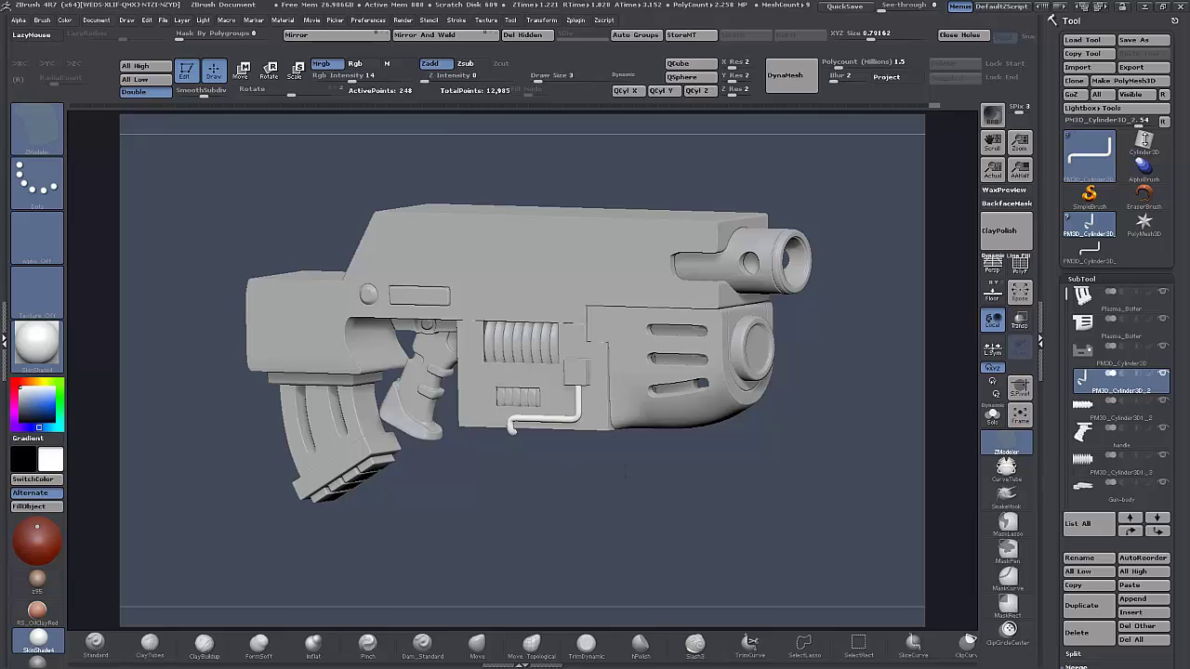
# Load a Cylinder3D primitive with its polyframe shown and set its horizontal subdivision count (HDivide) to 16.
pyautogui.click(1144, 139)
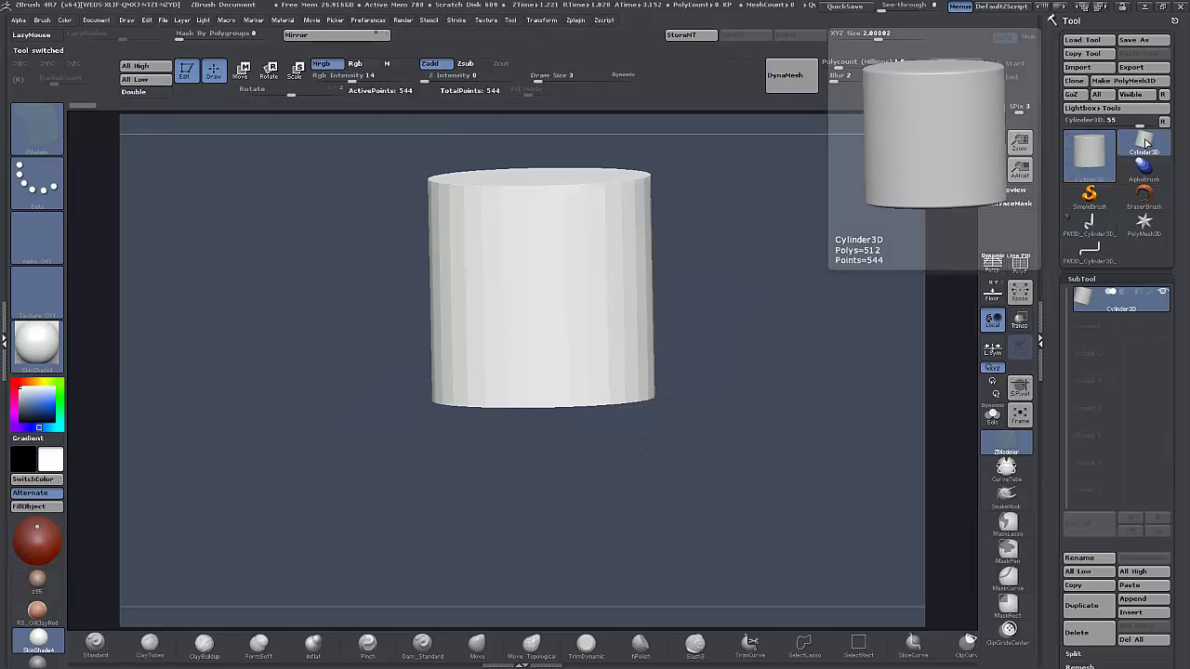
pyautogui.click(1020, 268)
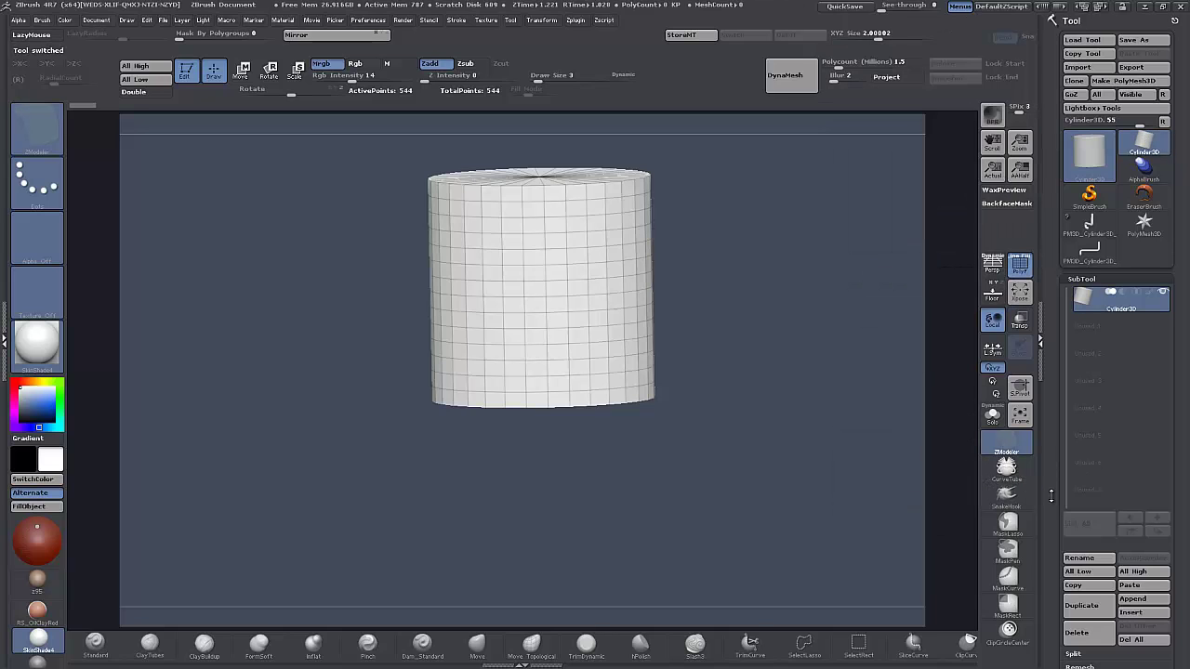
pyautogui.scroll(-5, 1046, 356)
pyautogui.scroll(-5, 1046, 356)
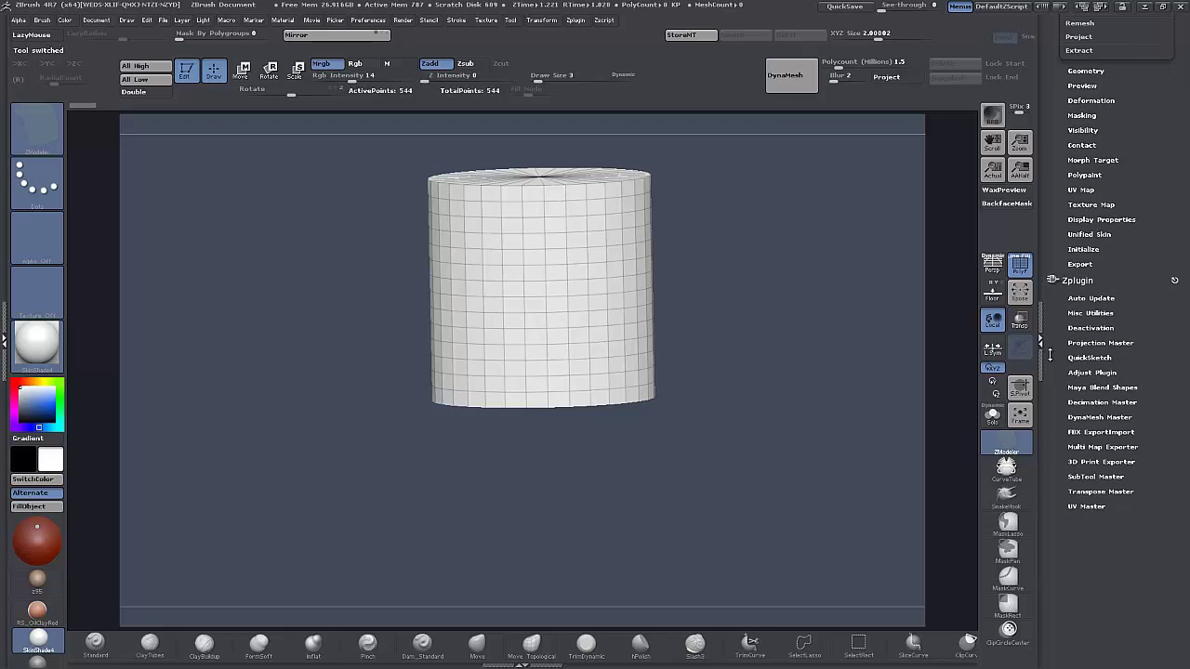
pyautogui.click(1079, 249)
pyautogui.moveTo(1052, 232); pyautogui.dragTo(1051, 302)
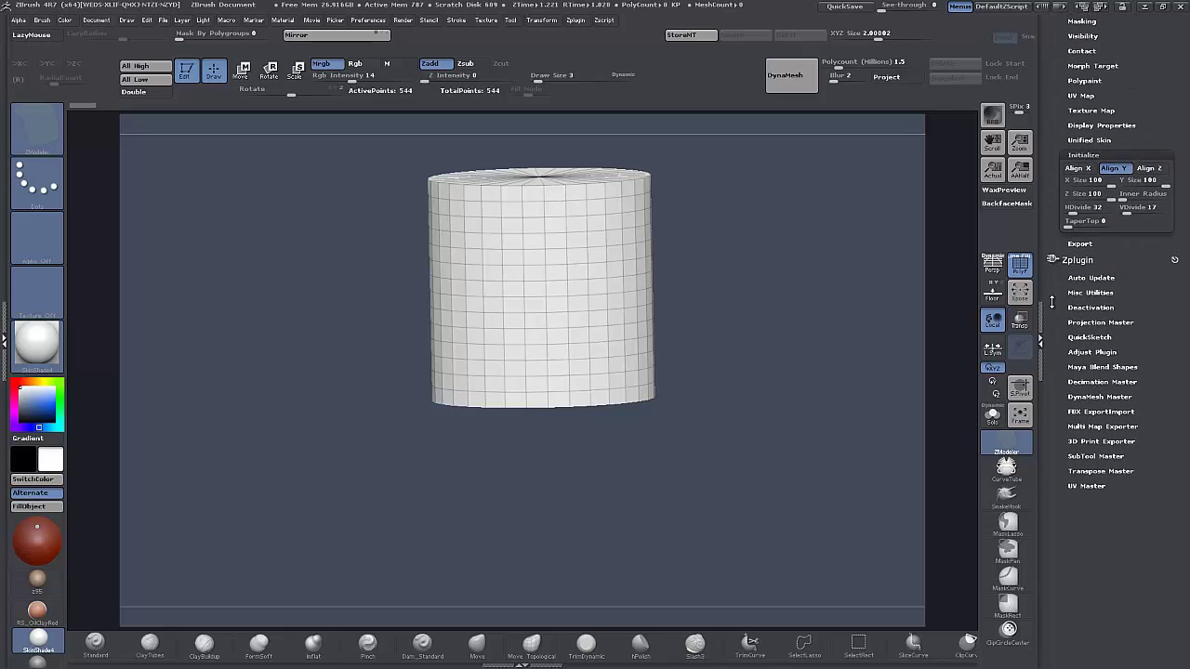
pyautogui.click(1079, 206)
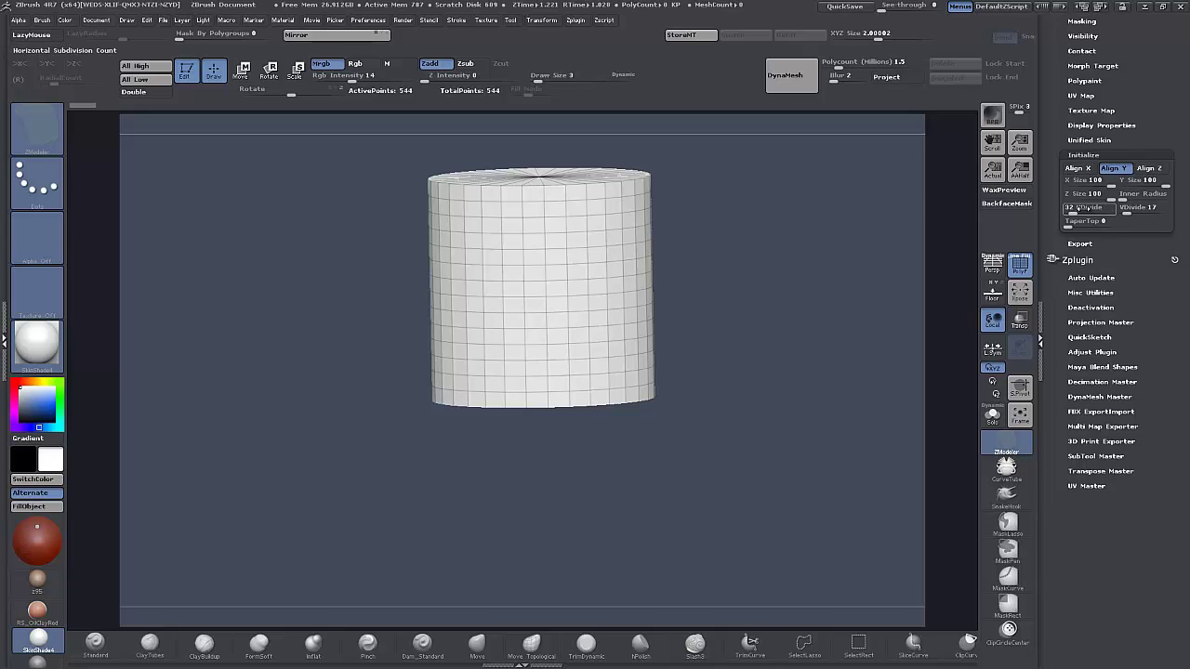
pyautogui.write('12')
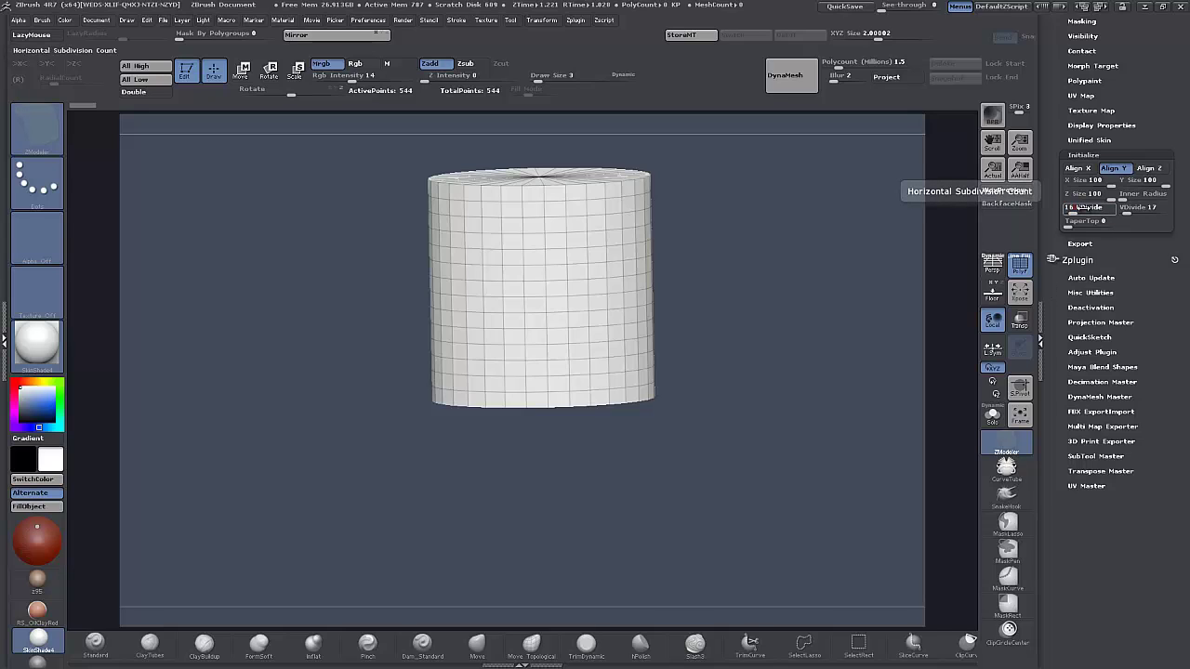
pyautogui.press('Return')
# Set the cylinder's vertical subdivision count (VDivide) to 3 and convert the primitive to a PolyMesh3D.
pyautogui.click(1125, 207)
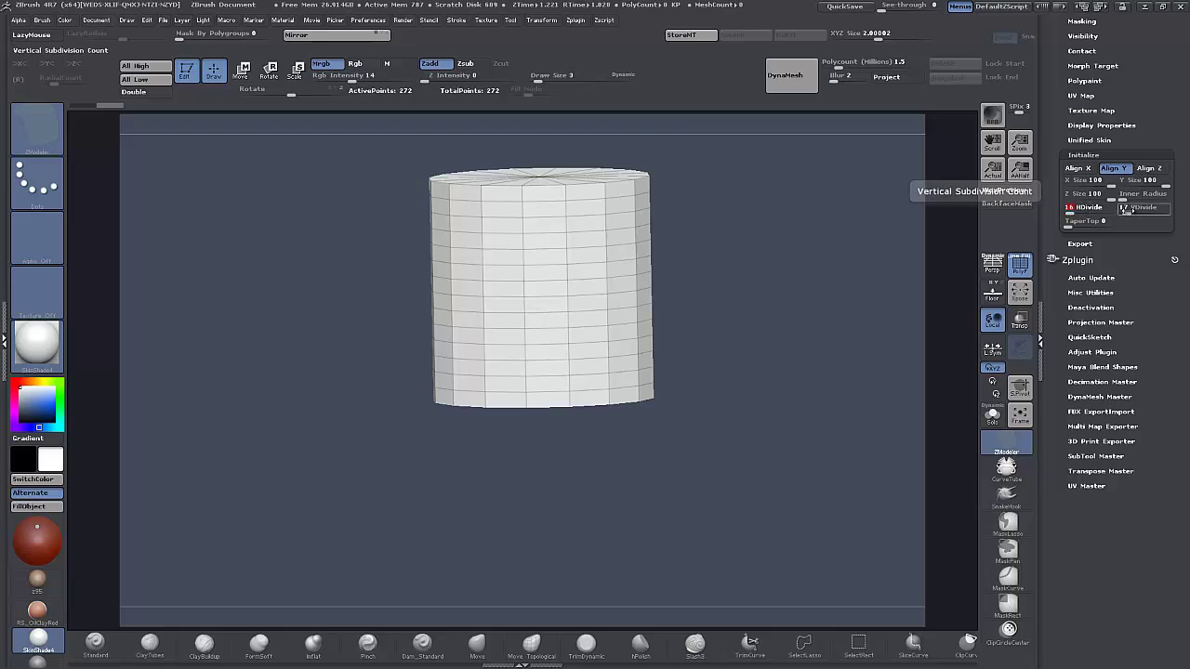
pyautogui.write('3')
pyautogui.press('Return')
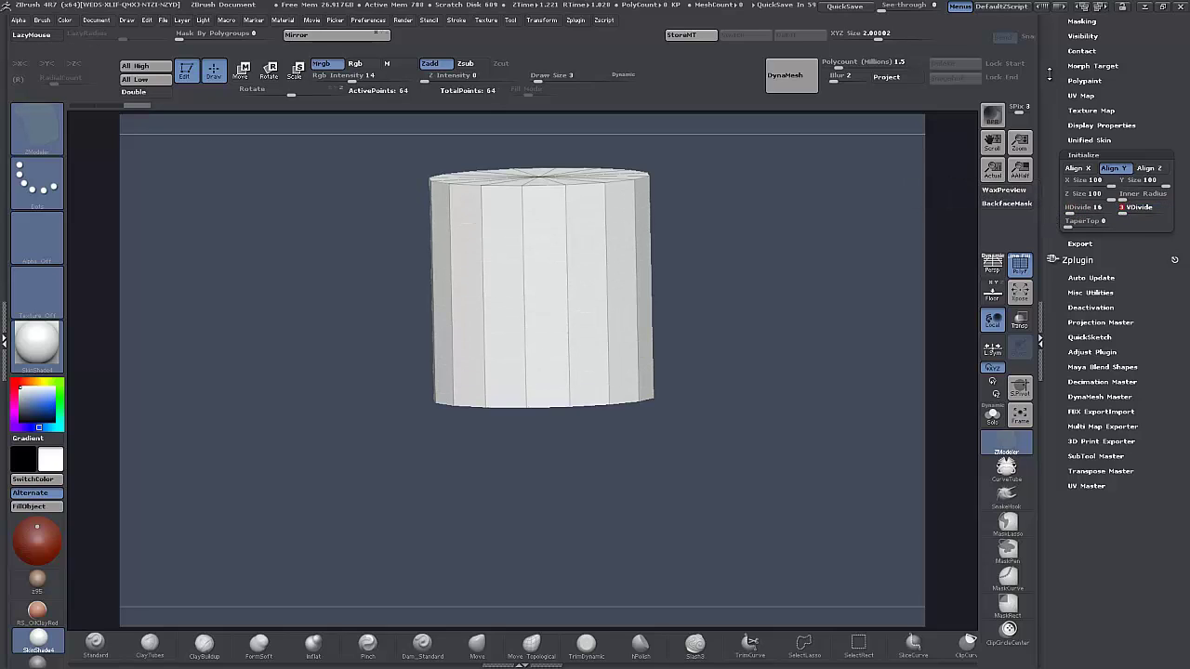
pyautogui.scroll(5, 1049, 72)
pyautogui.click(1125, 81)
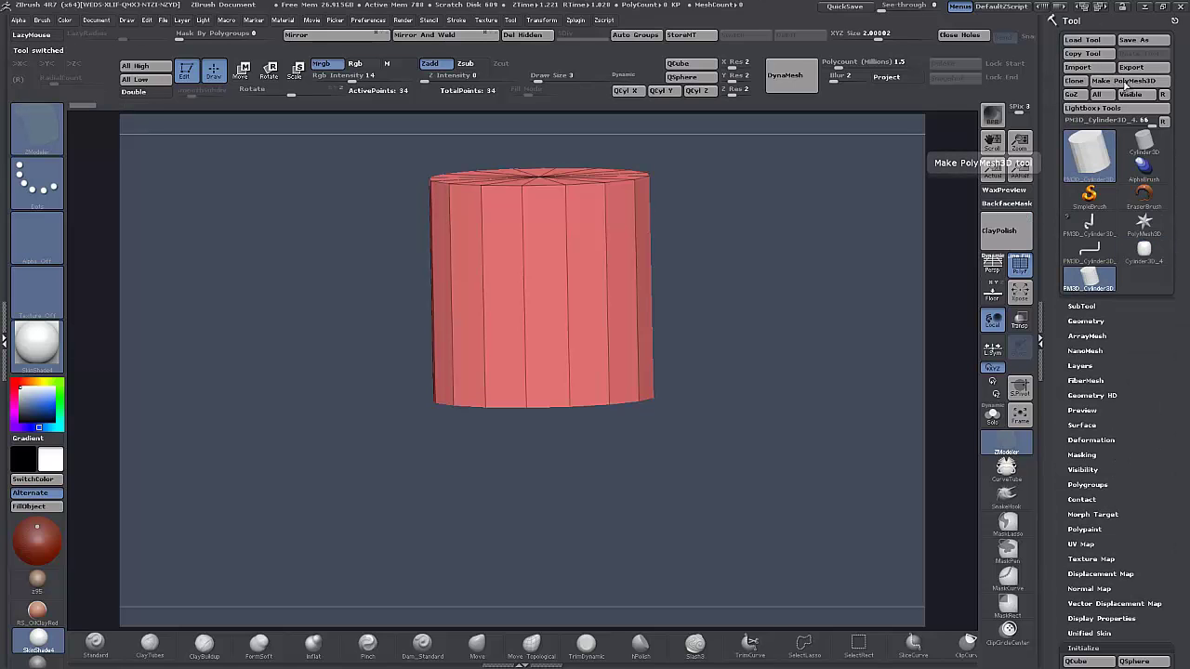
# Display the floor grid with the gun reference image in side view and scale the cylinder to an XYZ size of about 0.467.
pyautogui.keyDown('alt'); pyautogui.moveTo(726, 446); pyautogui.dragTo(689, 444); pyautogui.keyUp('alt')
pyautogui.click(991, 293)
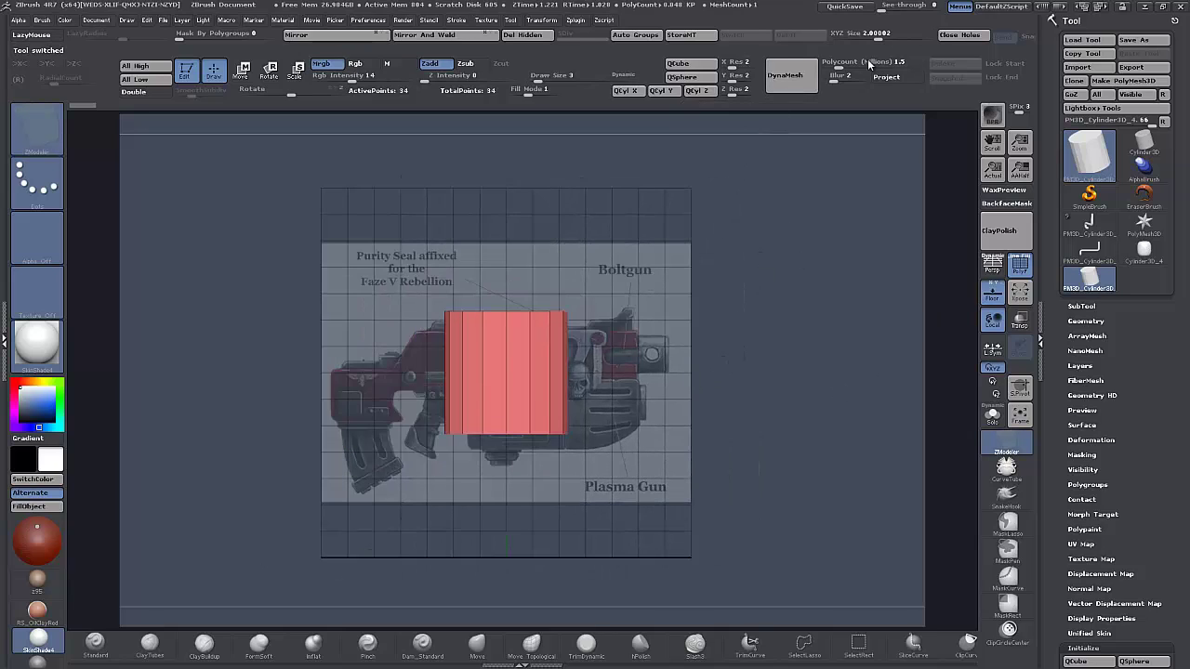
pyautogui.moveTo(874, 35); pyautogui.dragTo(866, 40)
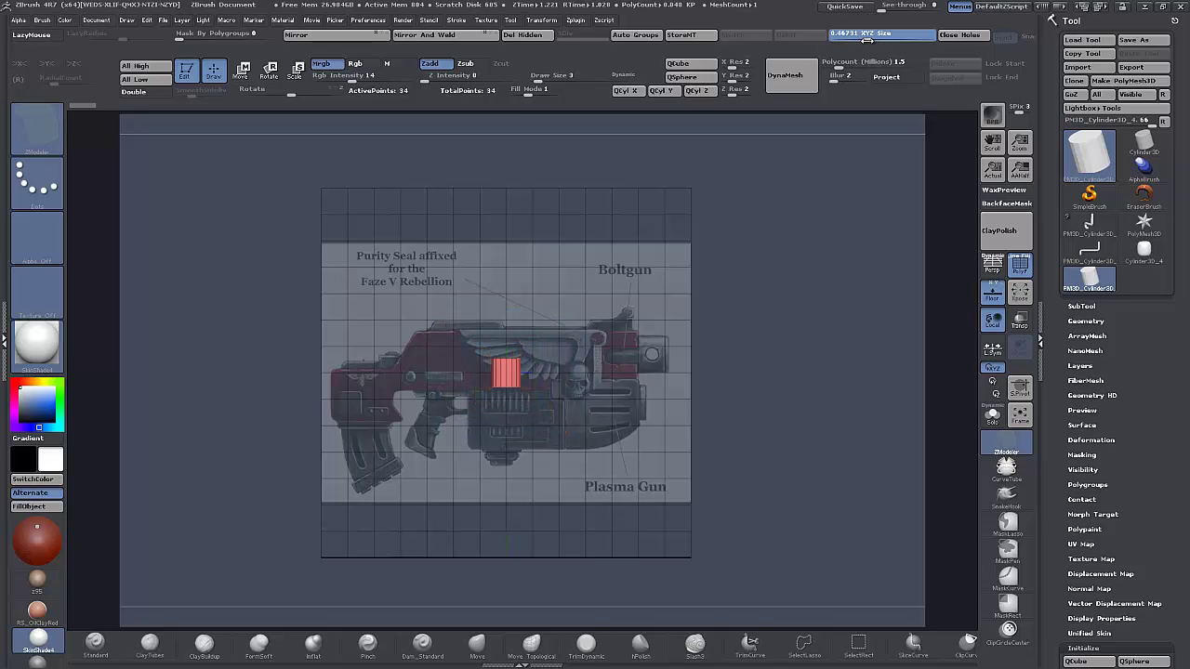
# Clip the upper part of the cylinder in side view, leaving a thin disc at its lower end.
pyautogui.keyDown('ctrl'); pyautogui.moveTo(710, 247); pyautogui.dragTo(665, 450, button='right'); pyautogui.keyUp('ctrl')
pyautogui.keyDown('alt'); pyautogui.moveTo(665, 449); pyautogui.dragTo(648, 456); pyautogui.keyUp('alt')
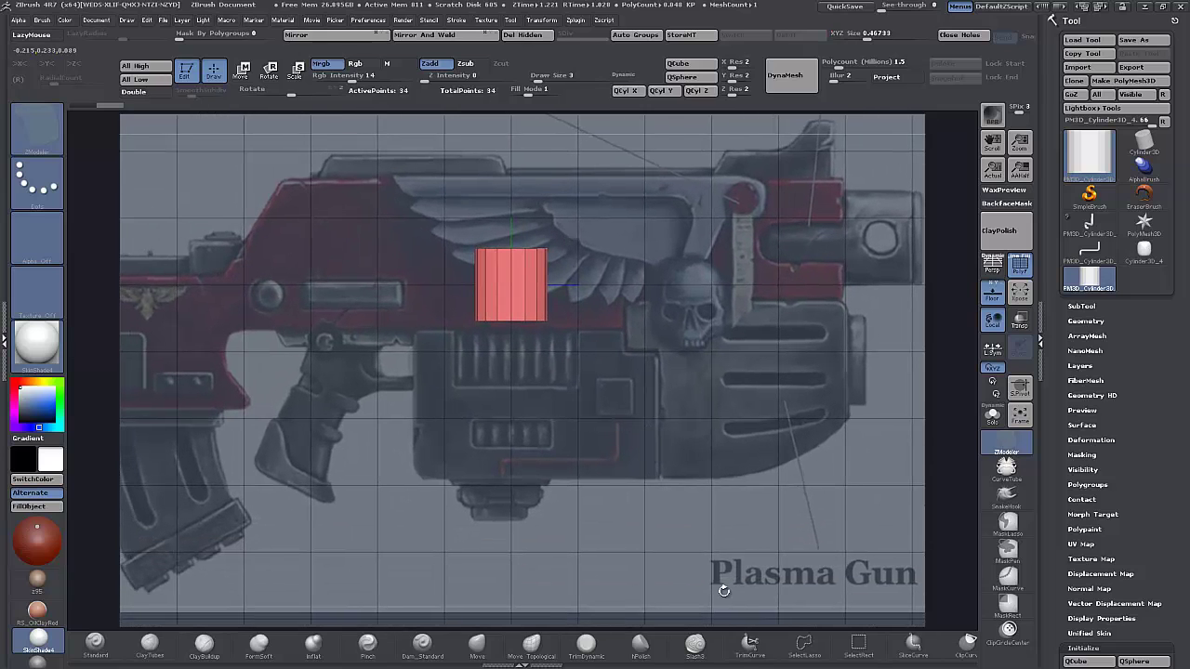
pyautogui.moveTo(403, 276)
pyautogui.keyDown('ctrl'); pyautogui.keyDown('shift'); pyautogui.mouseDown()
pyautogui.moveTo(695, 271)
pyautogui.moveTo(701, 305)
pyautogui.mouseUp(); pyautogui.keyUp('shift'); pyautogui.keyUp('ctrl')
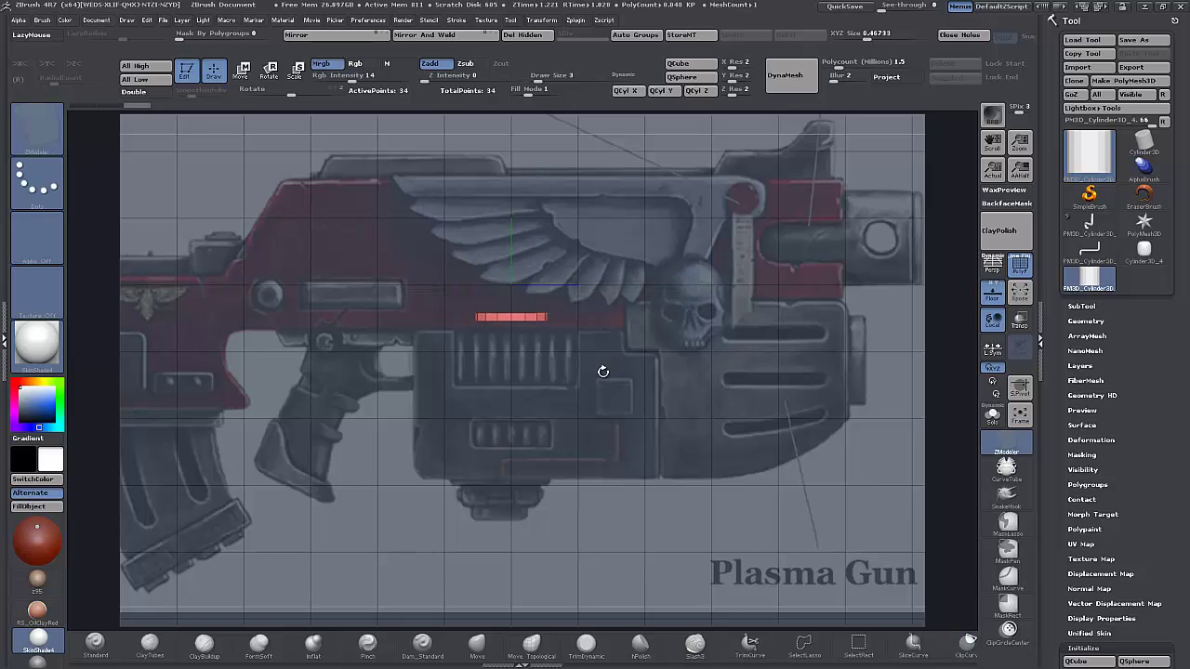
# Move the disc down onto the top flange of the knob beneath the reference gun's body and enlarge it to XYZ size about 0.612.
pyautogui.keyDown('ctrl'); pyautogui.moveTo(572, 407); pyautogui.dragTo(572, 417, button='right'); pyautogui.keyUp('ctrl')
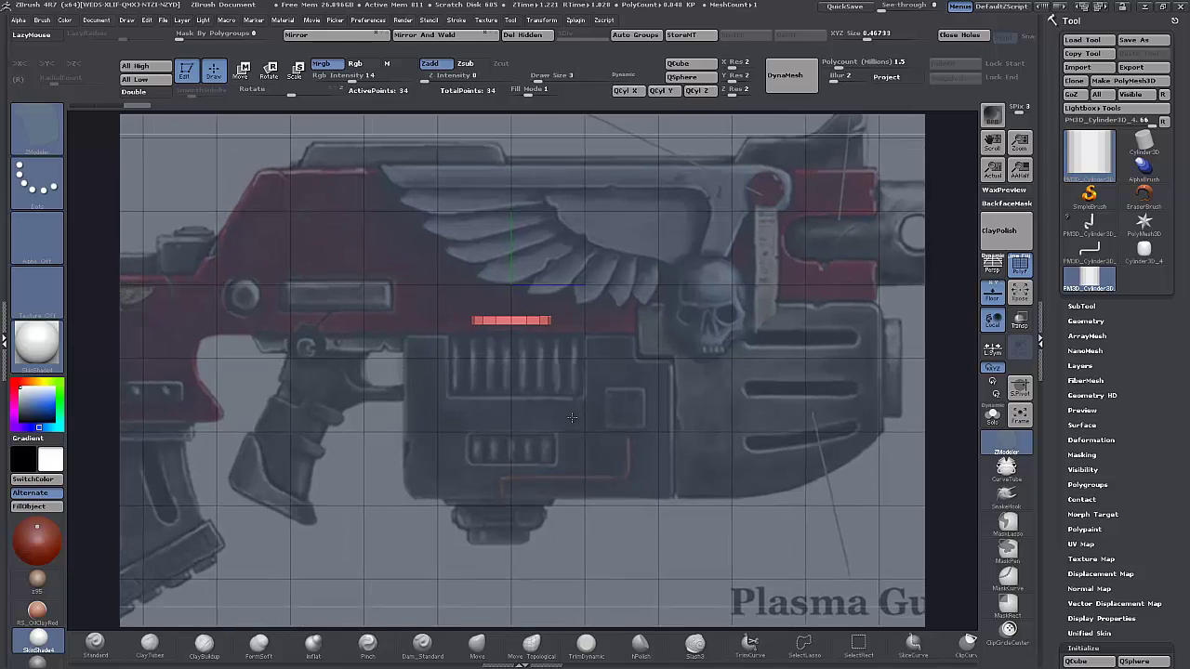
pyautogui.click(243, 72)
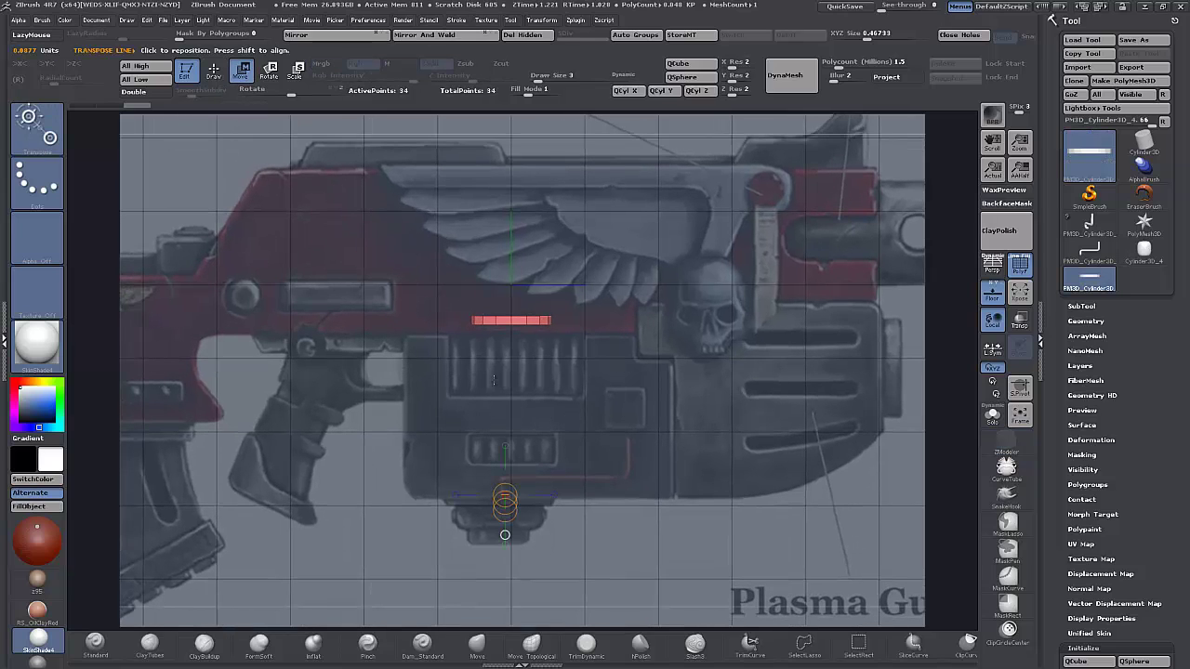
pyautogui.keyDown('shift'); pyautogui.moveTo(529, 325); pyautogui.dragTo(526, 489); pyautogui.keyUp('shift')
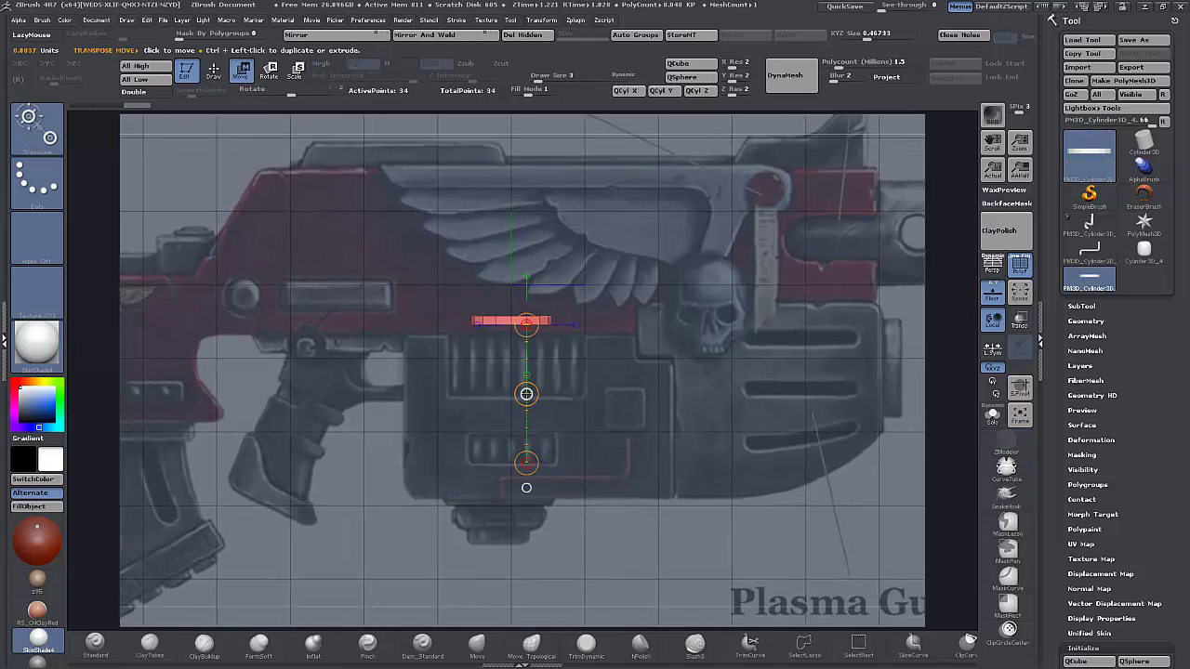
pyautogui.moveTo(526, 398)
pyautogui.mouseDown()
pyautogui.moveTo(510, 588)
pyautogui.moveTo(512, 575)
pyautogui.mouseUp()
pyautogui.keyDown('ctrl'); pyautogui.moveTo(637, 555); pyautogui.dragTo(638, 234, button='right'); pyautogui.keyUp('ctrl')
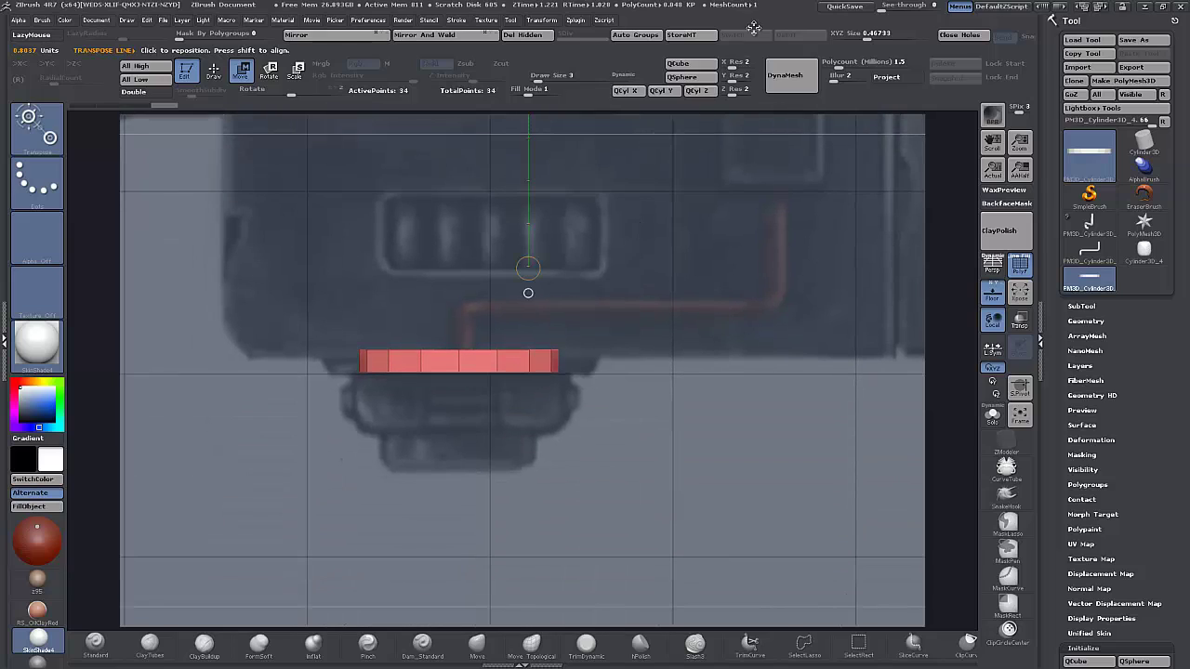
pyautogui.moveTo(863, 36); pyautogui.dragTo(868, 34)
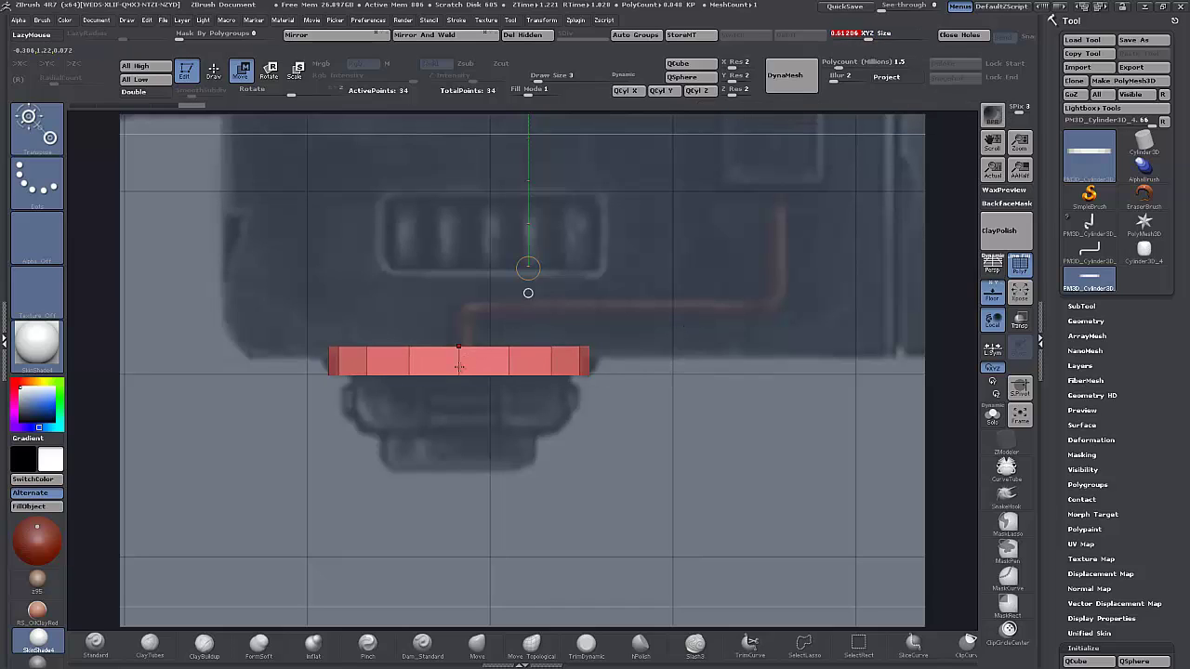
pyautogui.moveTo(457, 348); pyautogui.dragTo(457, 485)
pyautogui.moveTo(459, 441); pyautogui.dragTo(452, 449)
# Scale the disc's upper rim outward with the ZModeler Scale action on EdgeLoop Complete, tapering the side like the reference flange.
pyautogui.moveTo(556, 427); pyautogui.dragTo(574, 436)
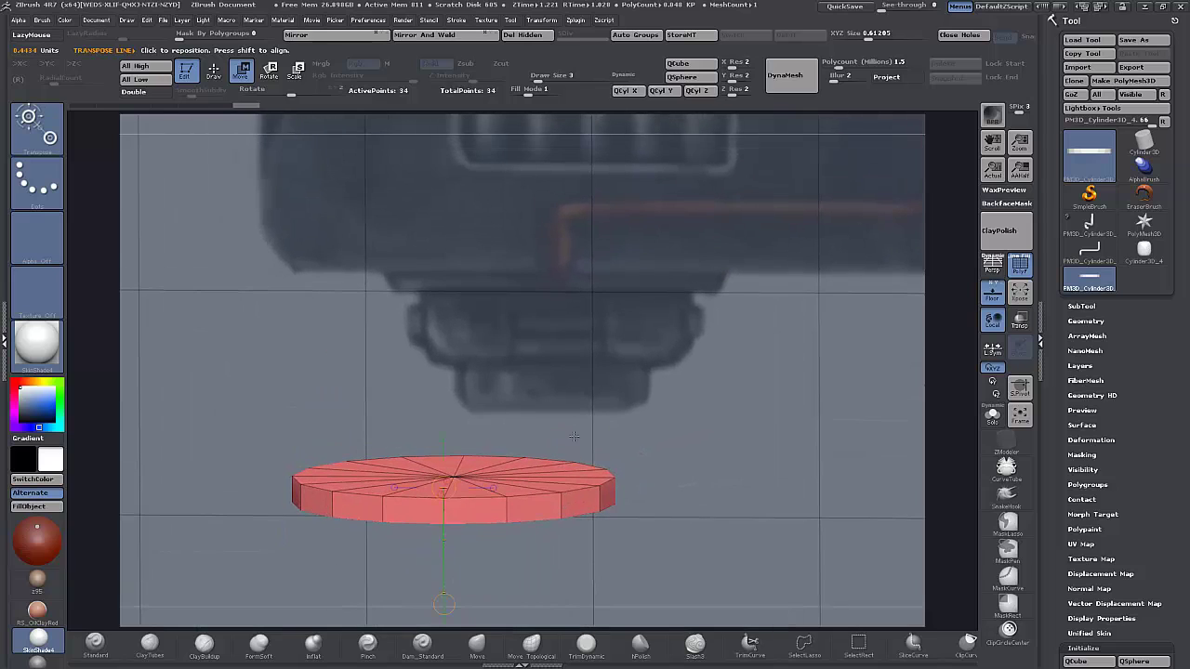
pyautogui.press('q')
pyautogui.moveTo(712, 399)
pyautogui.mouseDown()
pyautogui.moveTo(704, 409)
pyautogui.moveTo(722, 344)
pyautogui.mouseUp()
pyautogui.press('space')
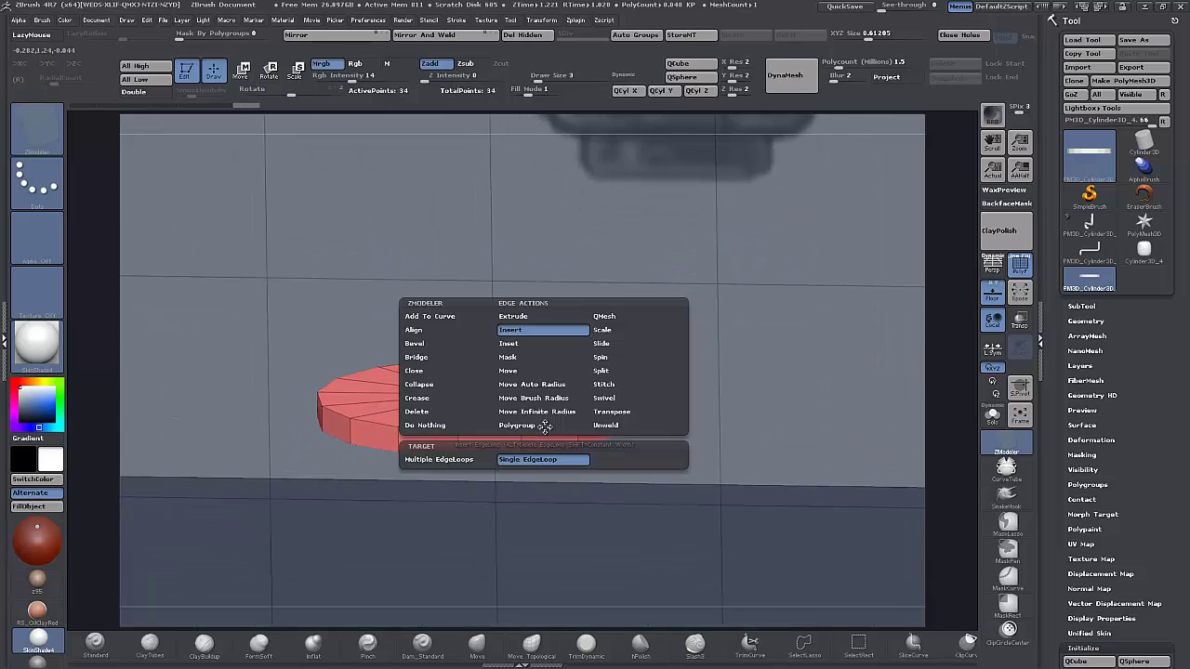
pyautogui.click(605, 330)
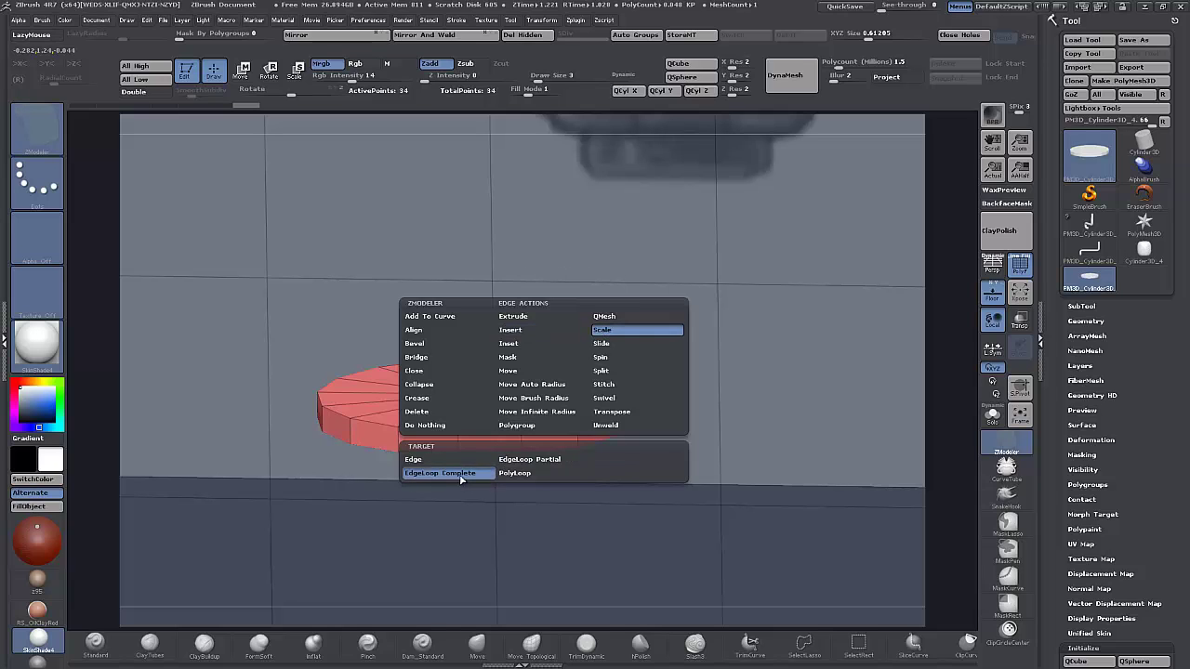
pyautogui.click(437, 477)
pyautogui.moveTo(541, 426); pyautogui.dragTo(545, 438)
pyautogui.keyDown('shift'); pyautogui.moveTo(567, 505); pyautogui.dragTo(583, 498); pyautogui.keyUp('shift')
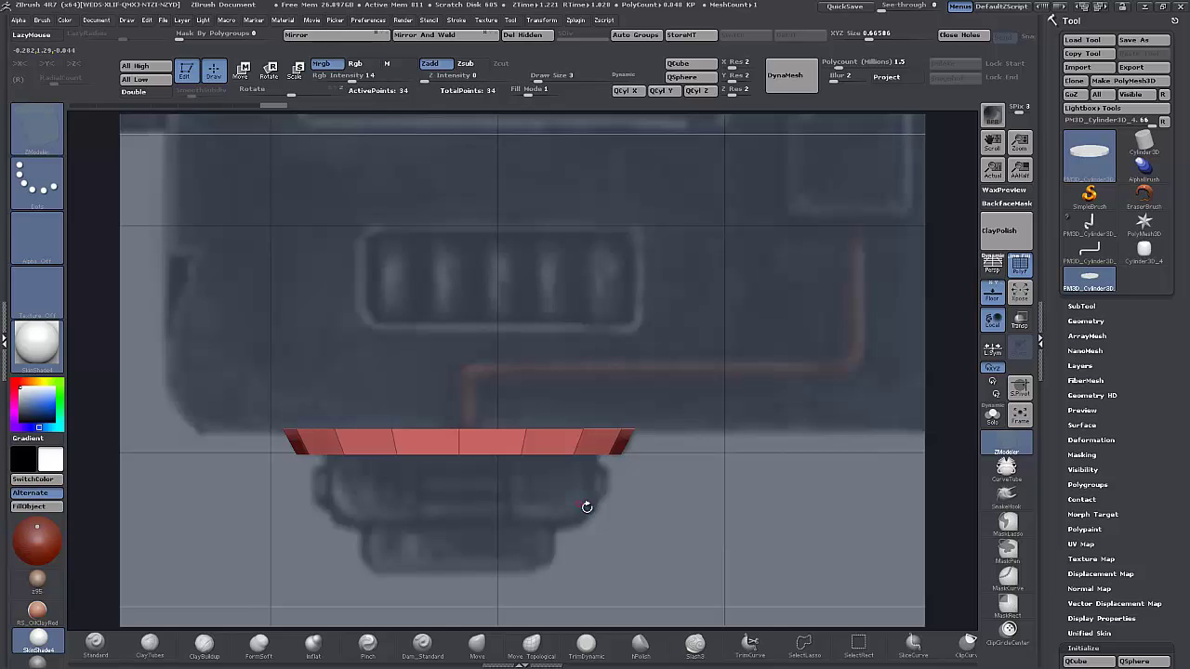
# Inset the disc's bottom face slightly using the ZModeler Inset polygon action with the Flat Island target.
pyautogui.moveTo(629, 533); pyautogui.dragTo(626, 400)
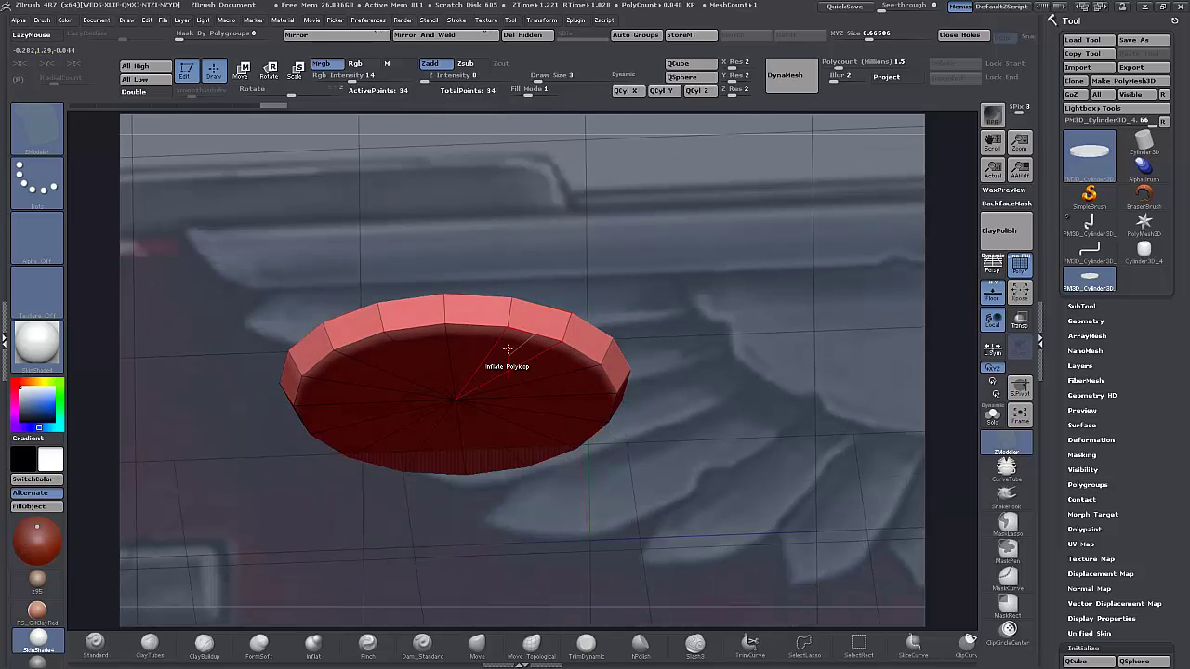
pyautogui.press('space')
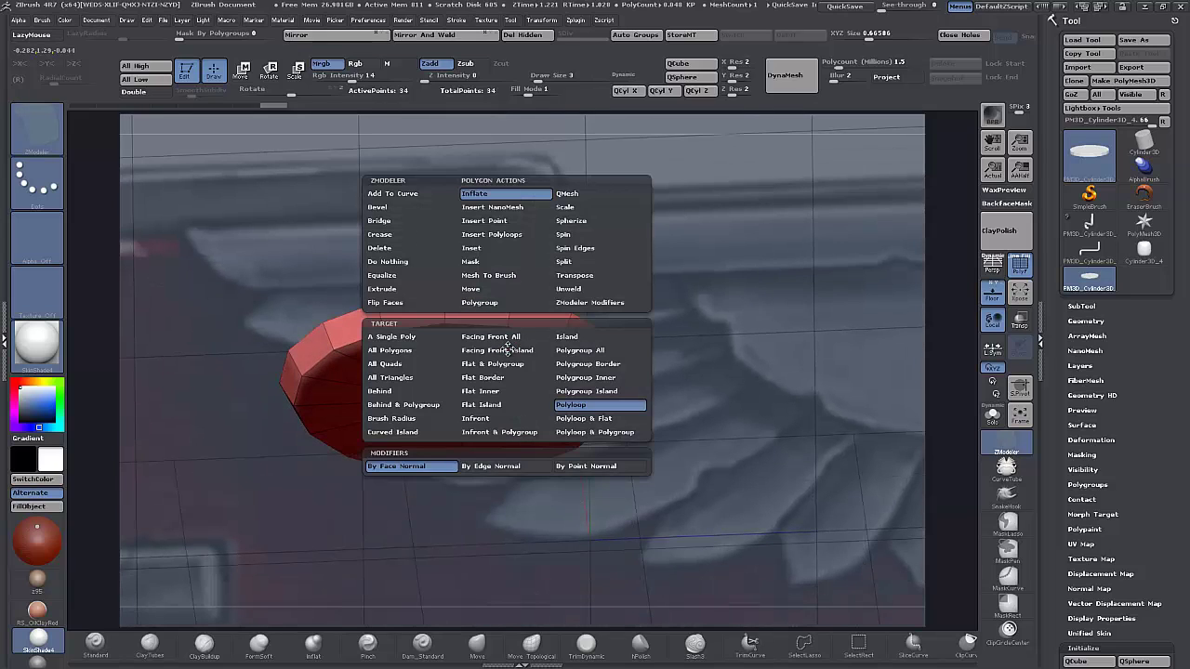
pyautogui.click(485, 248)
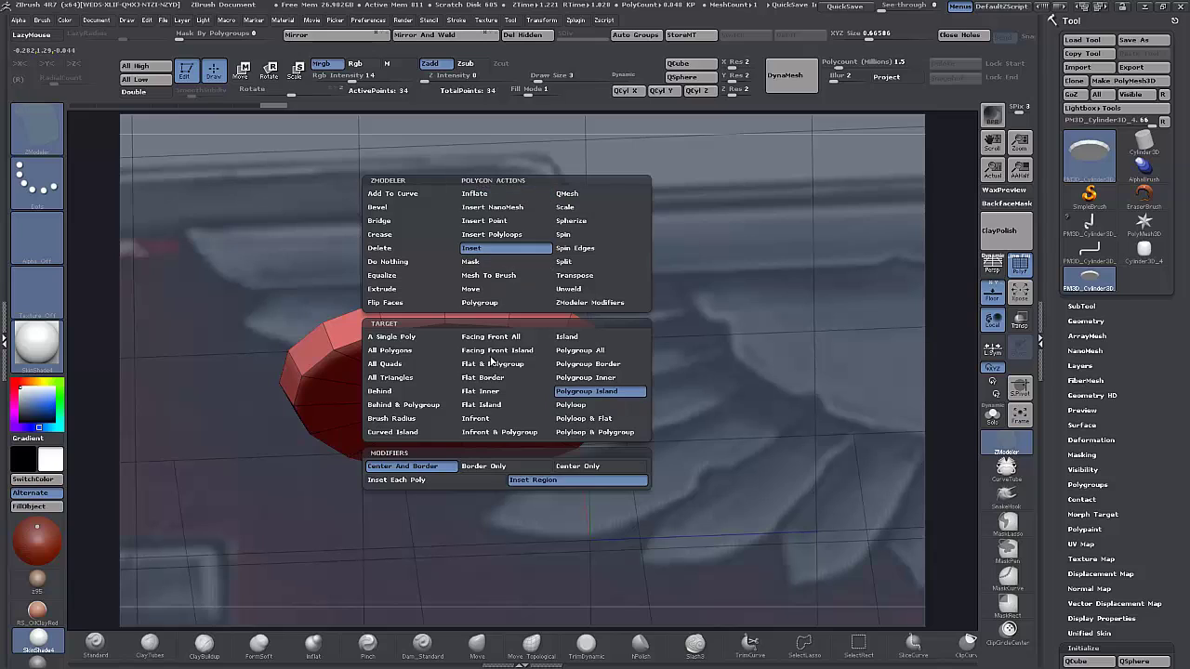
pyautogui.click(497, 410)
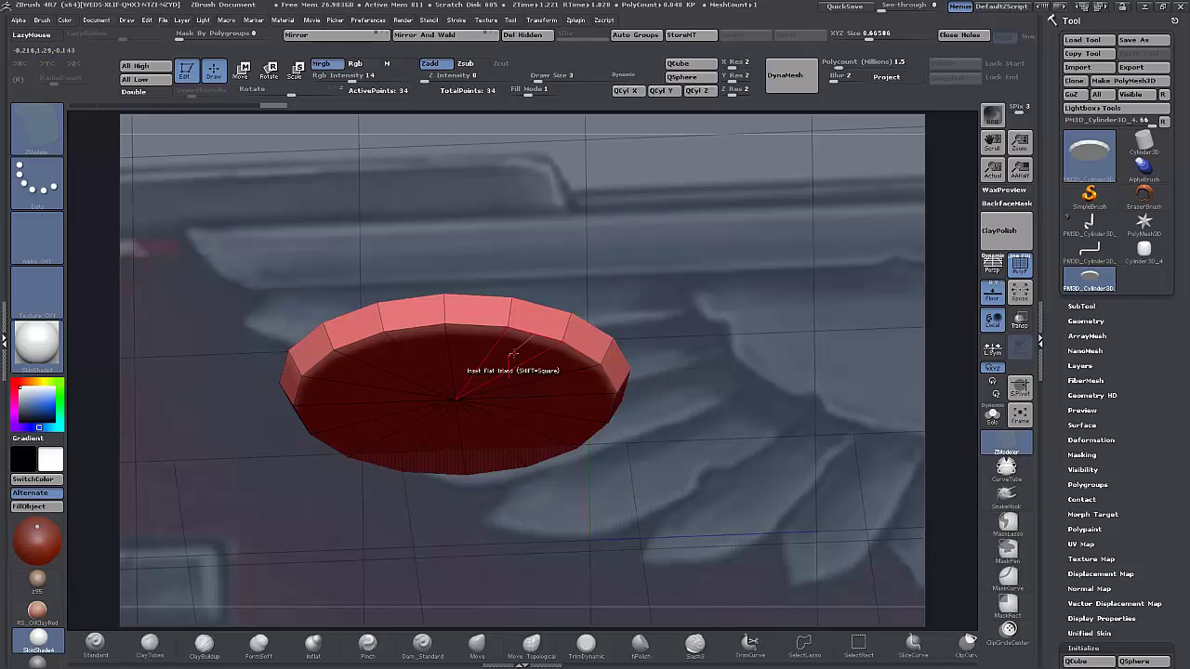
pyautogui.moveTo(504, 372)
pyautogui.mouseDown()
pyautogui.moveTo(513, 359)
pyautogui.moveTo(507, 370)
pyautogui.mouseUp()
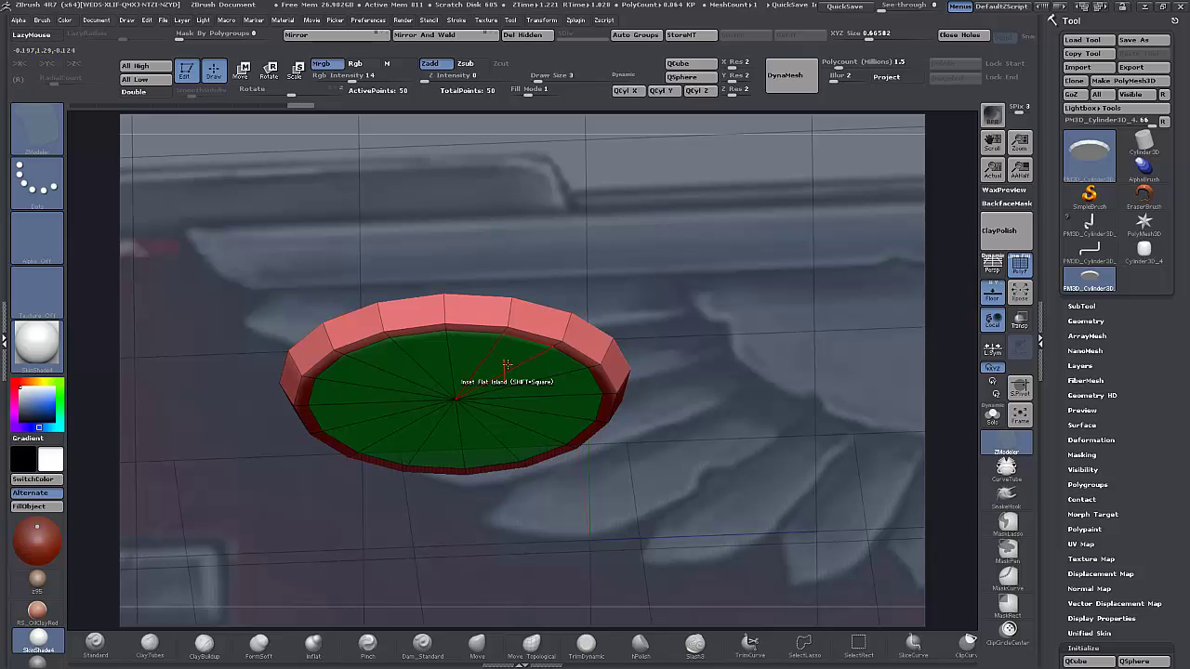
# Switch the polygon action to QMesh, try extruding the inset bottom face as a Flat Island, and undo the attempt.
pyautogui.press('space')
pyautogui.click(569, 196)
pyautogui.click(550, 500)
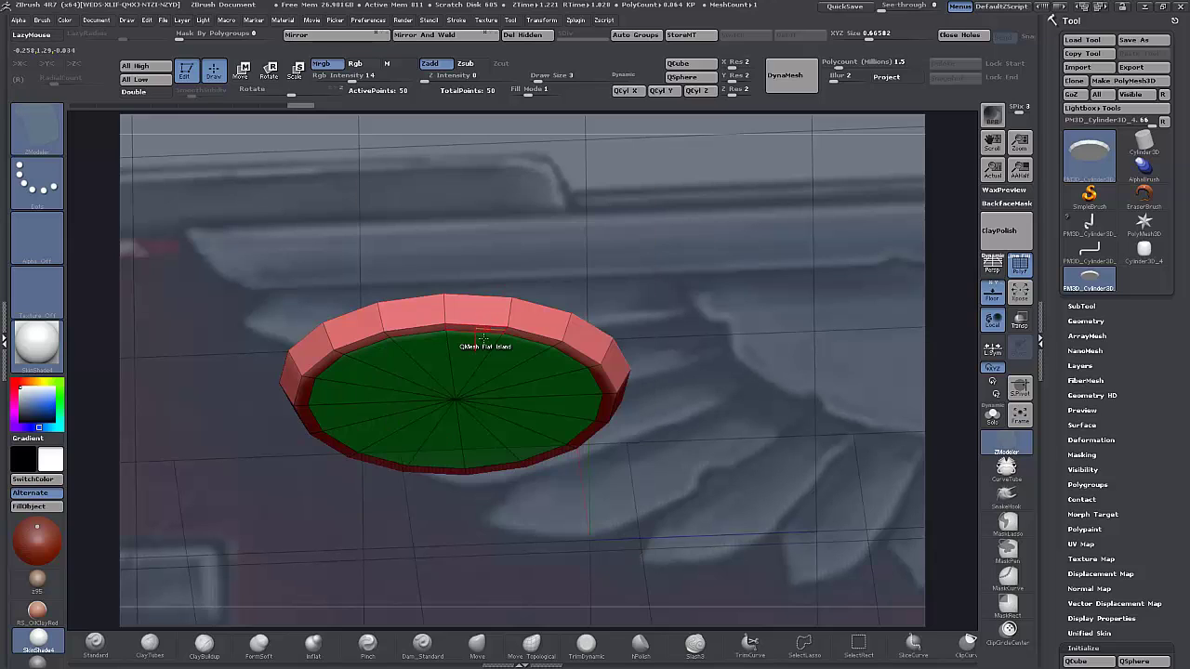
pyautogui.click(502, 358)
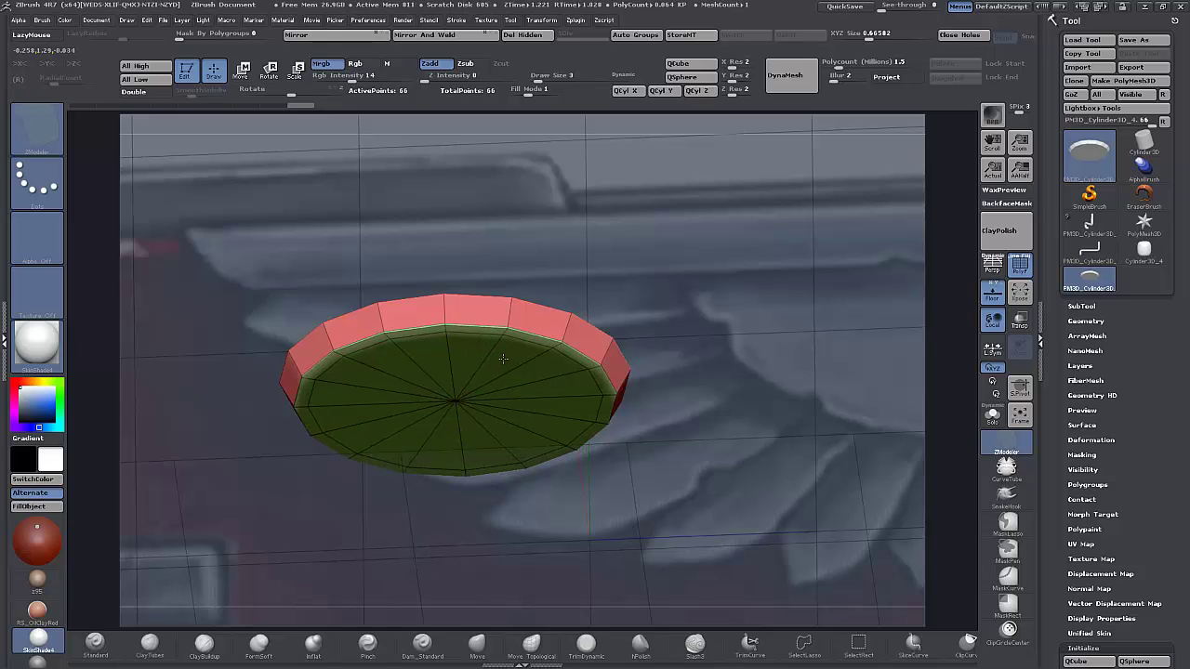
pyautogui.hotkey('ctrl', 'z')
pyautogui.hotkey('ctrl', 'z')
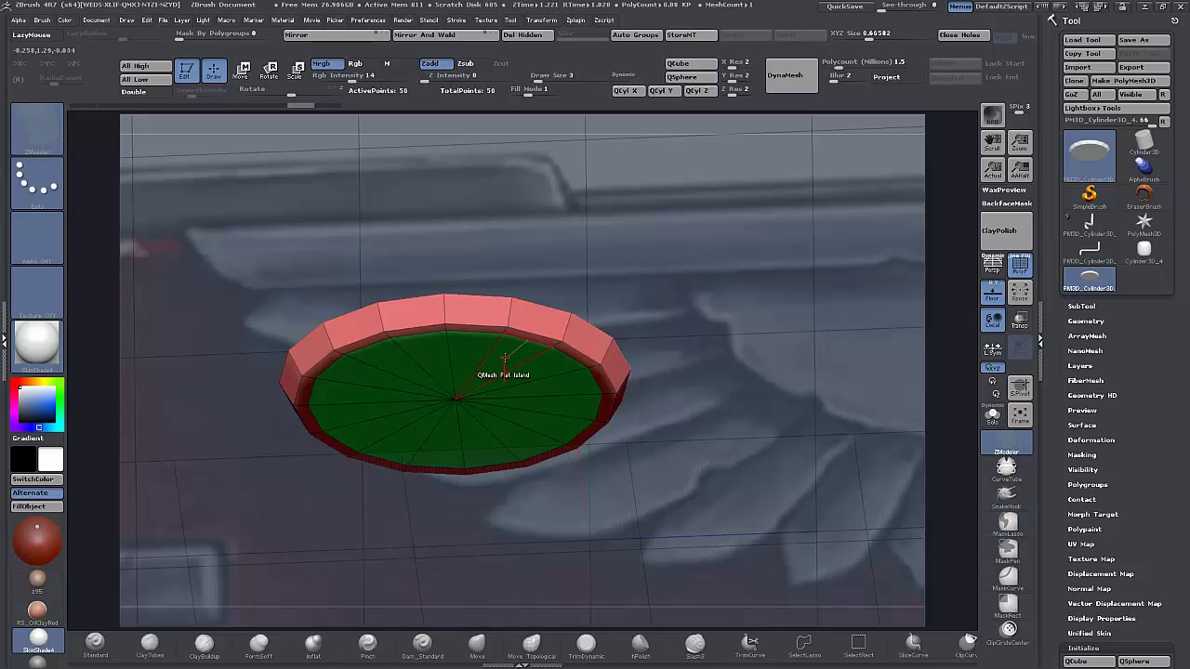
# Extrude the inset bottom face downward with QMesh on Polygroup Island, first as a shallow step, then as a taller section.
pyautogui.press('space')
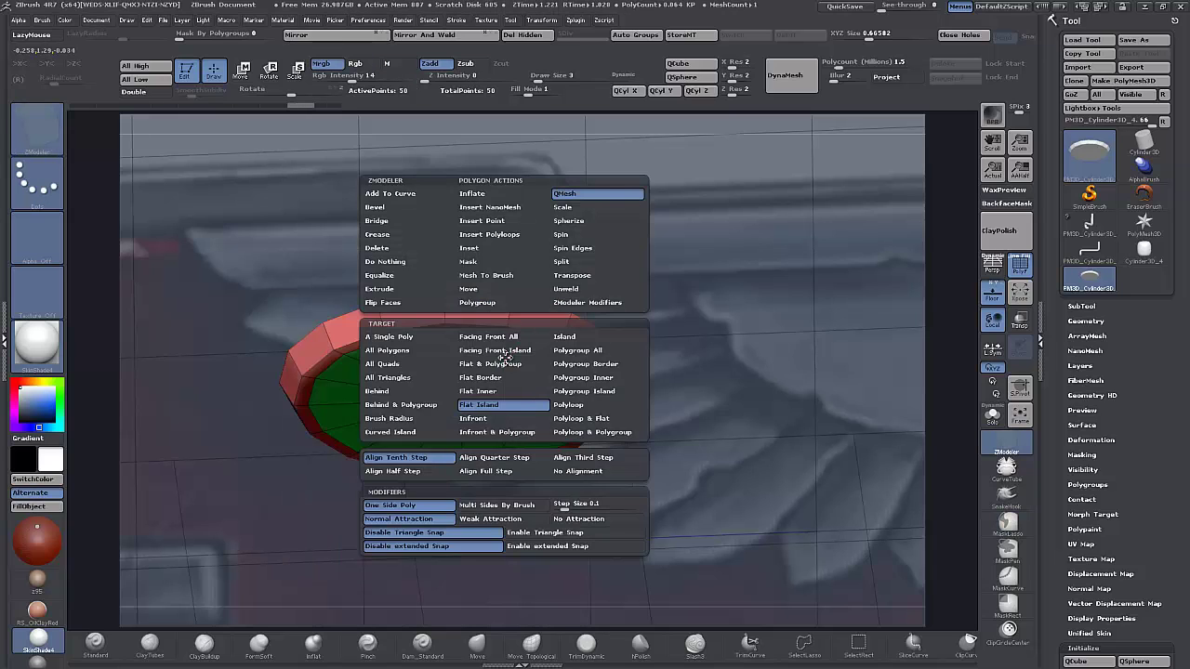
pyautogui.click(564, 394)
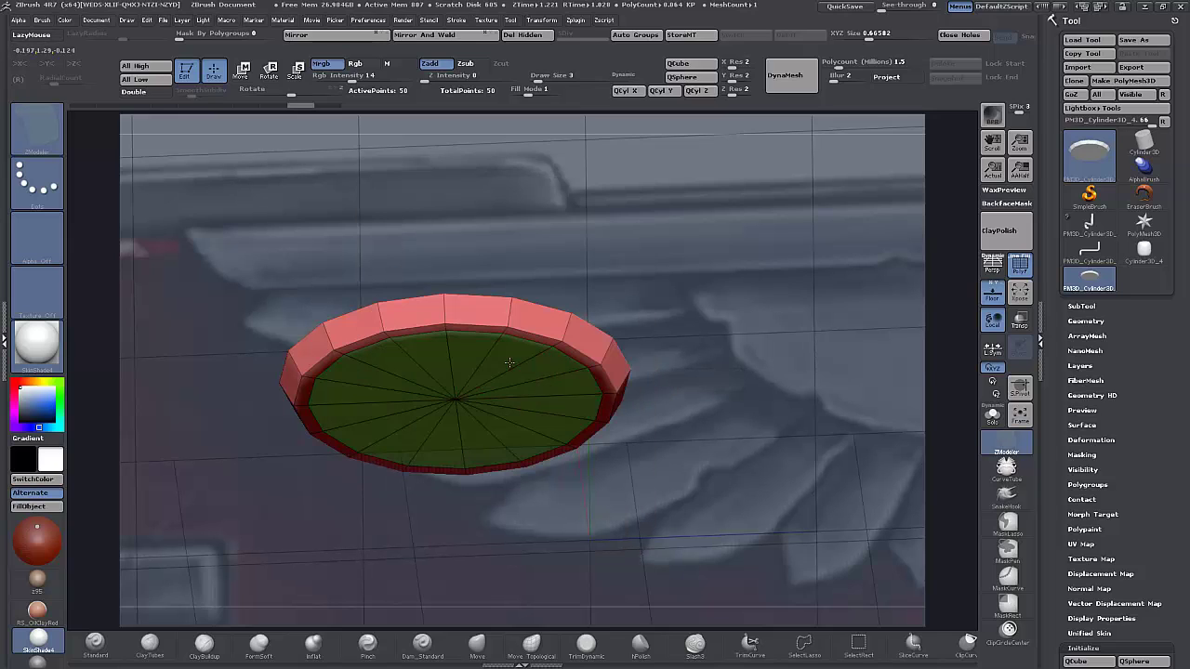
pyautogui.moveTo(509, 363); pyautogui.dragTo(498, 377)
pyautogui.hotkey('ctrl', 'z')
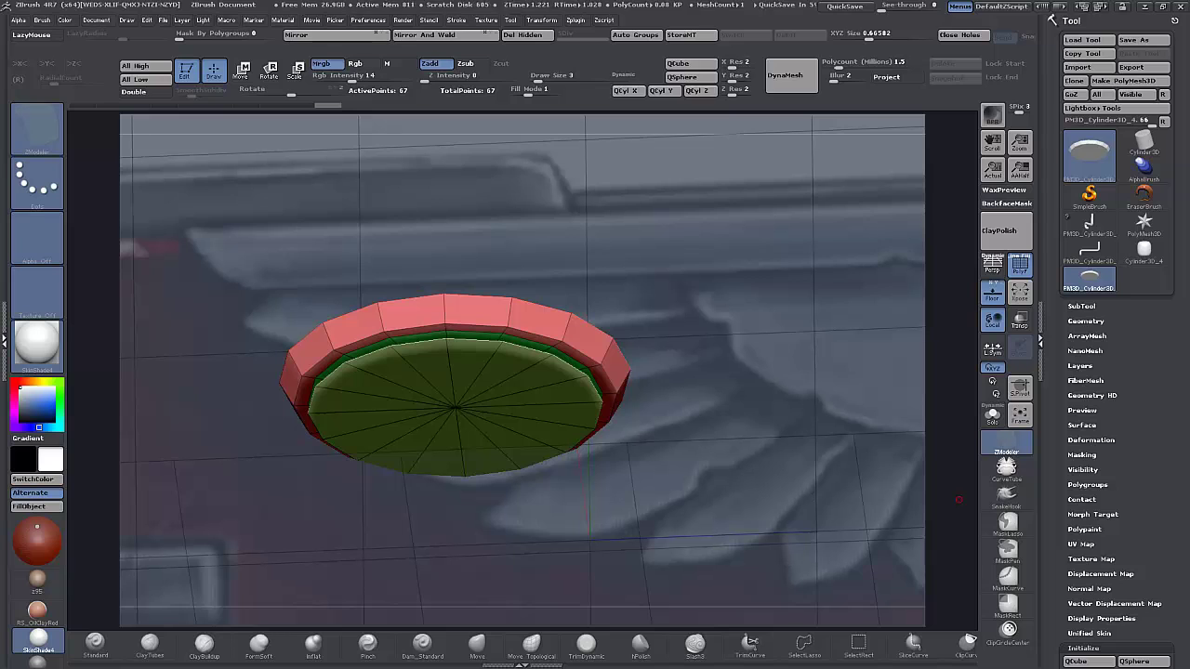
pyautogui.moveTo(676, 531); pyautogui.dragTo(605, 486)
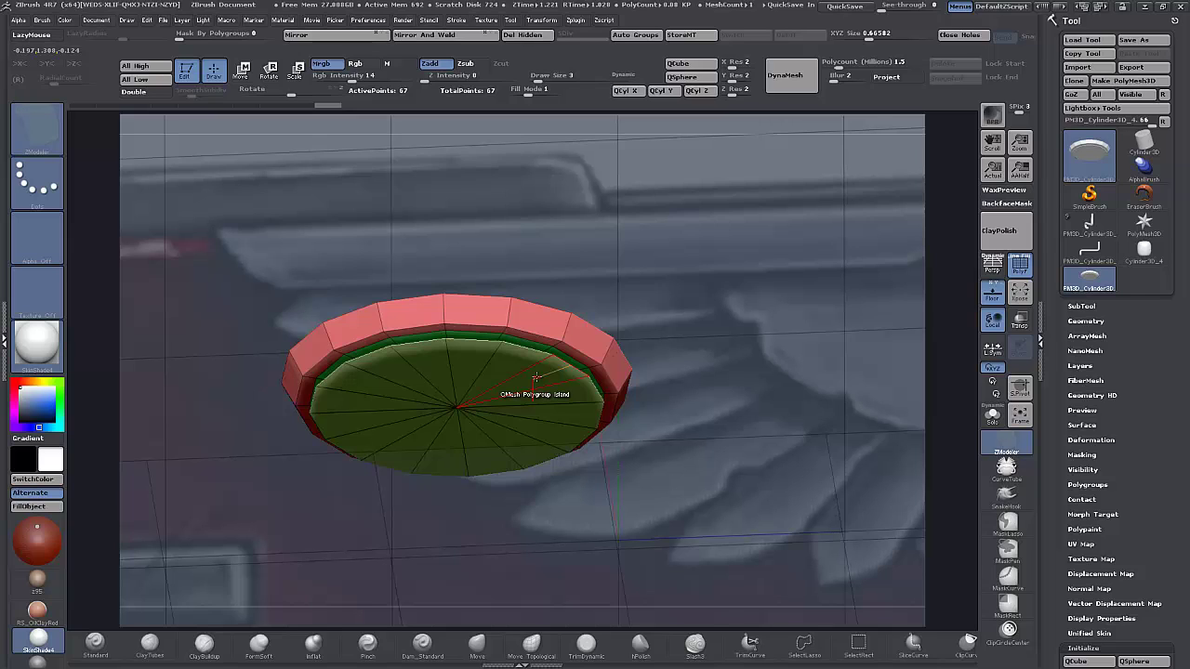
pyautogui.moveTo(536, 376); pyautogui.dragTo(534, 419)
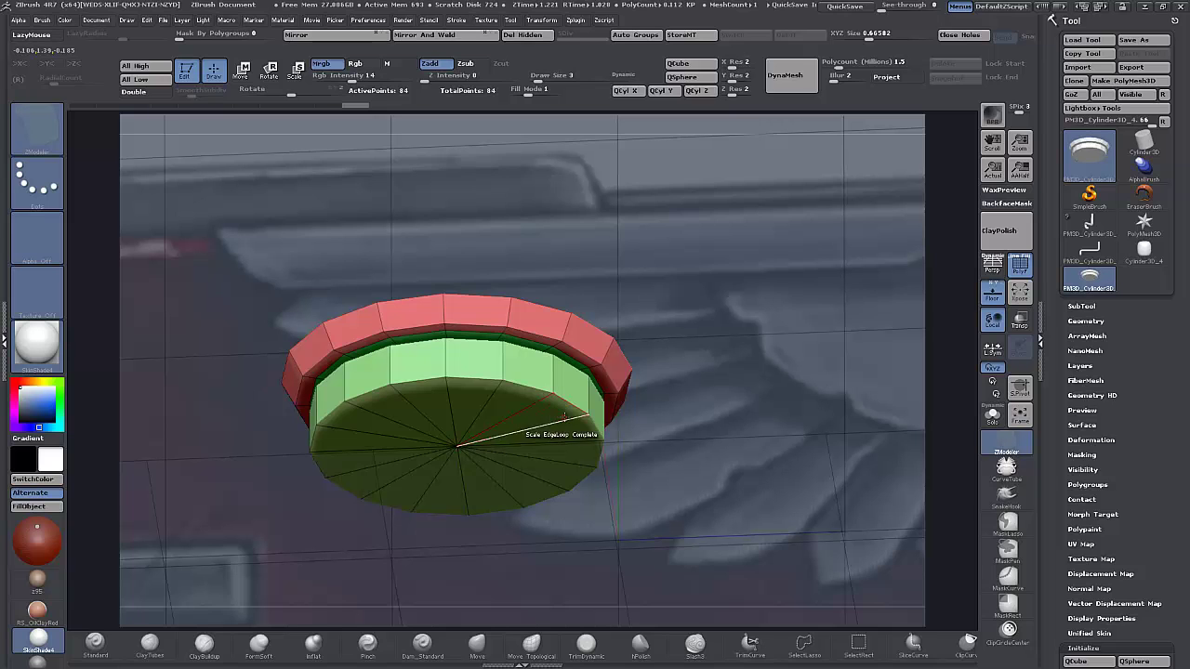
# Mask all but the green section's bottom, move that bottom down with Transpose Move to match the reference, and clear the mask.
pyautogui.keyDown('shift'); pyautogui.moveTo(707, 416); pyautogui.dragTo(684, 446); pyautogui.keyUp('shift')
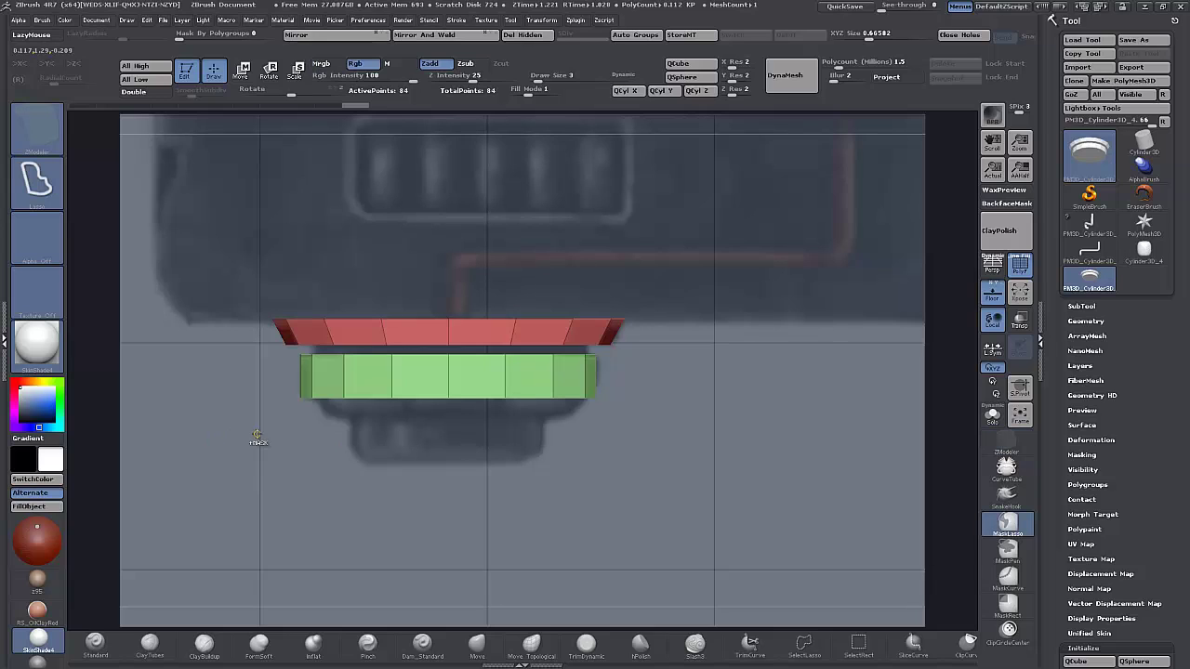
pyautogui.moveTo(255, 433)
pyautogui.keyDown('ctrl'); pyautogui.mouseDown()
pyautogui.moveTo(257, 376)
pyautogui.moveTo(516, 377)
pyautogui.moveTo(326, 453)
pyautogui.moveTo(111, 465)
pyautogui.mouseUp(); pyautogui.keyUp('ctrl')
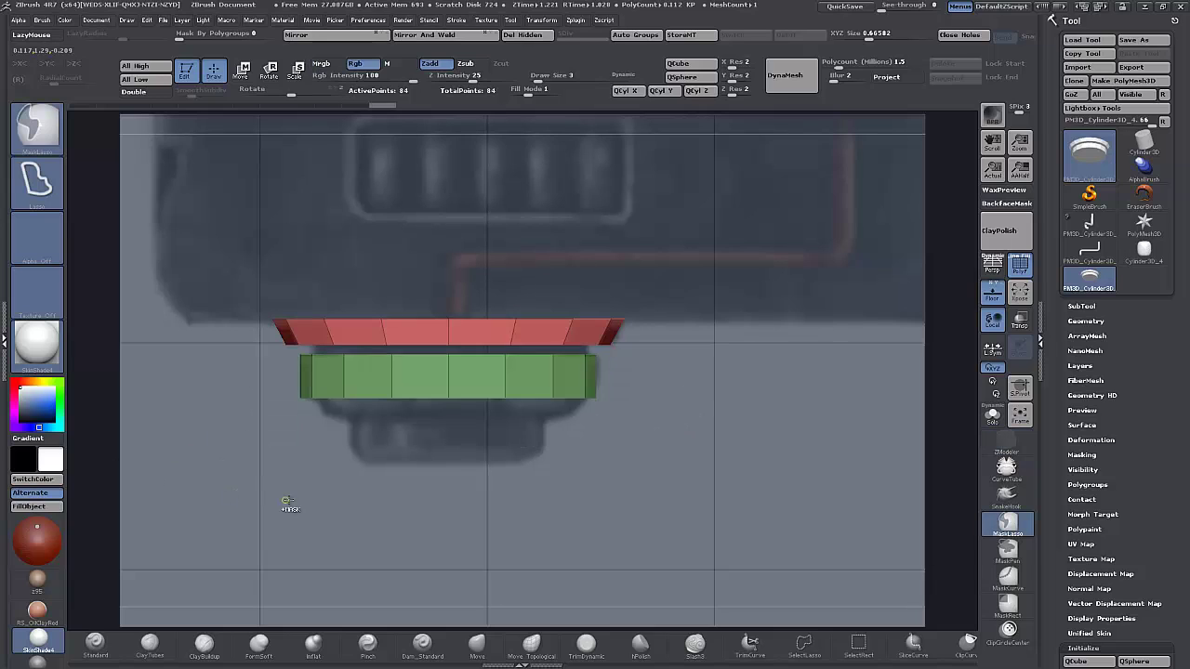
pyautogui.keyDown('ctrl'); pyautogui.click(285, 505); pyautogui.keyUp('ctrl')
pyautogui.press('w')
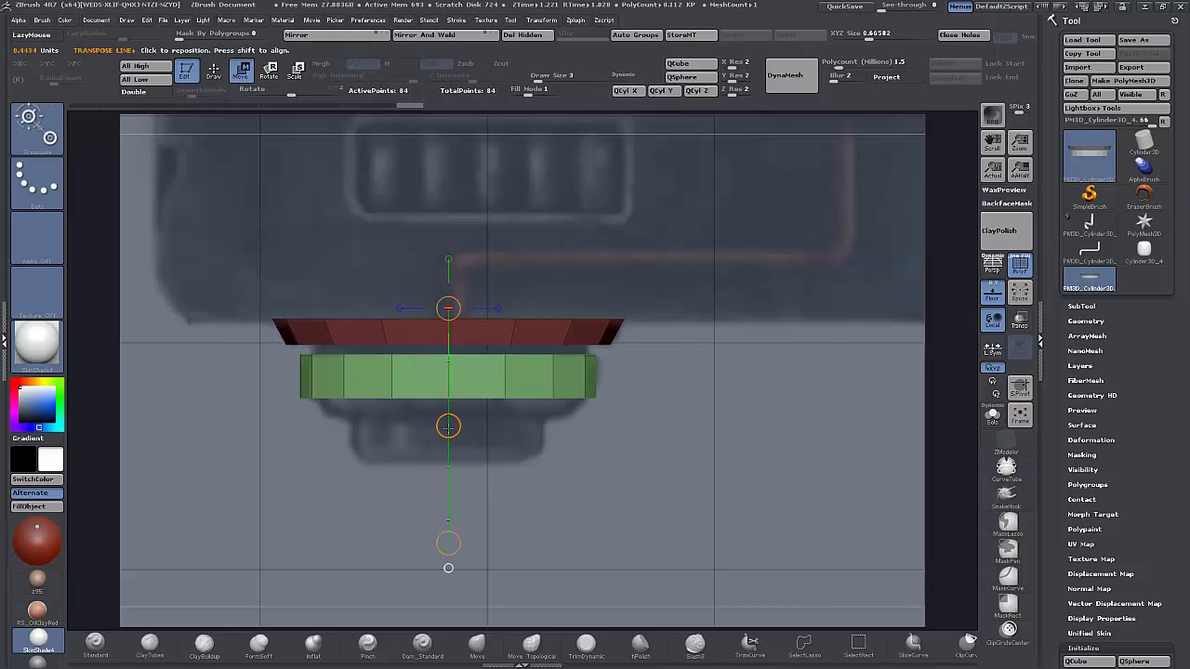
pyautogui.moveTo(448, 426)
pyautogui.mouseDown()
pyautogui.moveTo(448, 437)
pyautogui.moveTo(445, 409)
pyautogui.moveTo(445, 439)
pyautogui.mouseUp()
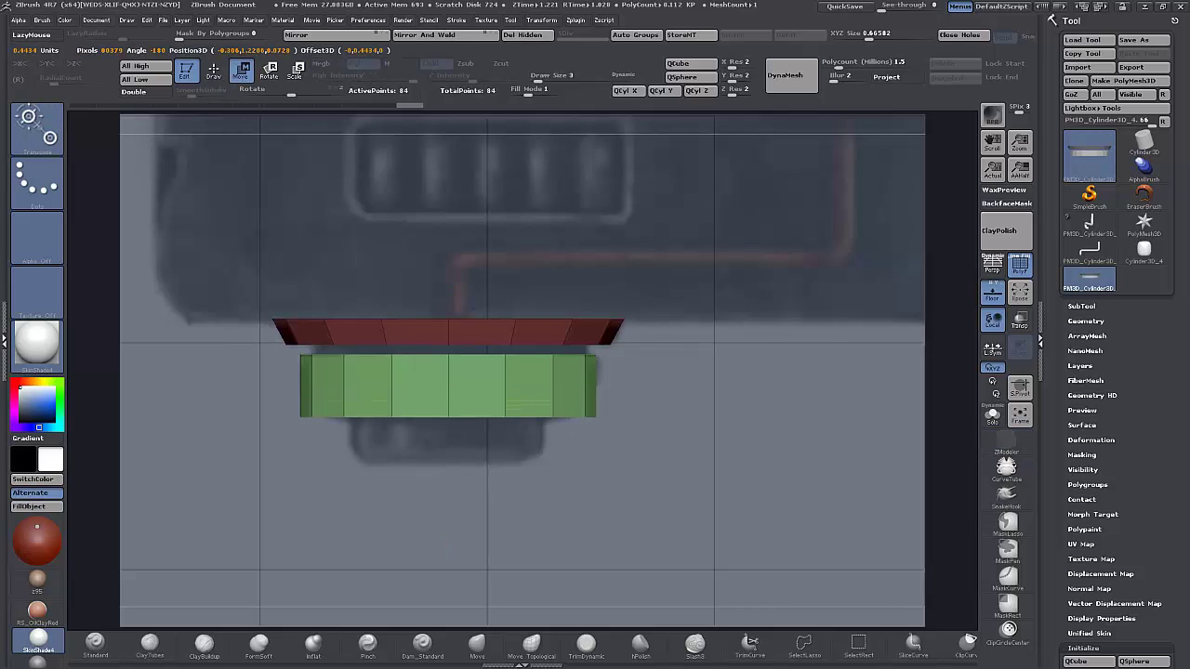
pyautogui.keyDown('ctrl'); pyautogui.moveTo(242, 407); pyautogui.dragTo(249, 428); pyautogui.keyUp('ctrl')
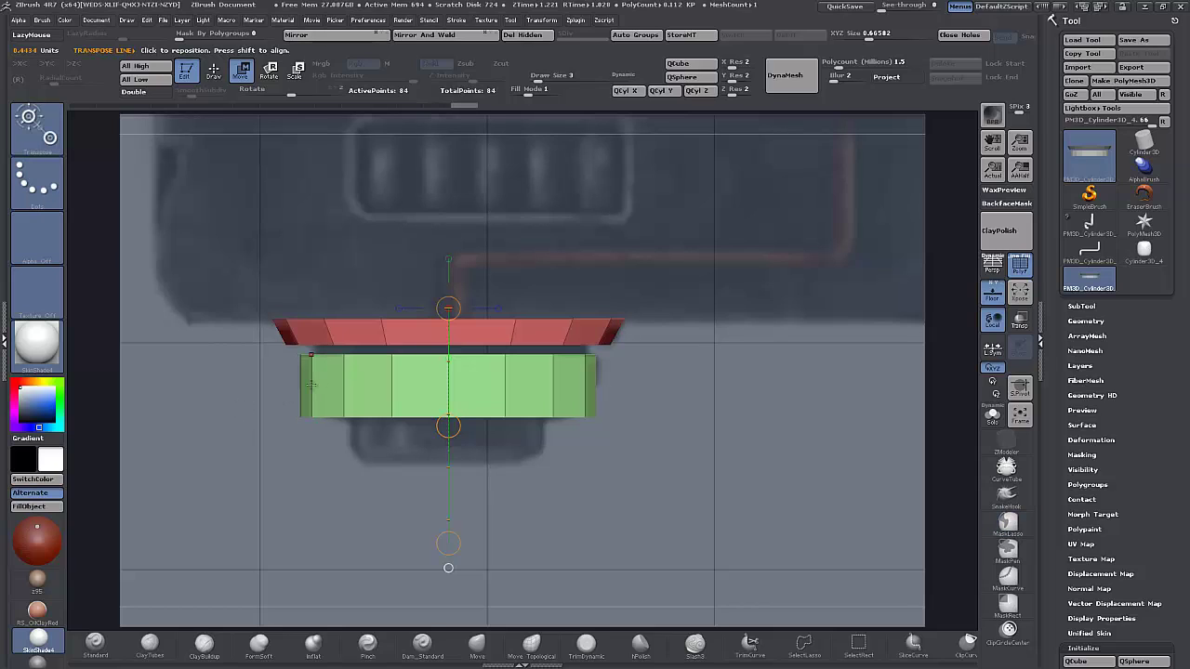
# Insert a single edge loop around the middle of the green section's side with the ZModeler brush.
pyautogui.press('b')
pyautogui.press('z')
pyautogui.press('m')
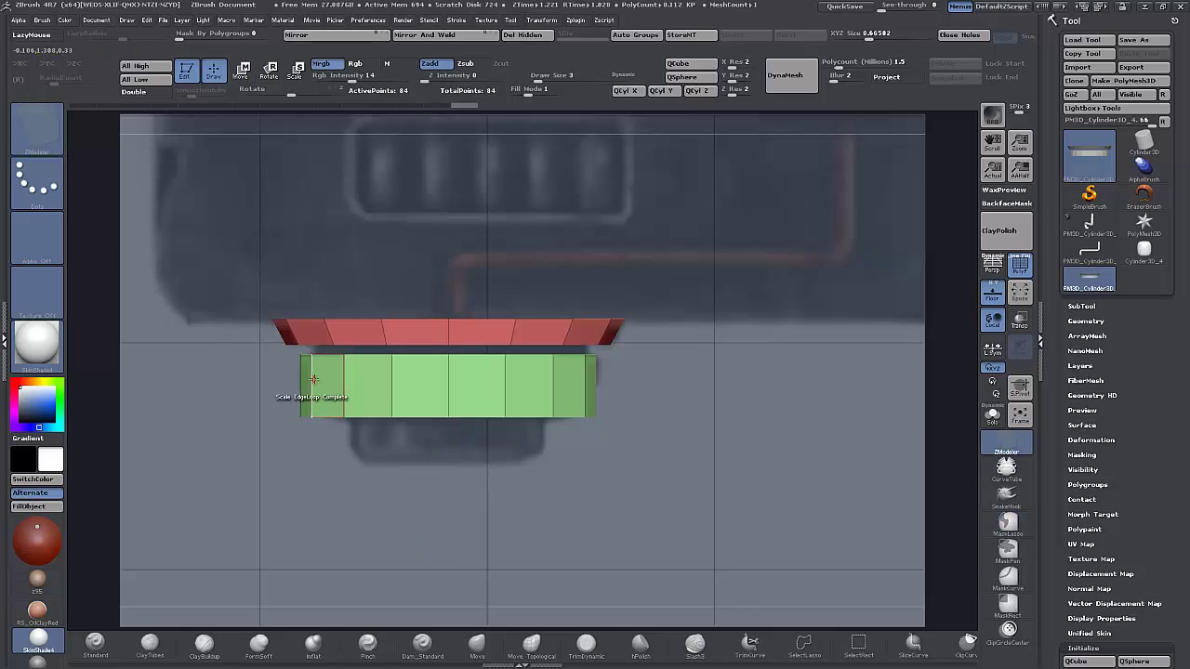
pyautogui.press('space')
pyautogui.click(279, 329)
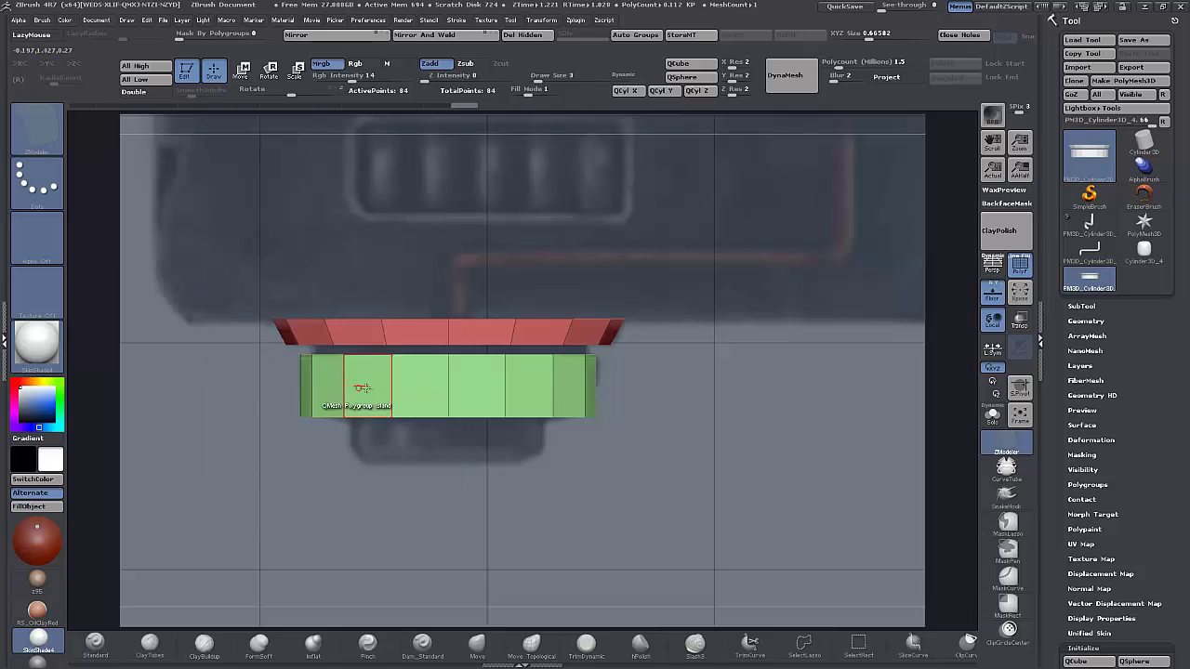
pyautogui.moveTo(390, 386); pyautogui.dragTo(392, 389)
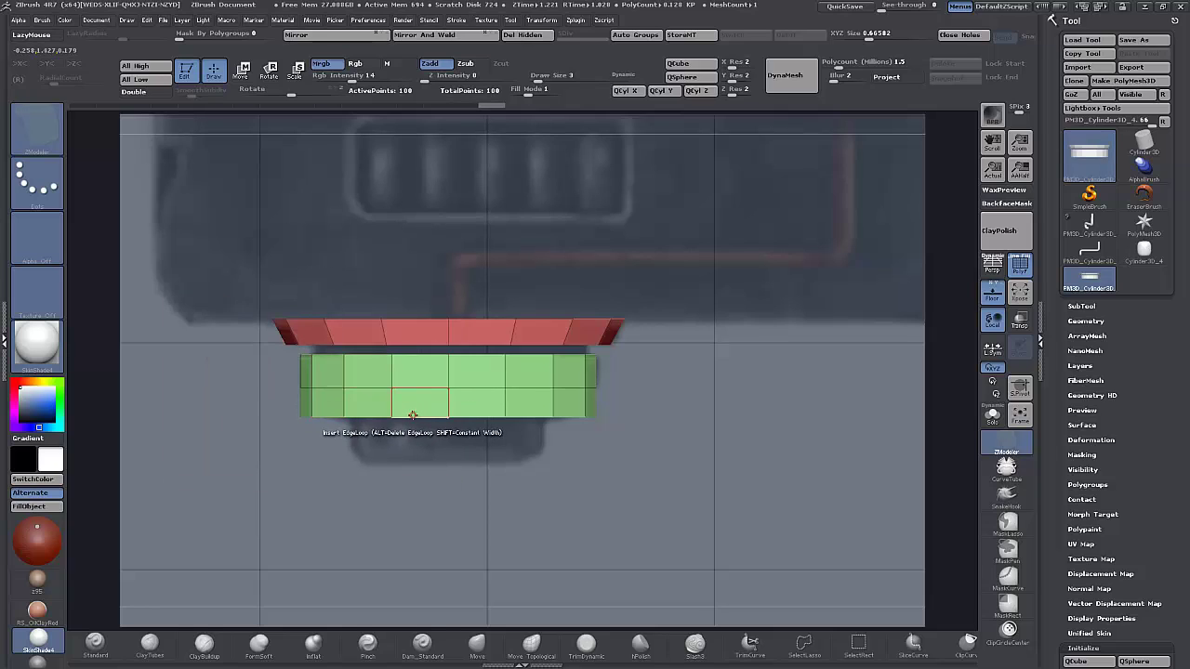
# Scale the green section's bottom and top edge loops inward with the Scale edge action, leaving the middle loop as the widest.
pyautogui.press('space')
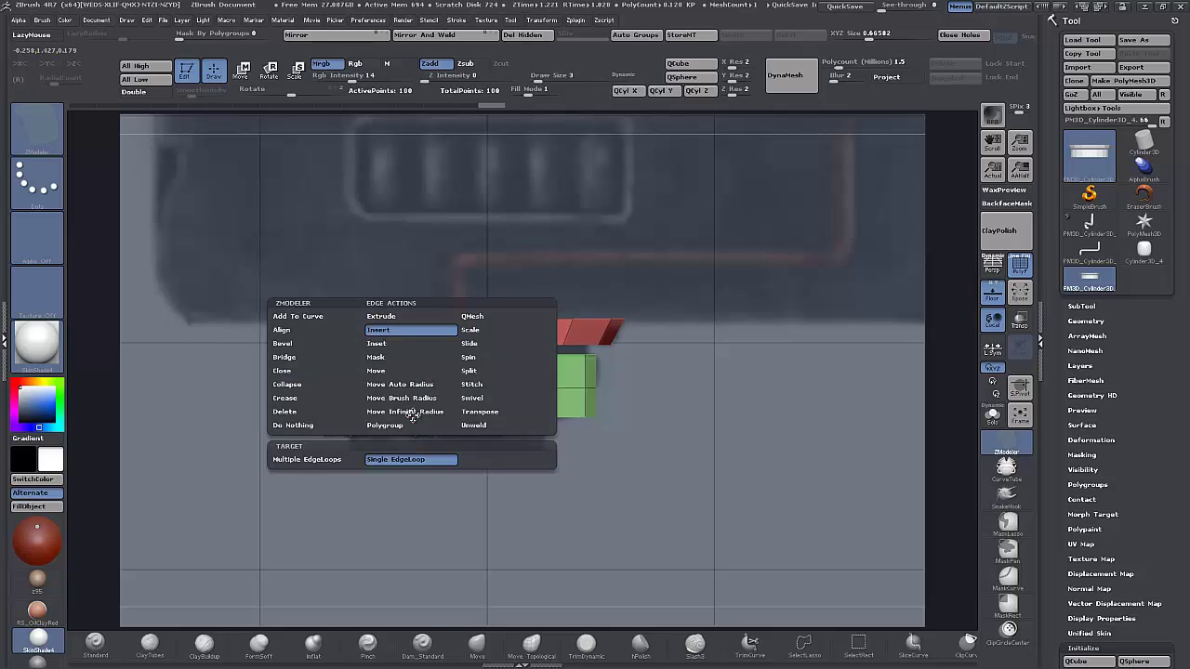
pyautogui.click(472, 317)
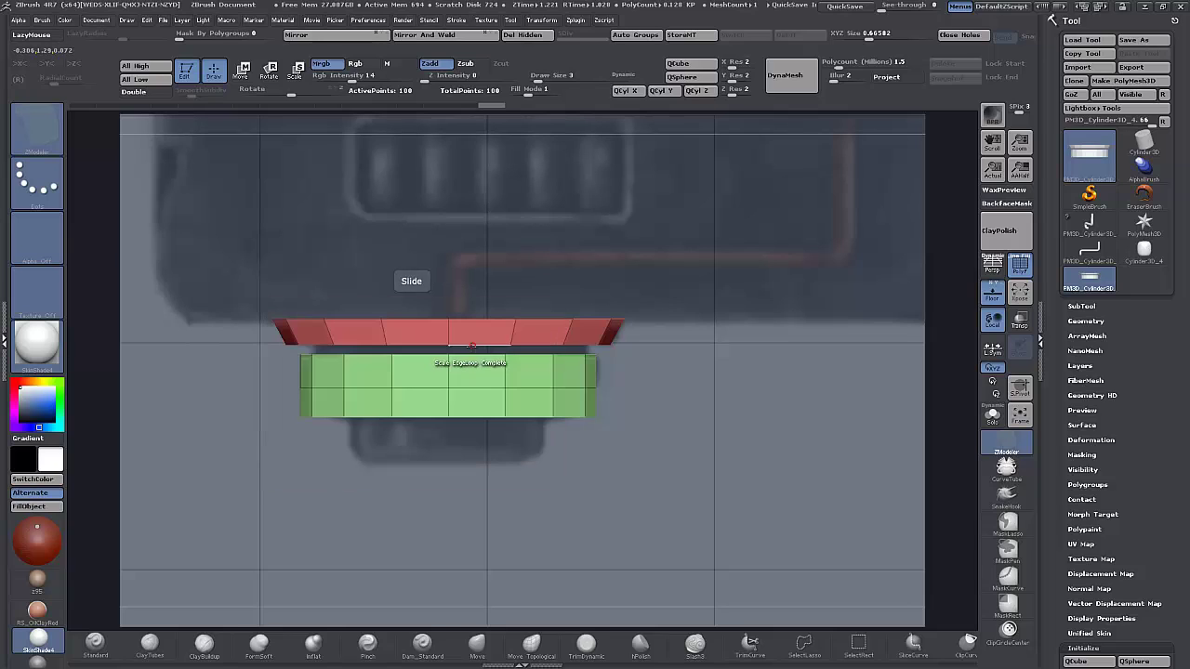
pyautogui.moveTo(441, 410); pyautogui.dragTo(422, 395)
pyautogui.click(427, 357)
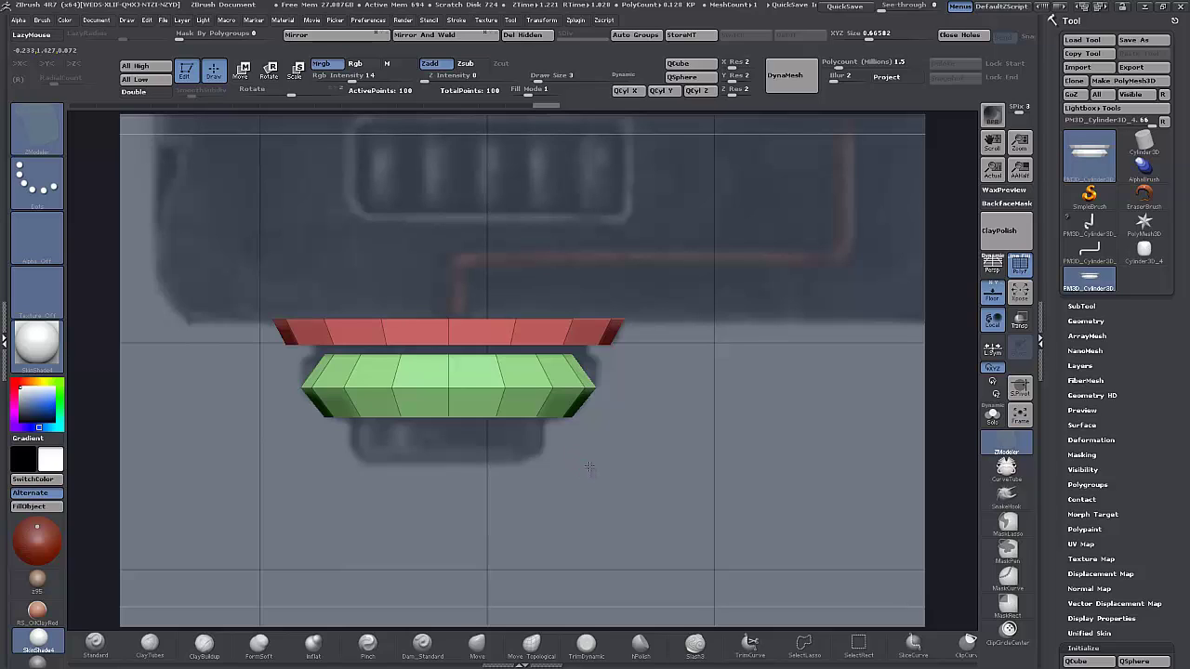
# Inset the green section's bottom face slightly using the Inset polygon action with the Flat Island target.
pyautogui.moveTo(679, 448); pyautogui.dragTo(673, 395)
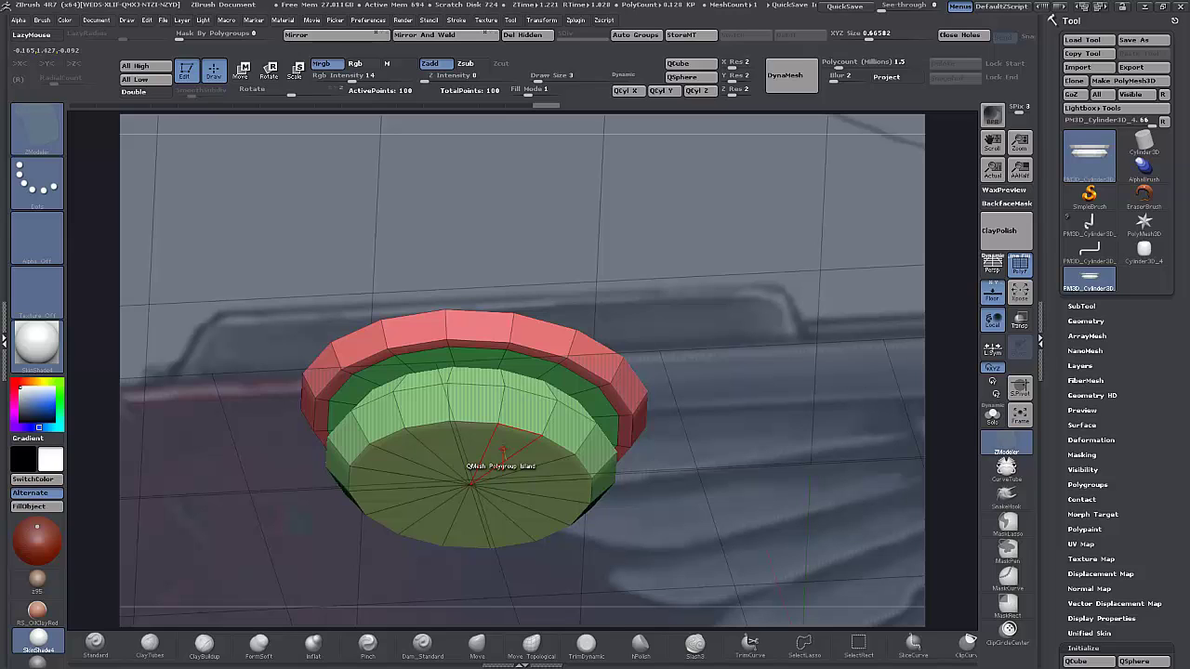
pyautogui.press('space')
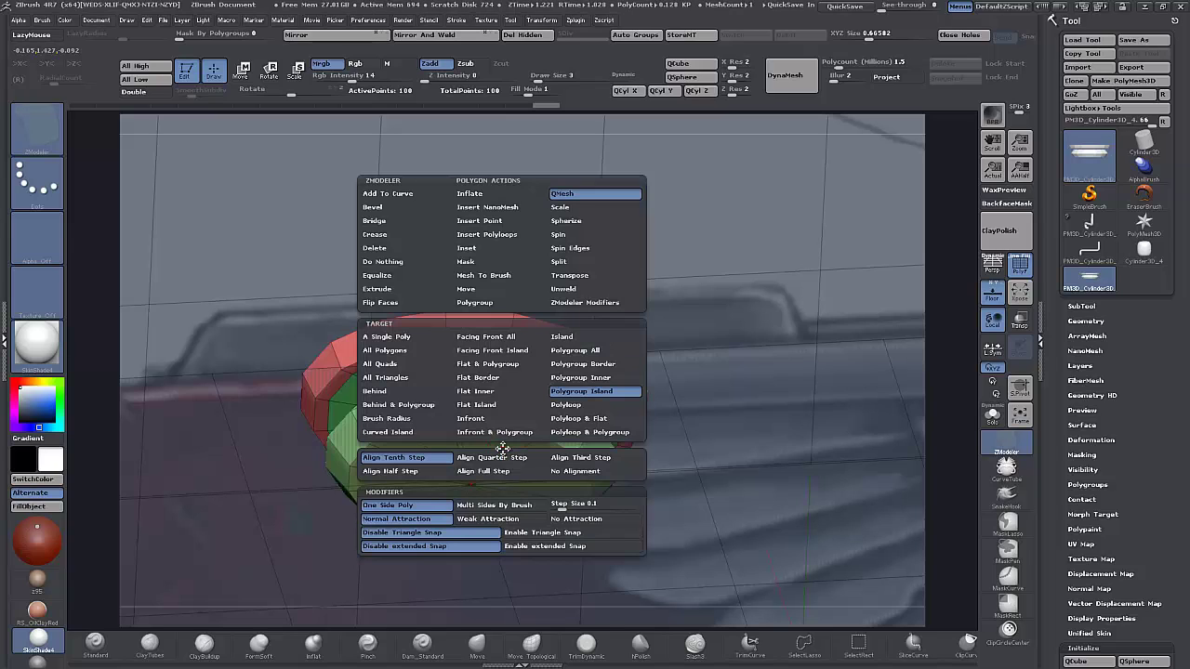
pyautogui.click(482, 252)
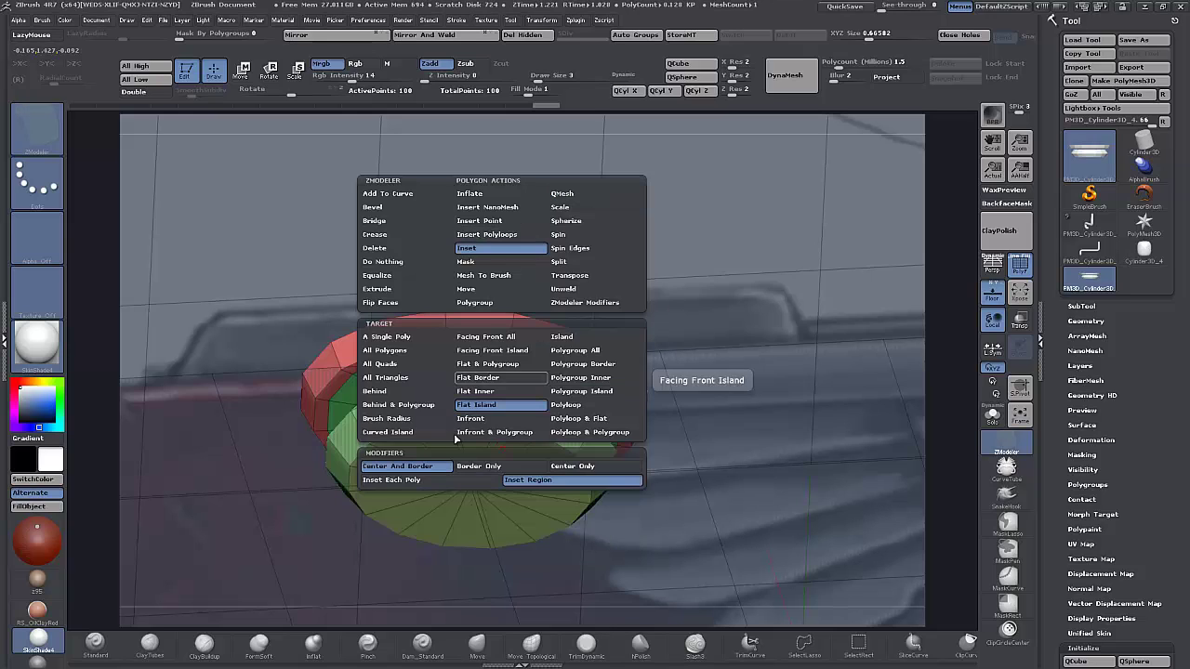
pyautogui.moveTo(515, 441); pyautogui.dragTo(507, 444)
# Extrude the inset bottom face with QMesh on Polygroup Island, first as a shallow step, then as a taller section.
pyautogui.press('space')
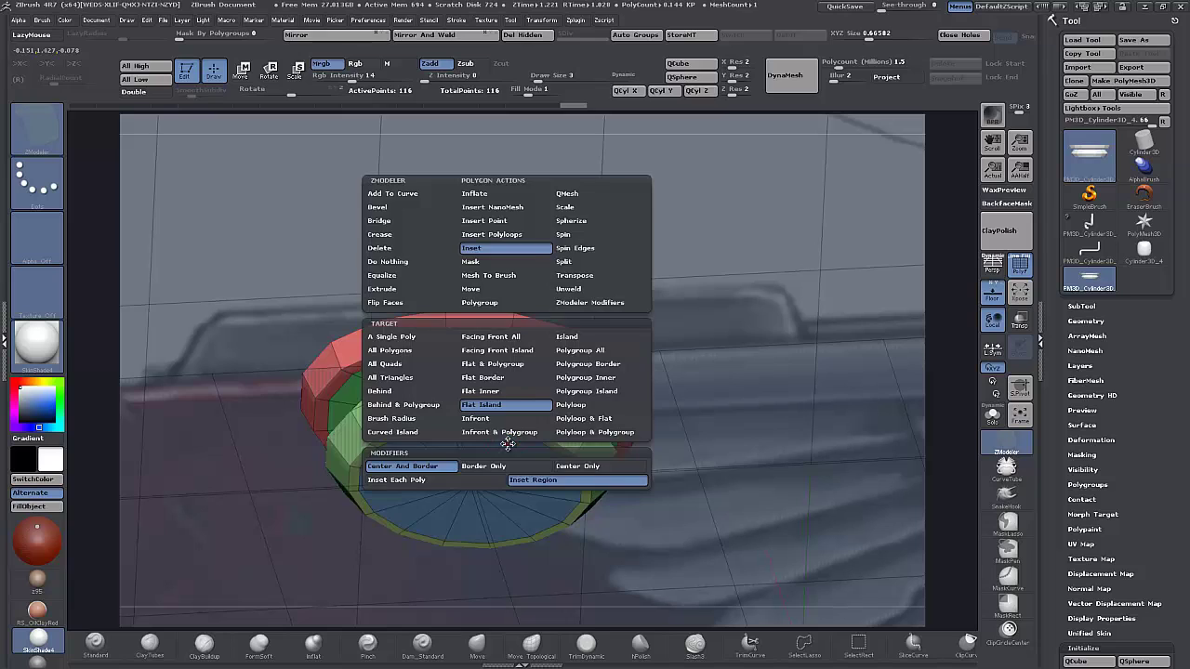
pyautogui.click(580, 196)
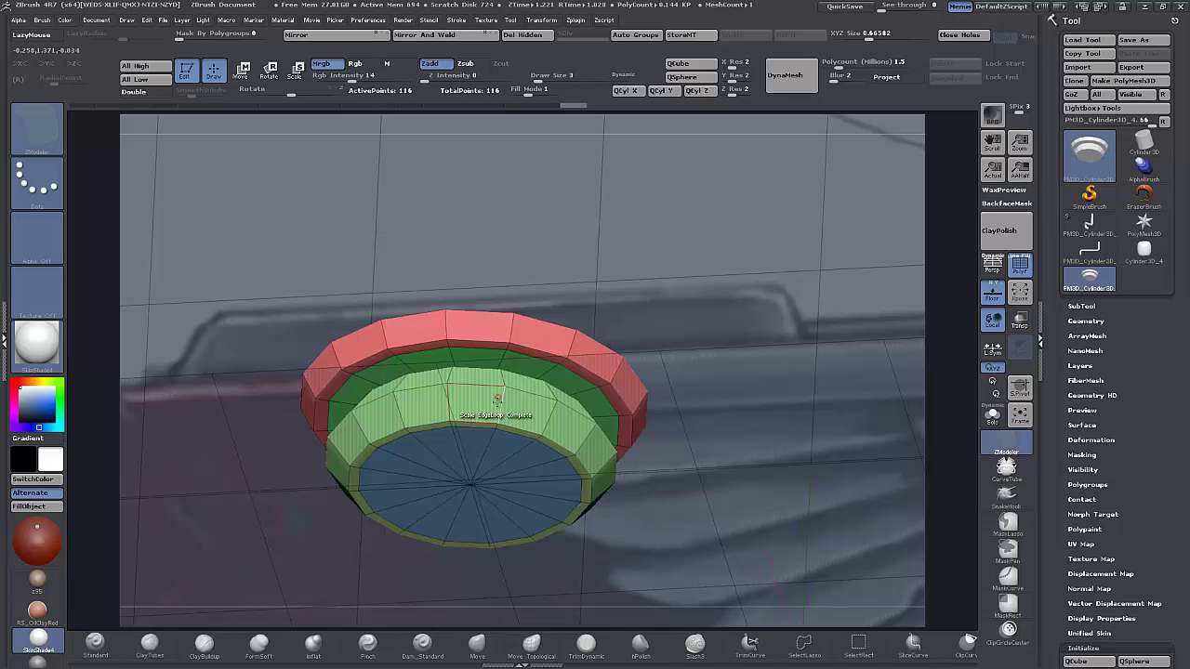
pyautogui.moveTo(491, 456); pyautogui.dragTo(499, 448)
pyautogui.click(499, 452)
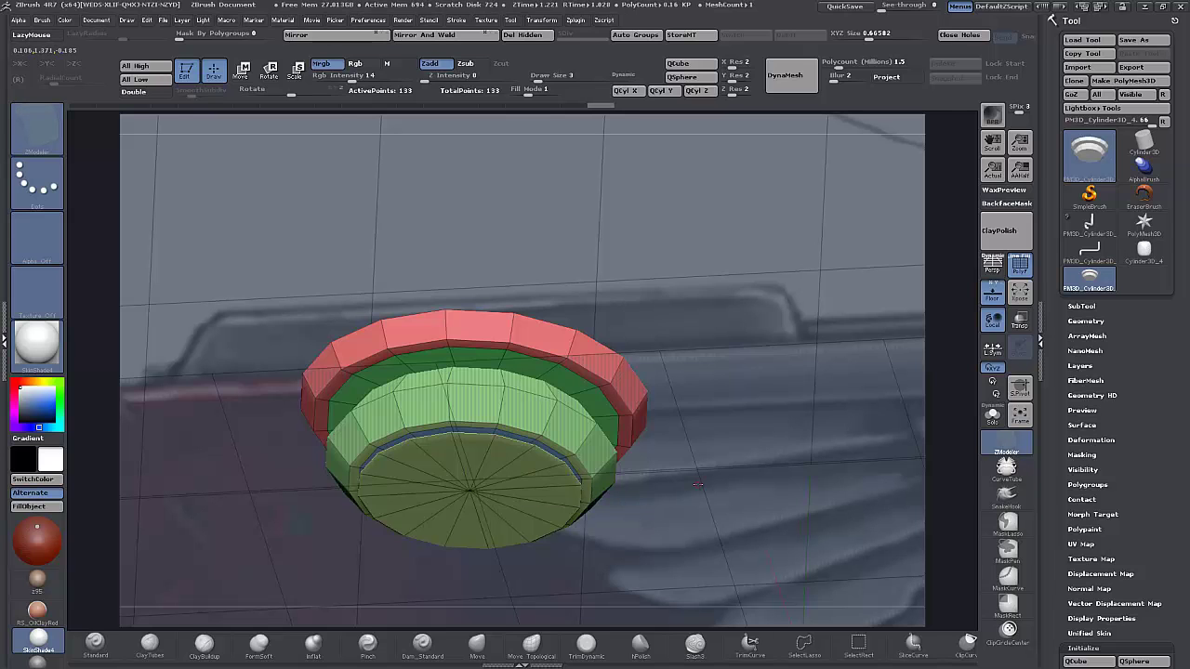
pyautogui.moveTo(697, 483)
pyautogui.mouseDown()
pyautogui.moveTo(701, 446)
pyautogui.moveTo(693, 481)
pyautogui.mouseUp()
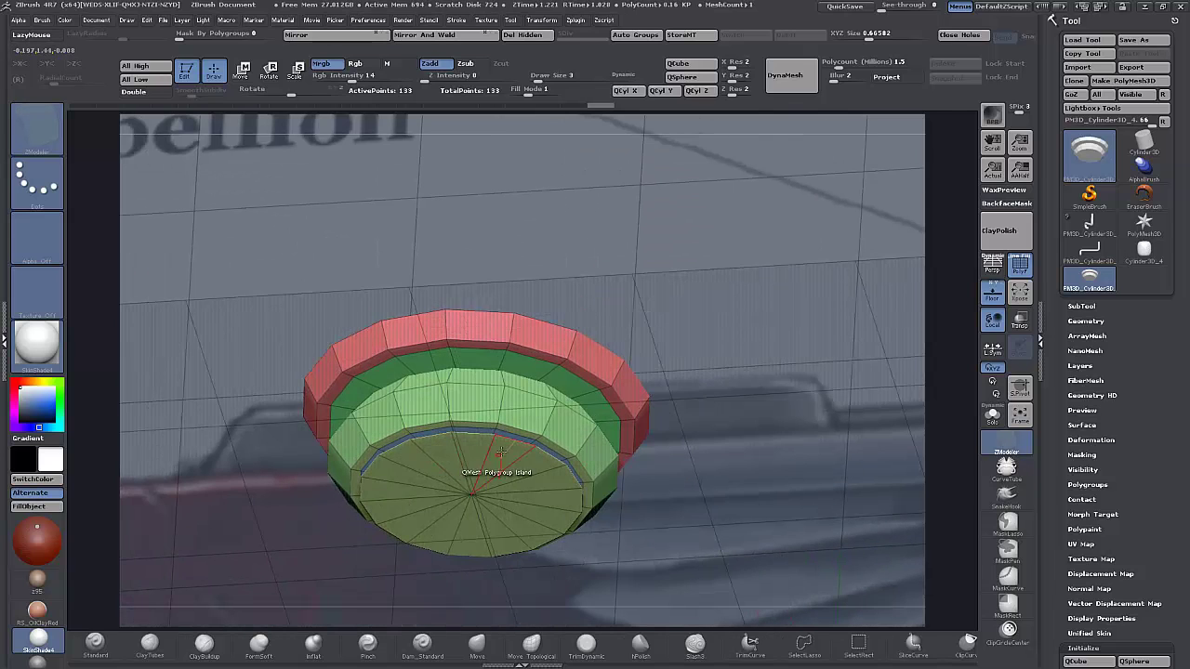
pyautogui.moveTo(502, 453); pyautogui.dragTo(508, 488)
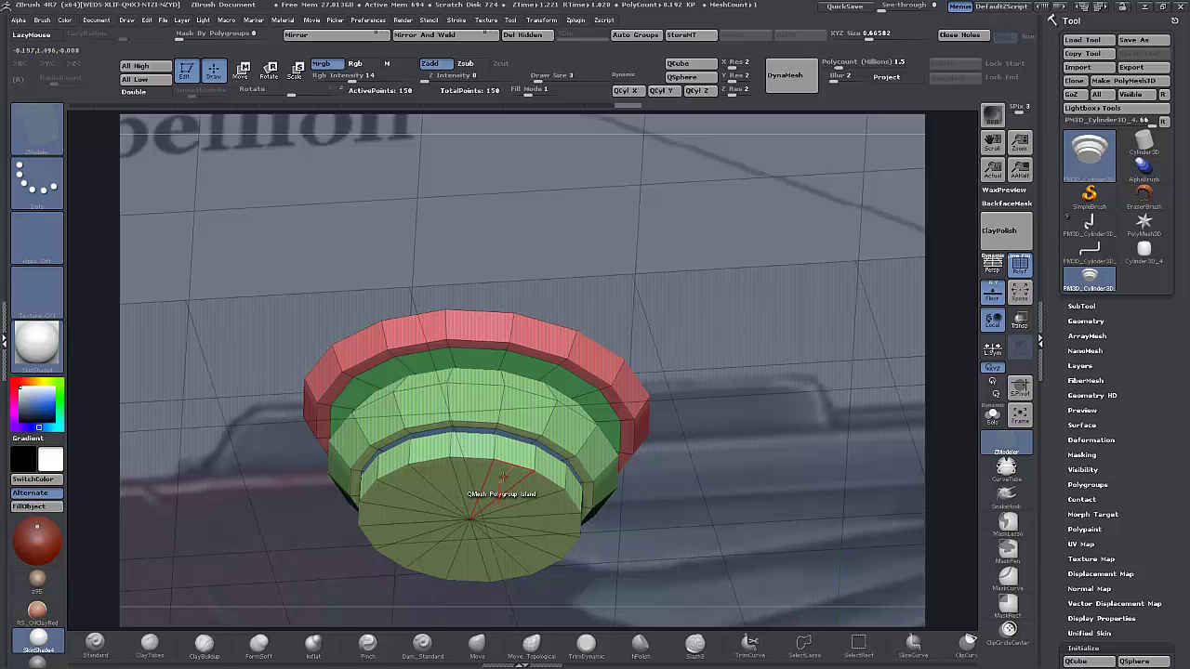
# Bevel the red flange's lower outer edge slightly, using the Bevel edge action on EdgeLoop Complete with Two Rows.
pyautogui.moveTo(656, 472); pyautogui.dragTo(672, 549)
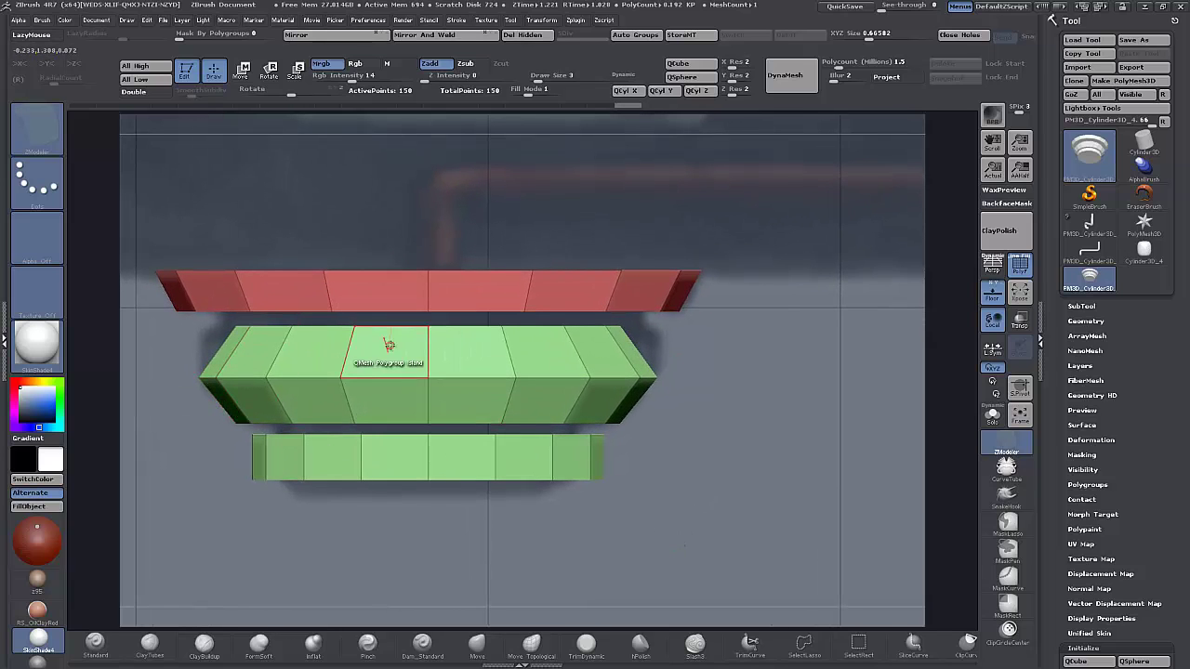
pyautogui.moveTo(789, 404); pyautogui.dragTo(786, 328)
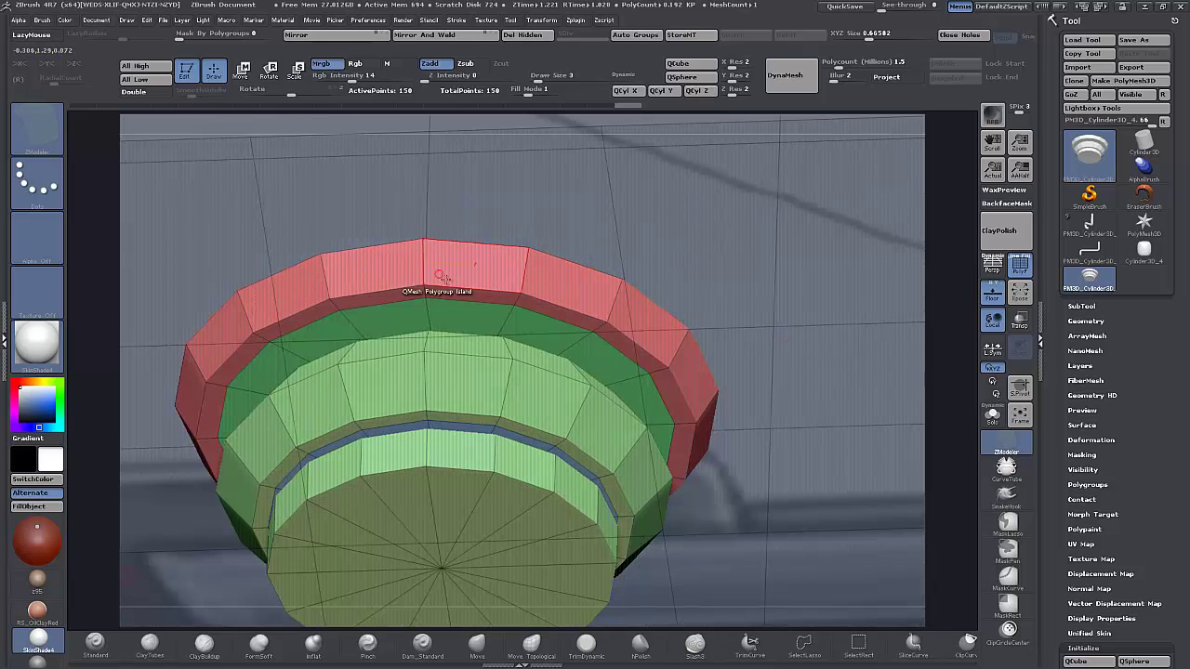
pyautogui.press('space')
pyautogui.click(351, 313)
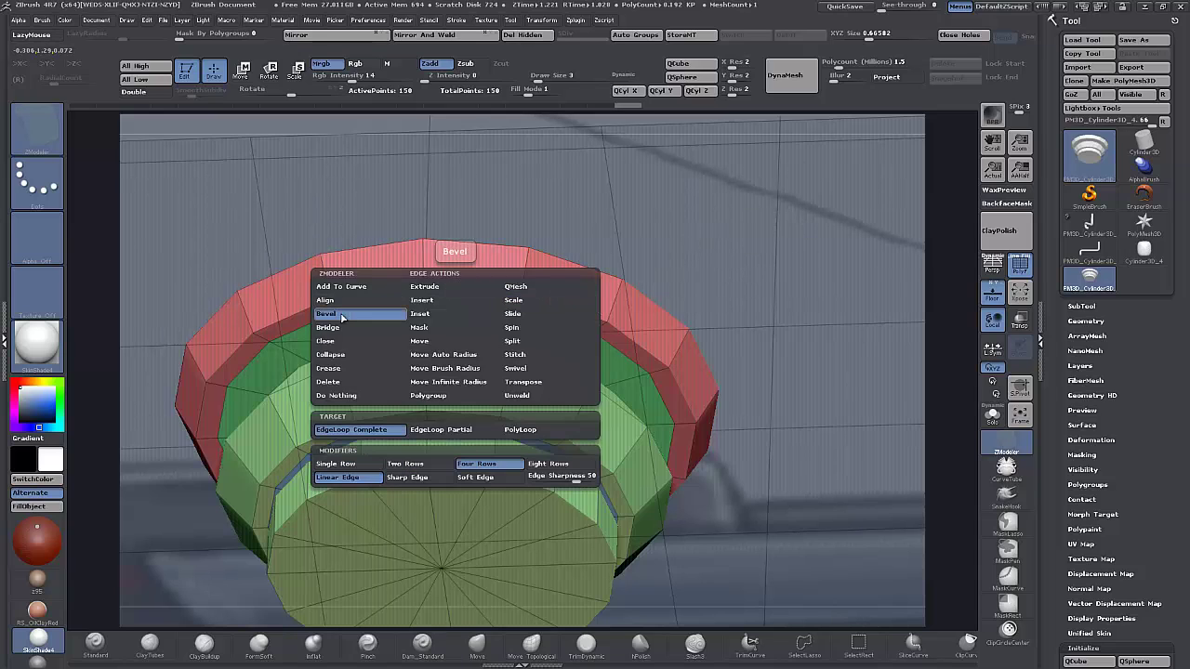
pyautogui.click(418, 464)
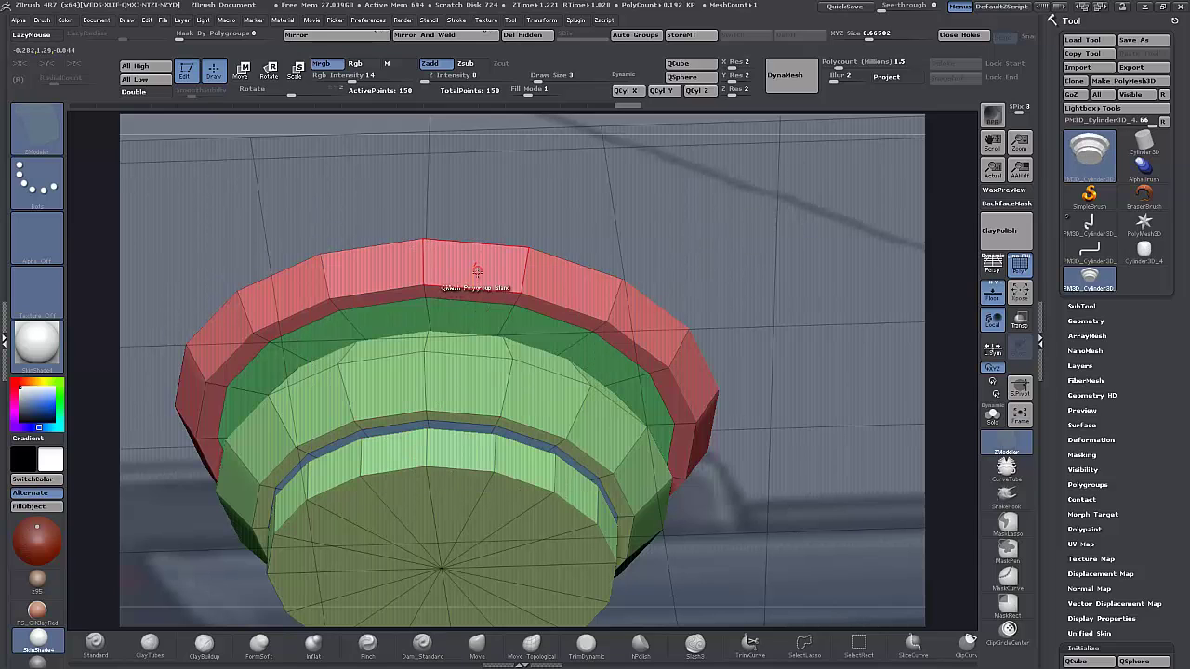
pyautogui.click(480, 289)
pyautogui.moveTo(480, 289); pyautogui.dragTo(481, 288)
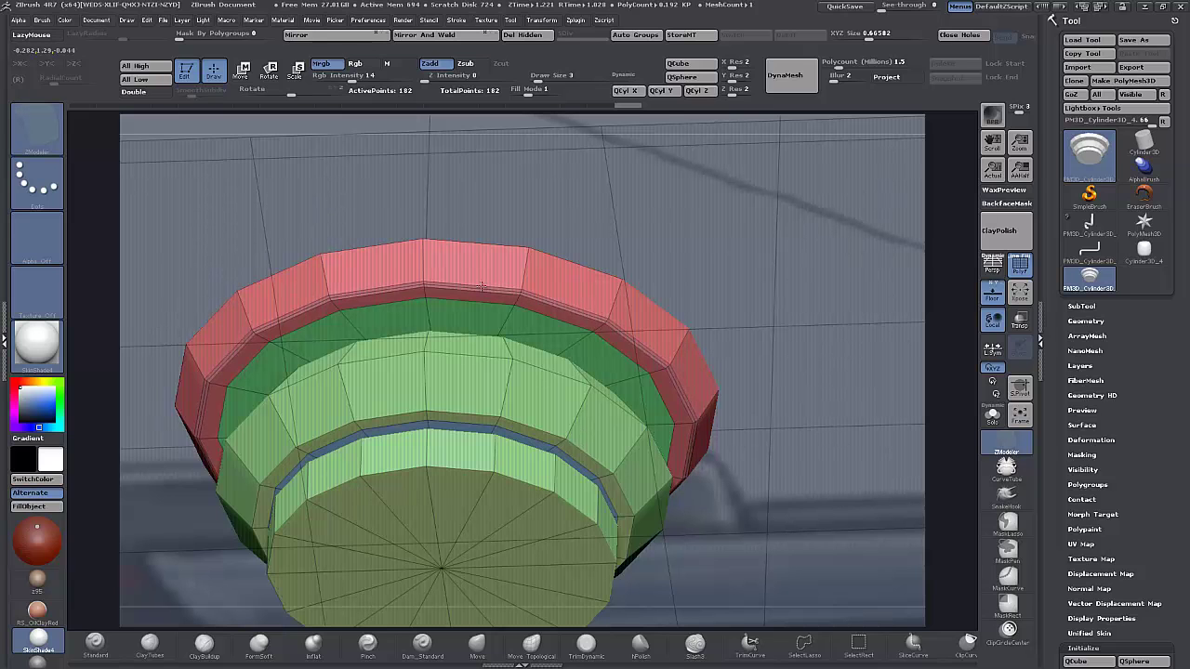
# Delete the red flange's top cap with the Delete polygon action on Flat Island.
pyautogui.moveTo(757, 308); pyautogui.dragTo(840, 383)
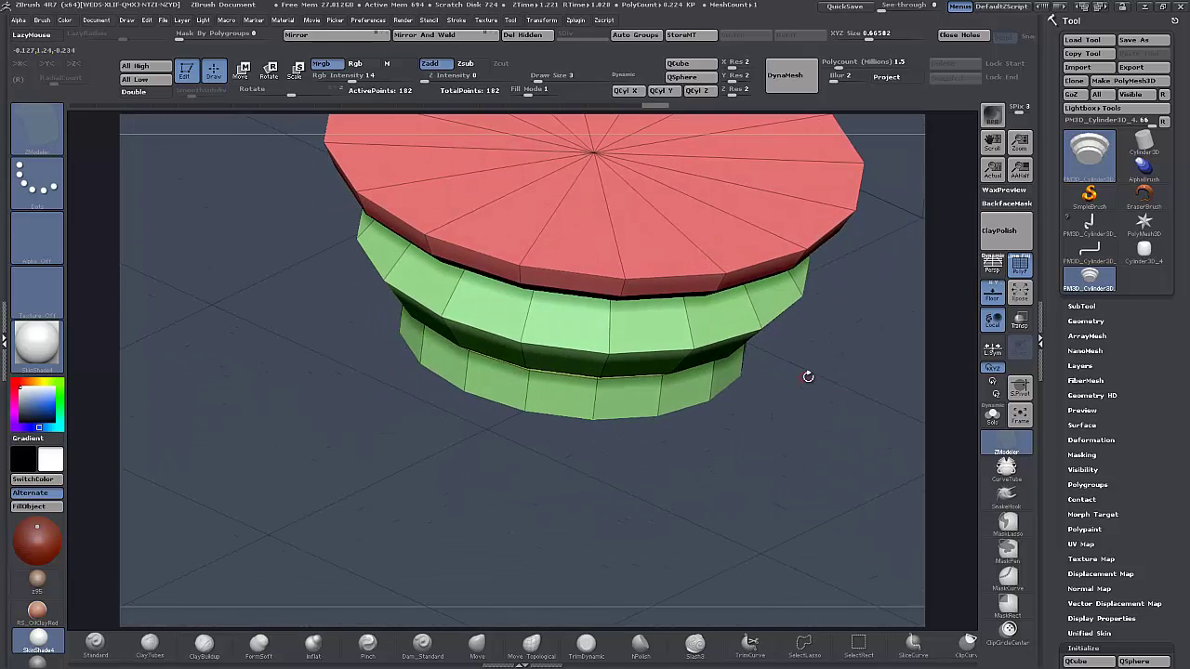
pyautogui.rightClick(810, 375)
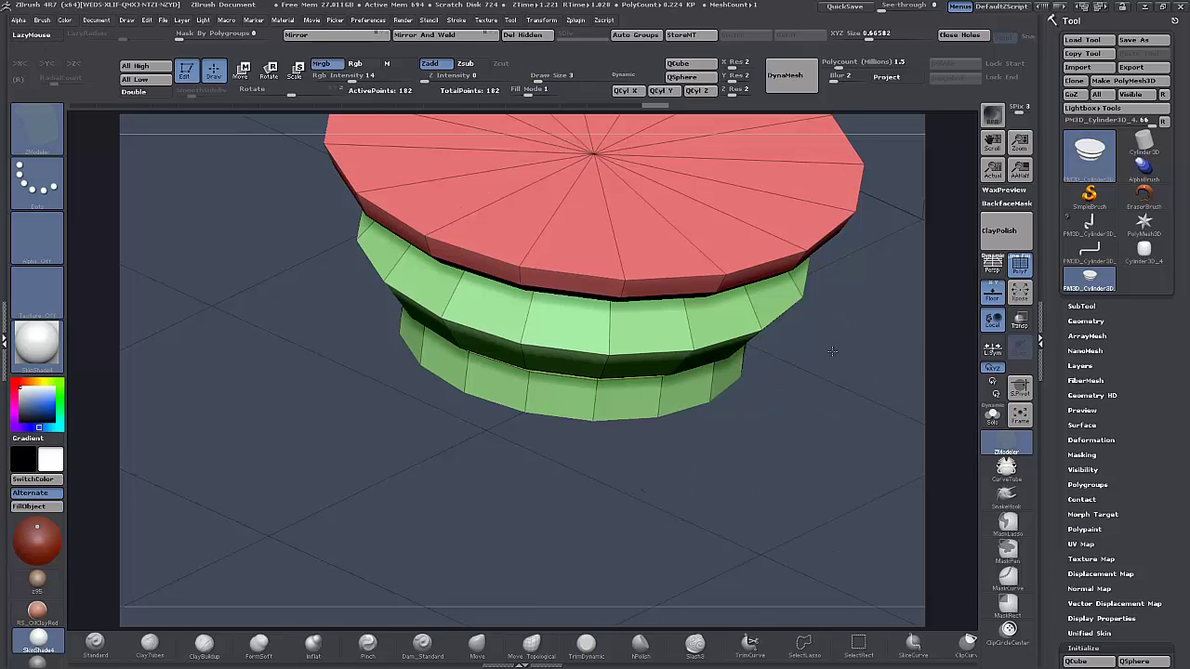
pyautogui.keyDown('alt'); pyautogui.moveTo(859, 333); pyautogui.dragTo(802, 490); pyautogui.keyUp('alt')
pyautogui.press('space')
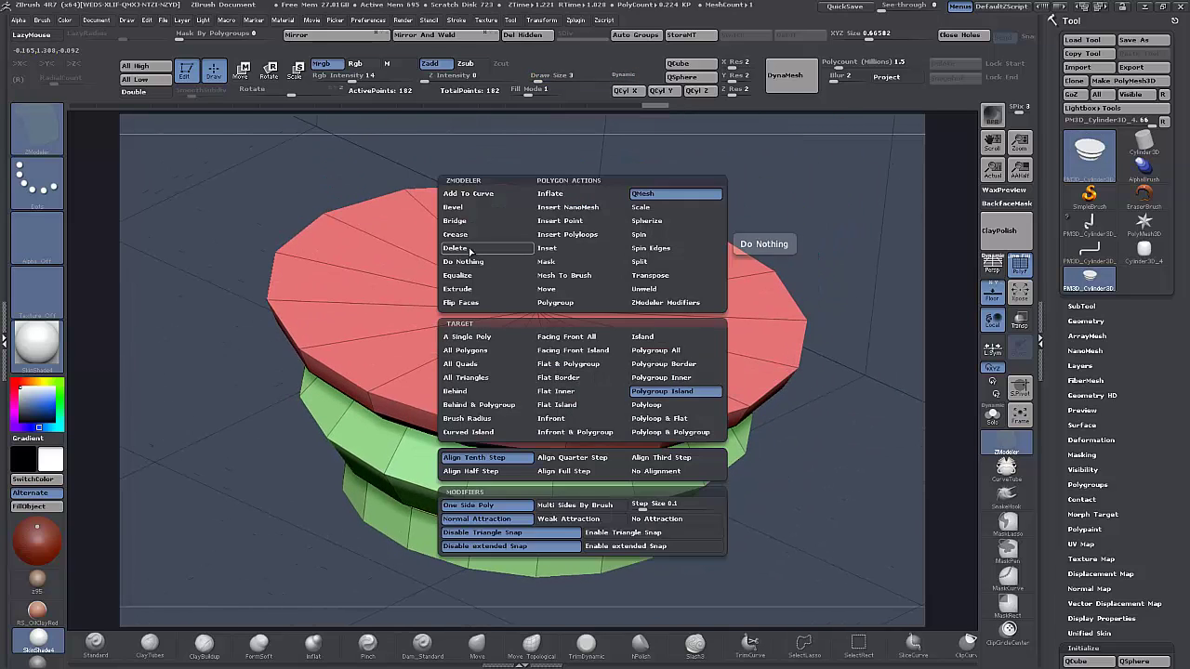
pyautogui.click(468, 249)
pyautogui.click(535, 355)
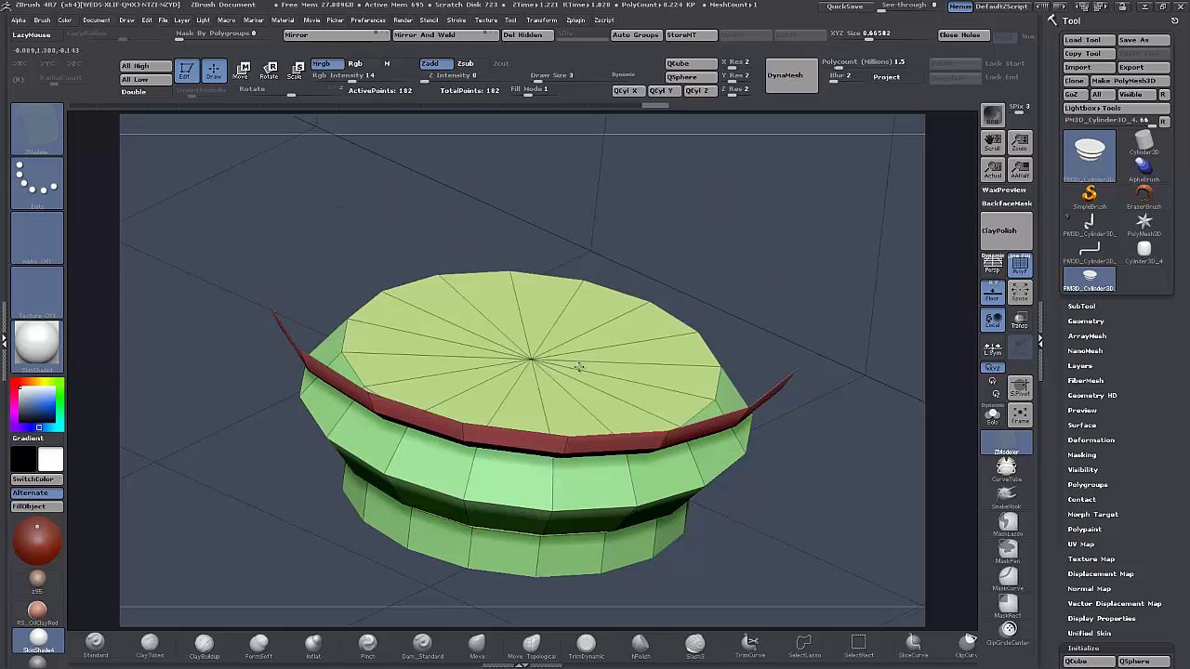
# Turn off the floor grid with its reference image to view the knob's underside unobstructed.
pyautogui.press('space')
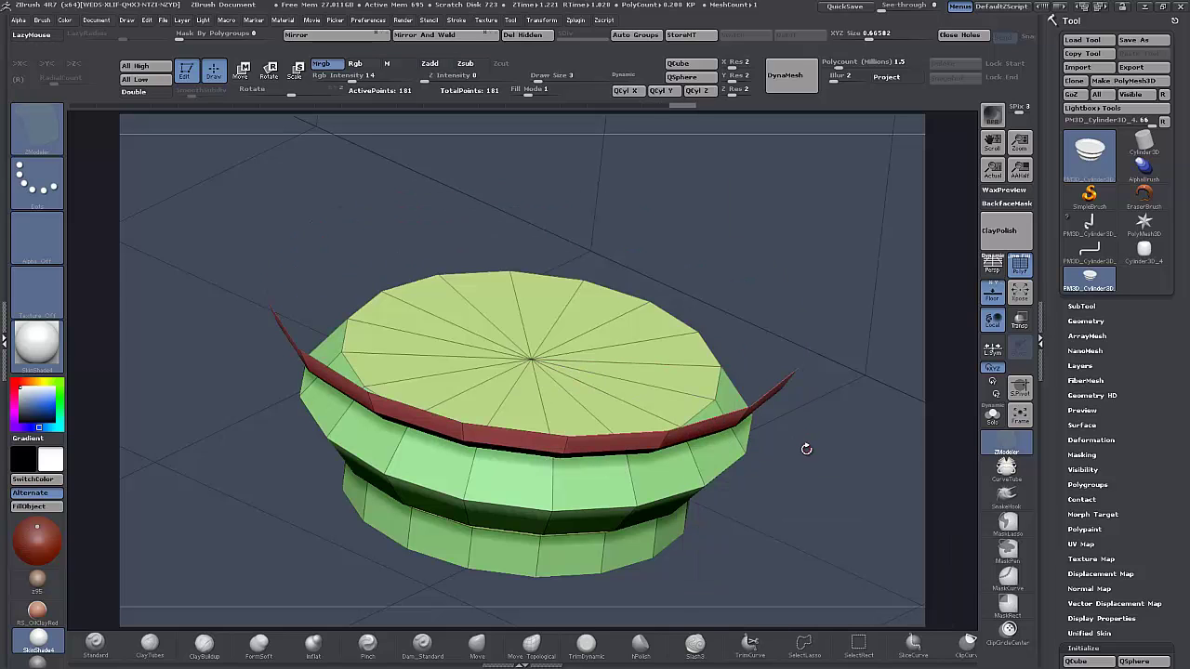
pyautogui.moveTo(805, 467); pyautogui.dragTo(732, 269)
pyautogui.keyDown('alt'); pyautogui.moveTo(781, 507); pyautogui.dragTo(837, 452); pyautogui.keyUp('alt')
pyautogui.click(993, 302)
# Insert a single edge loop around the side of the knob's lowest section, between its bottom rim and the groove.
pyautogui.press('space')
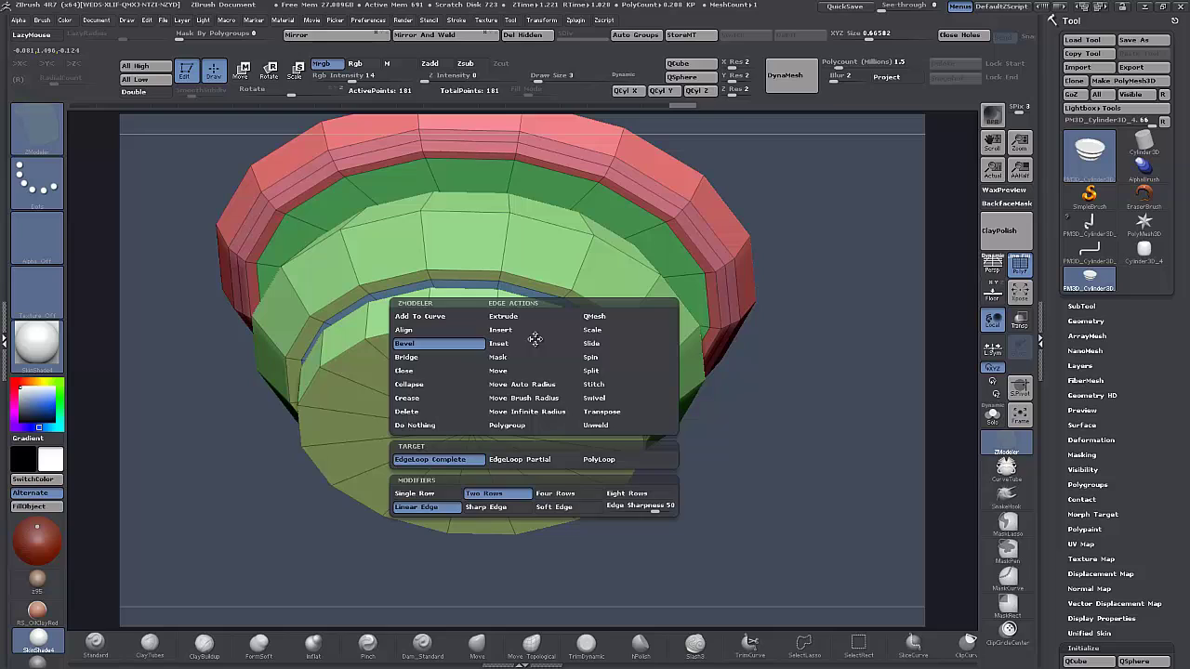
pyautogui.click(599, 330)
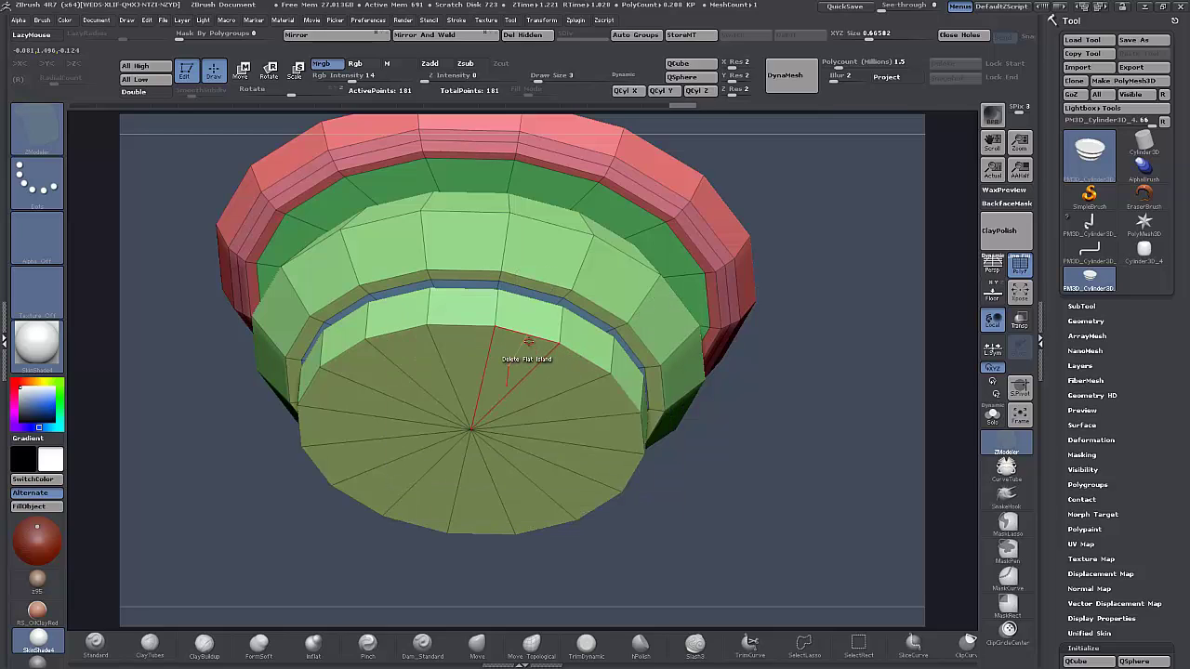
pyautogui.press('space')
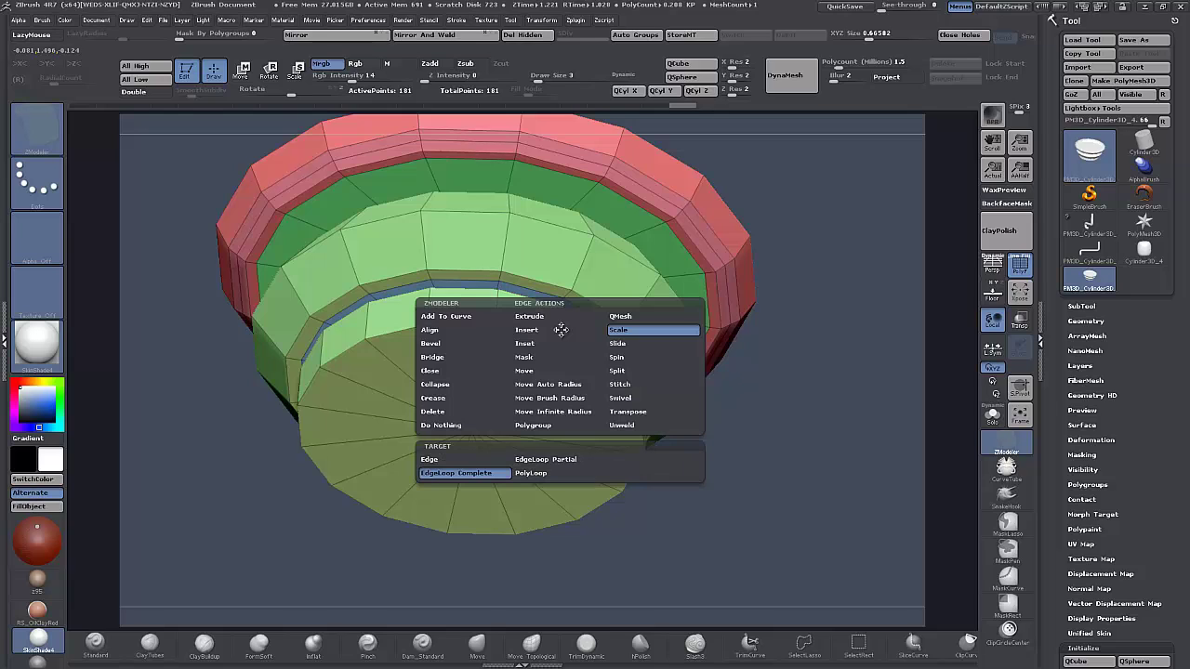
pyautogui.click(539, 333)
pyautogui.click(561, 332)
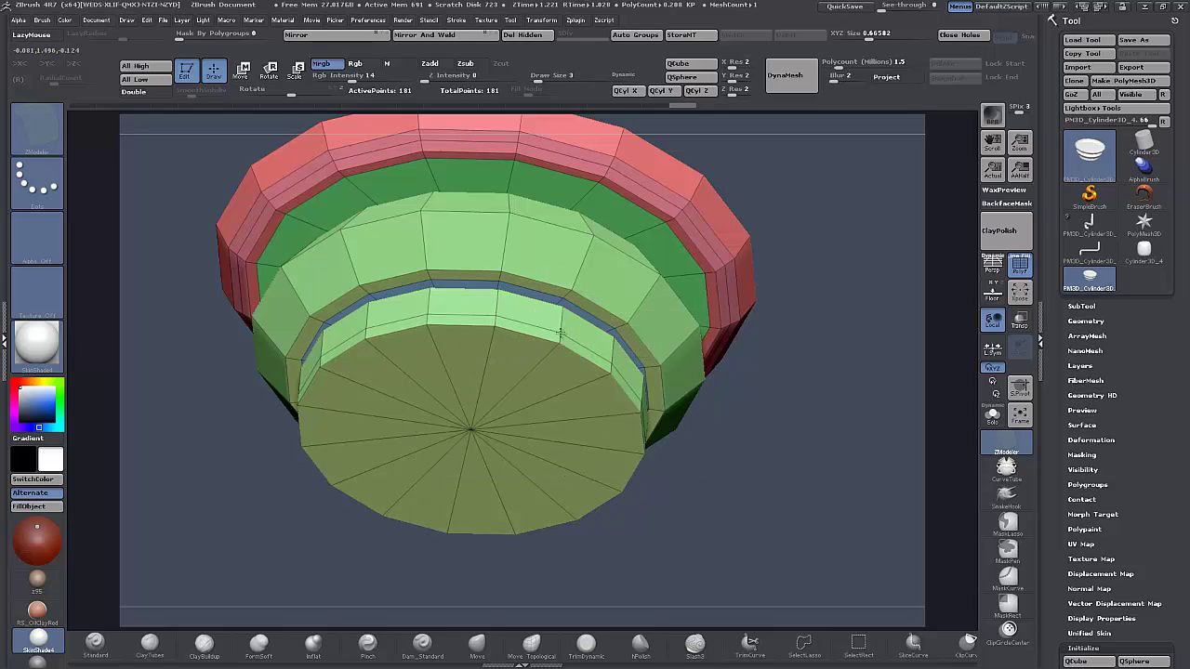
# Scale the lowest section's bottom edge loop inward with the Scale edge action to chamfer its rim.
pyautogui.press('space')
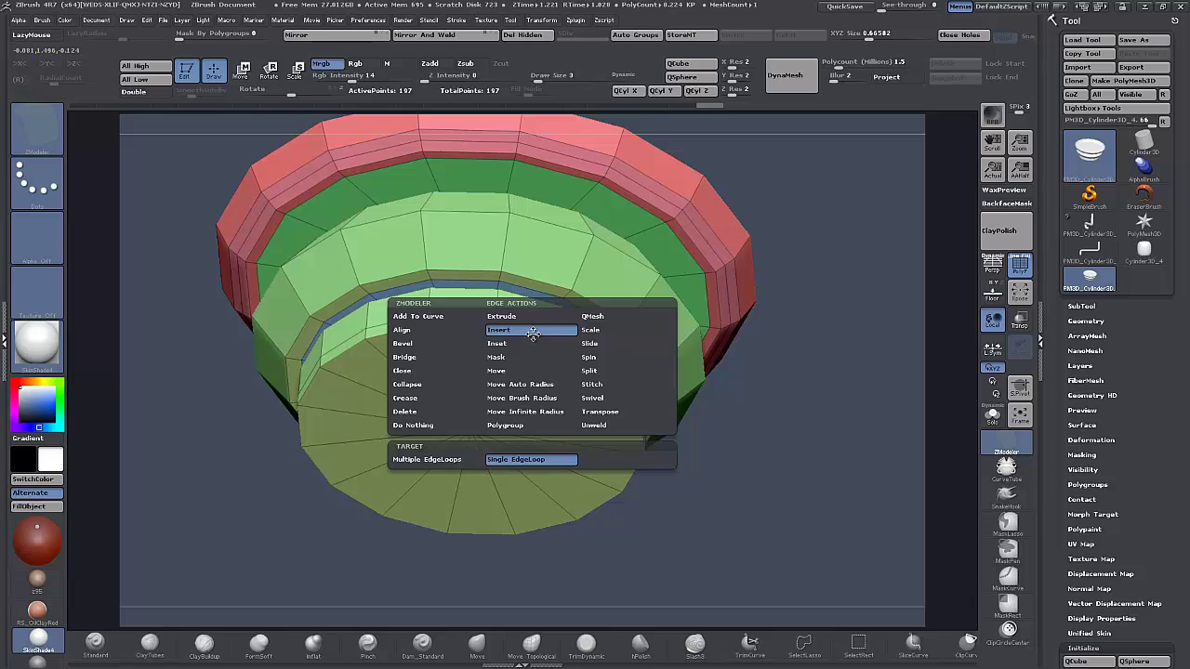
pyautogui.click(592, 330)
pyautogui.moveTo(537, 339); pyautogui.dragTo(540, 322)
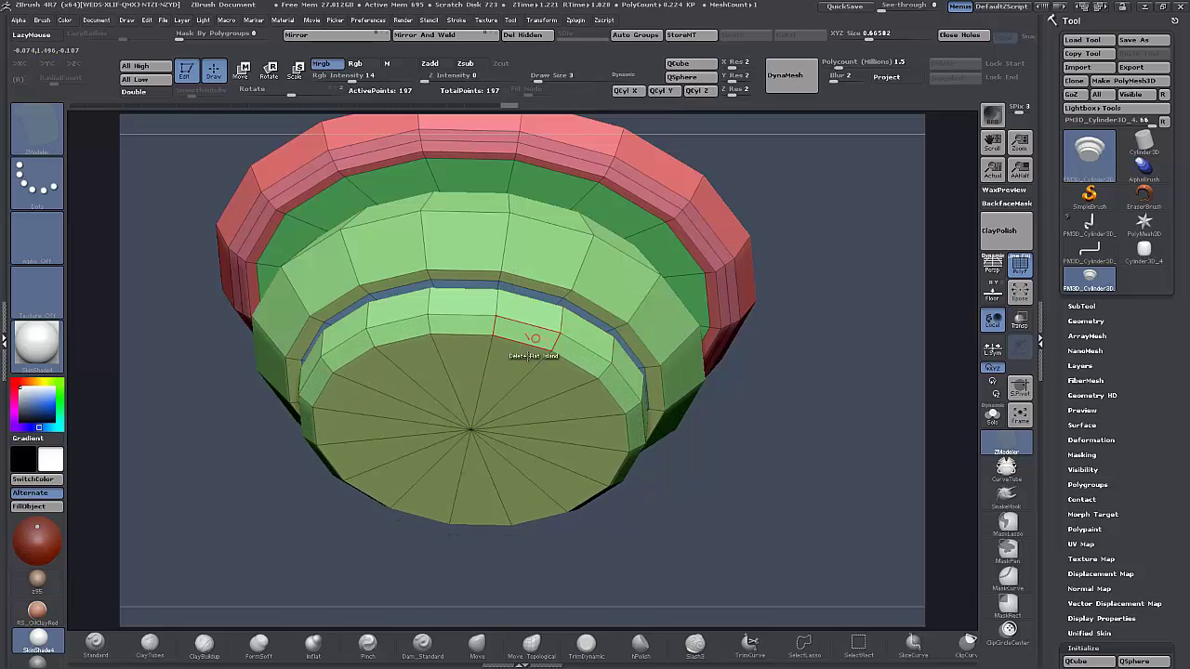
# Inset the flat bottom cap of the knob's lowest section slightly with the Inset polygon action on Flat Island.
pyautogui.press('space')
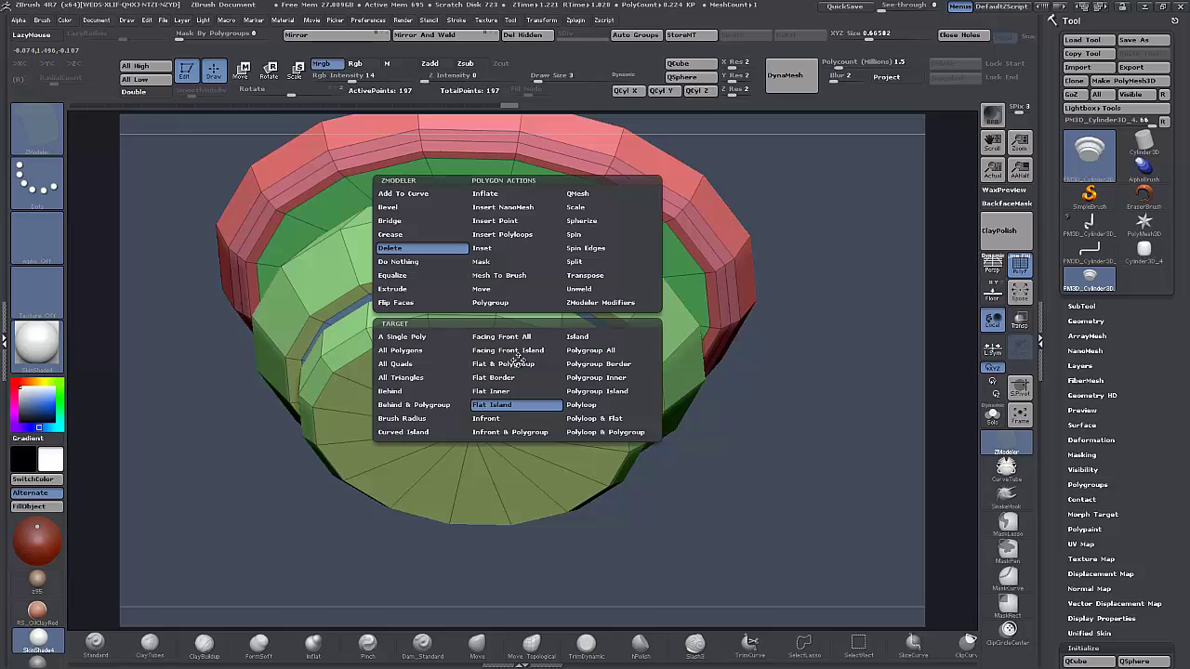
pyautogui.click(498, 249)
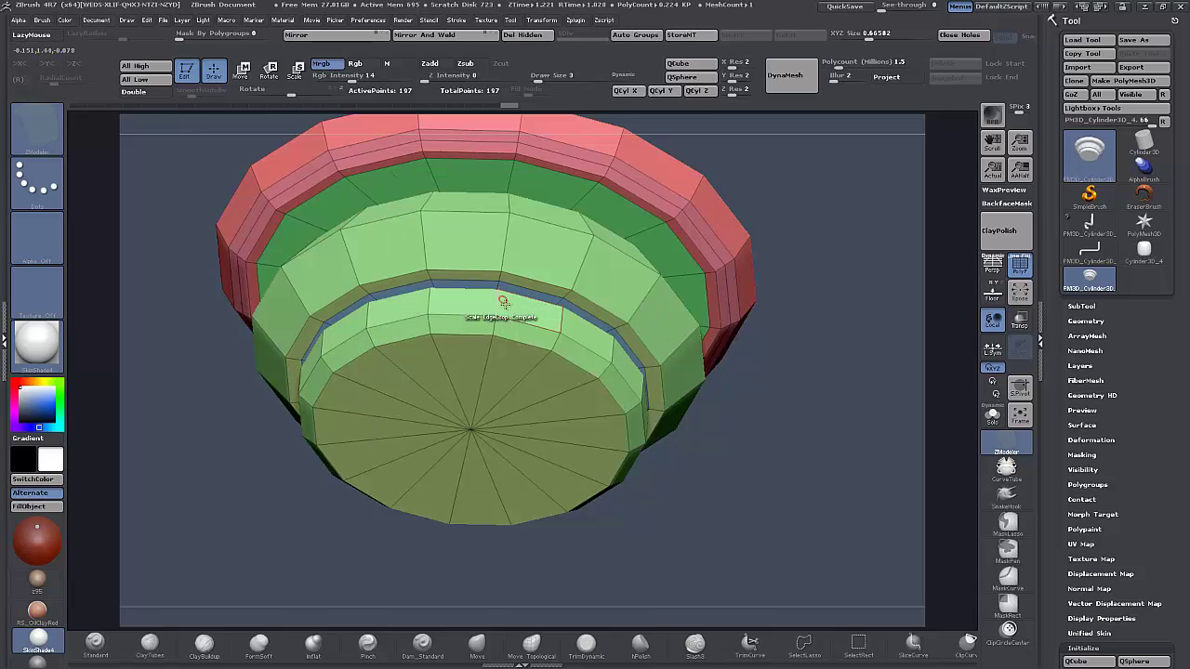
pyautogui.moveTo(503, 368); pyautogui.dragTo(500, 373)
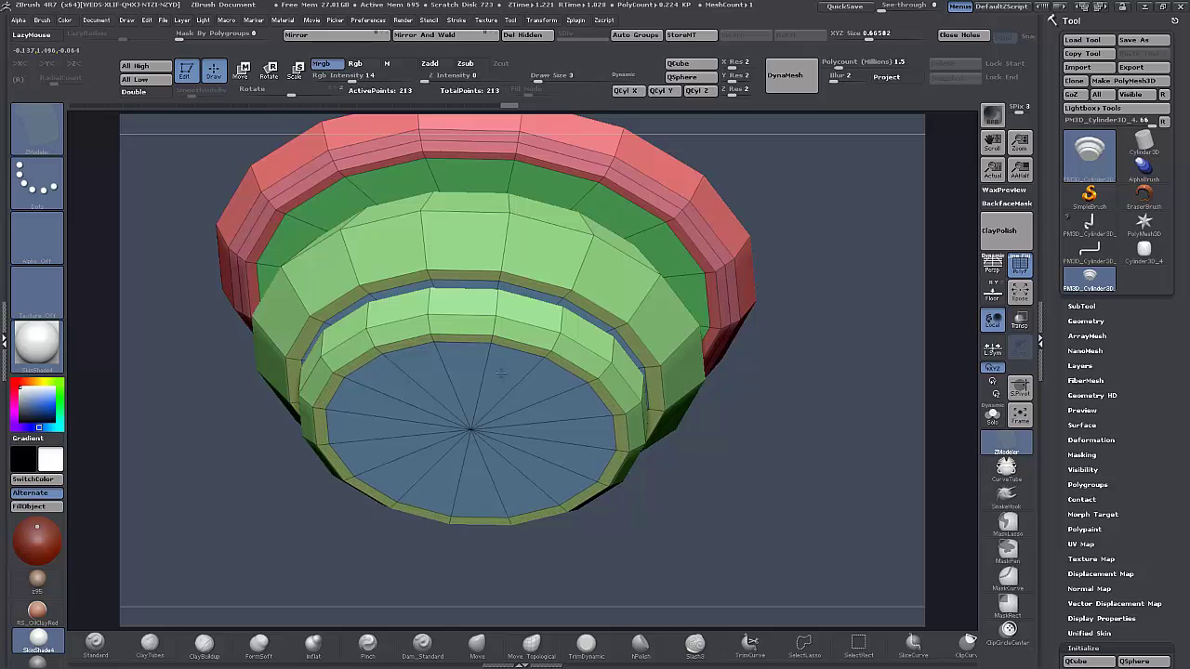
# Insert two single edge loops around the knob's middle section, one above and one below its widest edge.
pyautogui.keyDown('shift'); pyautogui.moveTo(743, 419); pyautogui.dragTo(587, 407); pyautogui.keyUp('shift')
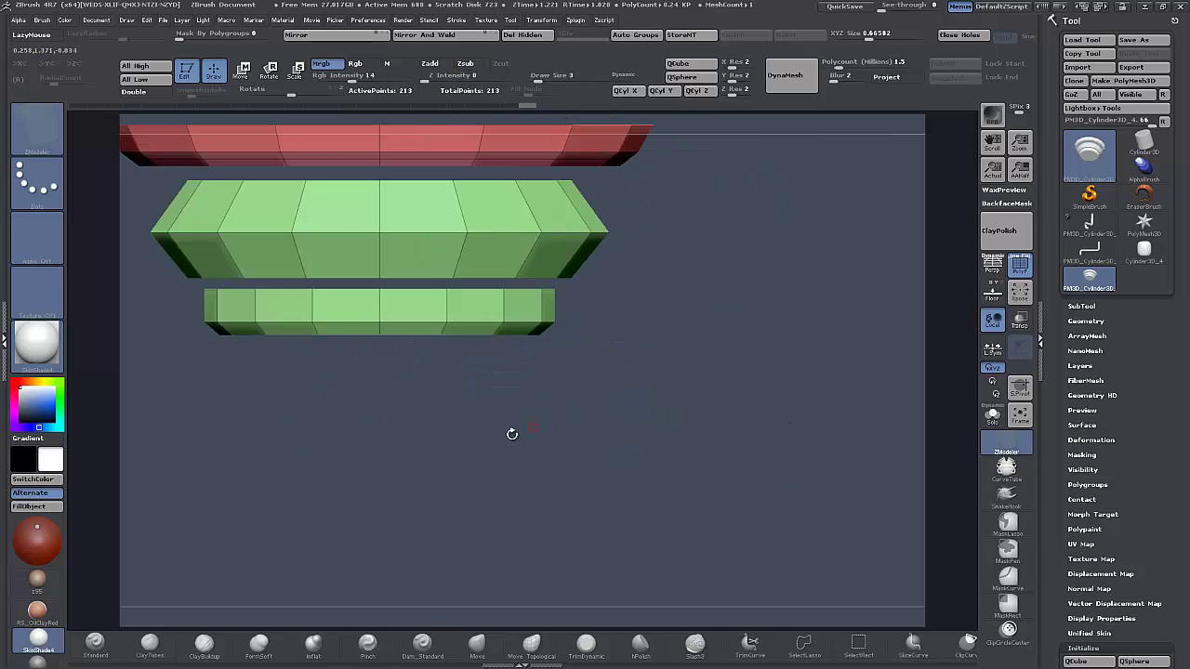
pyautogui.keyDown('alt'); pyautogui.moveTo(511, 434); pyautogui.dragTo(571, 487); pyautogui.keyUp('alt')
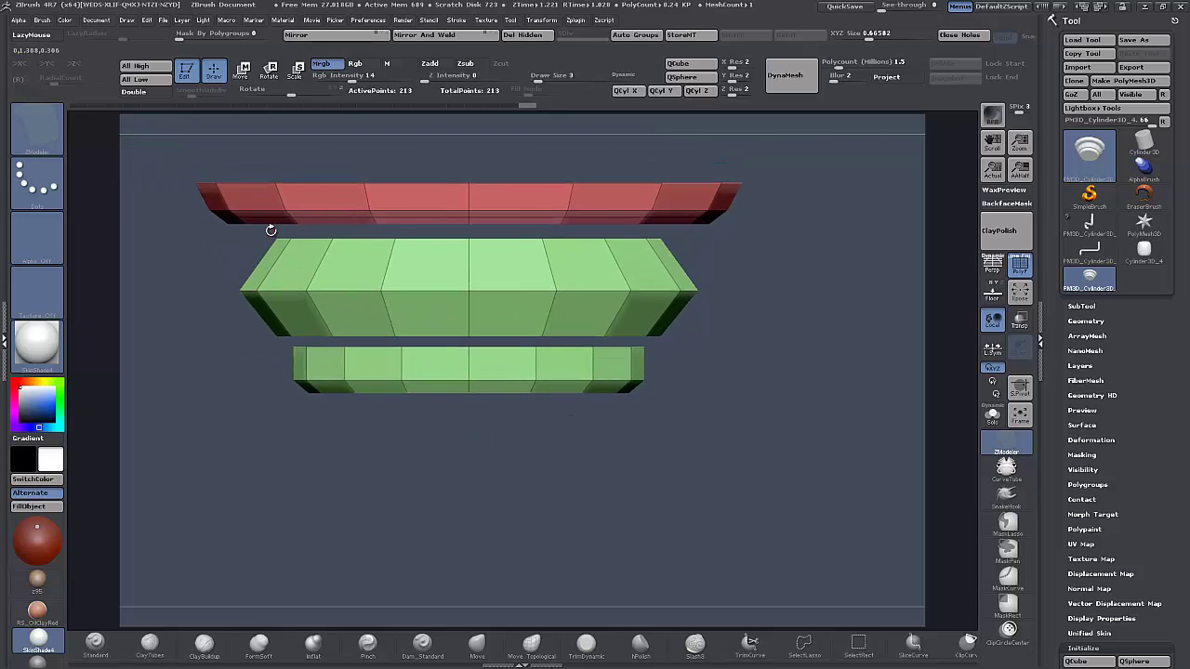
pyautogui.press('space')
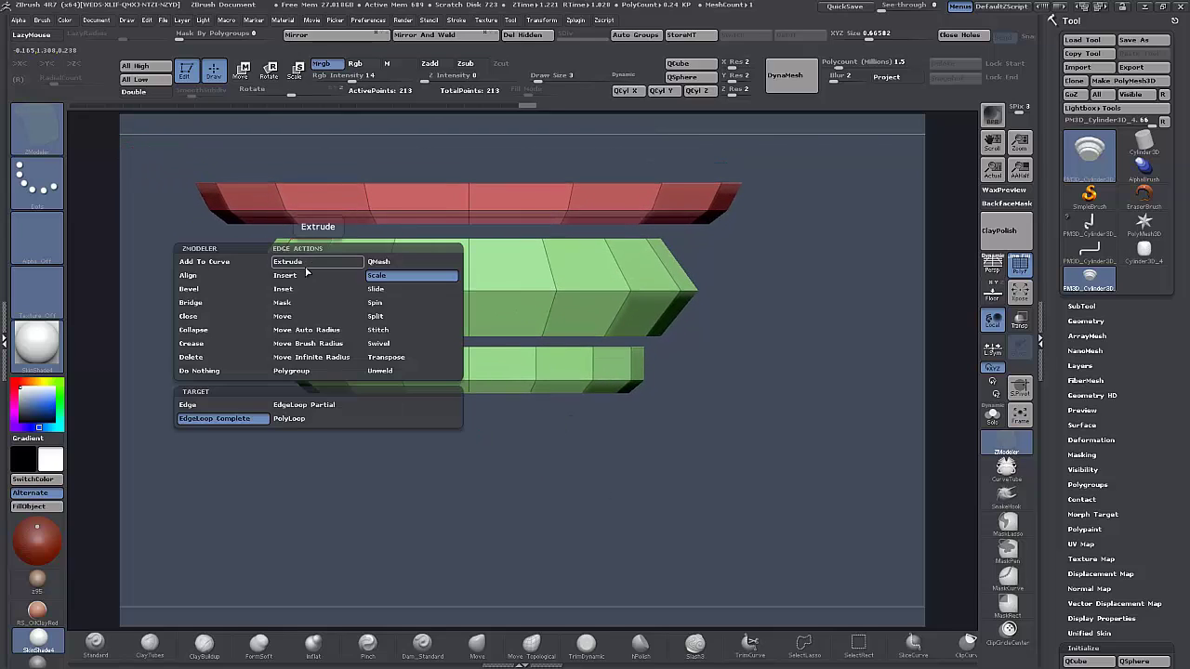
pyautogui.click(290, 276)
pyautogui.click(319, 266)
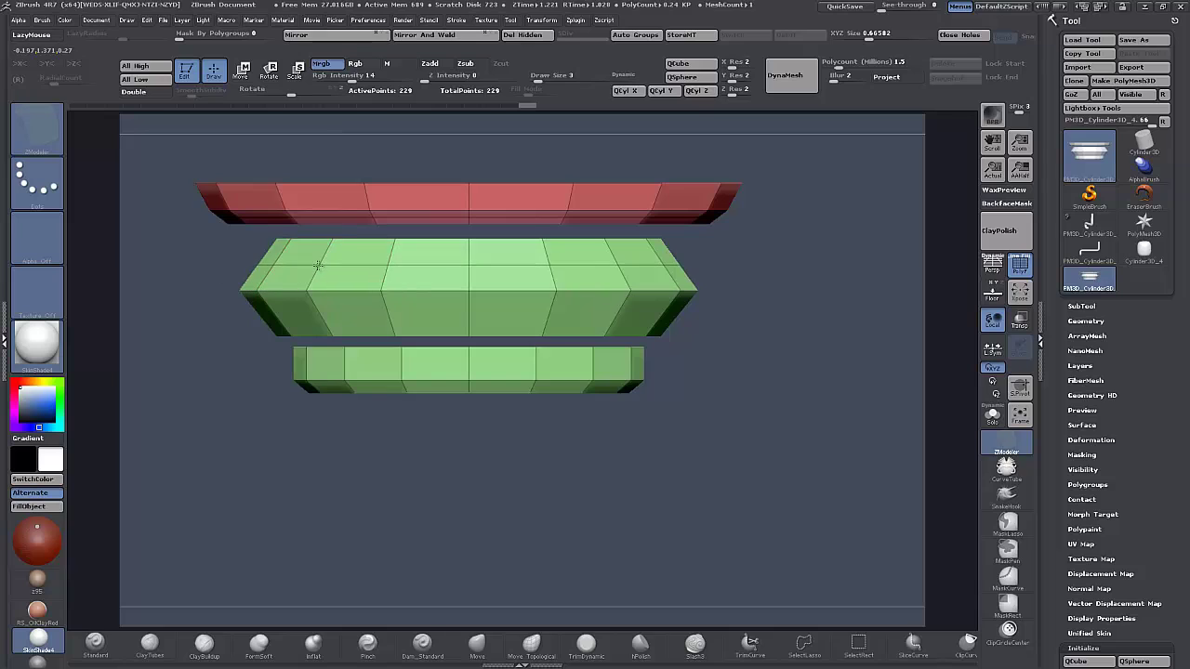
pyautogui.click(320, 315)
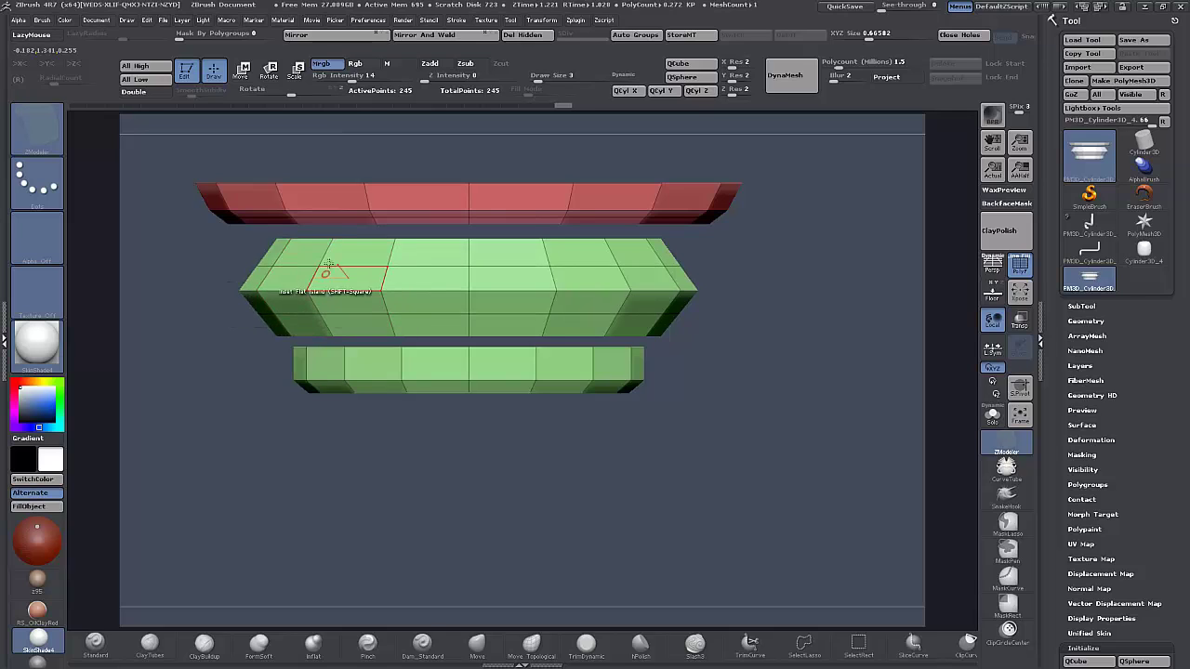
# Scale the middle section's two new edge loops outward with the Scale edge action to round its profile.
pyautogui.press('space')
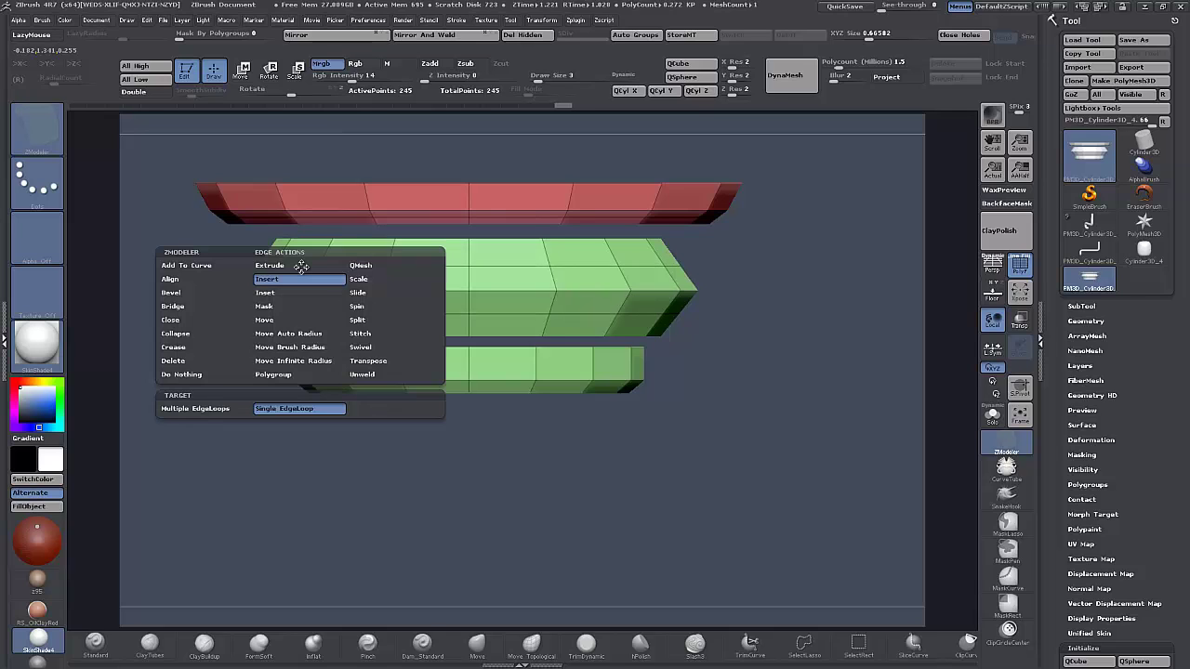
pyautogui.click(361, 279)
pyautogui.moveTo(308, 268); pyautogui.dragTo(306, 274)
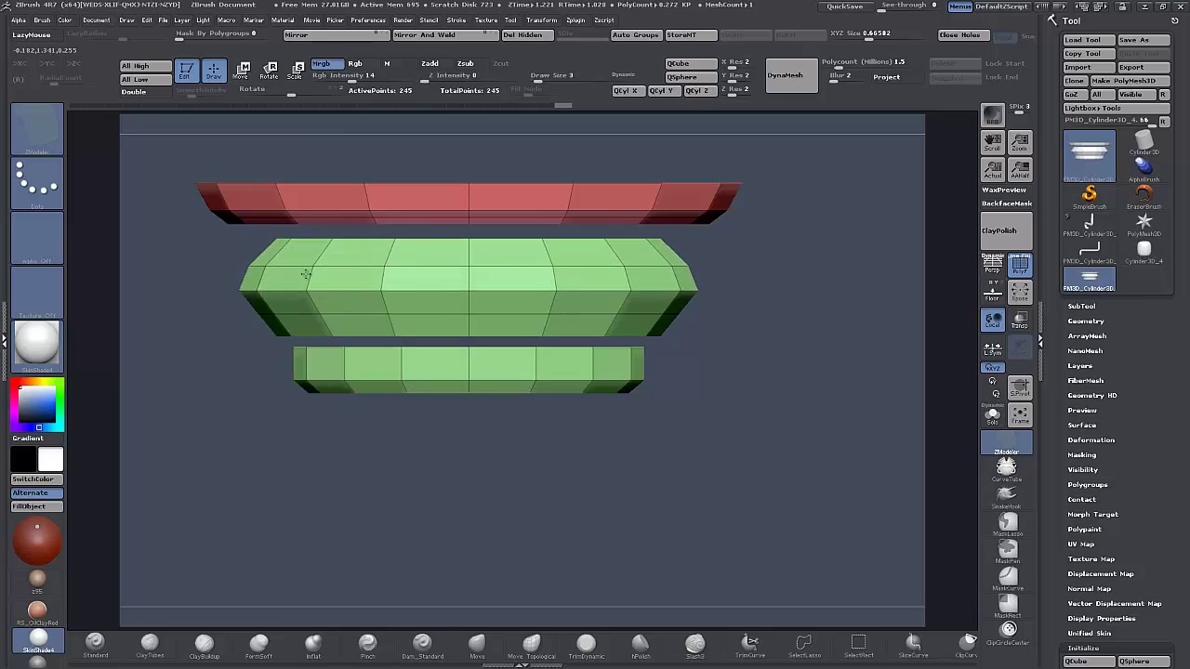
pyautogui.moveTo(298, 315); pyautogui.dragTo(292, 316)
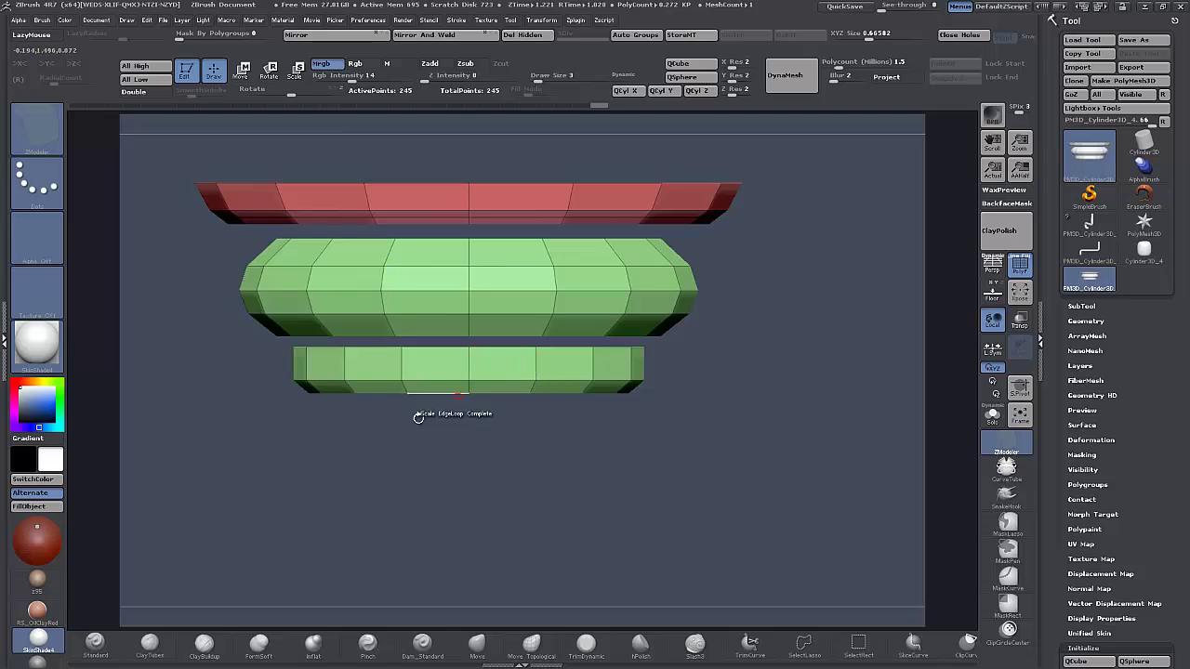
# Bevel the lowest section's edge loop above its chamfered rim using EdgeLoop Complete, keeping the bevel narrow.
pyautogui.press('space')
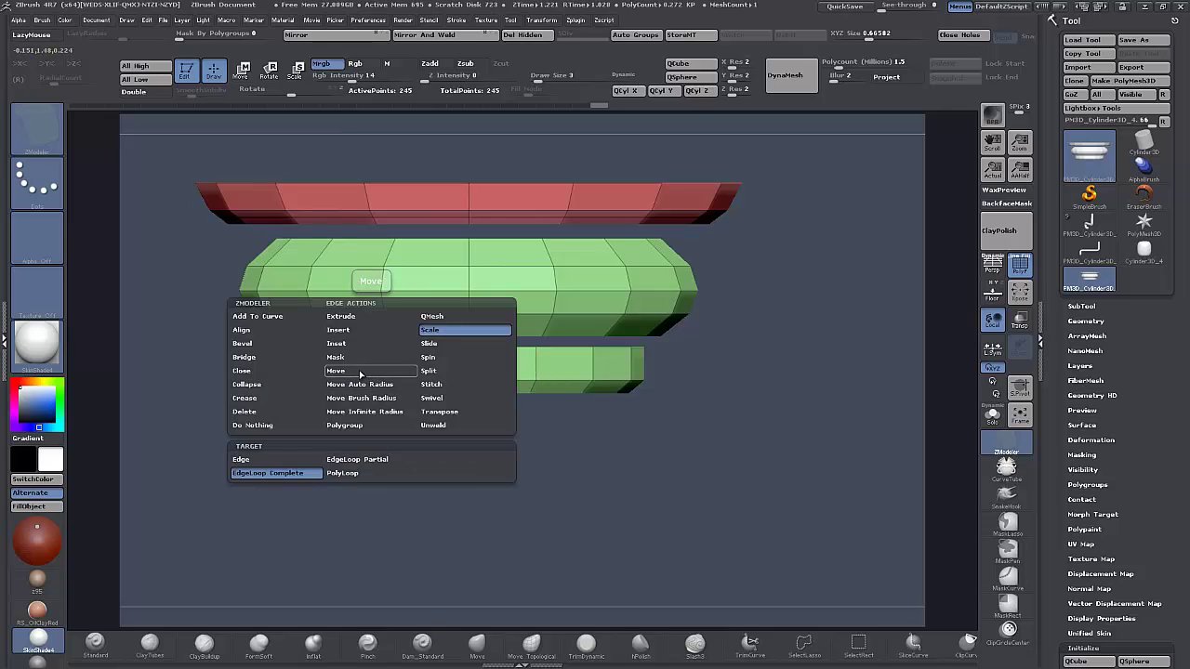
pyautogui.click(246, 344)
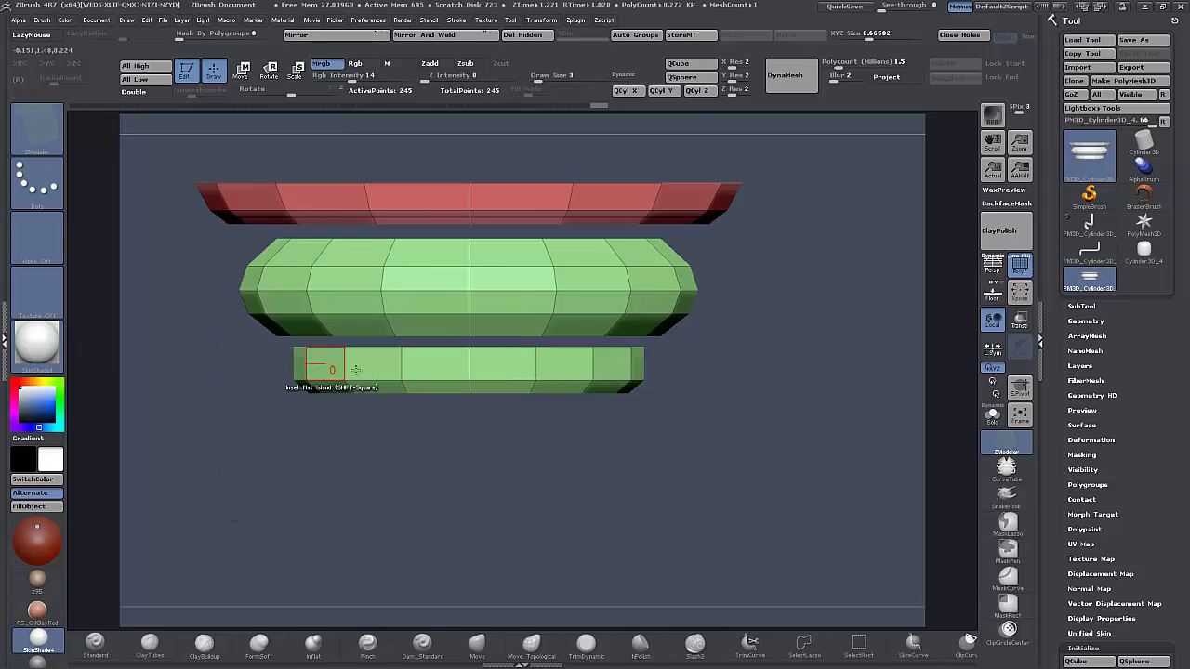
pyautogui.moveTo(391, 382); pyautogui.dragTo(447, 492)
pyautogui.hotkey('ctrl', 'z')
pyautogui.click(435, 382)
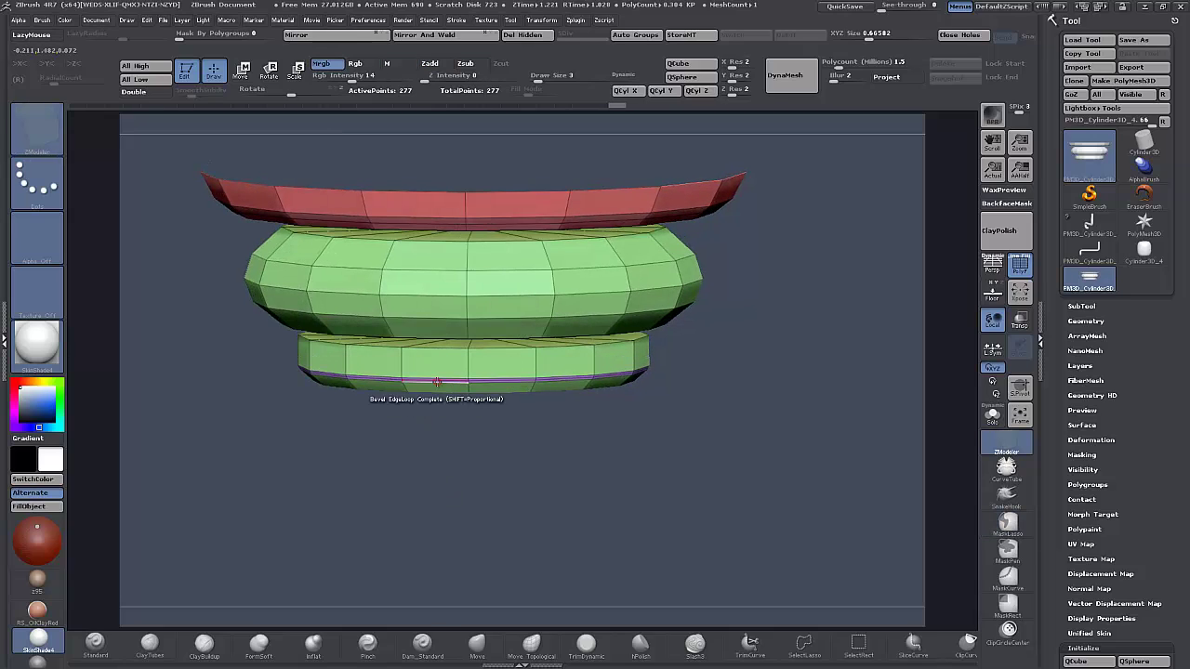
# Insert a single edge loop around the side of the lowest section, close to its top rim.
pyautogui.keyDown('alt'); pyautogui.moveTo(672, 469); pyautogui.dragTo(694, 521); pyautogui.keyUp('alt')
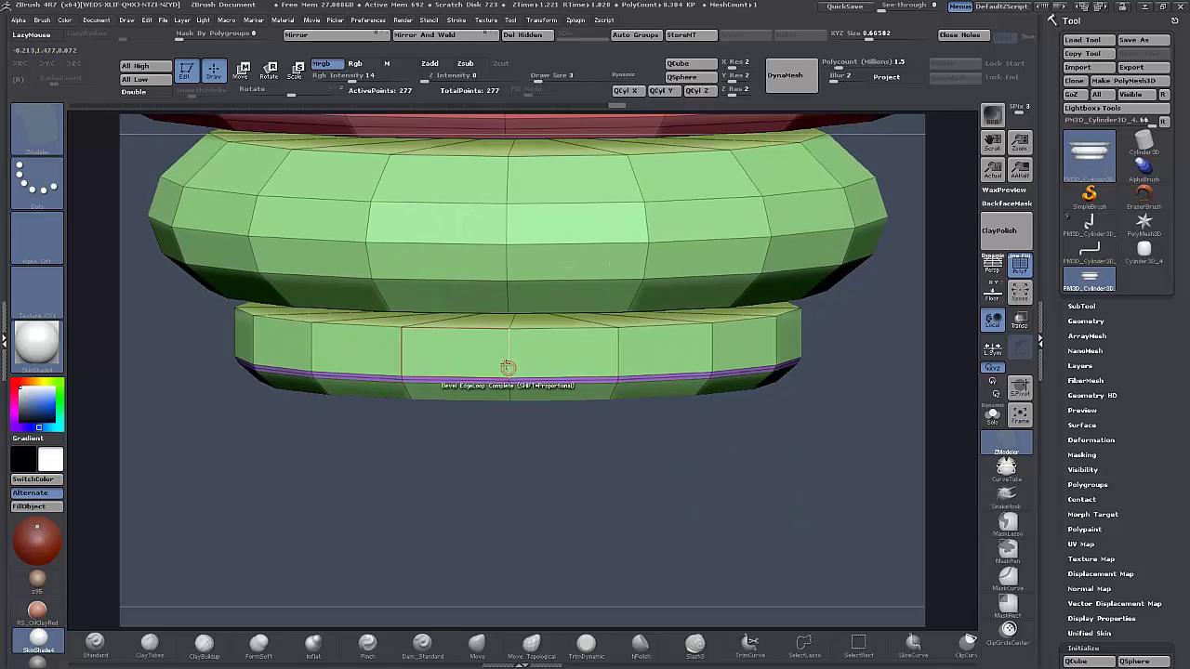
pyautogui.press('space')
pyautogui.click(490, 332)
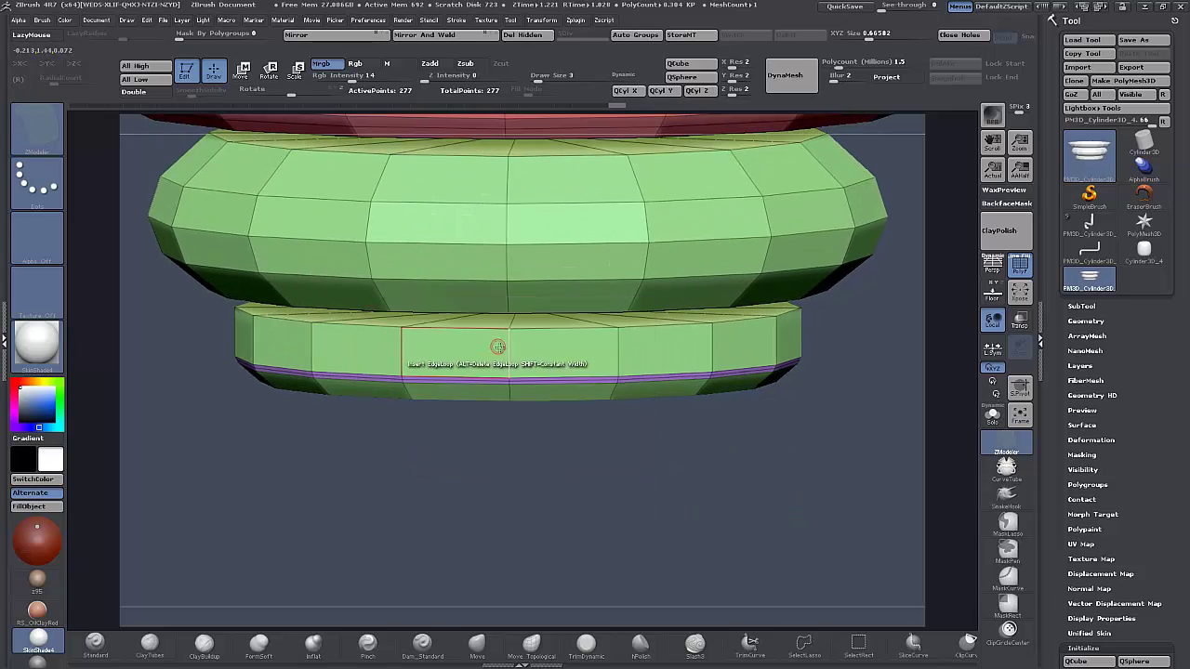
pyautogui.click(510, 343)
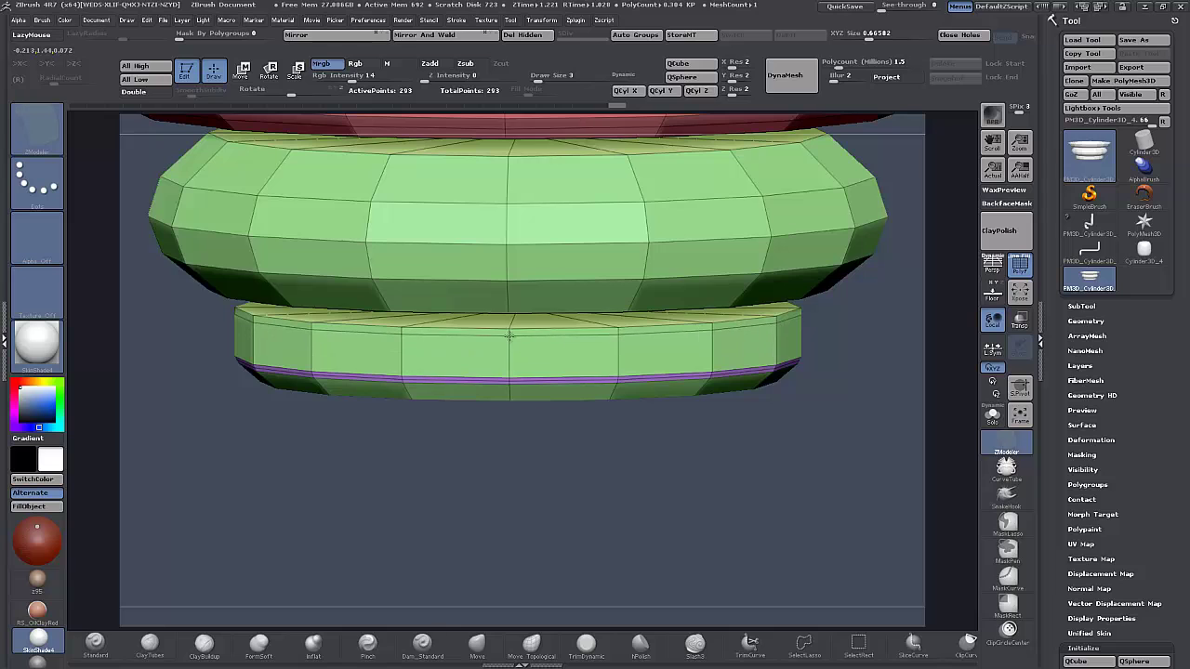
pyautogui.moveTo(492, 482); pyautogui.dragTo(411, 459)
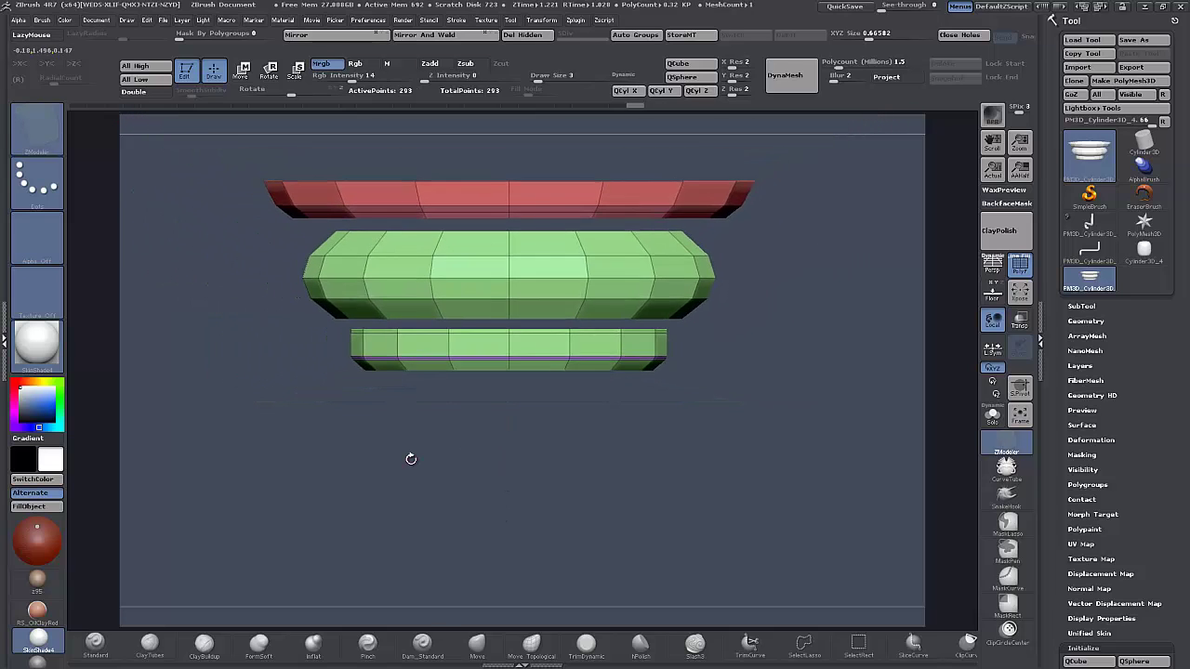
# Isolate the knob's lowest section and delete its top cap with the Delete polygon action on Flat Island.
pyautogui.click(855, 645)
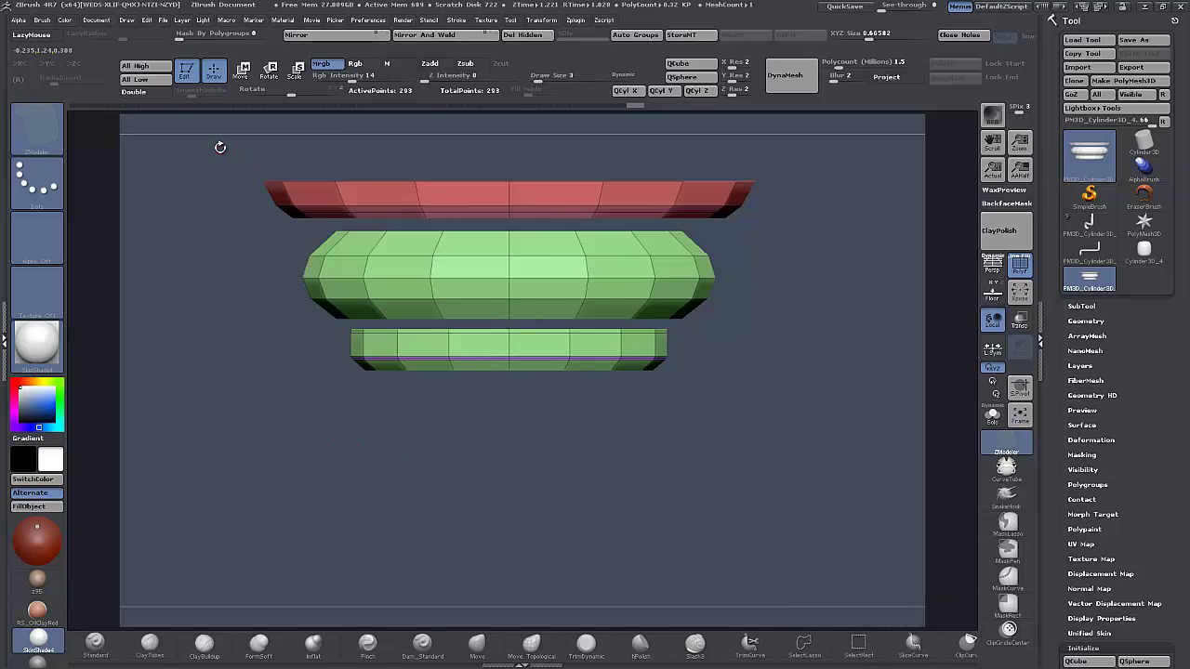
pyautogui.moveTo(220, 145)
pyautogui.keyDown('ctrl'); pyautogui.keyDown('shift'); pyautogui.mouseDown()
pyautogui.moveTo(359, 157)
pyautogui.moveTo(797, 291)
pyautogui.moveTo(781, 310)
pyautogui.moveTo(772, 406)
pyautogui.mouseUp(); pyautogui.keyUp('shift'); pyautogui.keyUp('ctrl')
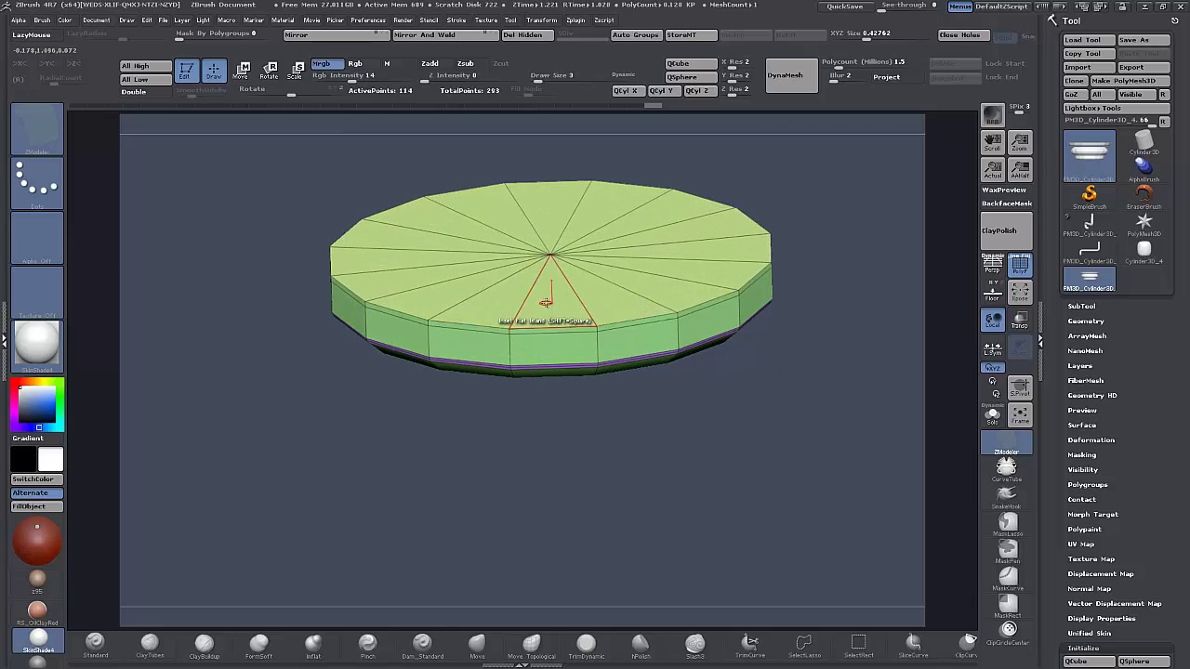
pyautogui.press('space')
pyautogui.click(440, 250)
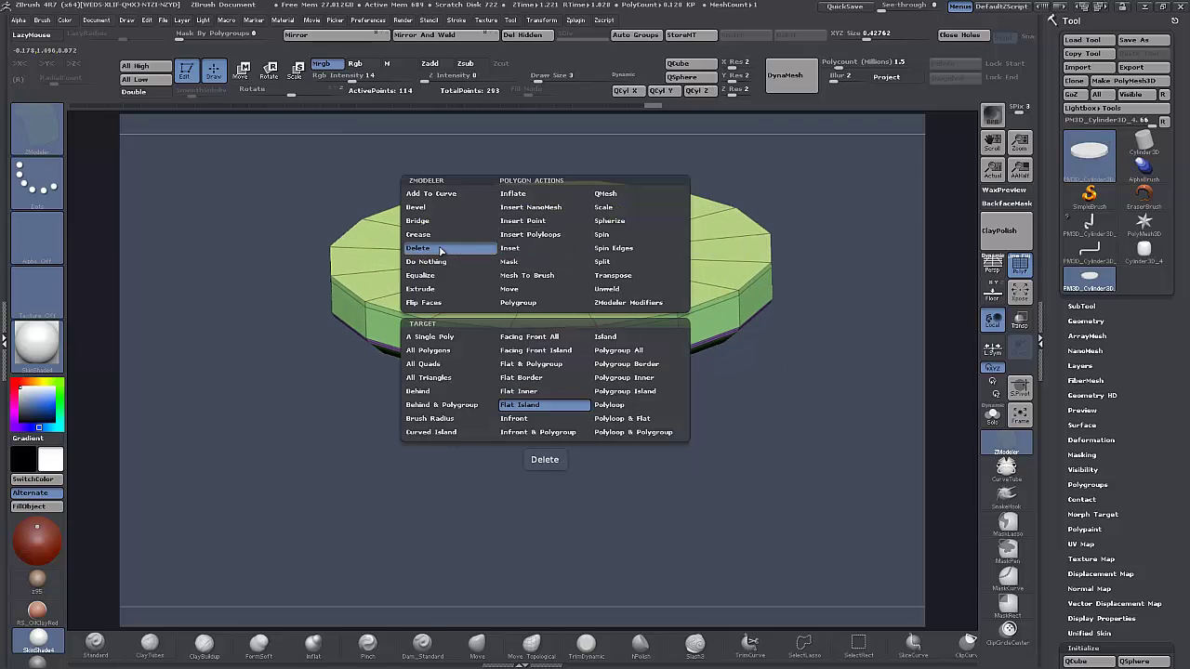
pyautogui.click(562, 296)
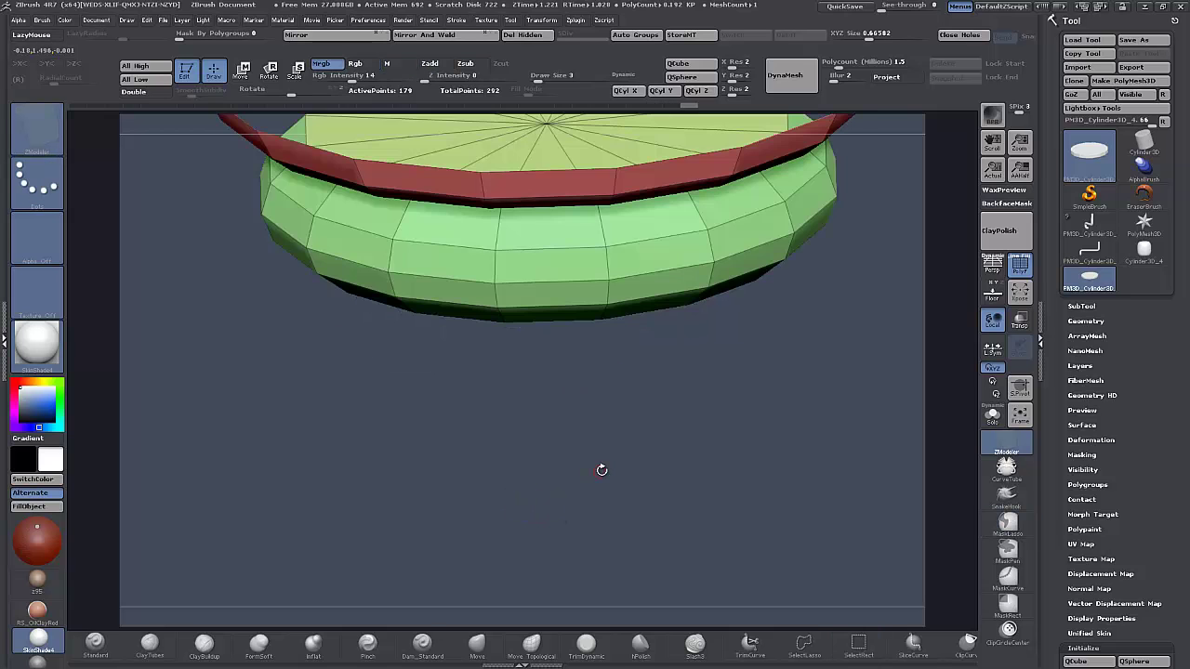
# Undo the top cap deletion and bring all three sections of the knob back into view from the front.
pyautogui.moveTo(601, 467)
pyautogui.mouseDown()
pyautogui.moveTo(599, 424)
pyautogui.moveTo(617, 441)
pyautogui.moveTo(595, 420)
pyautogui.moveTo(598, 386)
pyautogui.moveTo(582, 452)
pyautogui.mouseUp()
pyautogui.hotkey('ctrl', 'z')
pyautogui.hotkey('ctrl', 'shift')
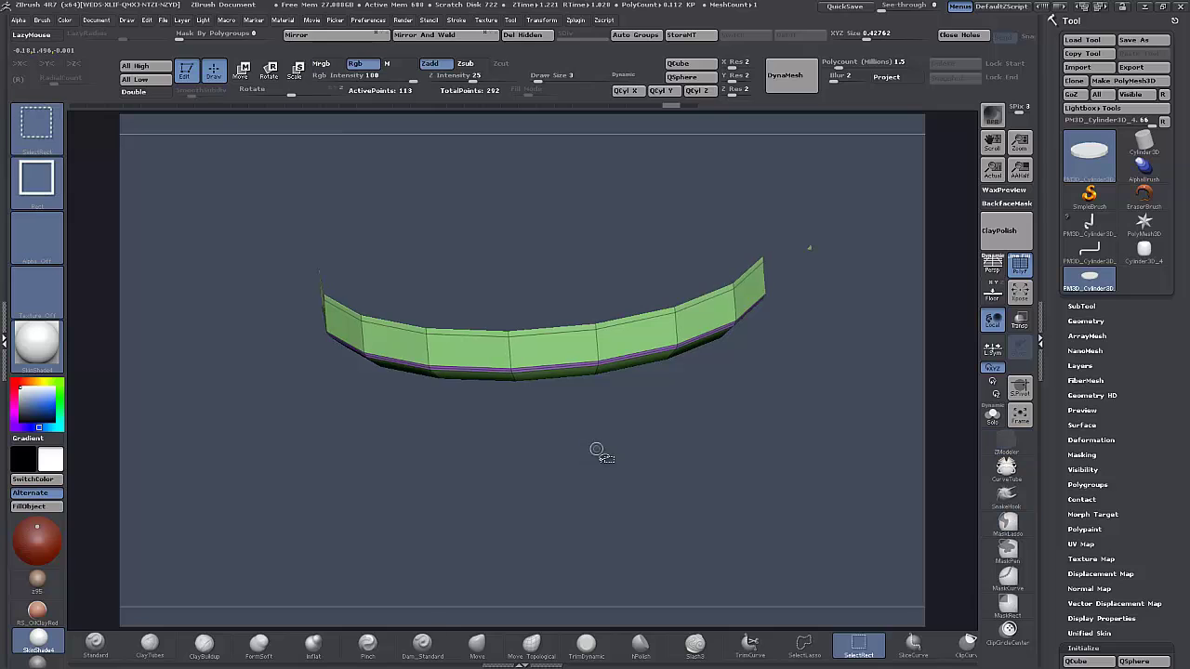
pyautogui.keyDown('ctrl'); pyautogui.keyDown('shift'); pyautogui.moveTo(707, 473); pyautogui.dragTo(712, 394); pyautogui.keyUp('shift'); pyautogui.keyUp('ctrl')
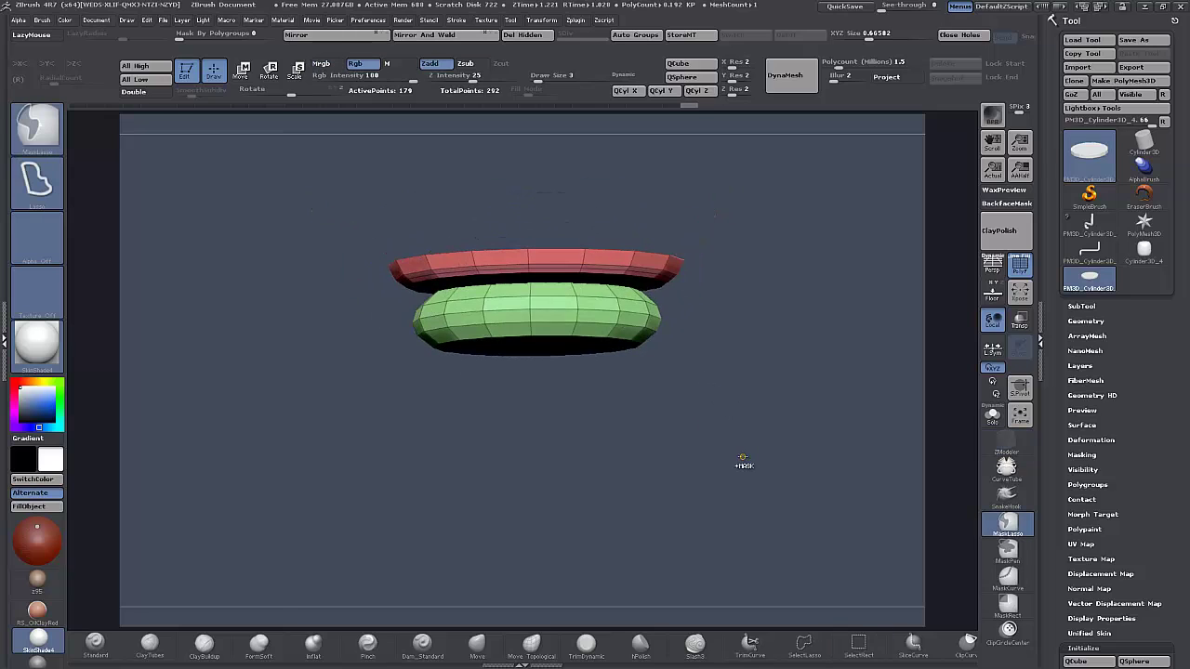
pyautogui.hotkey('ctrl', 'z')
pyautogui.keyDown('ctrl'); pyautogui.keyDown('shift'); pyautogui.click(743, 458); pyautogui.keyUp('shift'); pyautogui.keyUp('ctrl')
pyautogui.moveTo(741, 462)
pyautogui.mouseDown()
pyautogui.moveTo(719, 446)
pyautogui.moveTo(715, 500)
pyautogui.moveTo(726, 459)
pyautogui.moveTo(727, 506)
pyautogui.moveTo(727, 490)
pyautogui.mouseUp()
pyautogui.keyDown('ctrl'); pyautogui.keyDown('shift'); pyautogui.moveTo(203, 160); pyautogui.dragTo(818, 239); pyautogui.keyUp('shift'); pyautogui.keyUp('ctrl')
pyautogui.keyDown('ctrl'); pyautogui.keyDown('shift'); pyautogui.click(818, 240); pyautogui.keyUp('shift'); pyautogui.keyUp('ctrl')
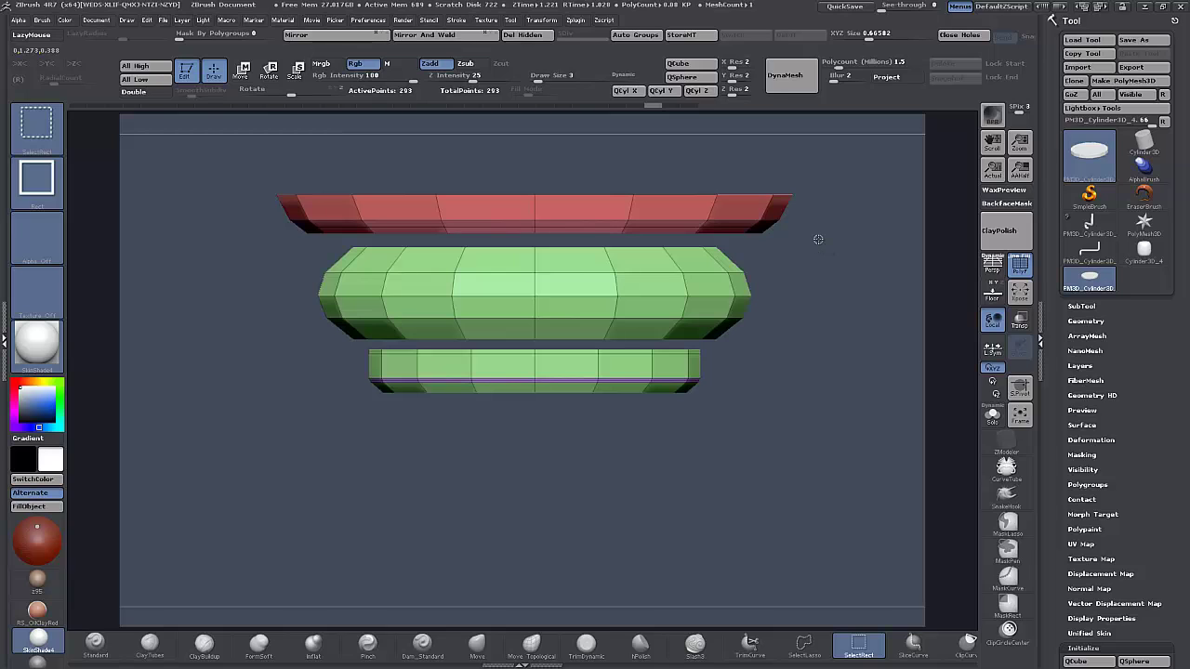
# Hide the red flange and delete the flat top caps of the middle and lowest sections.
pyautogui.keyDown('ctrl'); pyautogui.keyDown('shift'); pyautogui.moveTo(249, 157); pyautogui.dragTo(834, 300); pyautogui.keyUp('shift'); pyautogui.keyUp('ctrl')
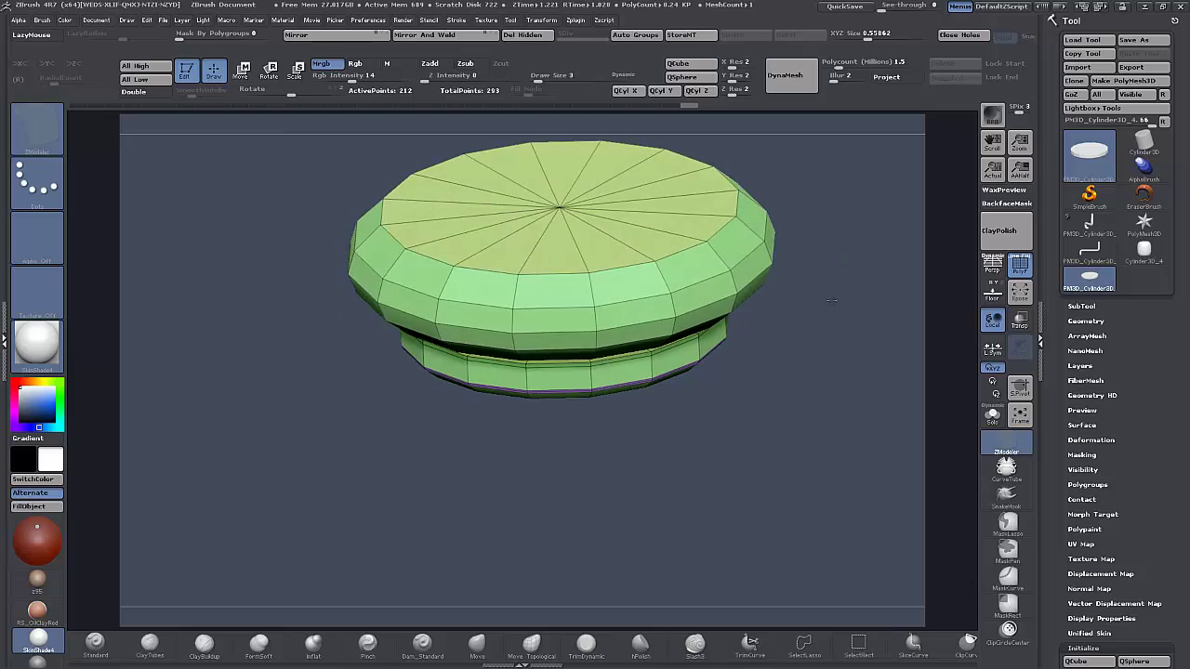
pyautogui.click(561, 248)
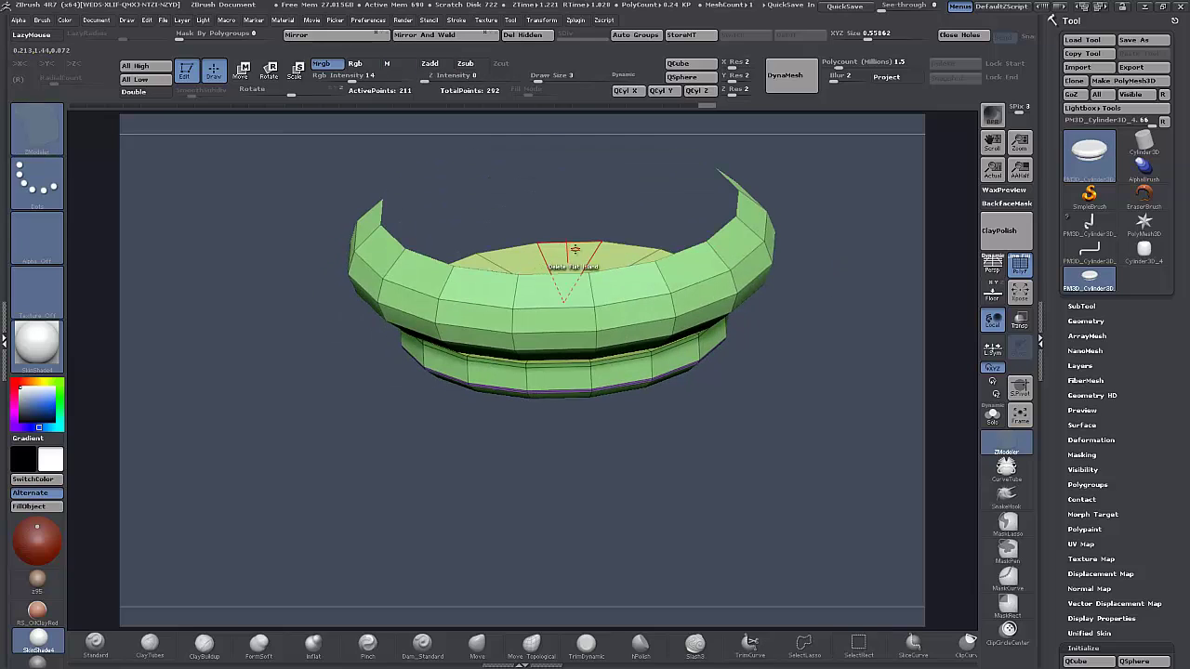
pyautogui.click(575, 254)
# Unhide all sections of the knob and return to the straight front view.
pyautogui.moveTo(686, 522); pyautogui.dragTo(584, 455)
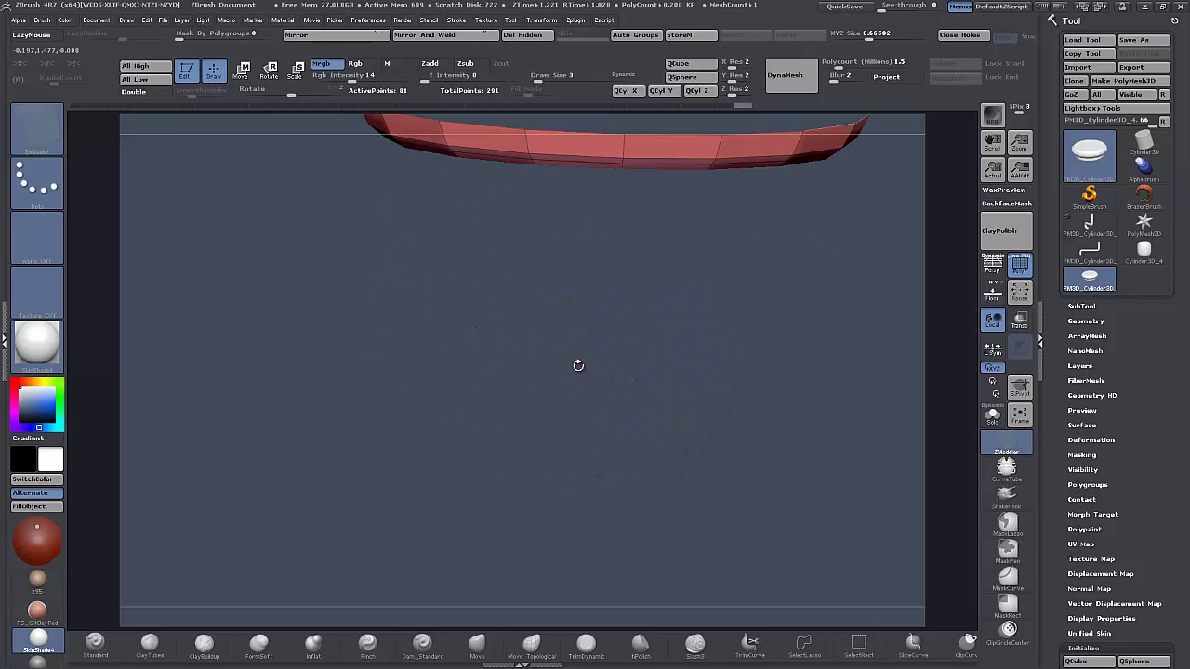
pyautogui.keyDown('ctrl'); pyautogui.keyDown('shift'); pyautogui.moveTo(565, 367); pyautogui.dragTo(564, 394); pyautogui.keyUp('shift'); pyautogui.keyUp('ctrl')
pyautogui.keyDown('ctrl'); pyautogui.keyDown('shift'); pyautogui.click(560, 390); pyautogui.keyUp('shift'); pyautogui.keyUp('ctrl')
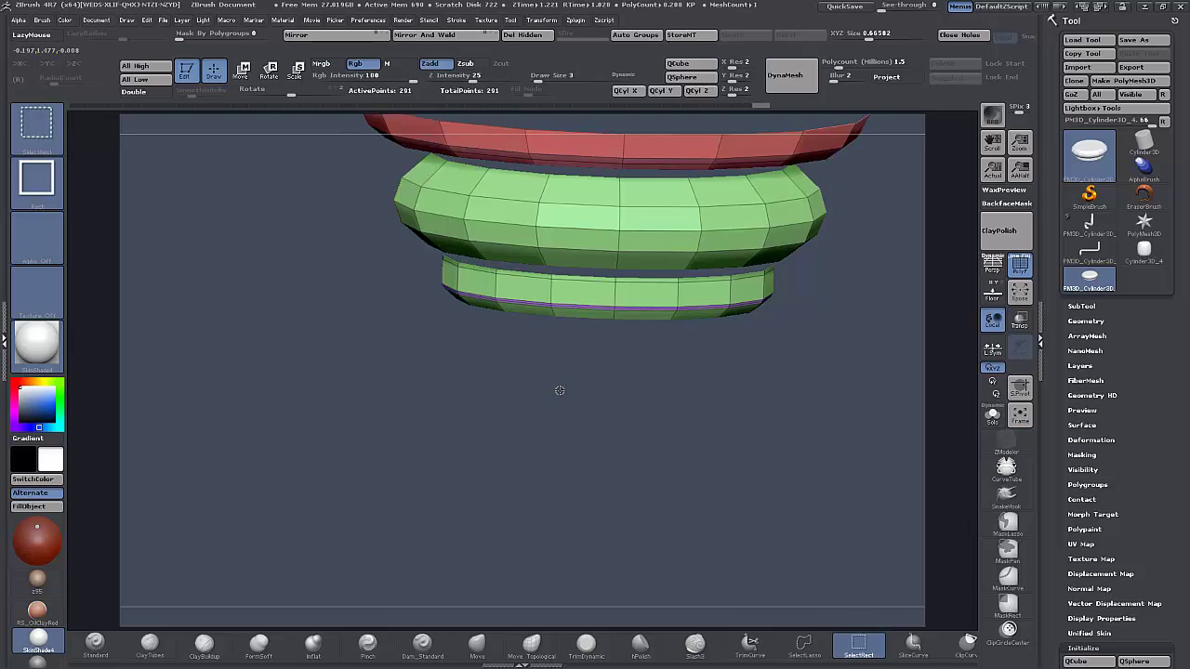
pyautogui.moveTo(406, 402); pyautogui.dragTo(352, 494)
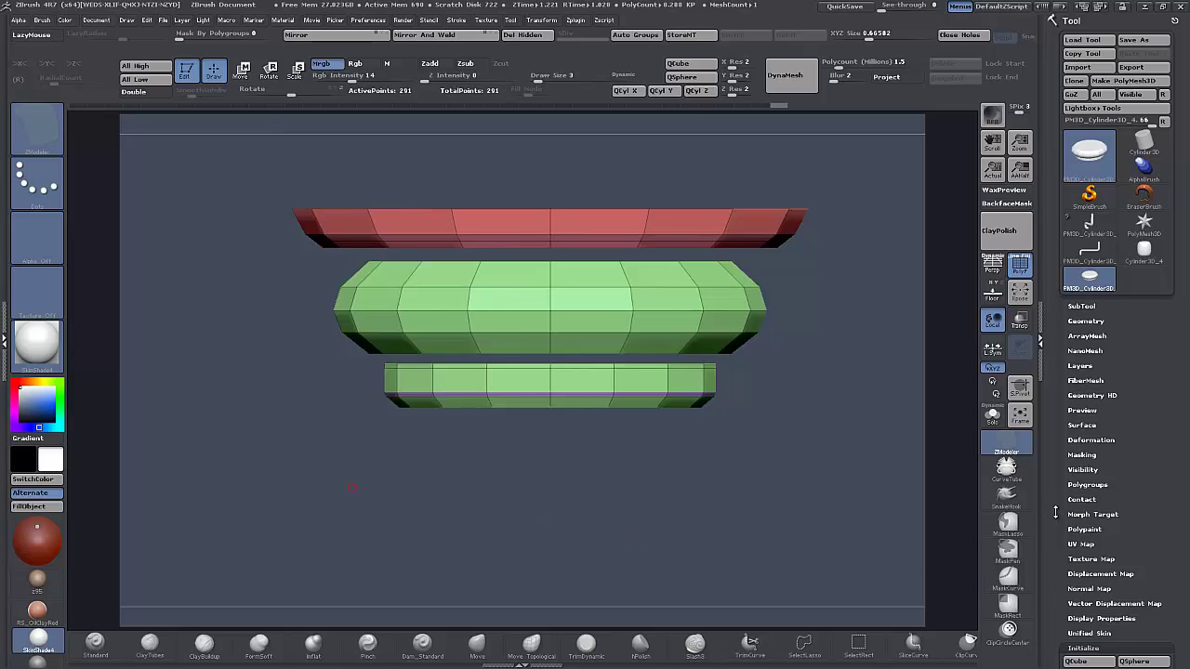
# Delete the knob's existing UVs in the UV Map settings.
pyautogui.moveTo(1055, 513); pyautogui.dragTo(1081, 436)
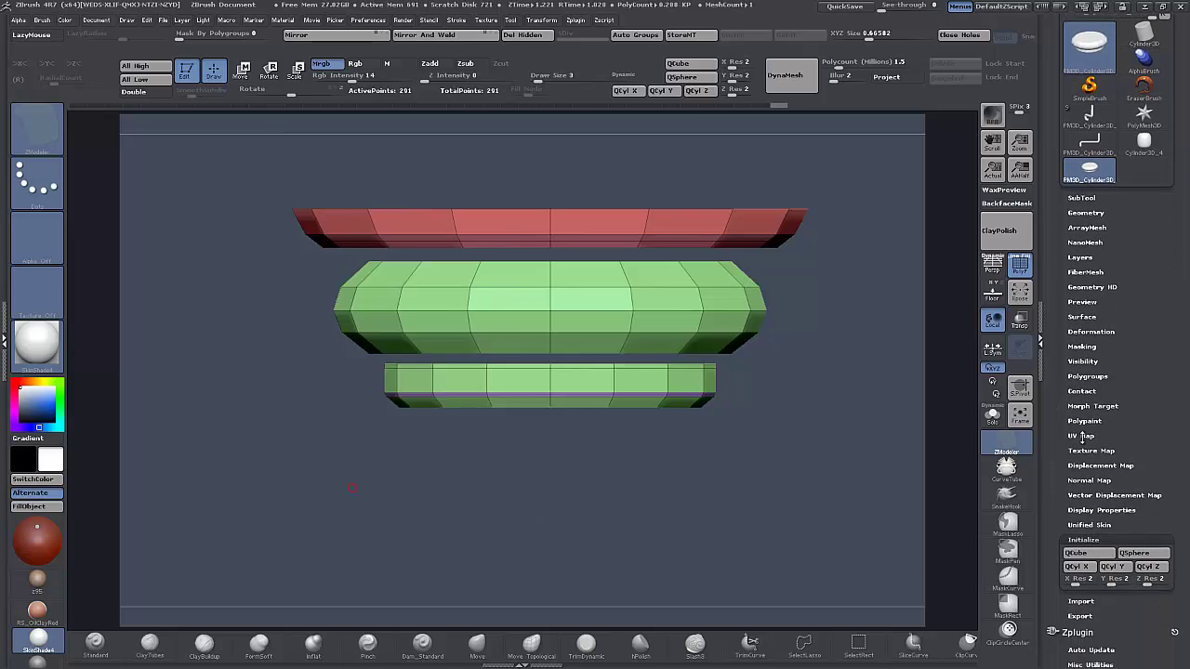
pyautogui.click(1082, 436)
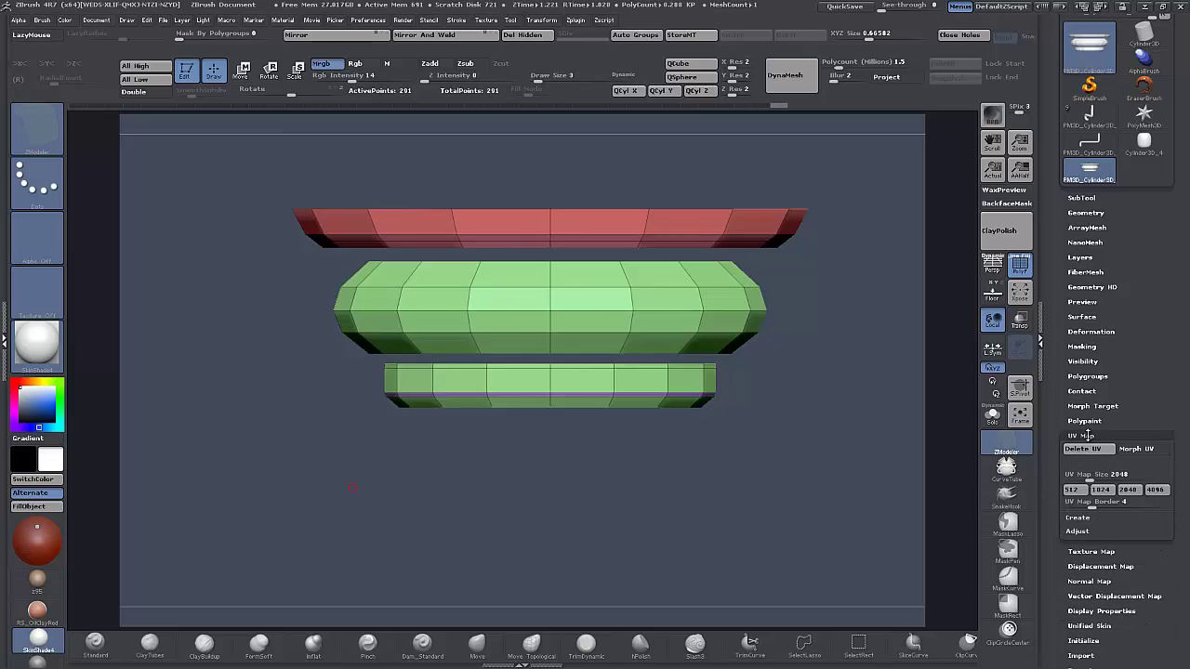
pyautogui.click(1084, 450)
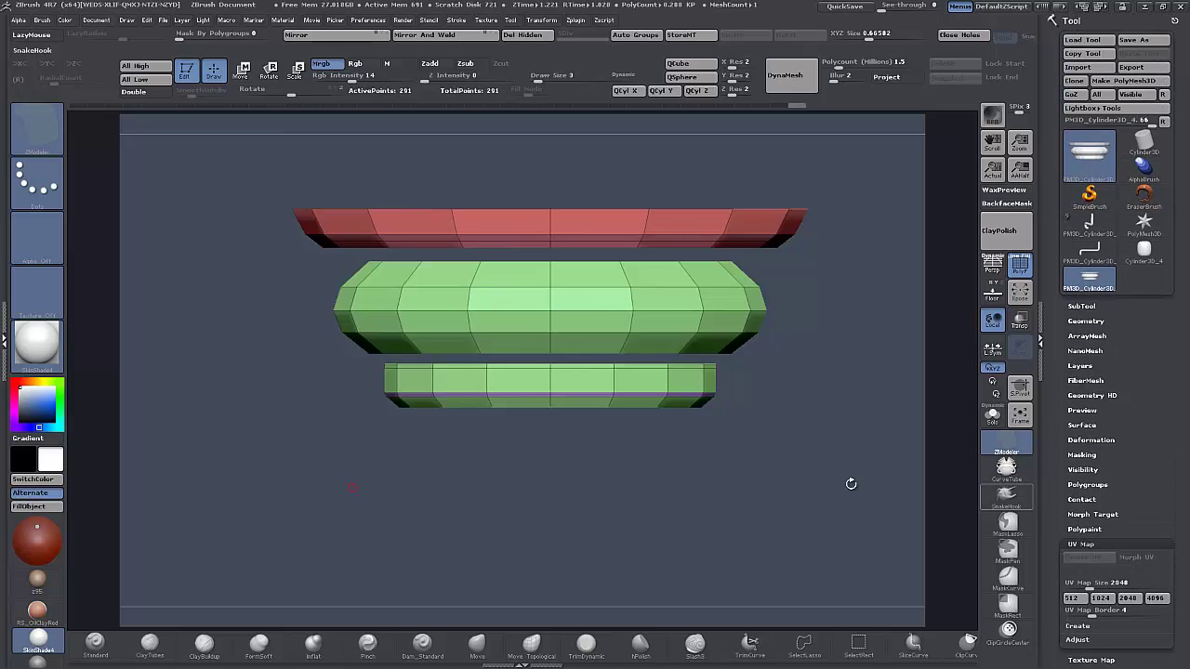
# Turn on dynamic subdivision for the knob, hide the polyframe, and set the smooth subdivision level to 4.
pyautogui.moveTo(748, 493); pyautogui.dragTo(750, 501)
pyautogui.press('d')
pyautogui.hotkey('shift', 'f')
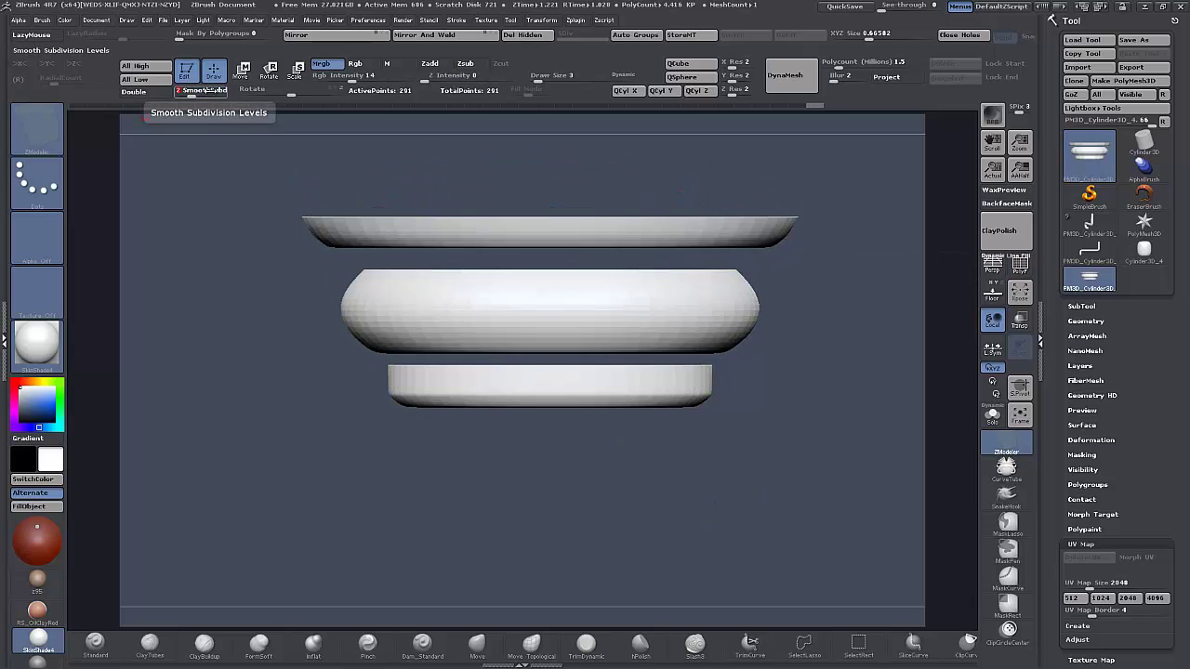
pyautogui.press('Return')
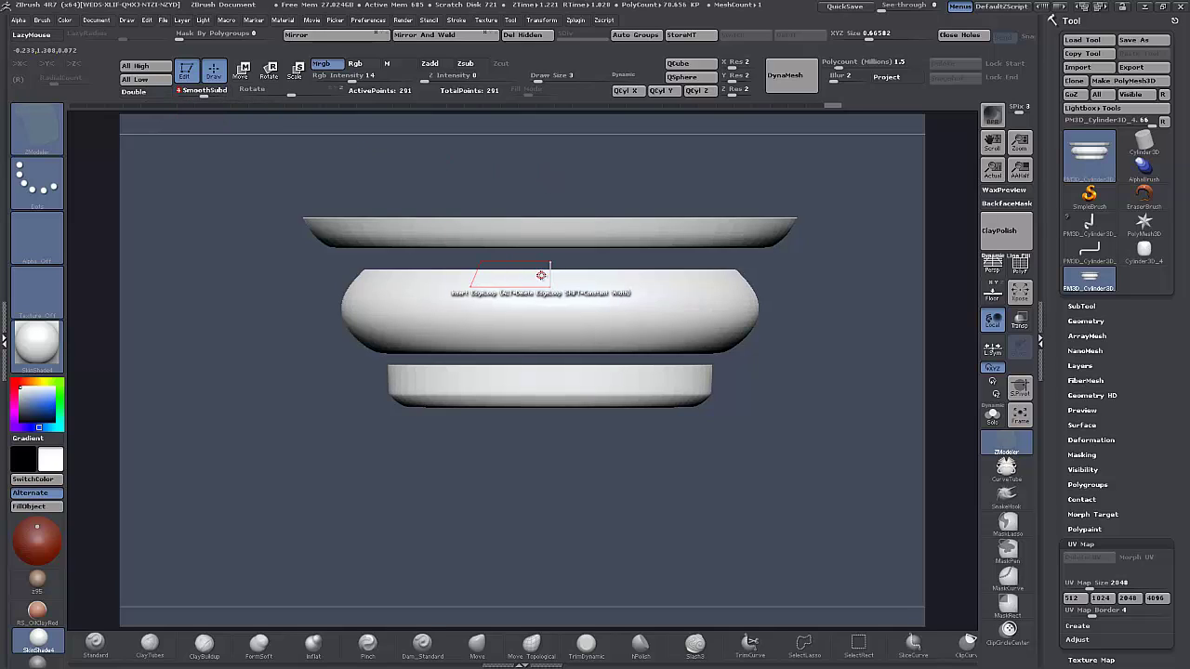
# Show the polyframe, insert two supporting edge loops along the red flange's lower slope, and preview them with dynamic subdivision.
pyautogui.moveTo(843, 328)
pyautogui.mouseDown()
pyautogui.moveTo(841, 270)
pyautogui.moveTo(840, 333)
pyautogui.mouseUp()
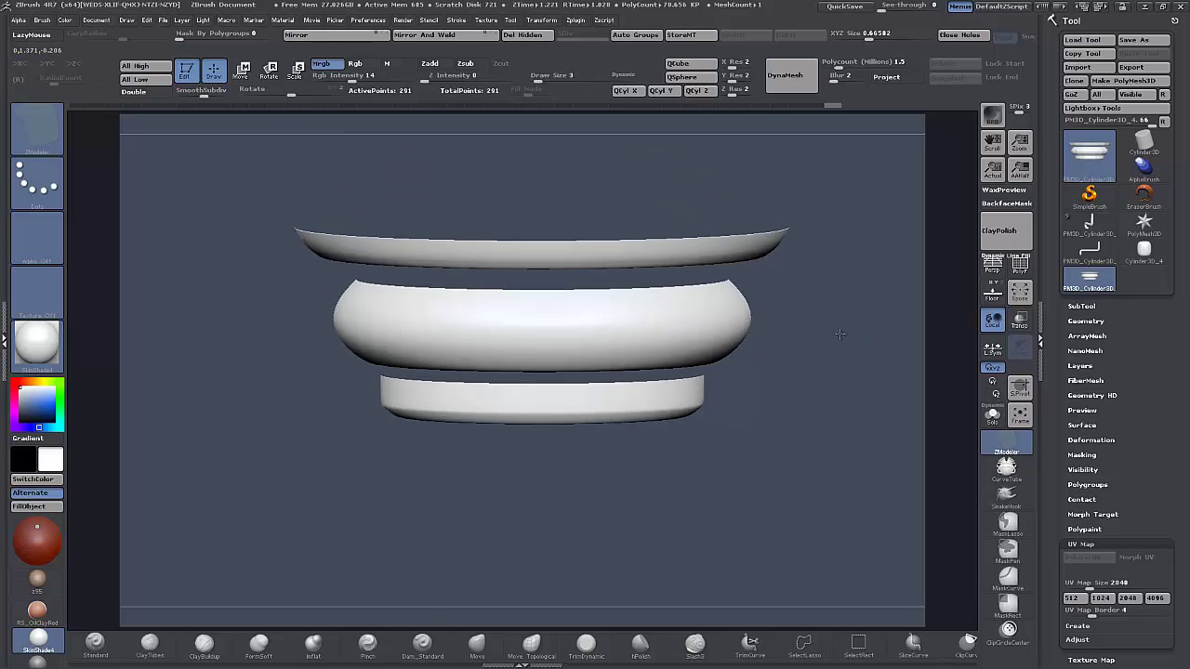
pyautogui.click(1020, 265)
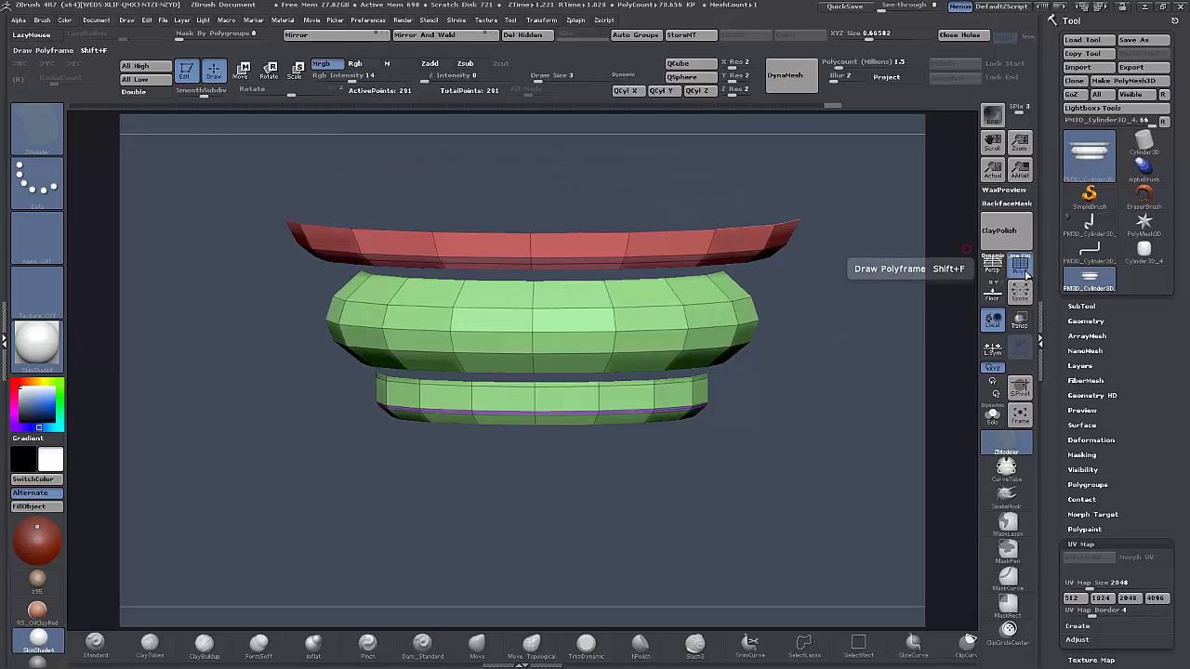
pyautogui.keyDown('alt'); pyautogui.moveTo(836, 342); pyautogui.dragTo(859, 437); pyautogui.keyUp('alt')
pyautogui.moveTo(818, 512); pyautogui.dragTo(762, 476)
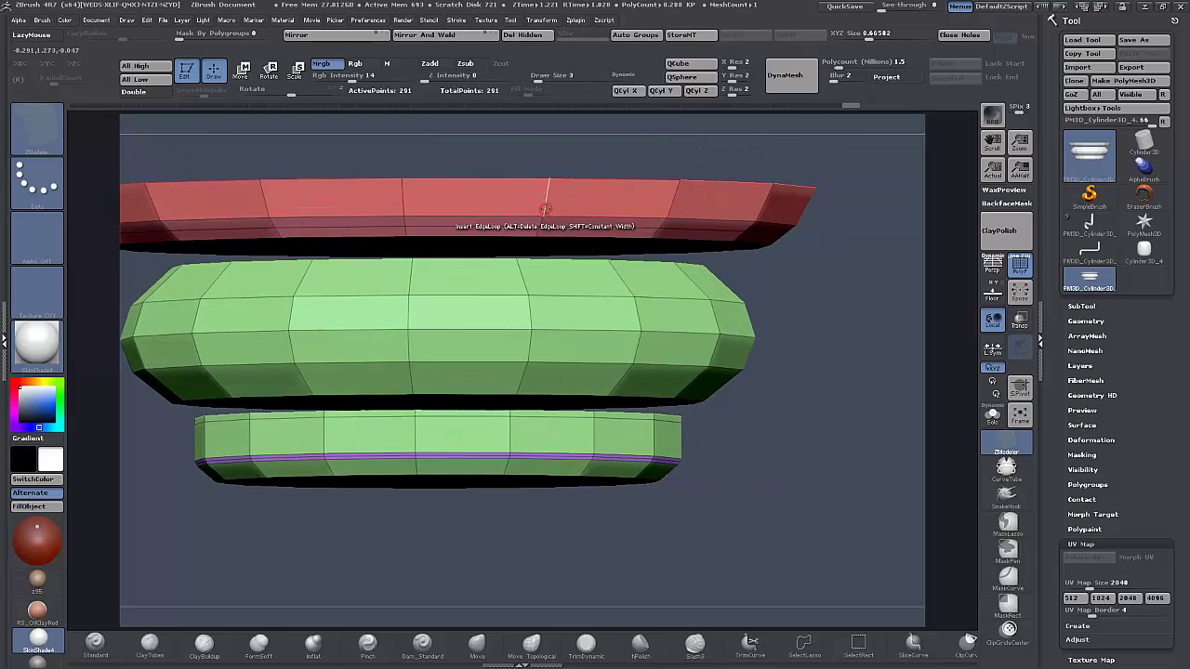
pyautogui.click(540, 220)
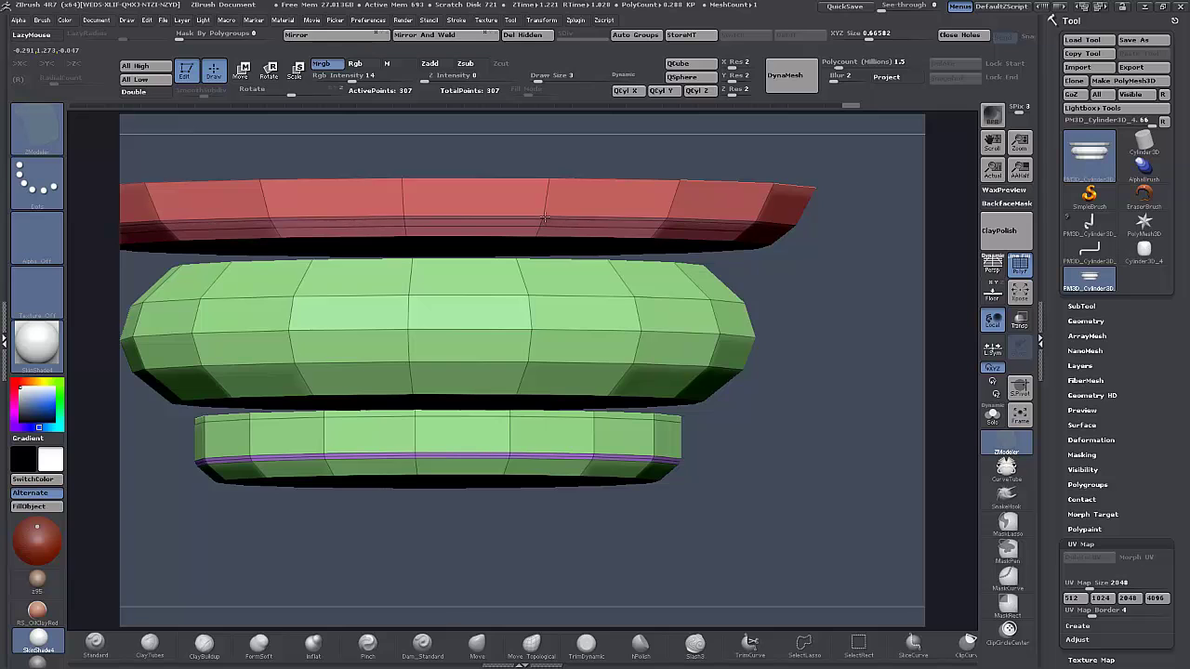
pyautogui.moveTo(788, 326); pyautogui.dragTo(795, 286)
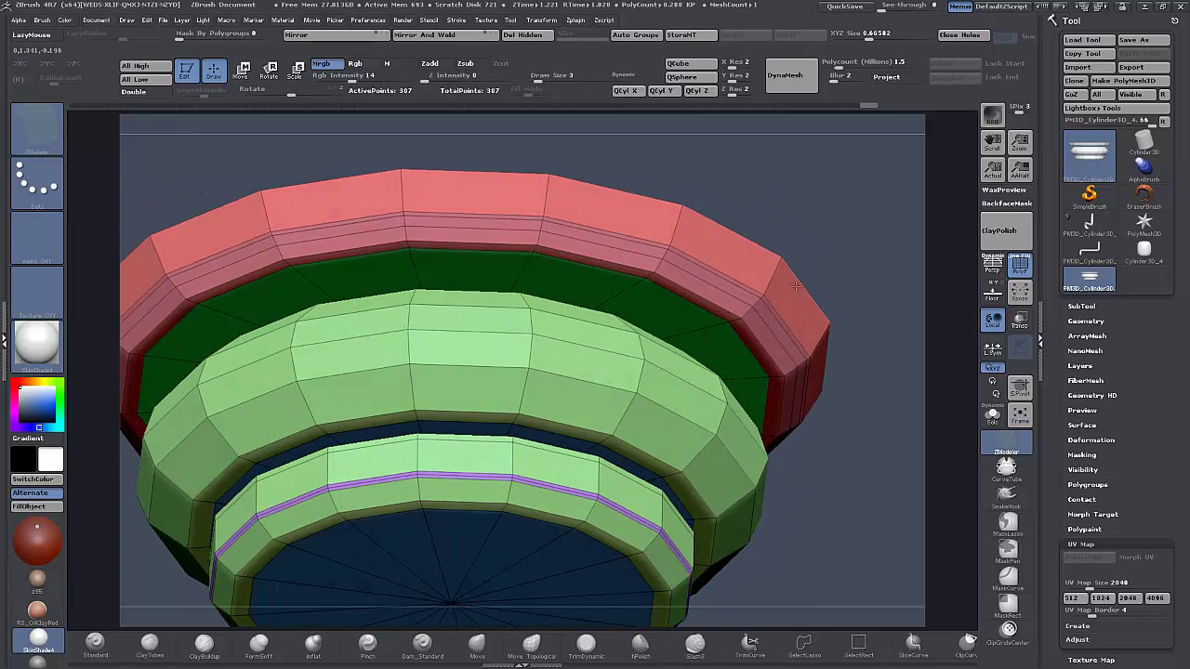
pyautogui.click(537, 240)
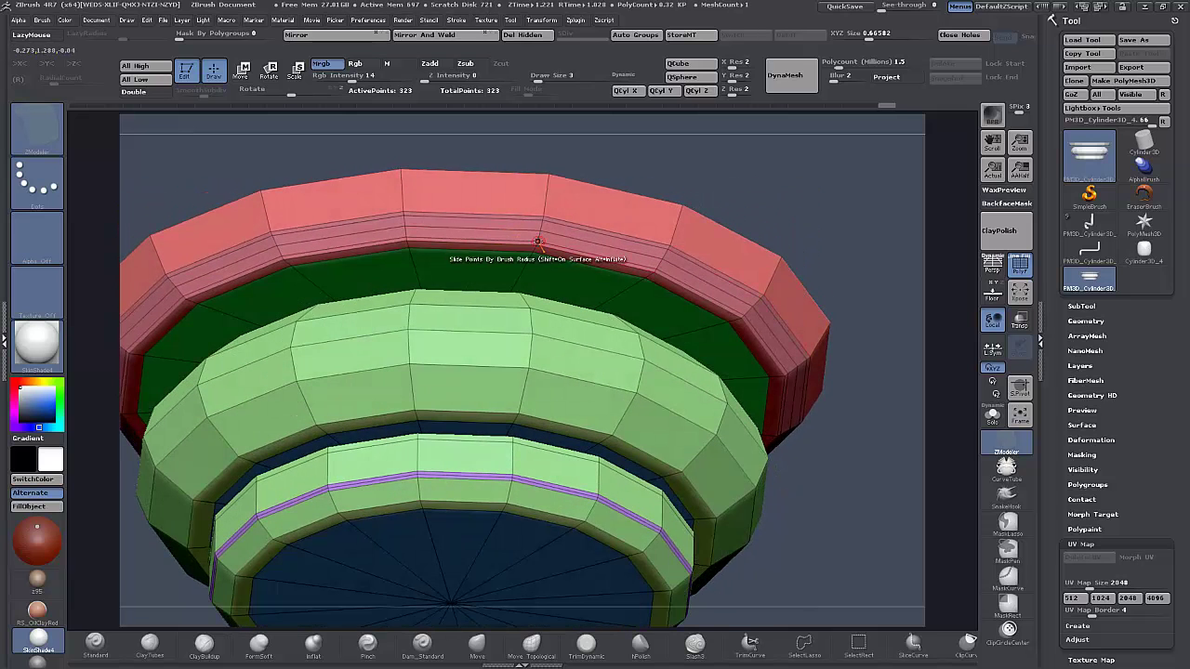
pyautogui.press('d')
pyautogui.click(1020, 267)
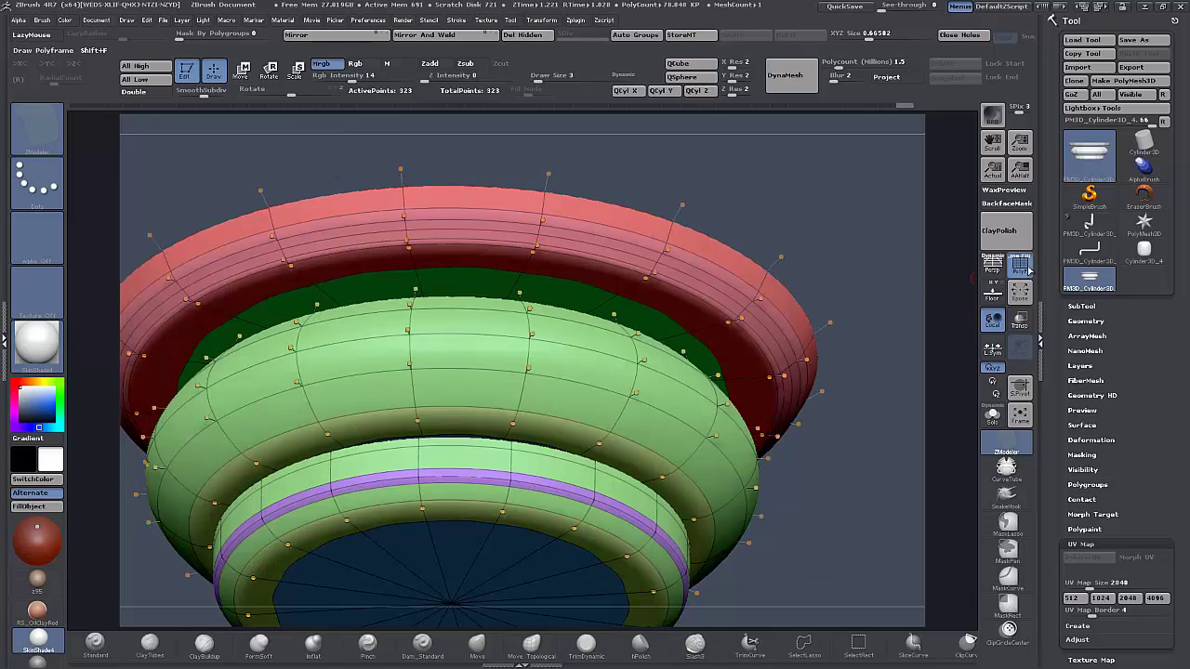
pyautogui.click(1019, 267)
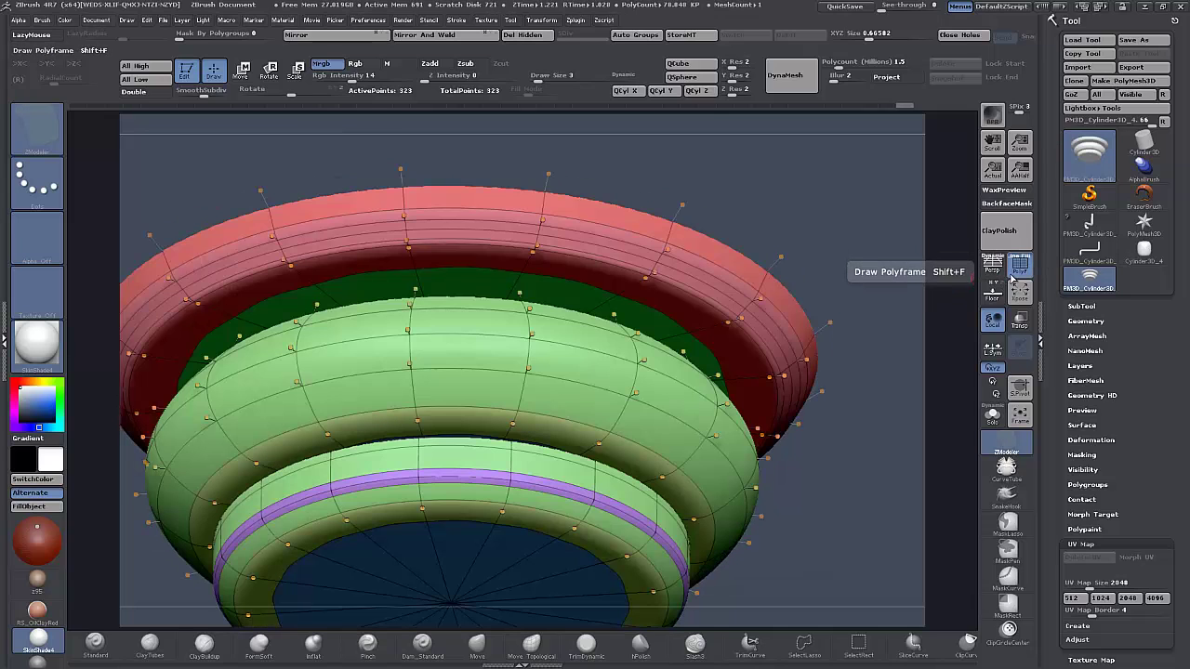
# Insert an edge loop beside the lowest section's bottom edge and preview the smoothed knob from the front without the polyframe.
pyautogui.hotkey('shift', 'd')
pyautogui.moveTo(837, 521)
pyautogui.keyDown('alt'); pyautogui.mouseDown()
pyautogui.moveTo(843, 403)
pyautogui.moveTo(841, 530)
pyautogui.mouseUp(); pyautogui.keyUp('alt')
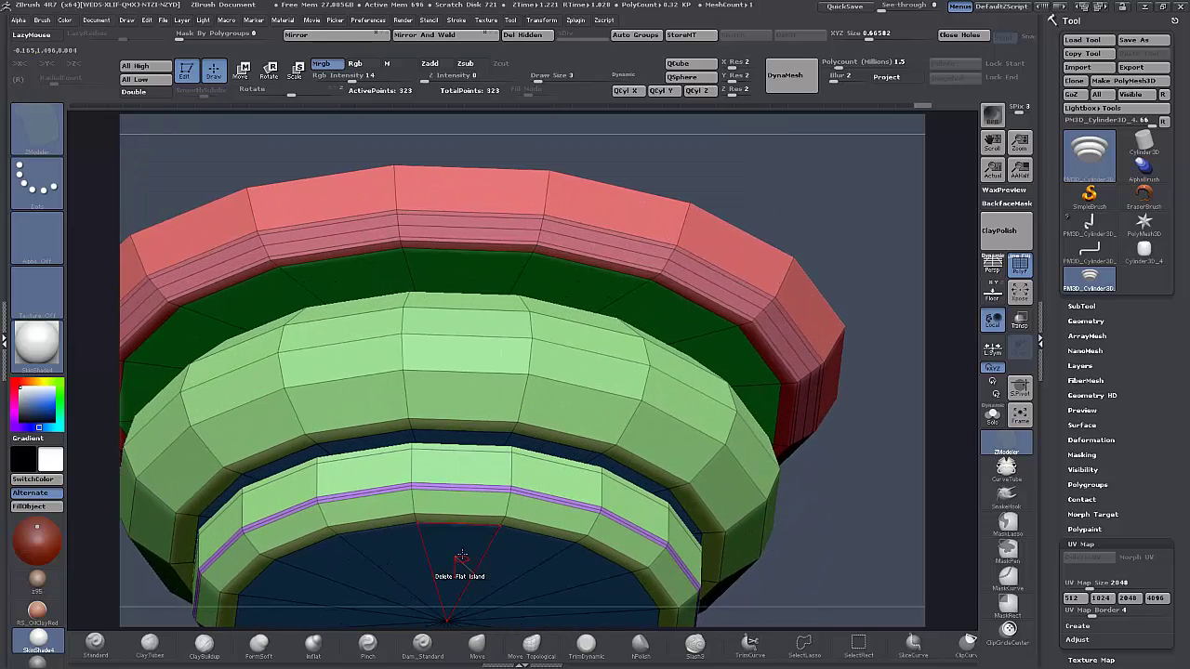
pyautogui.click(506, 510)
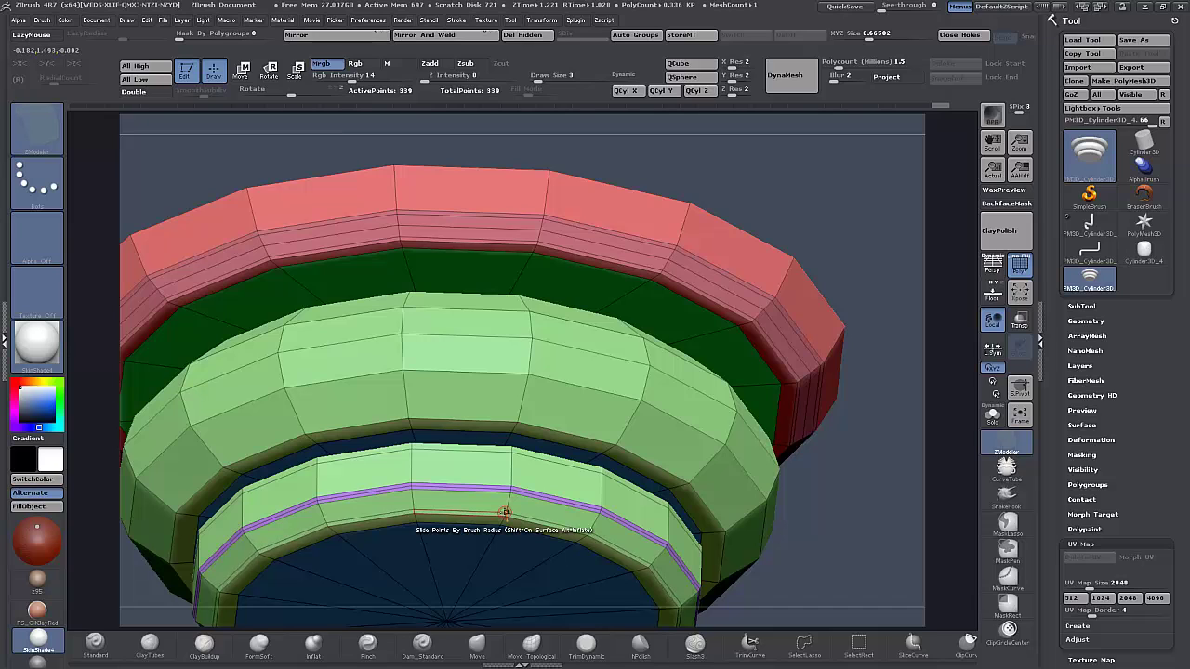
pyautogui.press('d')
pyautogui.click(1020, 275)
pyautogui.keyDown('alt'); pyautogui.moveTo(842, 549); pyautogui.dragTo(833, 430); pyautogui.keyUp('alt')
pyautogui.keyDown('alt'); pyautogui.moveTo(749, 438); pyautogui.dragTo(824, 489); pyautogui.keyUp('alt')
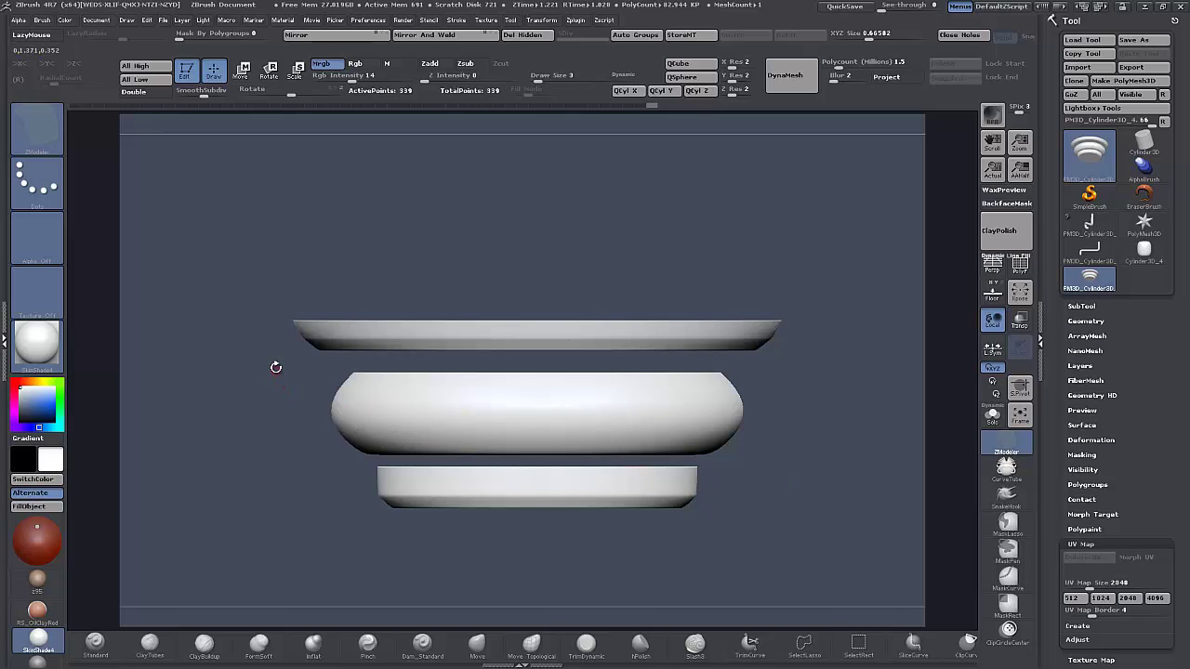
# Isolate the knob's middle section and show its polyframe from straight above.
pyautogui.moveTo(272, 364)
pyautogui.keyDown('ctrl'); pyautogui.keyDown('shift'); pyautogui.mouseDown()
pyautogui.moveTo(645, 456)
pyautogui.moveTo(809, 457)
pyautogui.mouseUp(); pyautogui.keyUp('shift'); pyautogui.keyUp('ctrl')
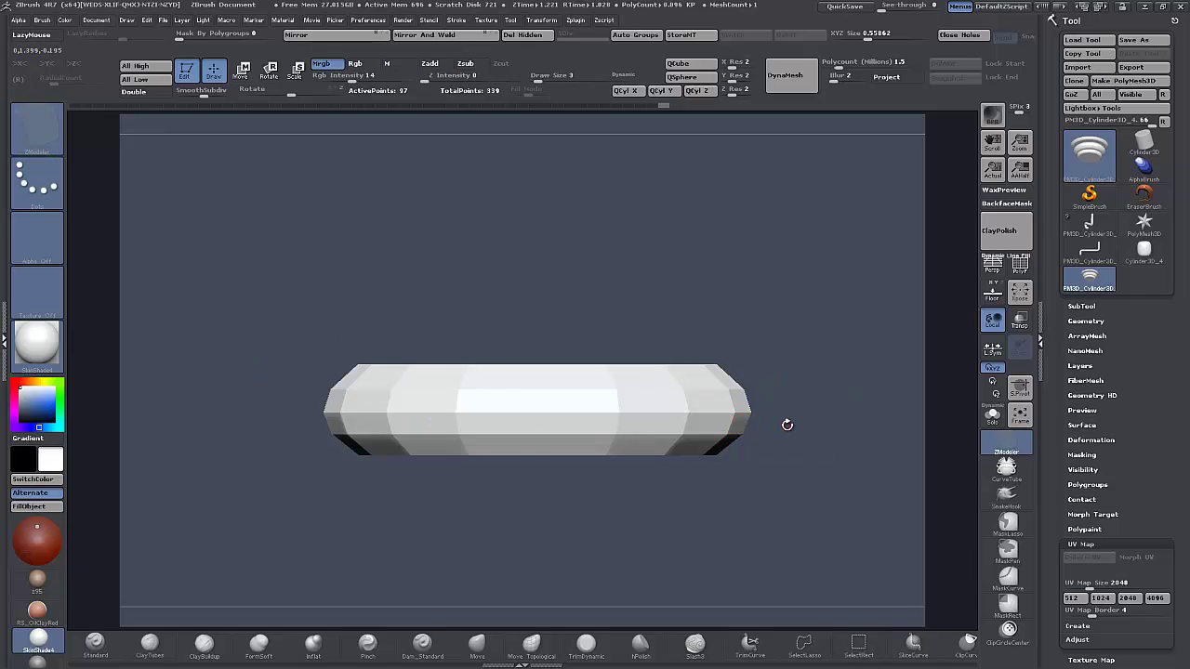
pyautogui.click(1020, 265)
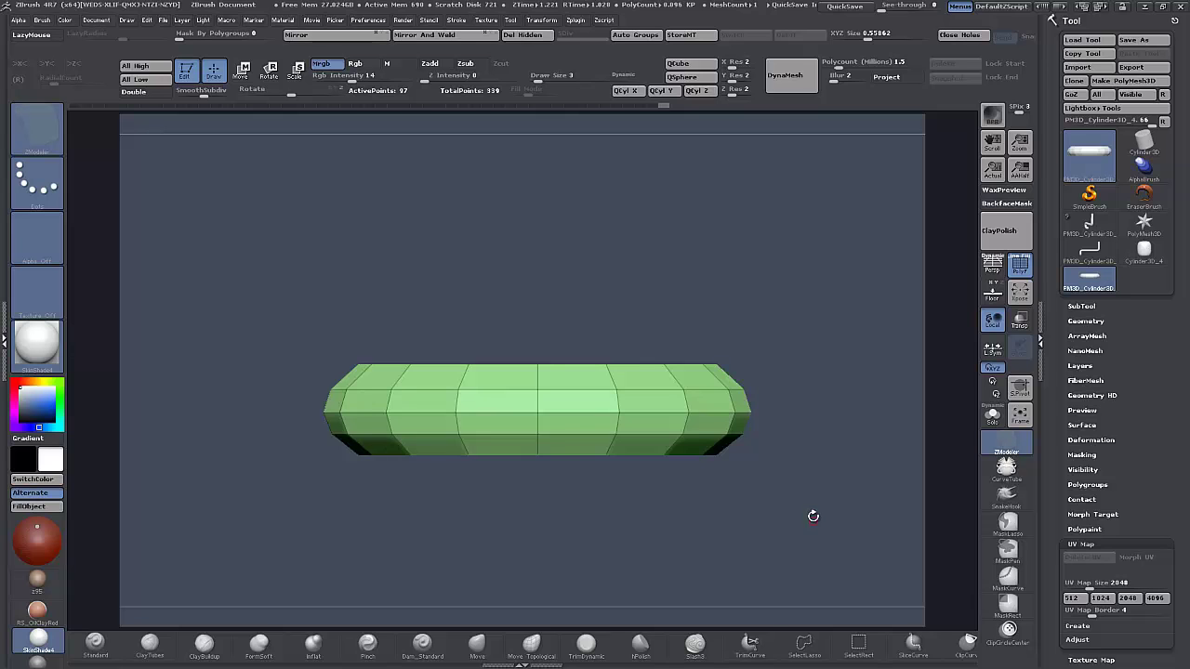
pyautogui.moveTo(837, 448); pyautogui.dragTo(835, 567)
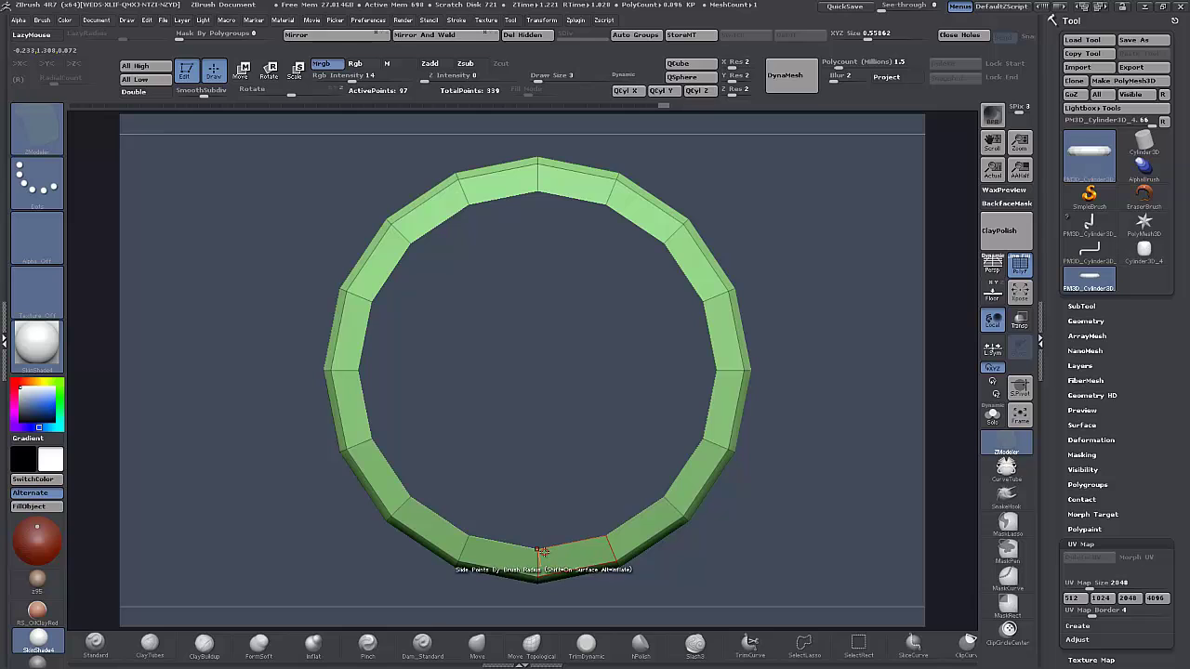
# Switch the symmetry from X to Z and make it local to the isolated ring.
pyautogui.press('x')
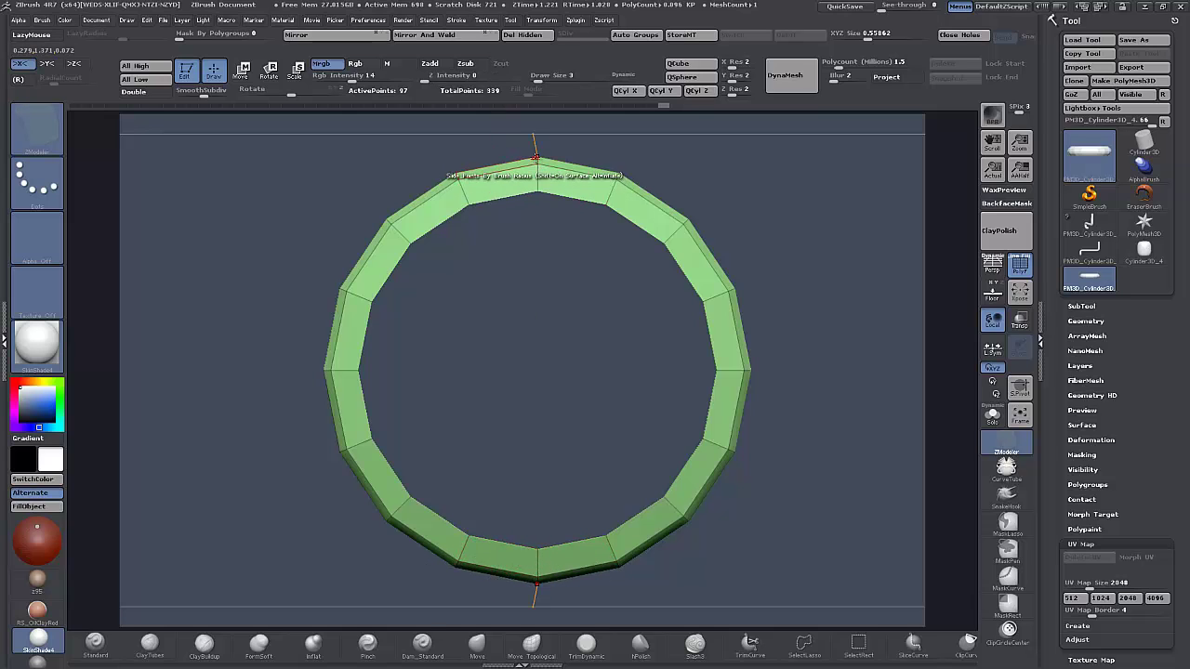
pyautogui.moveTo(760, 505); pyautogui.dragTo(793, 457)
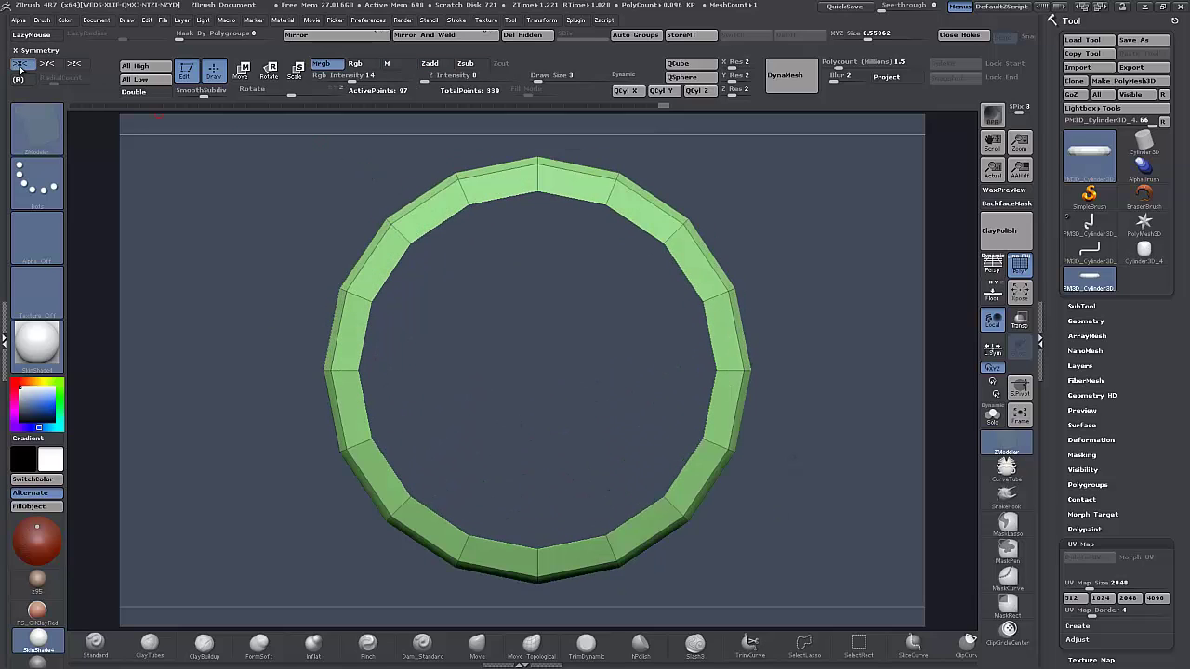
pyautogui.click(74, 64)
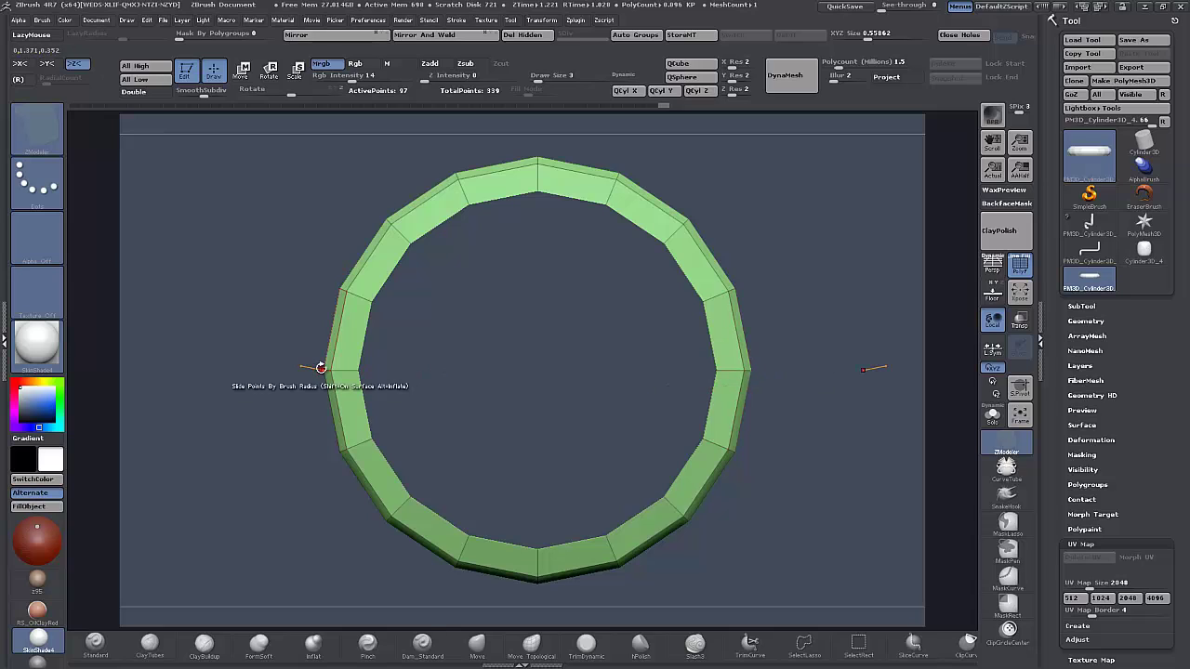
pyautogui.click(994, 349)
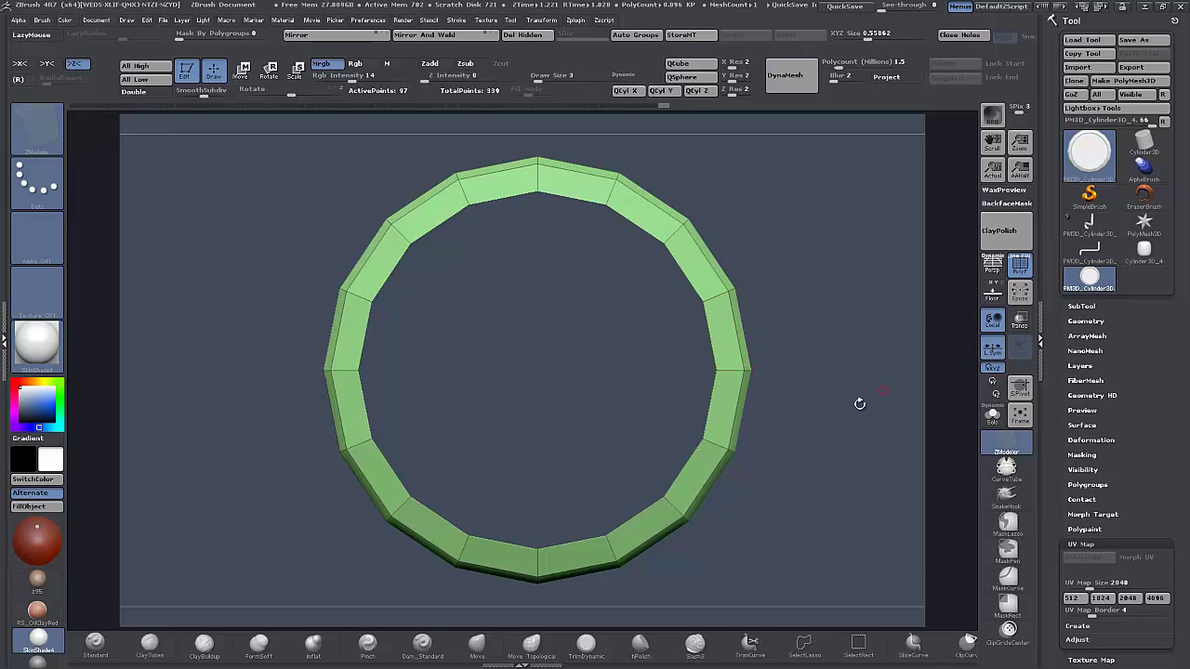
pyautogui.keyDown('alt'); pyautogui.moveTo(810, 483); pyautogui.dragTo(781, 321); pyautogui.keyUp('alt')
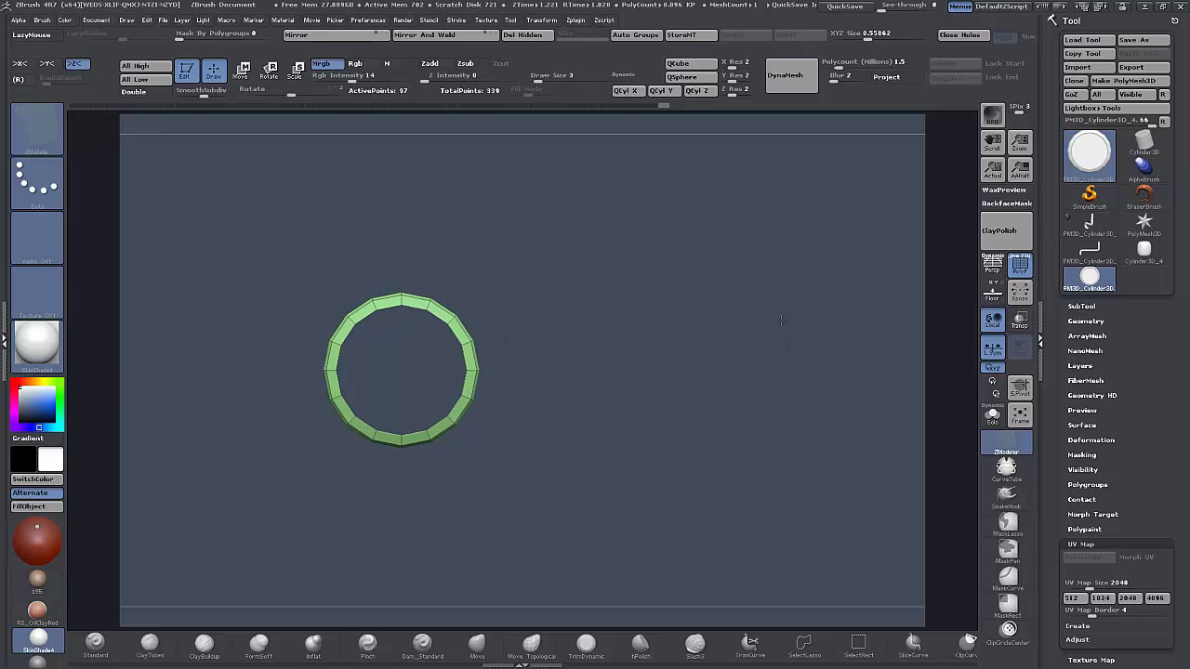
pyautogui.click(993, 291)
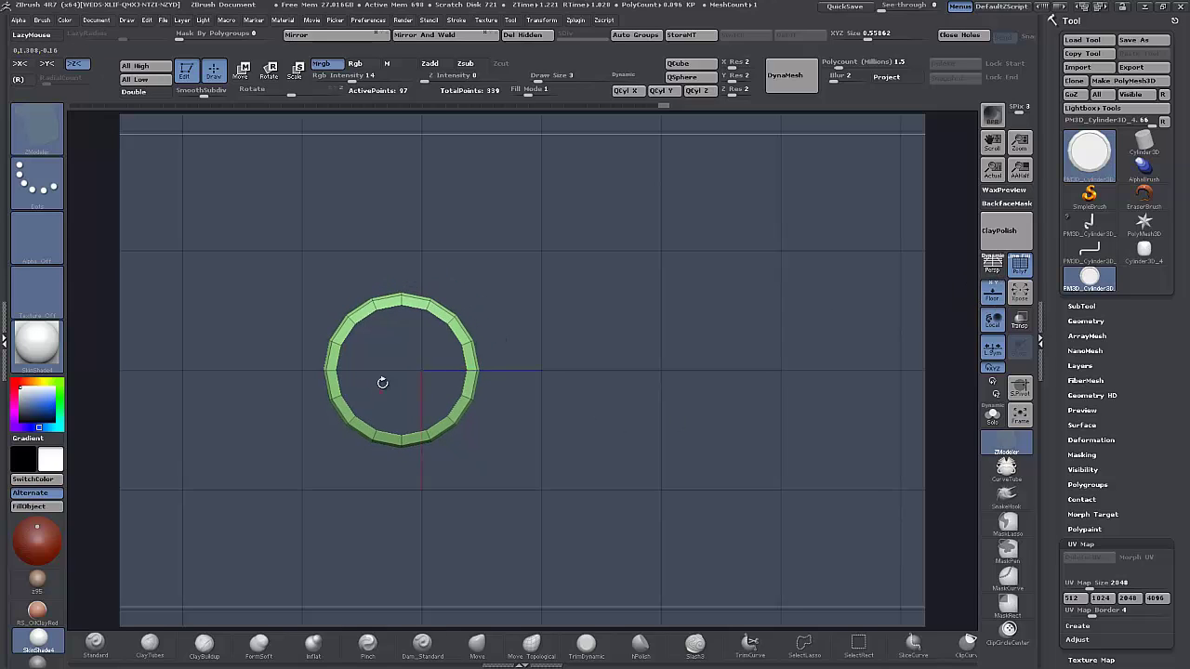
pyautogui.click(993, 291)
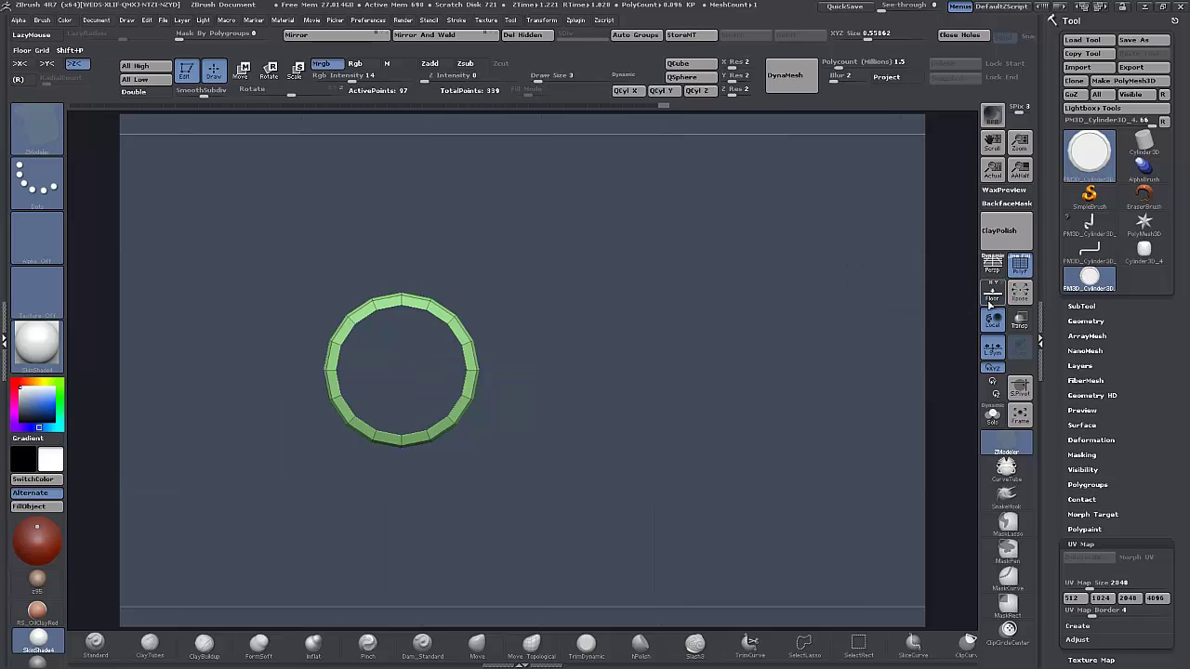
pyautogui.moveTo(637, 406); pyautogui.dragTo(694, 466)
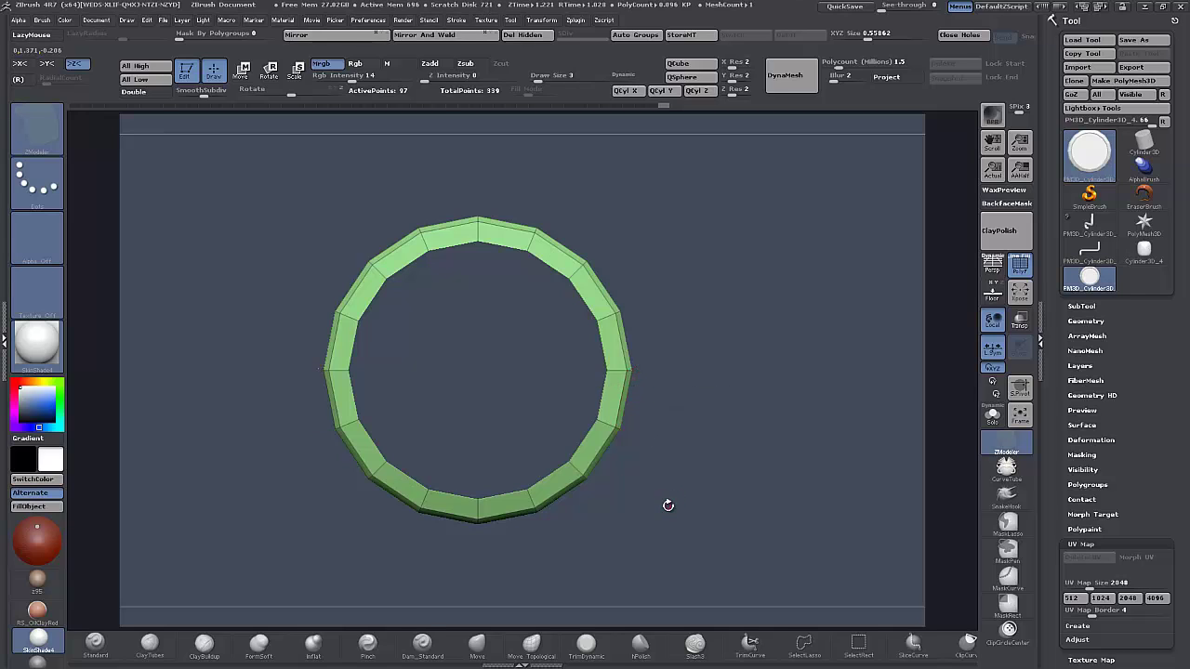
# Add X symmetry and mark the faces along the ring's two opposite sides, unmarking the upper faces at each end.
pyautogui.moveTo(642, 484); pyautogui.dragTo(639, 453)
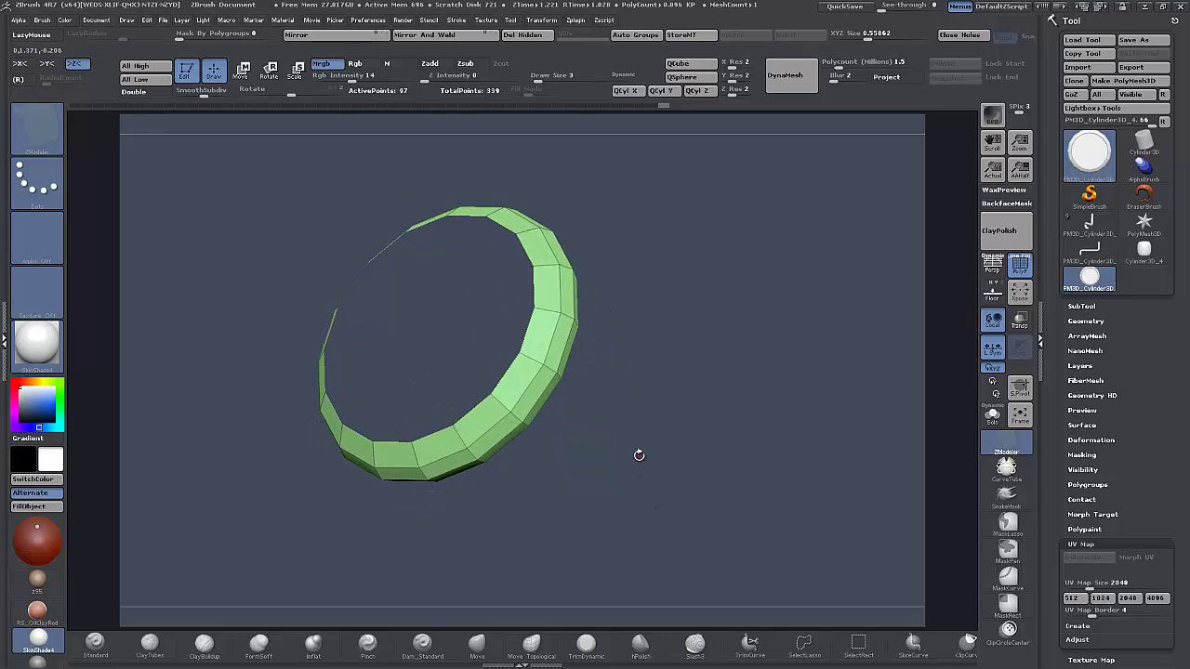
pyautogui.moveTo(528, 377)
pyautogui.mouseDown()
pyautogui.moveTo(547, 282)
pyautogui.moveTo(519, 225)
pyautogui.mouseUp()
pyautogui.moveTo(672, 328); pyautogui.dragTo(671, 375)
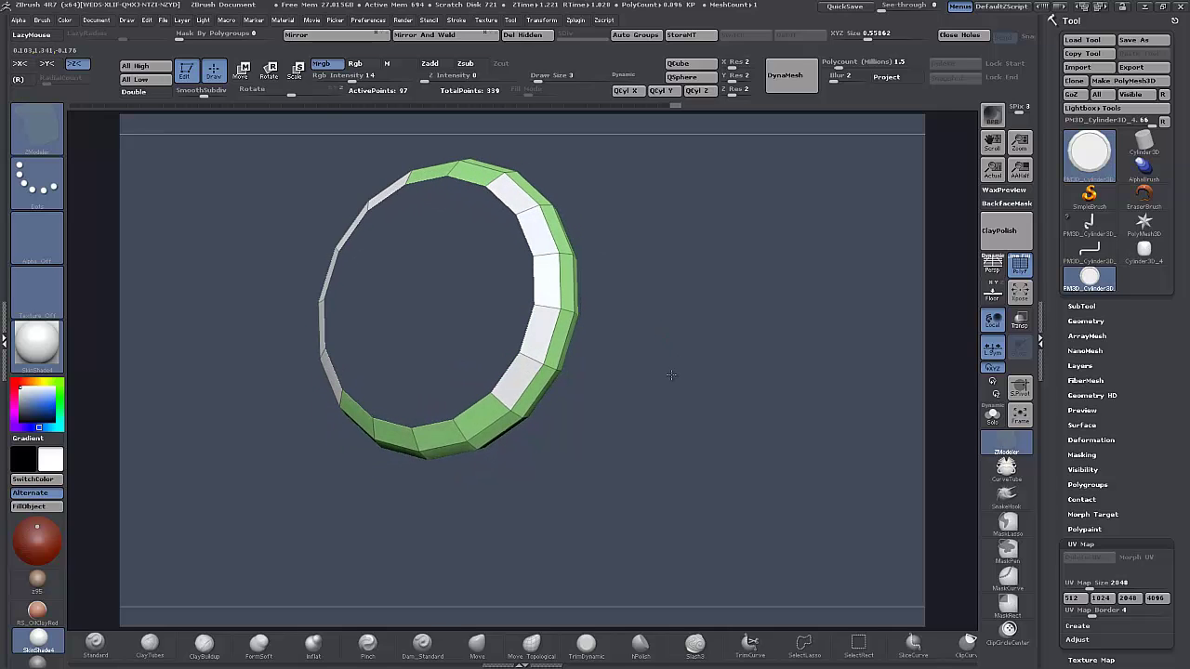
pyautogui.click(20, 66)
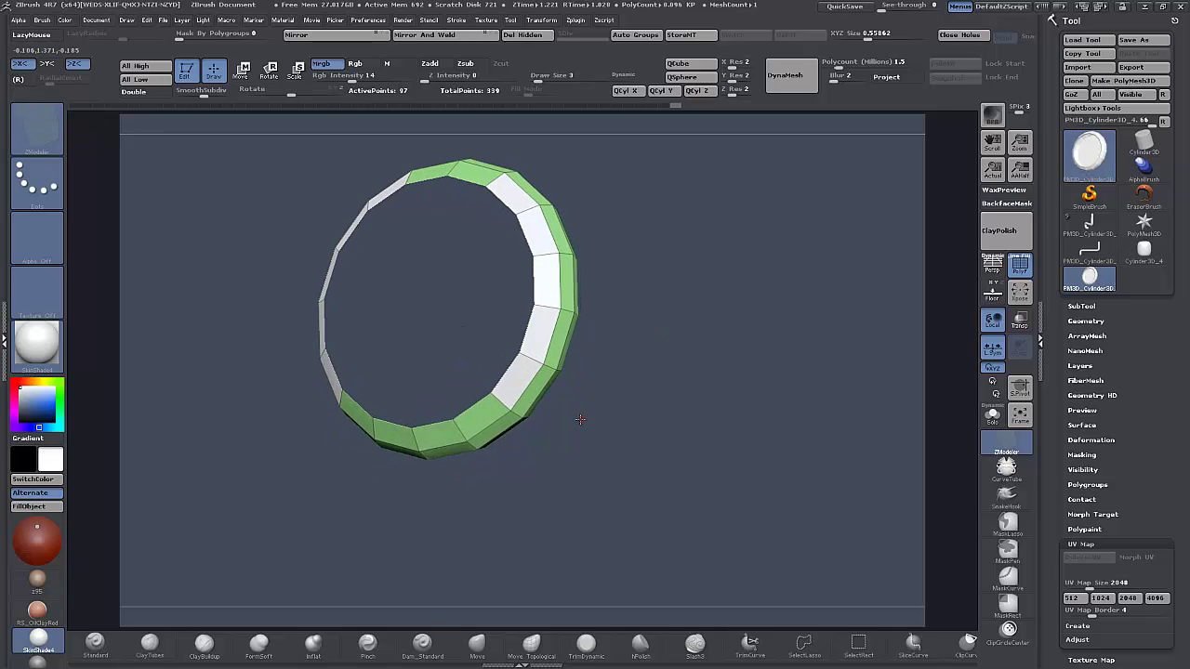
pyautogui.moveTo(580, 420)
pyautogui.mouseDown()
pyautogui.moveTo(502, 418)
pyautogui.moveTo(561, 347)
pyautogui.mouseUp()
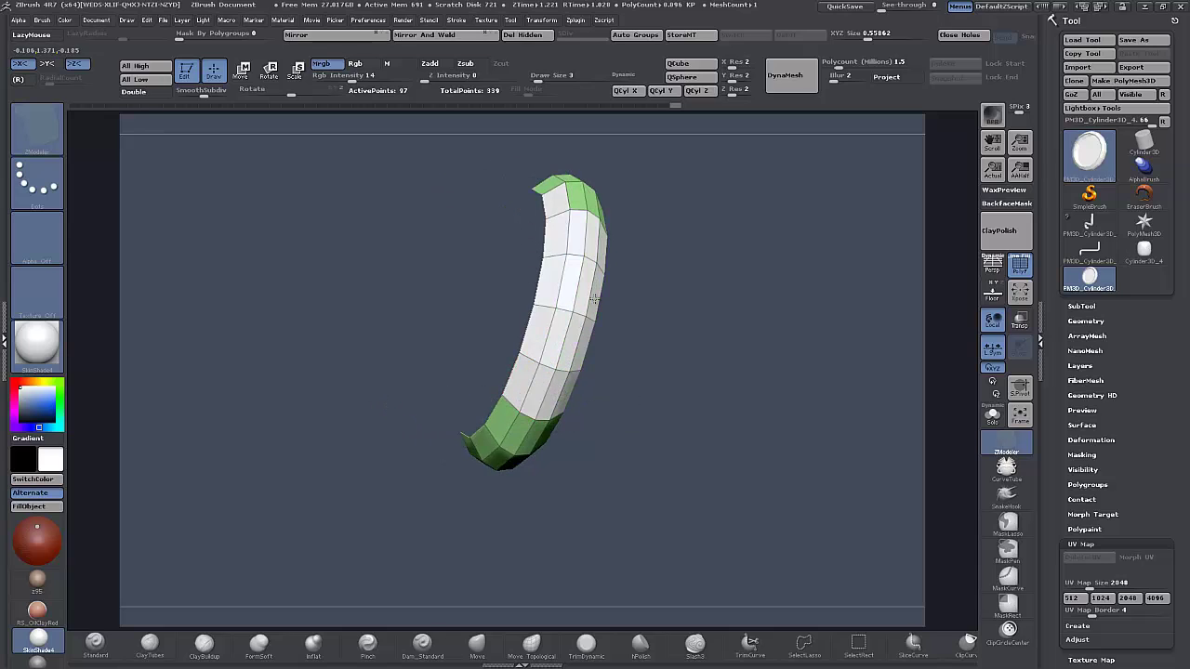
pyautogui.moveTo(628, 445); pyautogui.dragTo(699, 499)
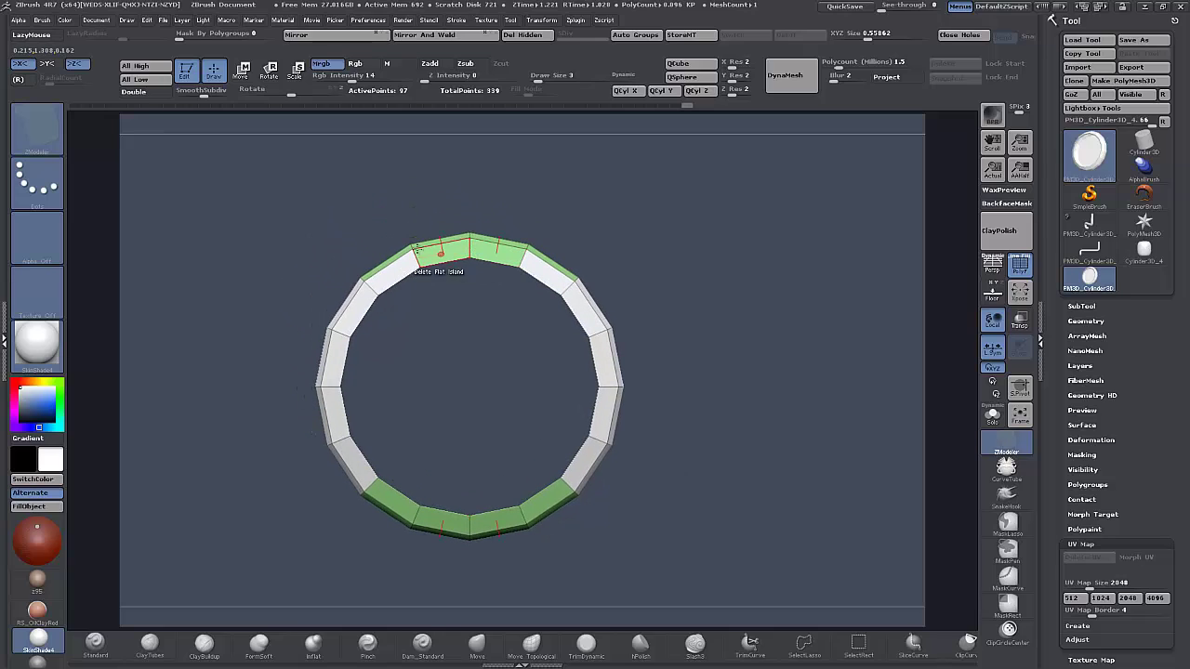
pyautogui.press('ctrl')
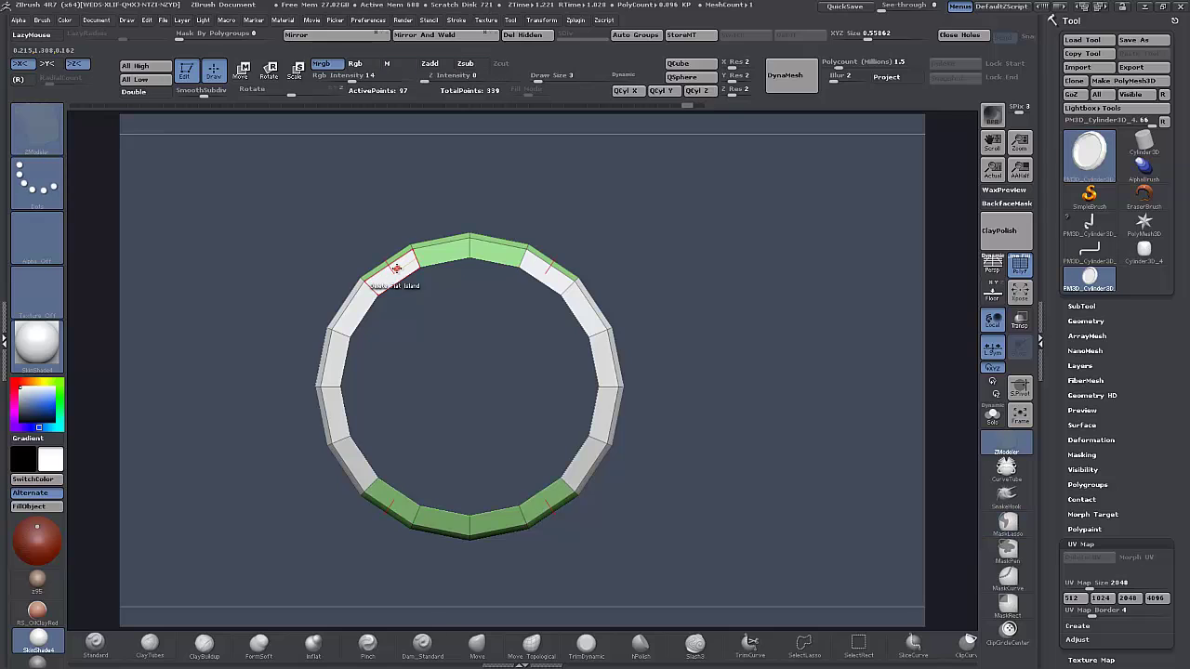
pyautogui.moveTo(749, 342)
pyautogui.mouseDown()
pyautogui.moveTo(725, 374)
pyautogui.moveTo(749, 394)
pyautogui.moveTo(743, 405)
pyautogui.moveTo(731, 332)
pyautogui.mouseUp()
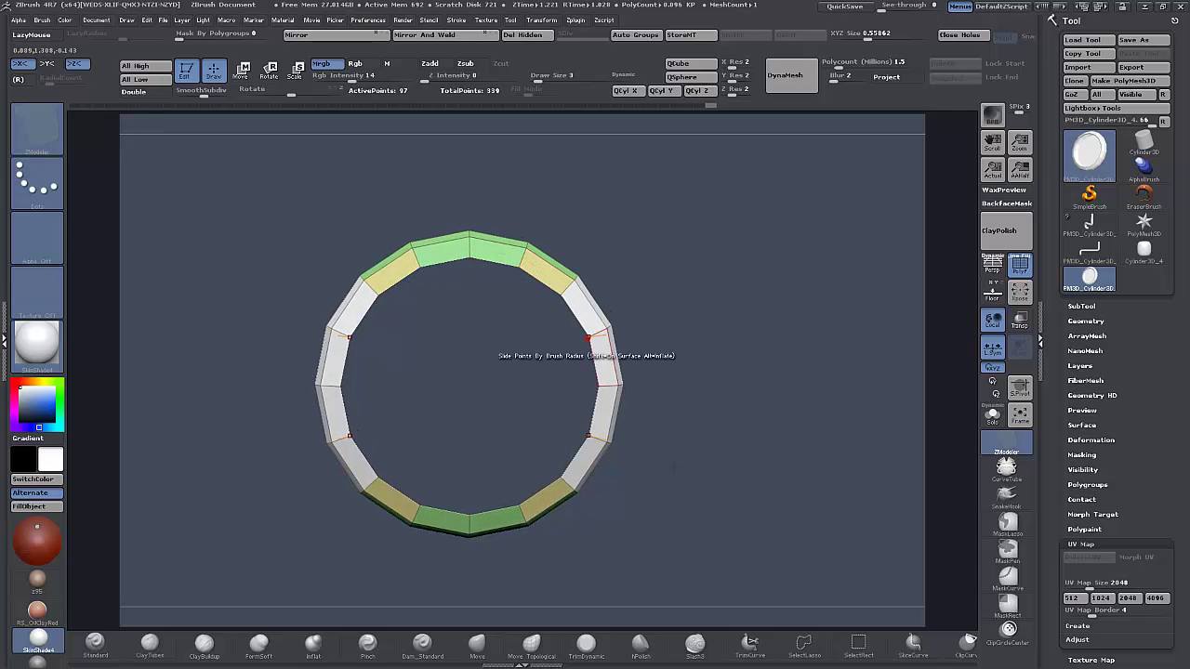
# Set the ZModeler polygon action to QMesh and extrude the white-marked side faces of the ring slightly outward.
pyautogui.moveTo(703, 507)
pyautogui.mouseDown()
pyautogui.moveTo(700, 385)
pyautogui.moveTo(707, 487)
pyautogui.moveTo(730, 492)
pyautogui.moveTo(716, 488)
pyautogui.mouseUp()
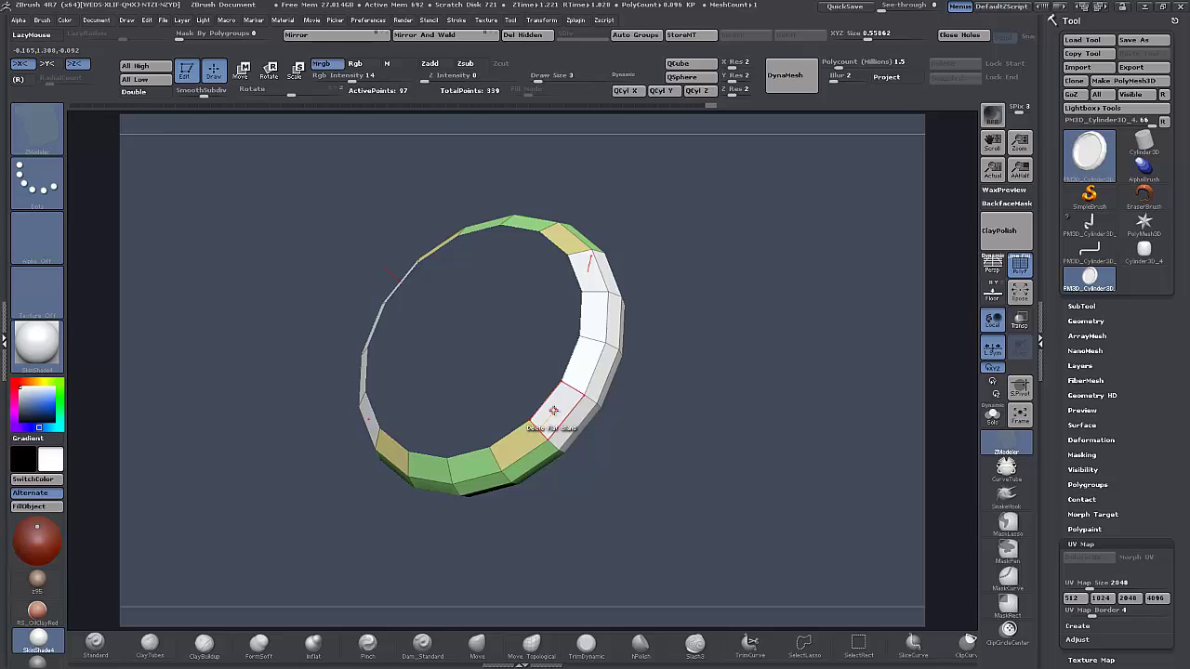
pyautogui.press('space')
pyautogui.click(621, 195)
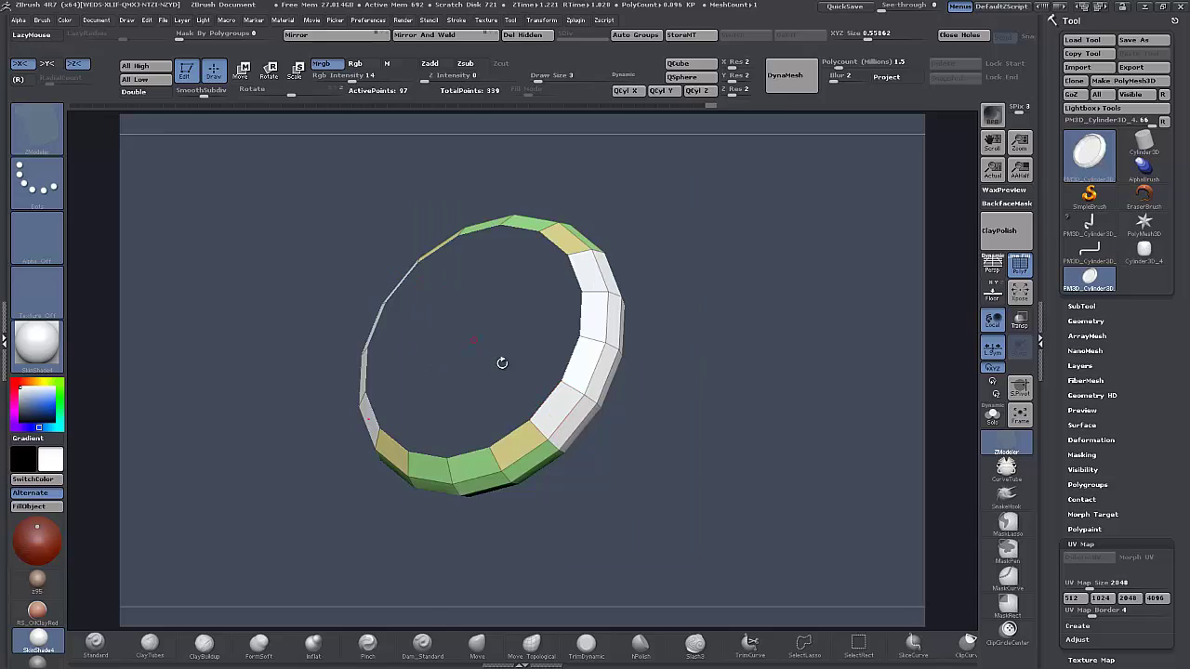
pyautogui.click(550, 412)
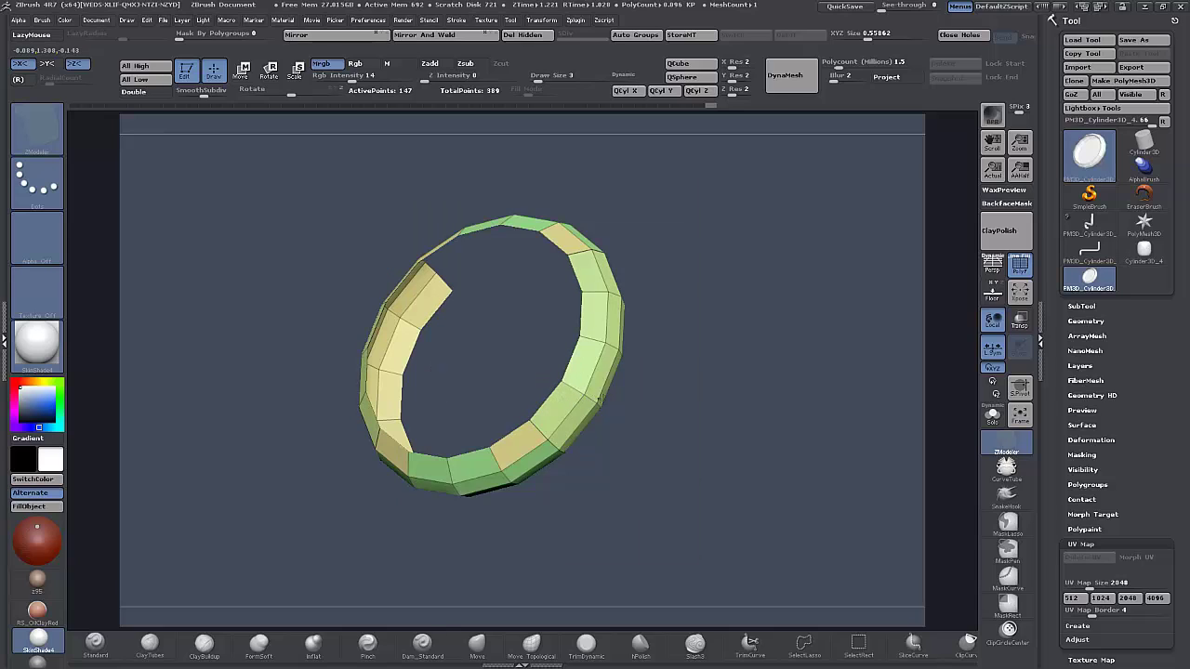
pyautogui.hotkey('ctrl', 'z')
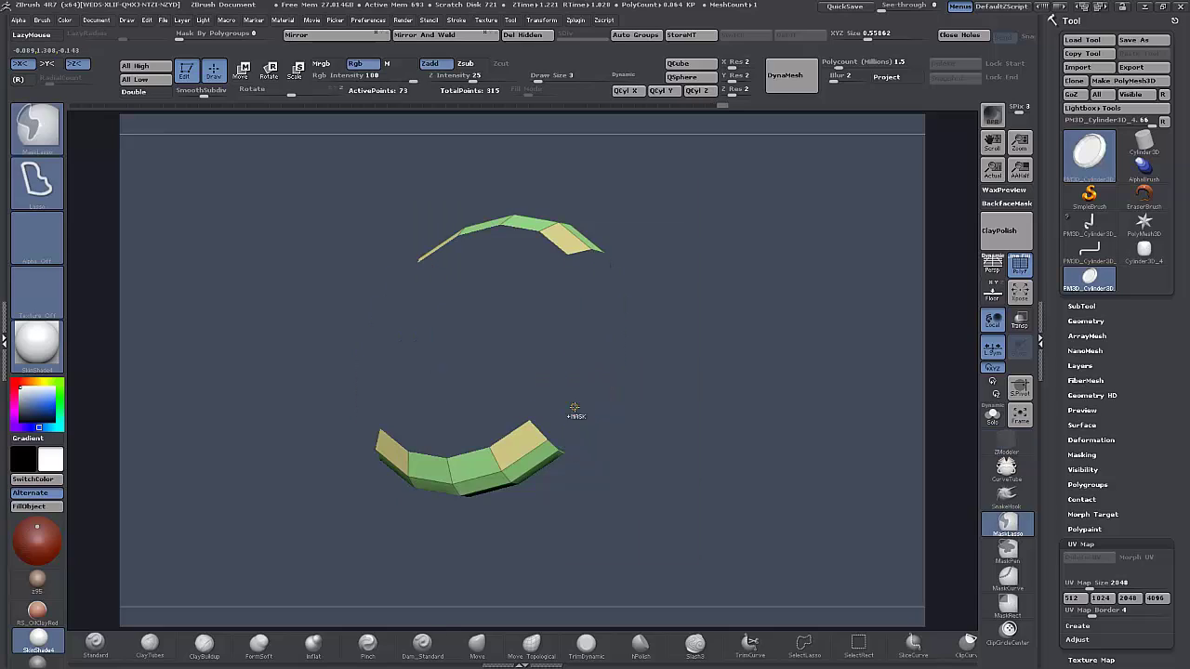
pyautogui.moveTo(645, 448); pyautogui.dragTo(712, 480)
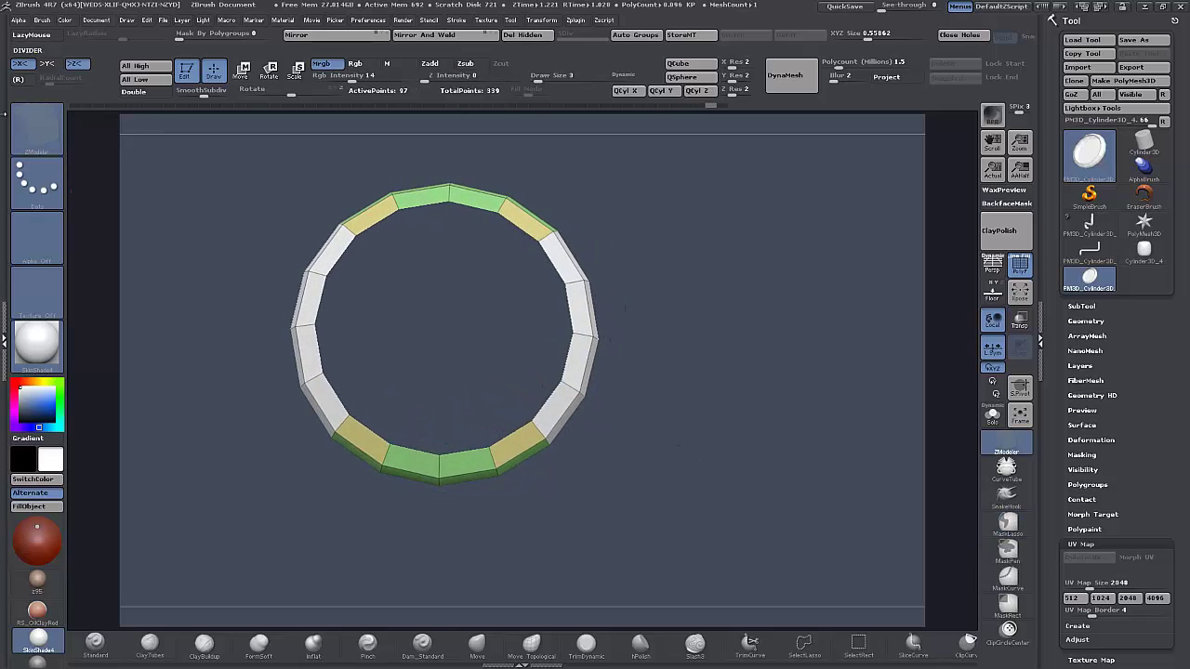
pyautogui.moveTo(573, 367); pyautogui.dragTo(583, 349)
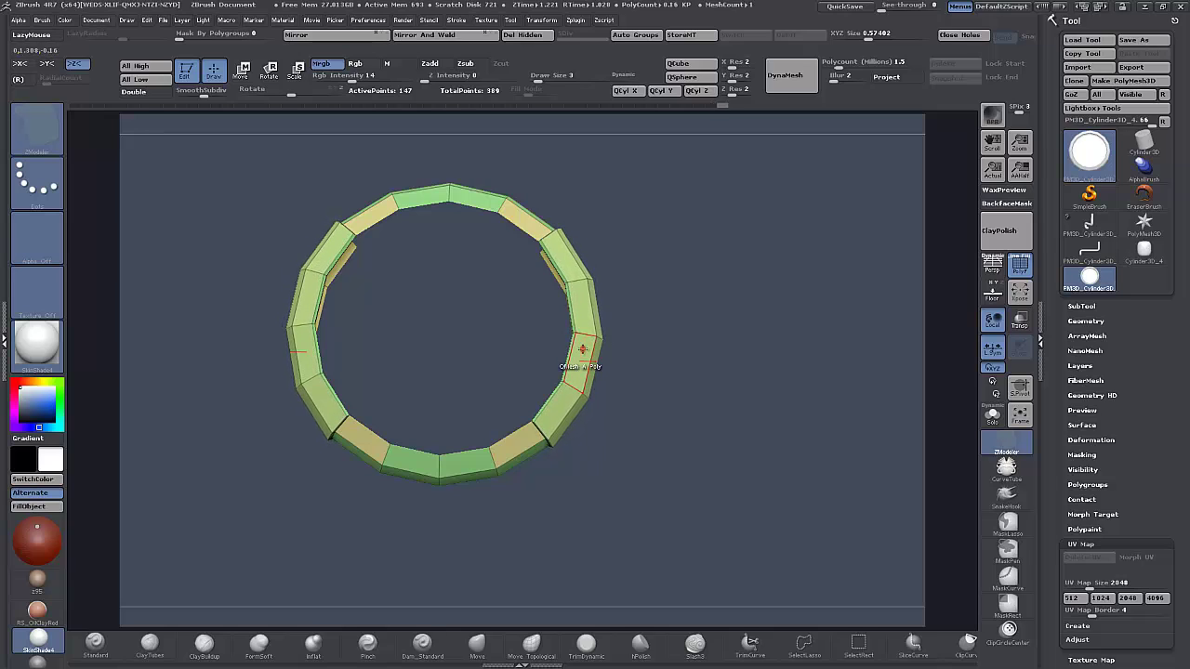
# Set the ZModeler QMesh target to Polygroup Island and extrude the ring's two side grips slightly further outward.
pyautogui.click(583, 351)
pyautogui.hotkey('ctrl', 'z')
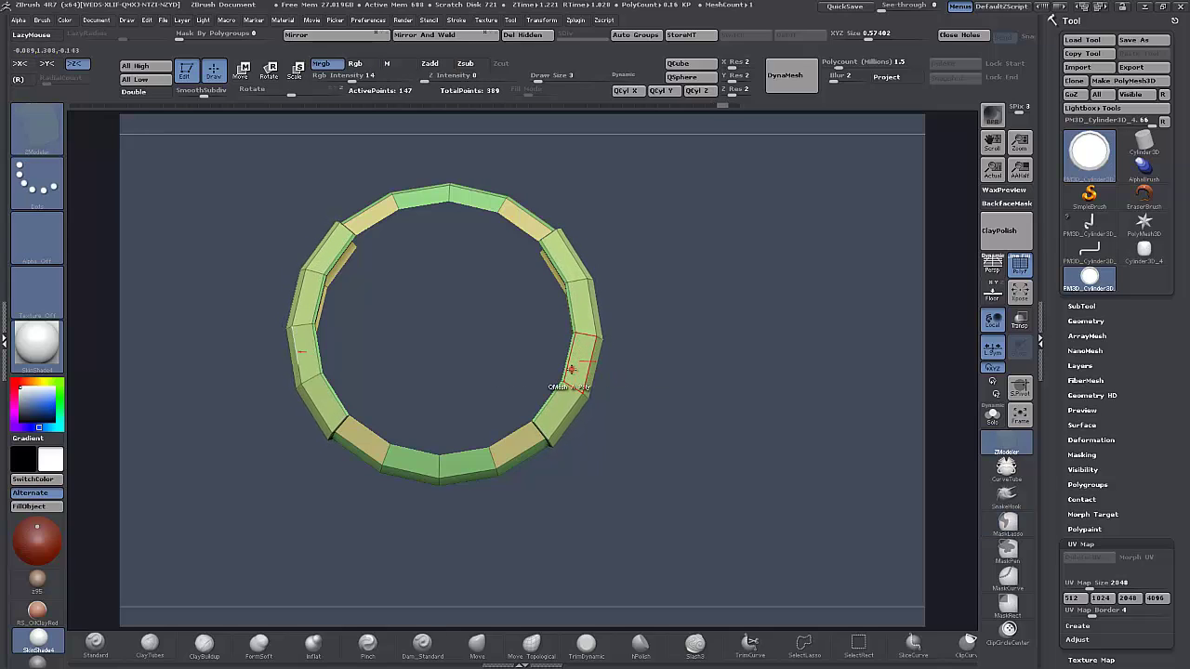
pyautogui.press('space')
pyautogui.click(661, 392)
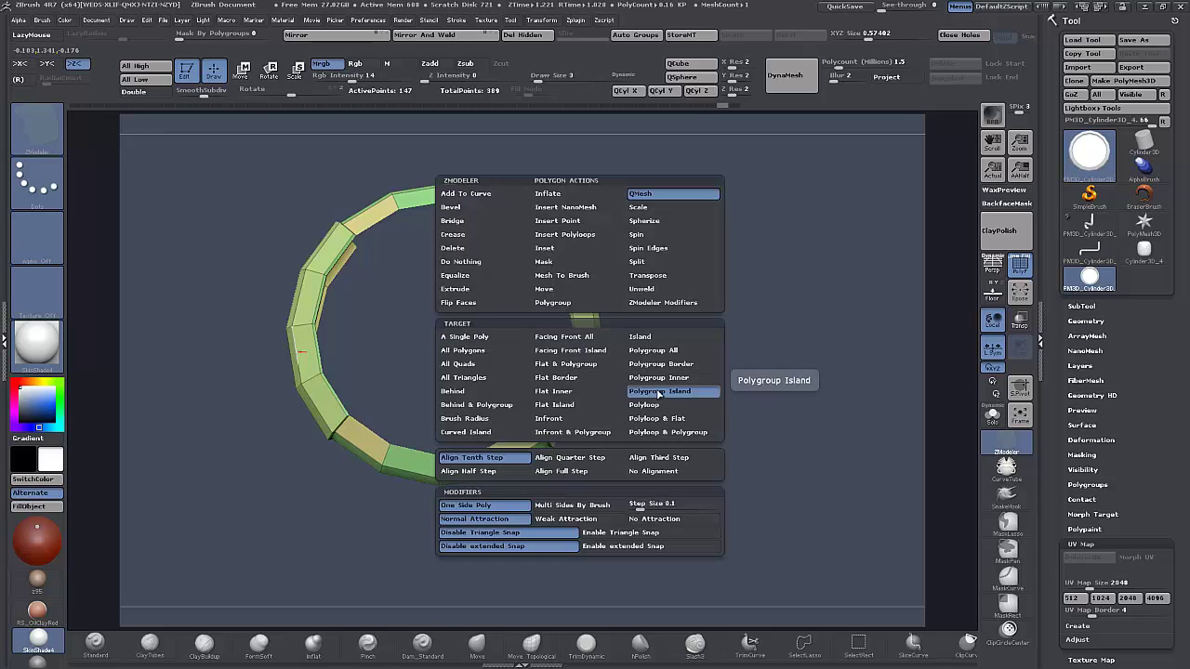
pyautogui.click(579, 370)
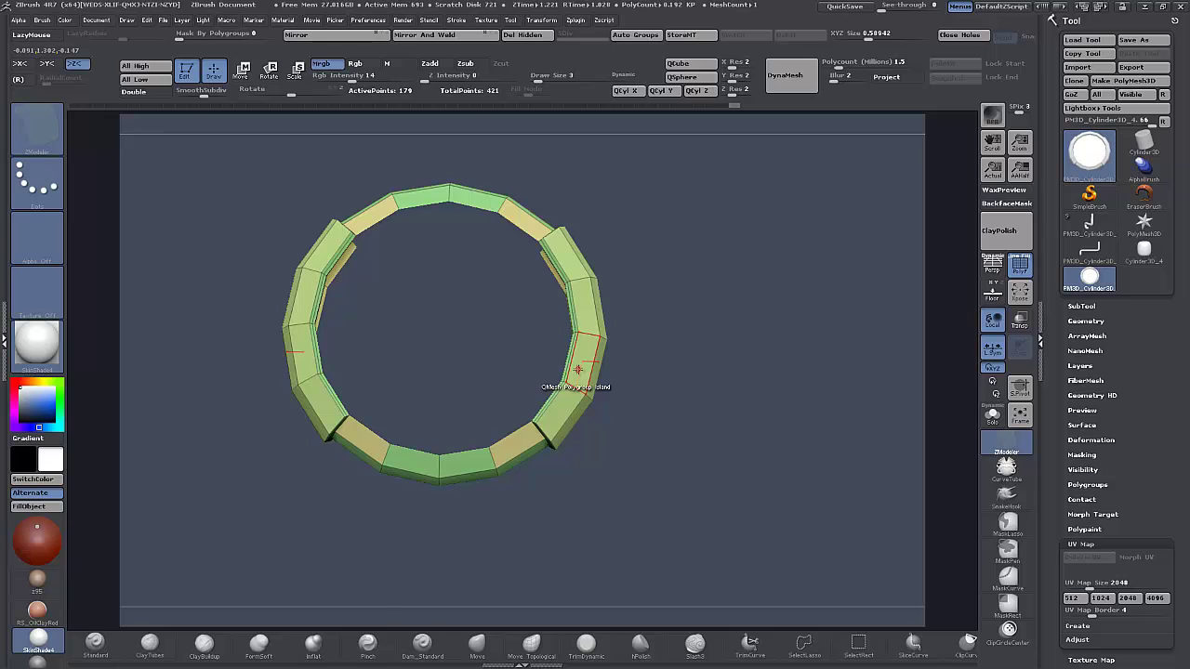
pyautogui.click(578, 370)
pyautogui.moveTo(638, 446)
pyautogui.mouseDown()
pyautogui.moveTo(661, 415)
pyautogui.moveTo(648, 411)
pyautogui.moveTo(629, 476)
pyautogui.moveTo(643, 442)
pyautogui.mouseUp()
pyautogui.hotkey('ctrl', 'z')
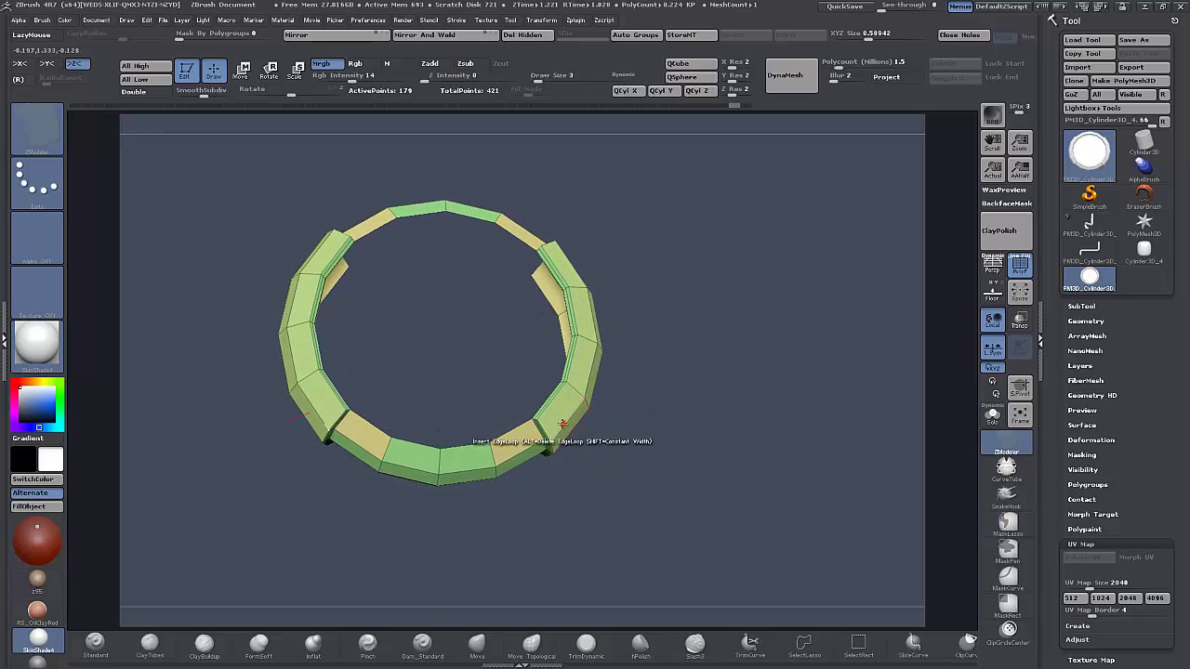
# Set the polygon action to Inset with a Polygroup Island target and inset the outer faces of both side grips.
pyautogui.press('space')
pyautogui.click(554, 248)
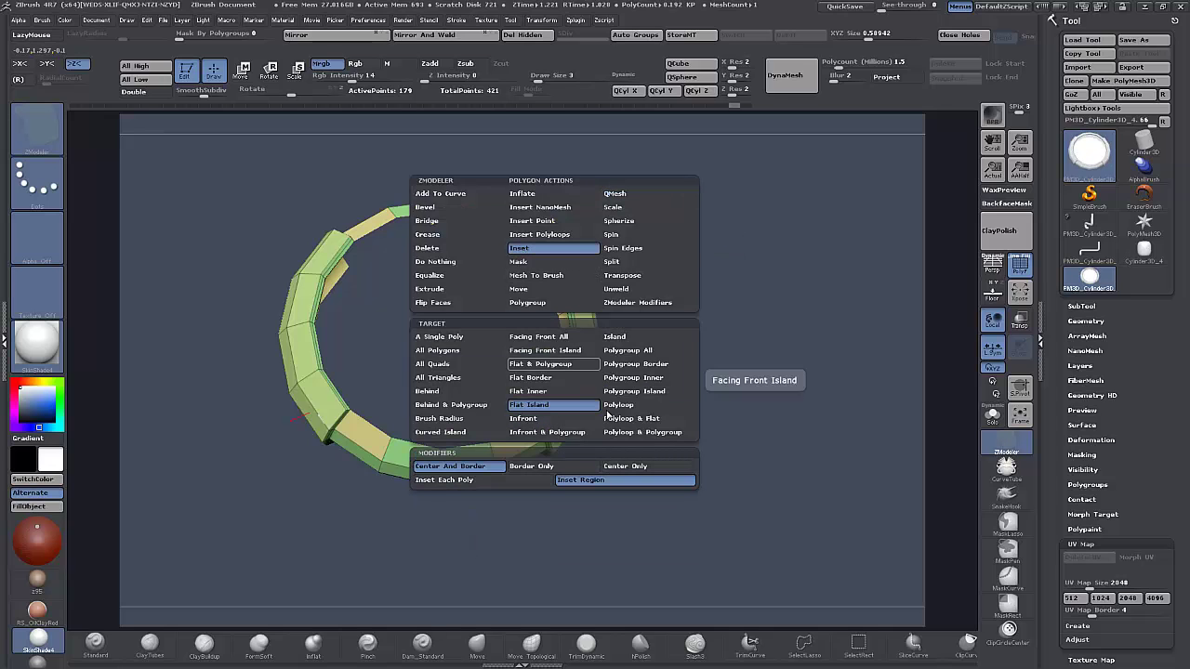
pyautogui.click(634, 390)
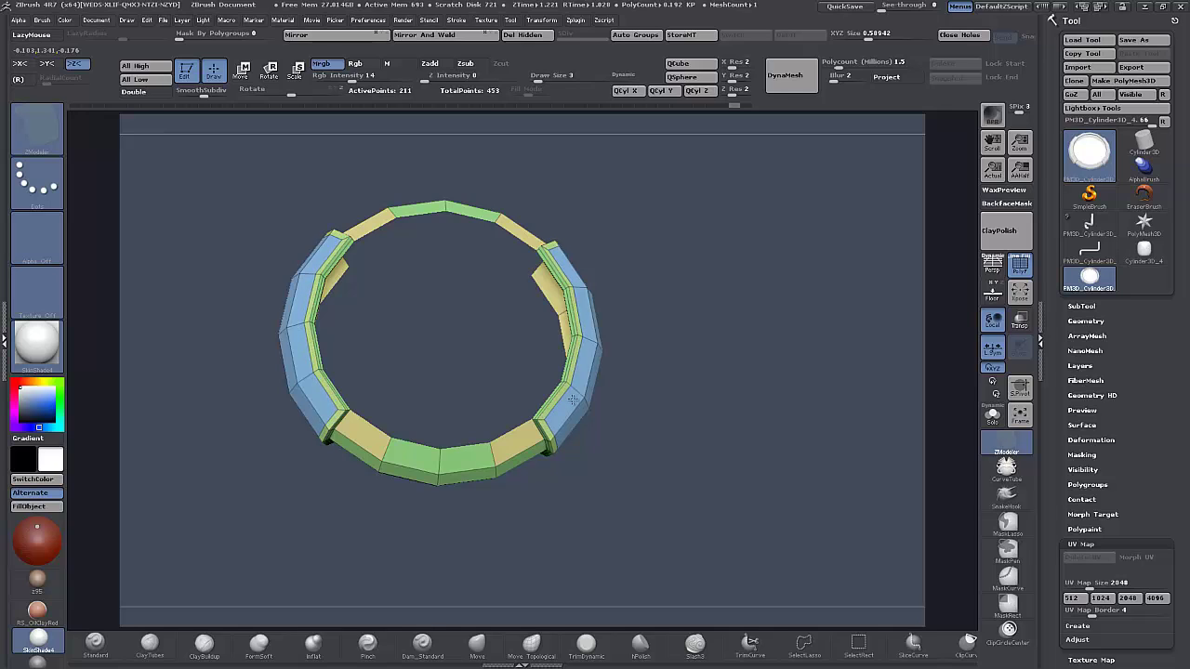
# Set the polygon action to Inflate with a Polygroup Island target and inflate the inset faces of both grips slightly outward.
pyautogui.press('space')
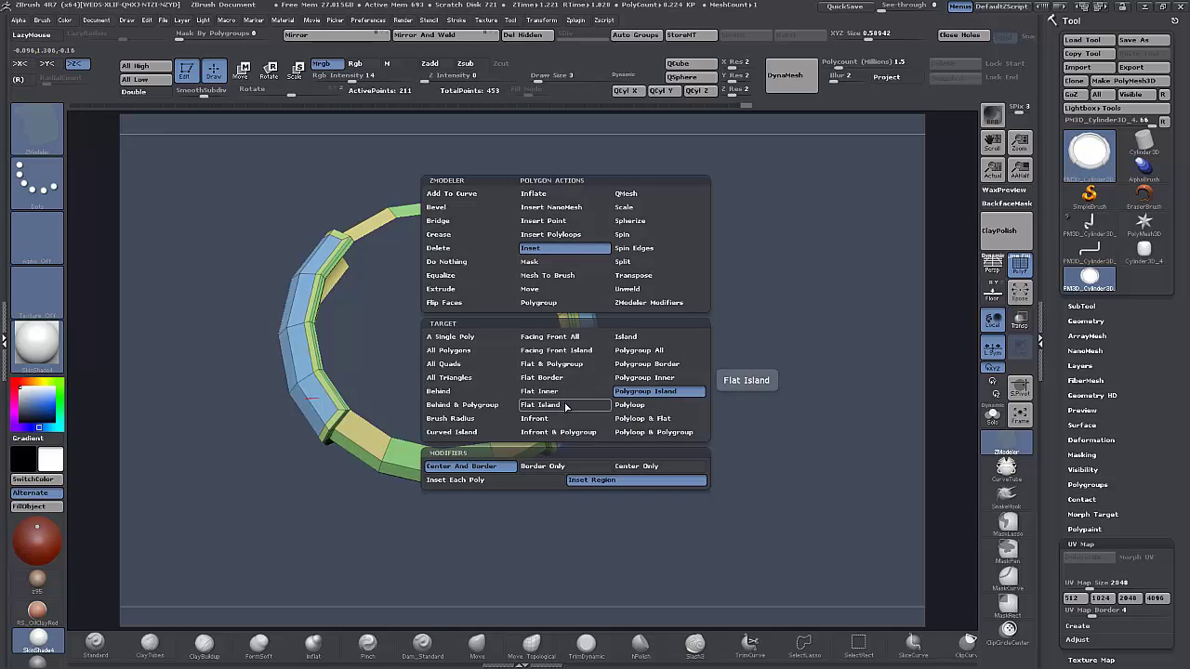
pyautogui.click(556, 196)
pyautogui.press('space')
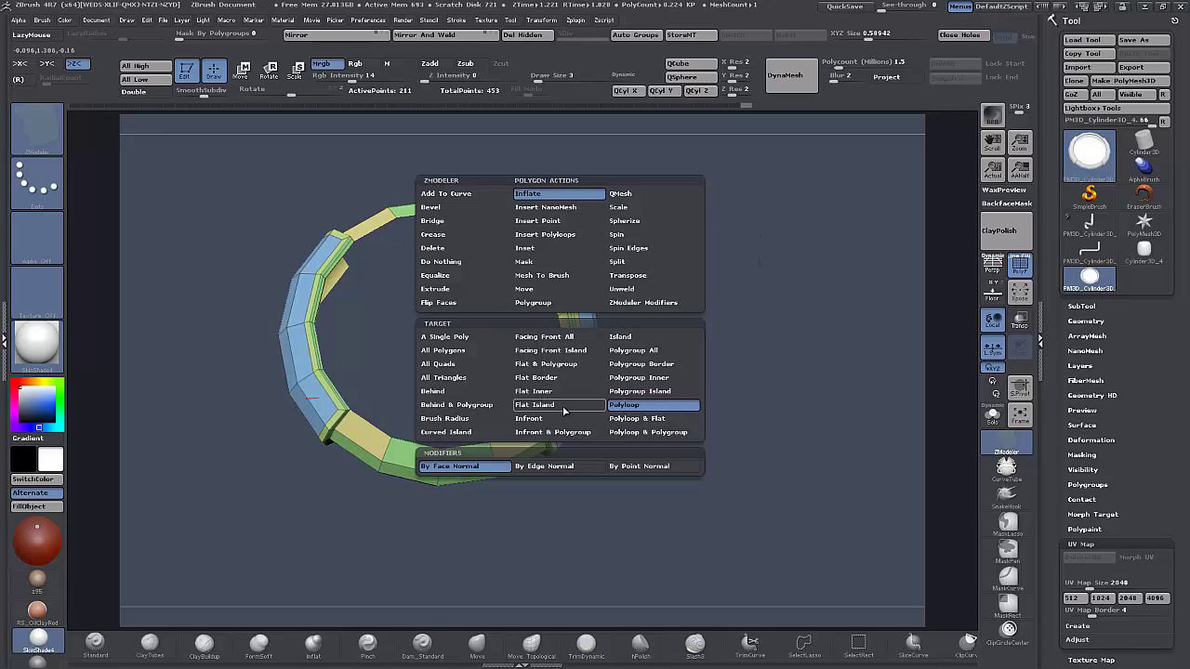
pyautogui.click(632, 392)
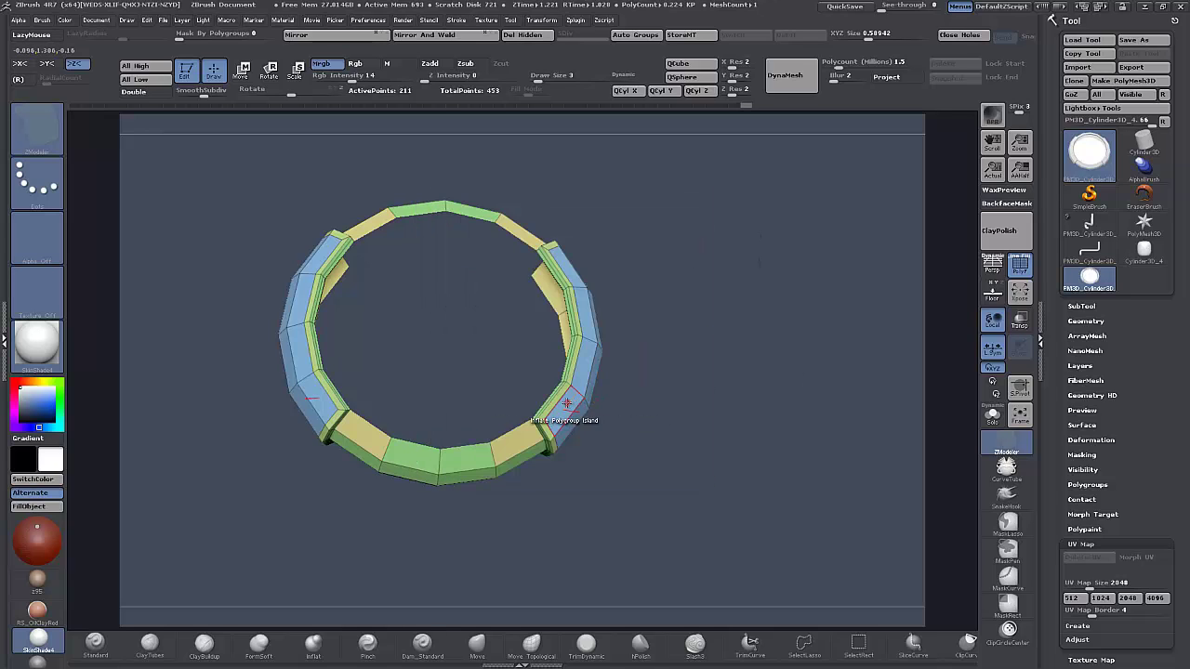
pyautogui.moveTo(566, 403); pyautogui.dragTo(574, 380)
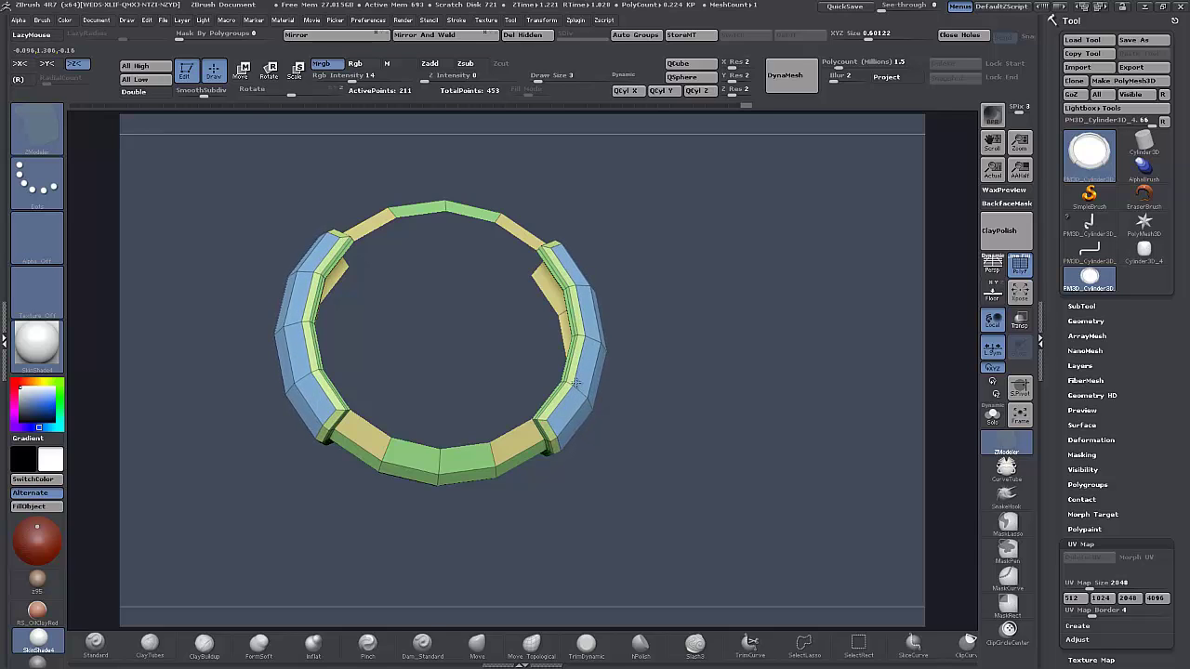
# Insert edge loops across the ring right beside the grip ends, on both the front and back stretches.
pyautogui.moveTo(695, 545); pyautogui.dragTo(653, 471)
pyautogui.moveTo(293, 482); pyautogui.dragTo(375, 510)
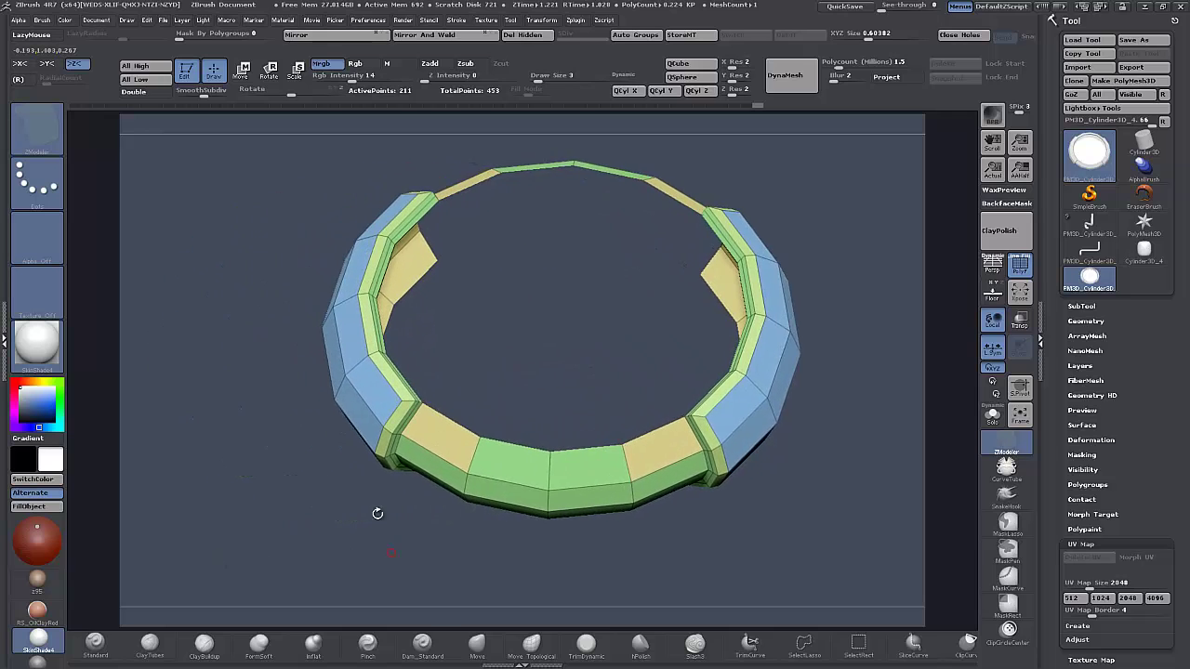
pyautogui.moveTo(418, 441); pyautogui.dragTo(401, 442)
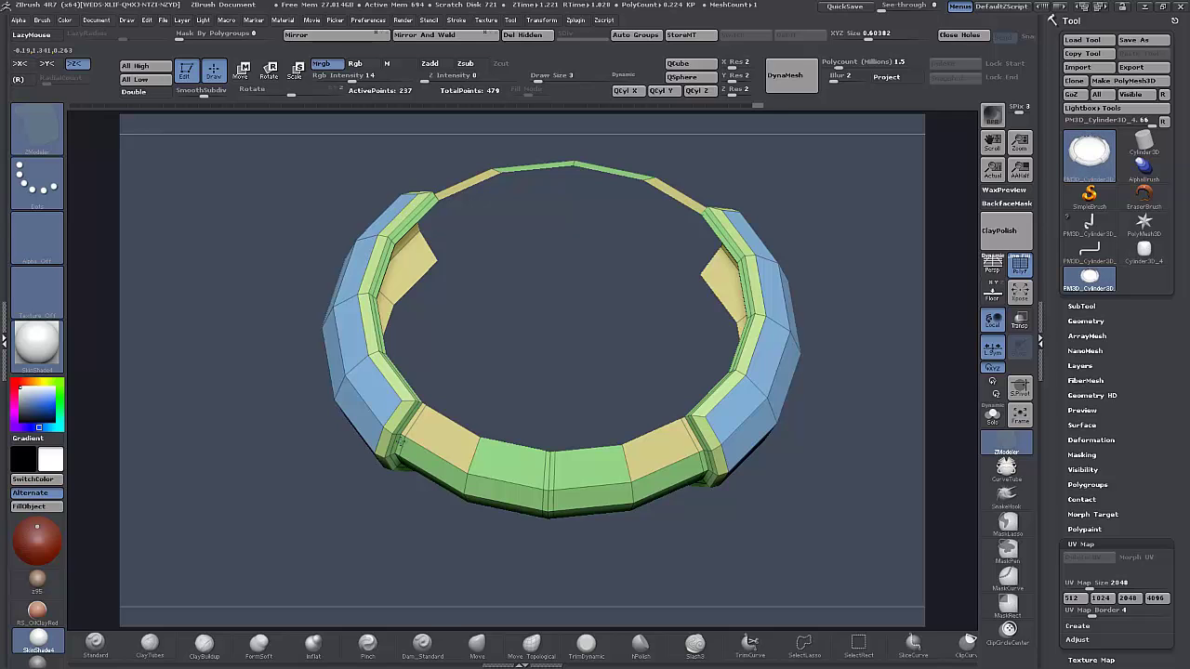
pyautogui.moveTo(333, 459); pyautogui.dragTo(318, 436)
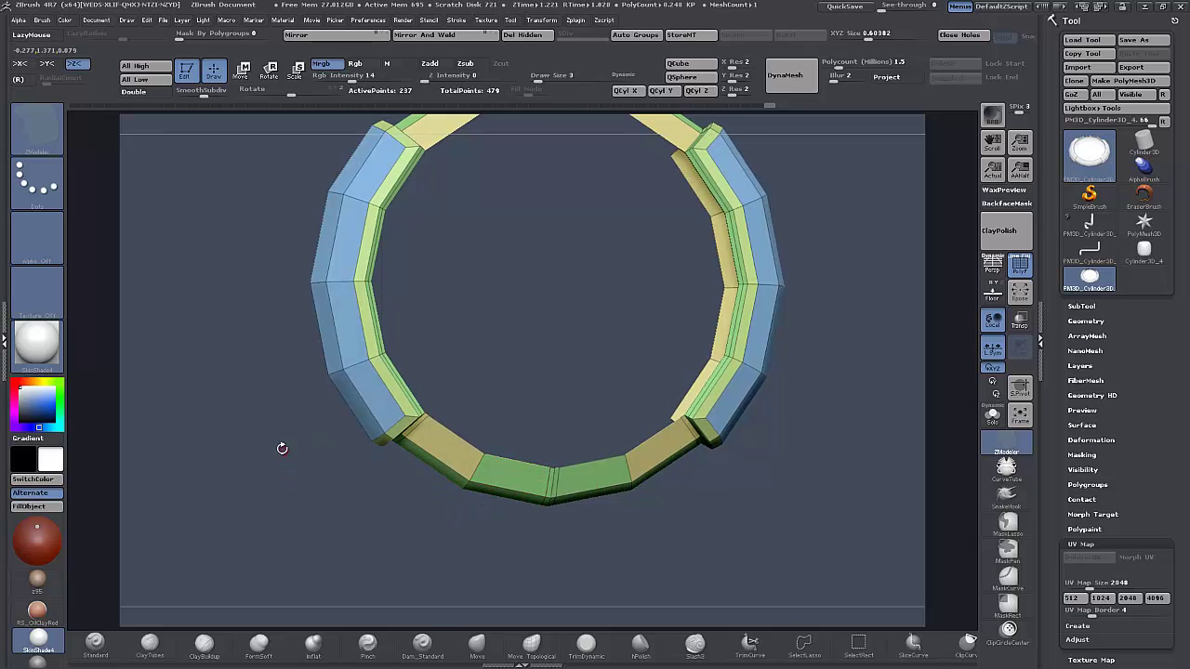
pyautogui.moveTo(266, 425)
pyautogui.mouseDown()
pyautogui.moveTo(272, 494)
pyautogui.moveTo(353, 372)
pyautogui.mouseUp()
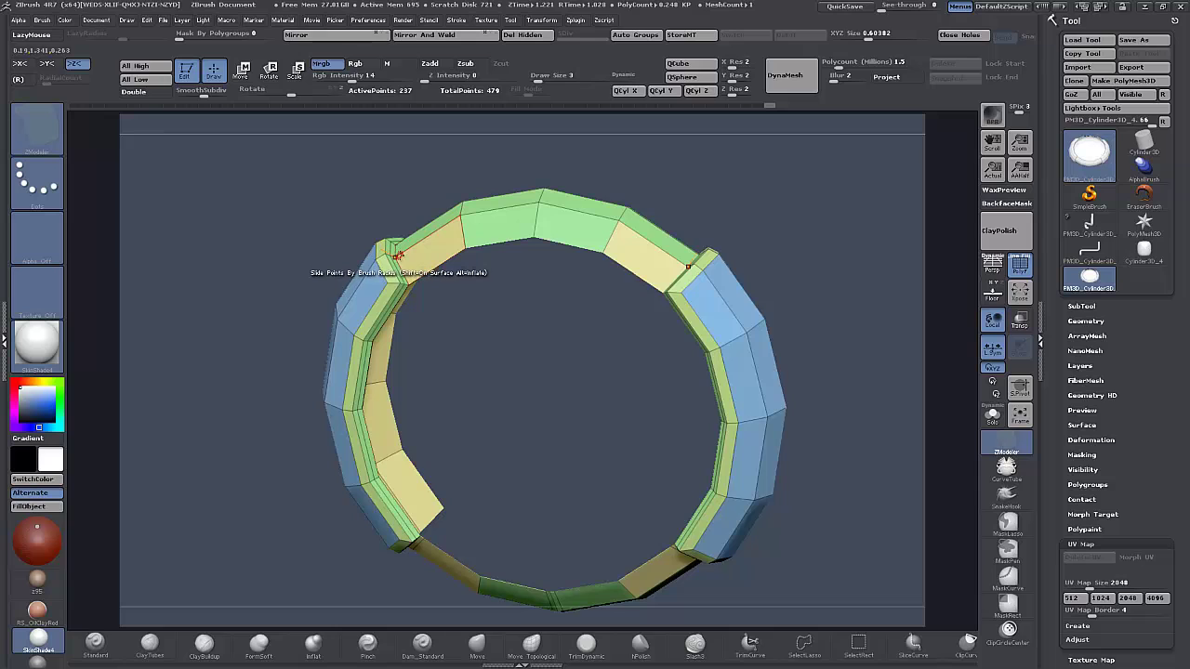
pyautogui.moveTo(290, 302); pyautogui.dragTo(298, 314)
pyautogui.press('ctrl')
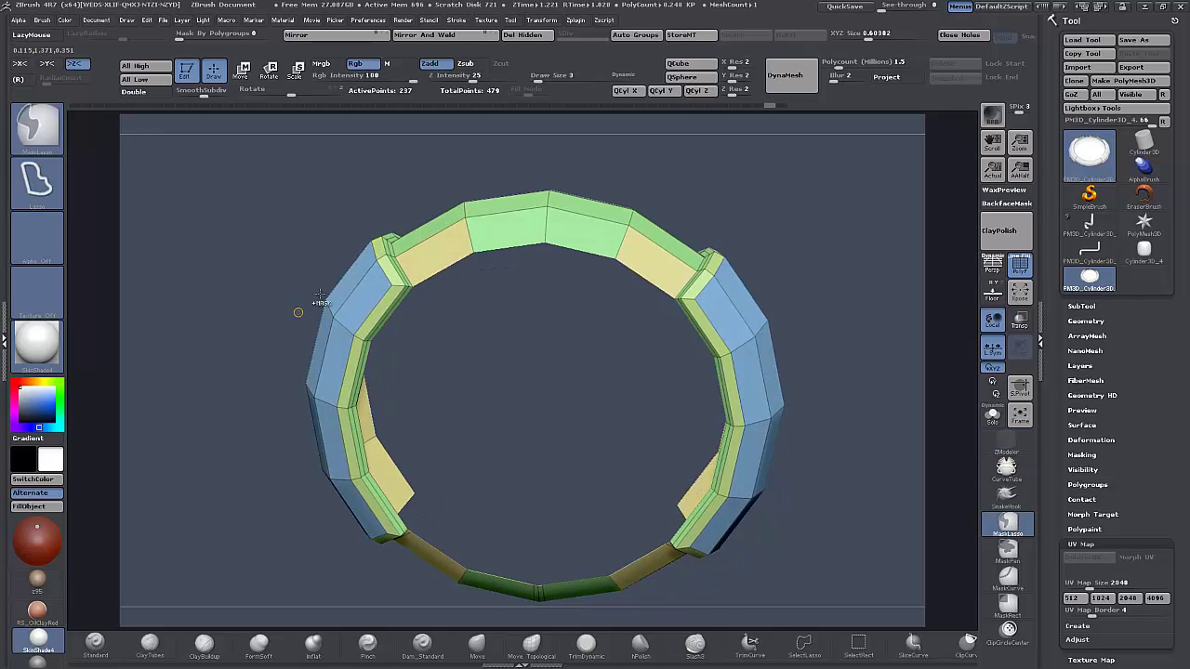
pyautogui.click(402, 252)
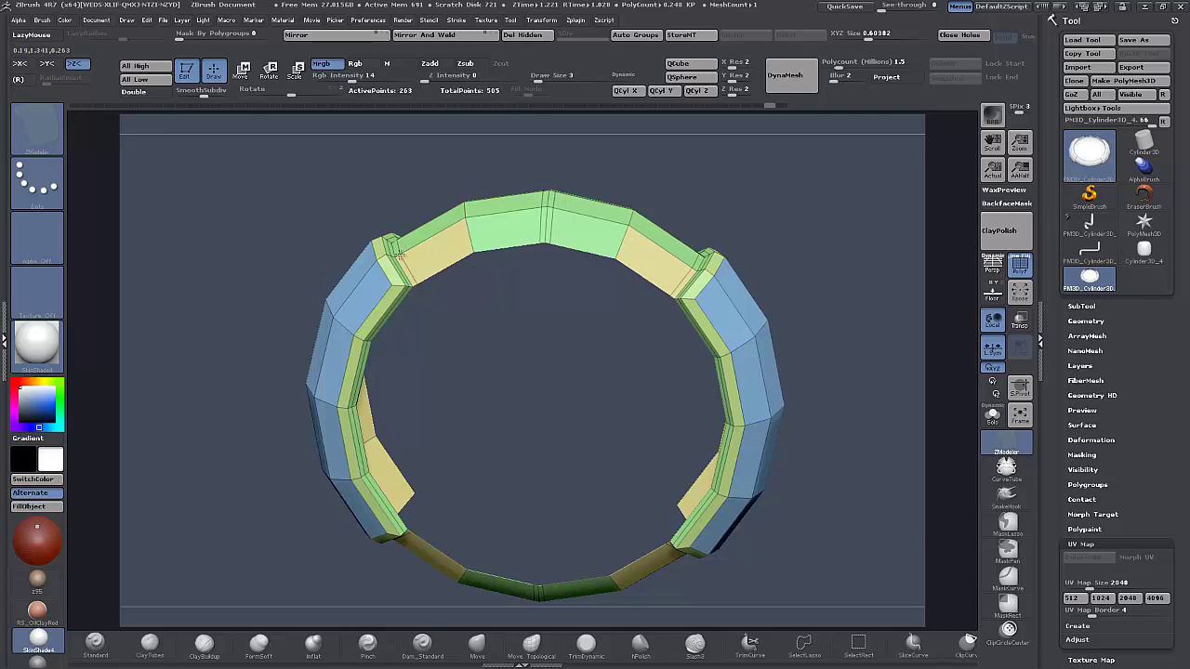
# Delete the surplus edge loops beside the centre line on the ring's back and front stretches.
pyautogui.keyDown('alt'); pyautogui.click(542, 224); pyautogui.keyUp('alt')
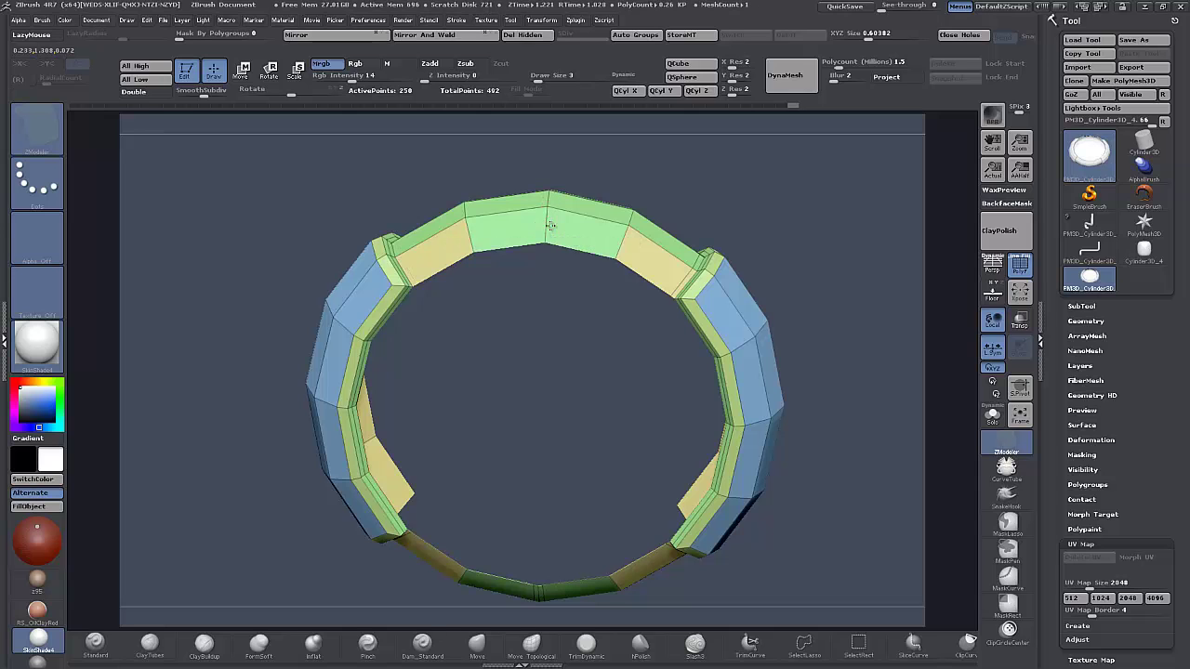
pyautogui.moveTo(845, 491); pyautogui.dragTo(791, 307)
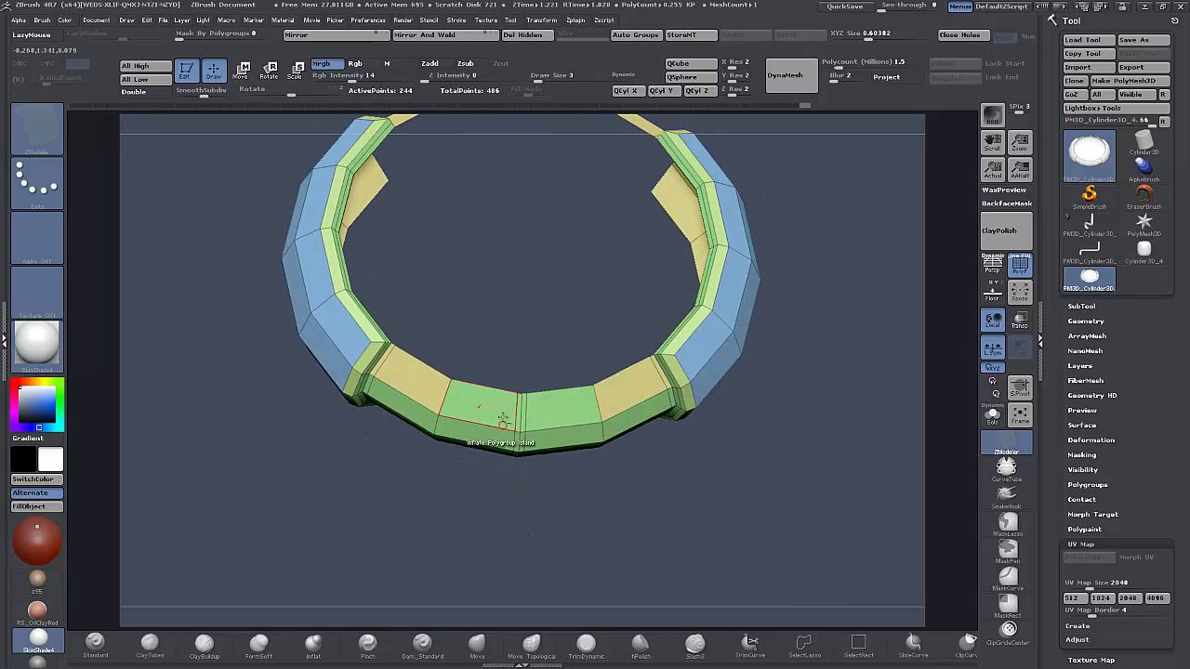
pyautogui.keyDown('alt'); pyautogui.click(520, 411); pyautogui.keyUp('alt')
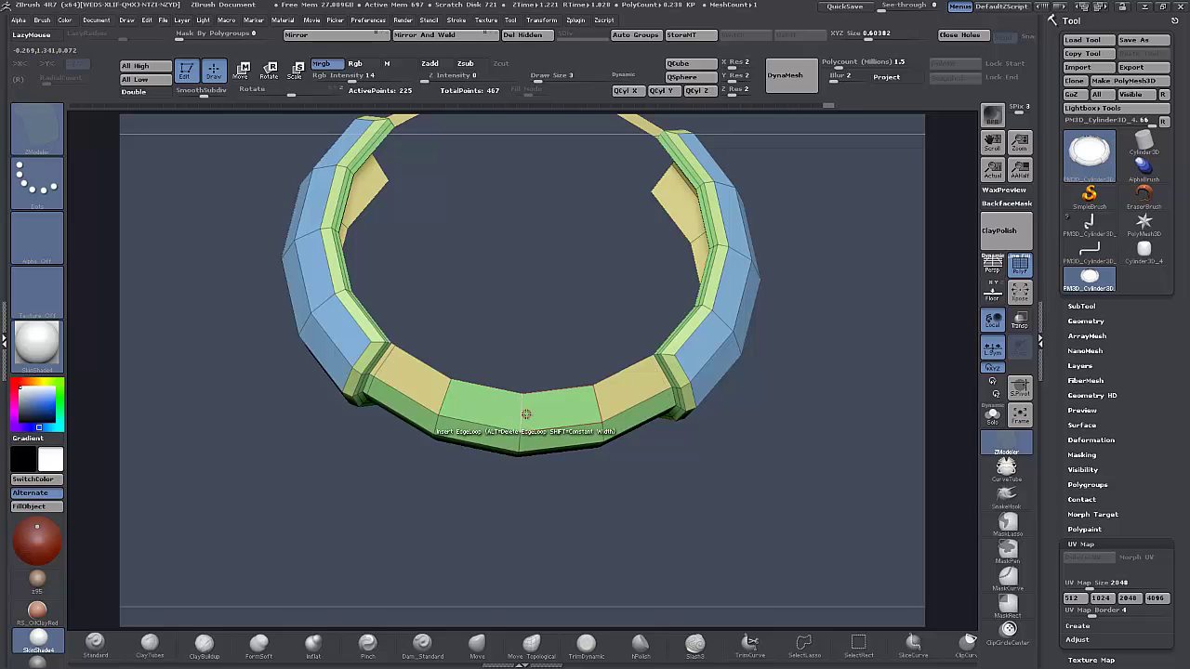
# Unhide the knob's other sections and examine the complete mesh from the front and at an angle.
pyautogui.moveTo(693, 525); pyautogui.dragTo(719, 518)
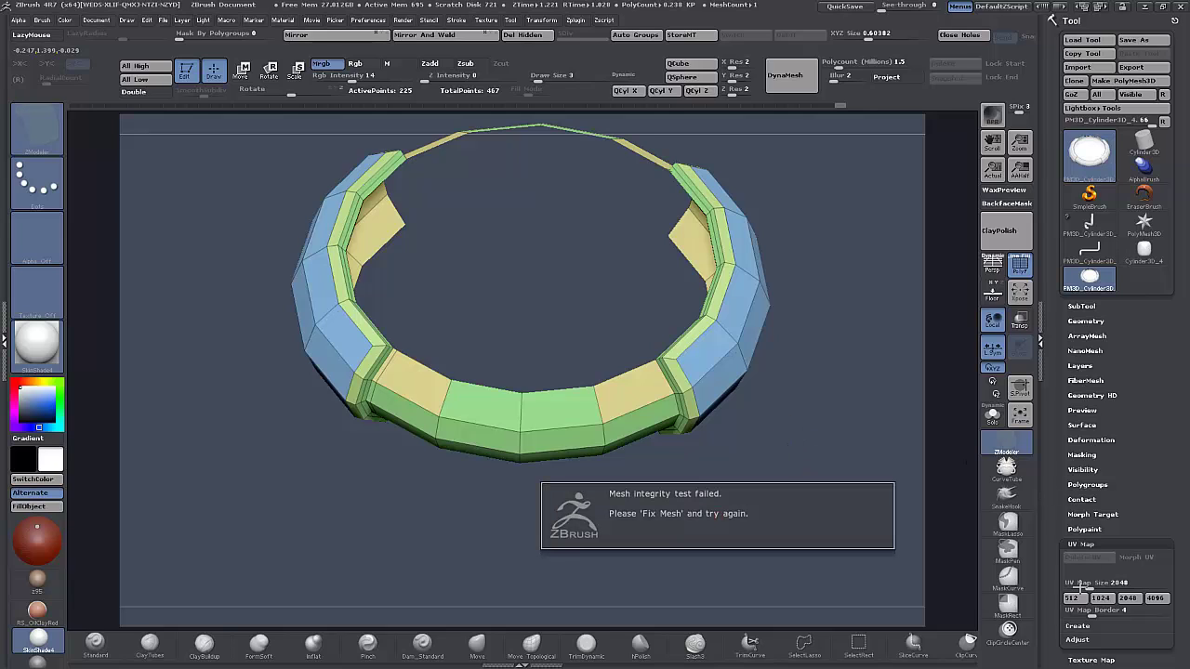
pyautogui.moveTo(1052, 517); pyautogui.dragTo(1051, 513)
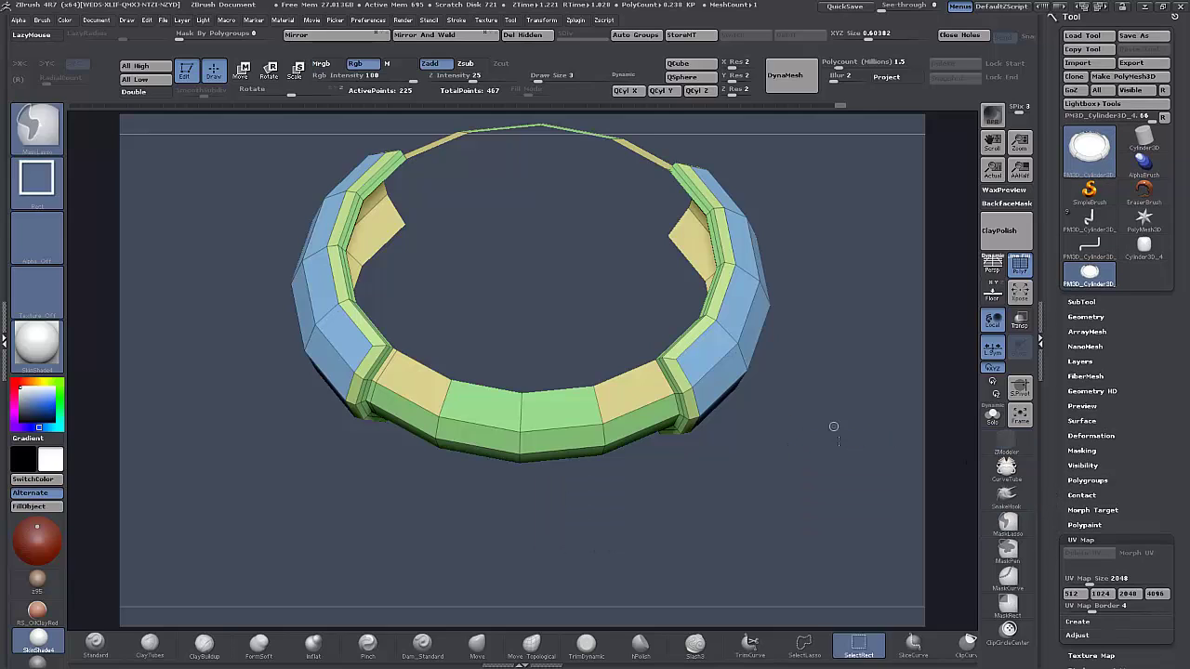
pyautogui.moveTo(834, 428)
pyautogui.keyDown('ctrl'); pyautogui.keyDown('shift'); pyautogui.mouseDown()
pyautogui.moveTo(845, 481)
pyautogui.moveTo(839, 463)
pyautogui.mouseUp(); pyautogui.keyUp('shift'); pyautogui.keyUp('ctrl')
pyautogui.keyDown('ctrl'); pyautogui.keyDown('shift'); pyautogui.click(846, 482); pyautogui.keyUp('shift'); pyautogui.keyUp('ctrl')
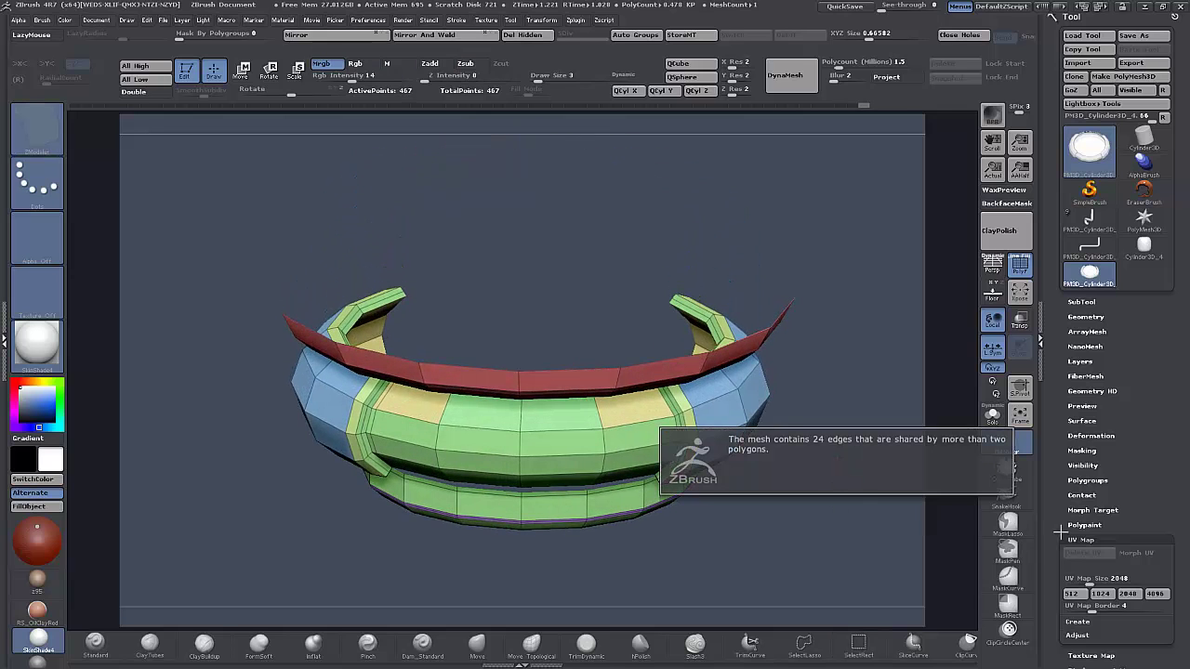
pyautogui.moveTo(1055, 537); pyautogui.dragTo(1055, 499)
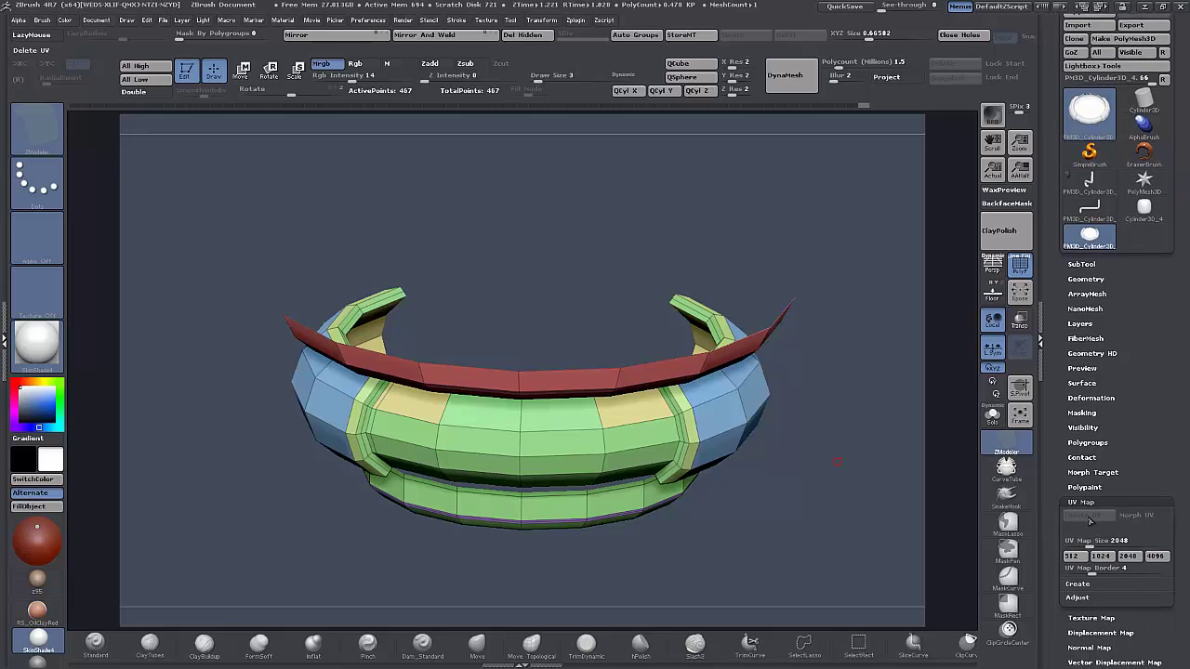
pyautogui.moveTo(838, 492)
pyautogui.mouseDown()
pyautogui.moveTo(835, 523)
pyautogui.moveTo(837, 511)
pyautogui.mouseUp()
pyautogui.press('ctrl')
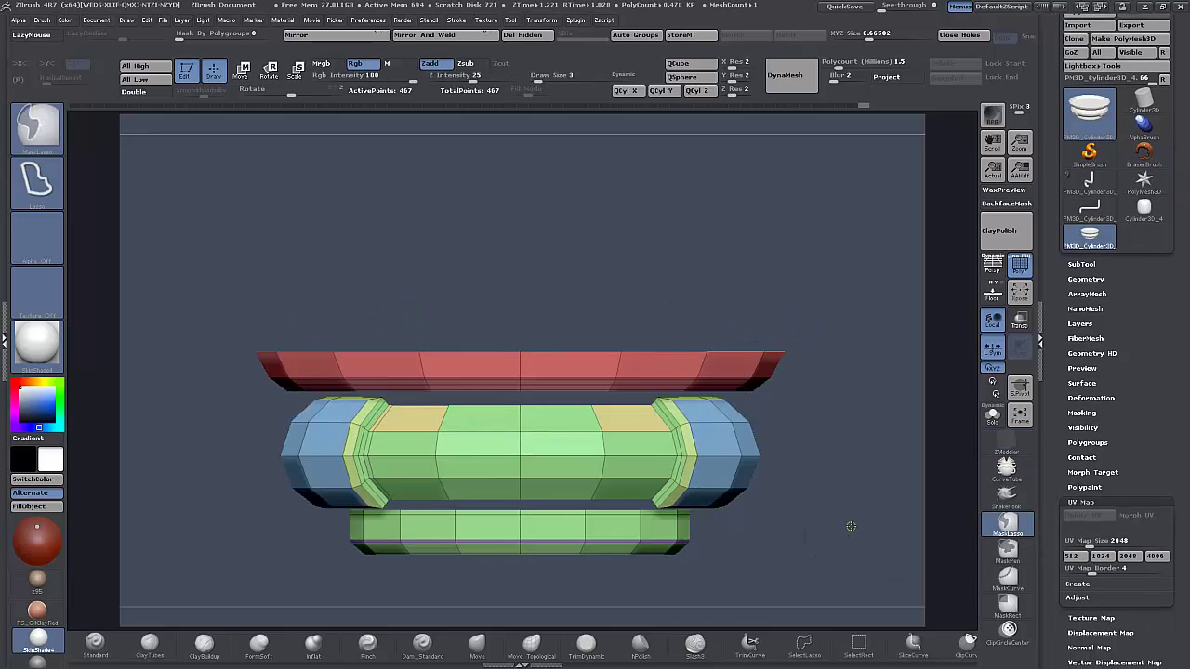
pyautogui.hotkey('ctrl', 'shift')
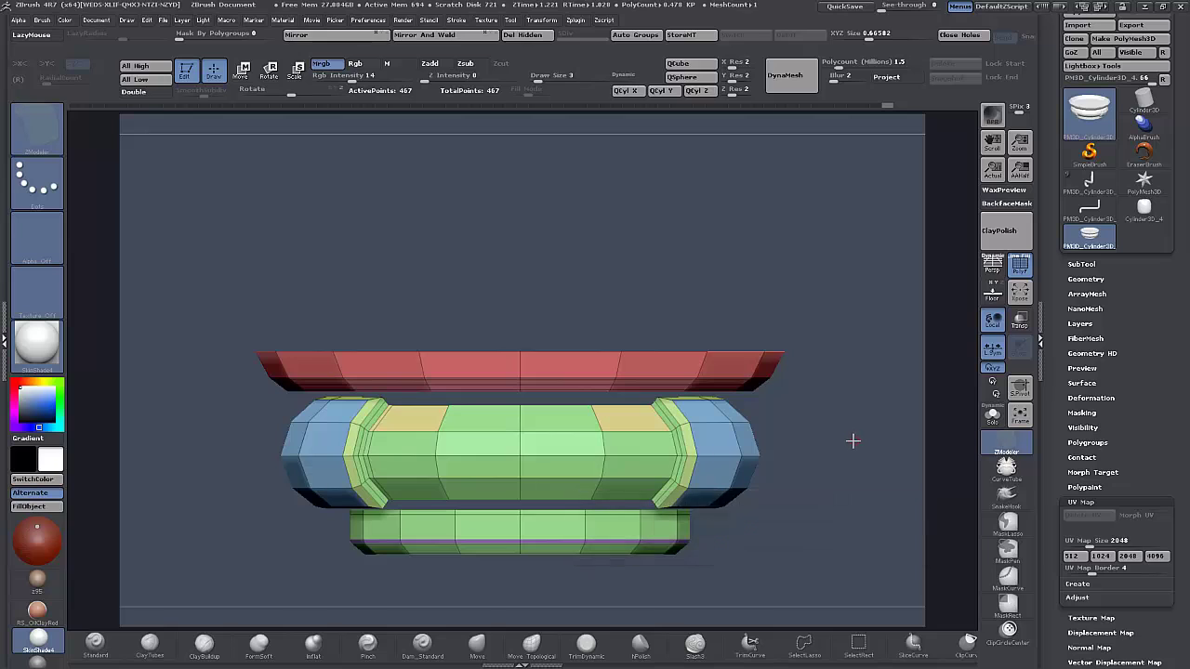
pyautogui.moveTo(856, 438); pyautogui.dragTo(940, 494)
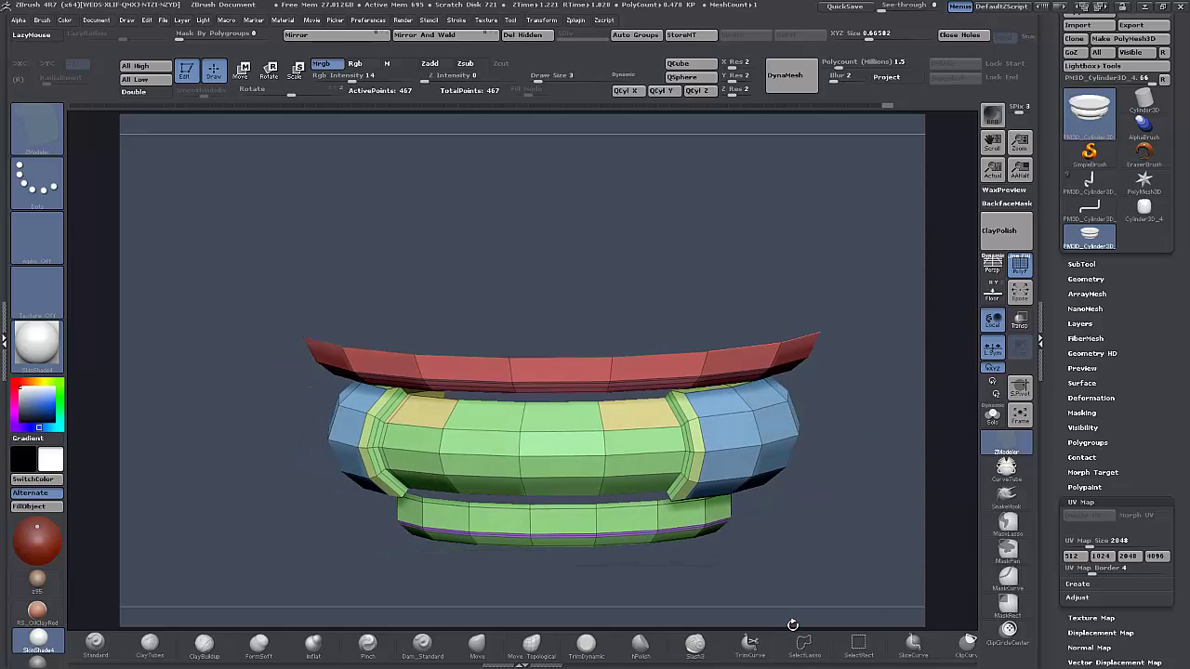
pyautogui.moveTo(828, 561); pyautogui.dragTo(836, 498)
# Set the UV map size to 512 and create planar UVs for the knob.
pyautogui.click(1075, 556)
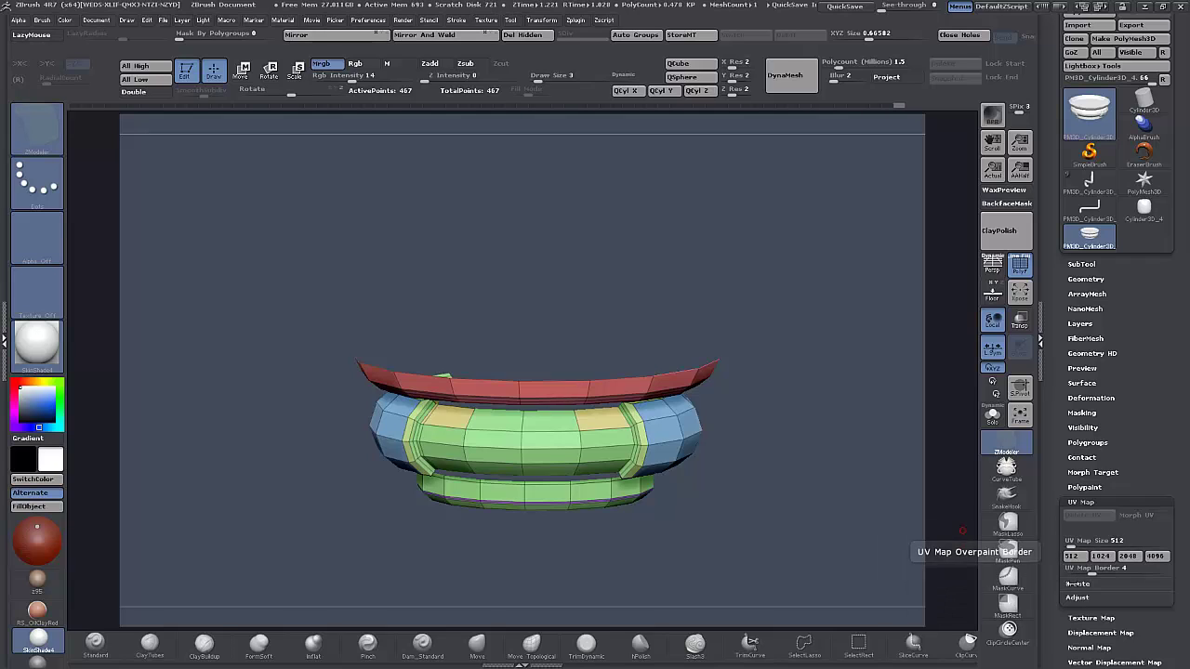
pyautogui.click(1077, 584)
pyautogui.click(1083, 610)
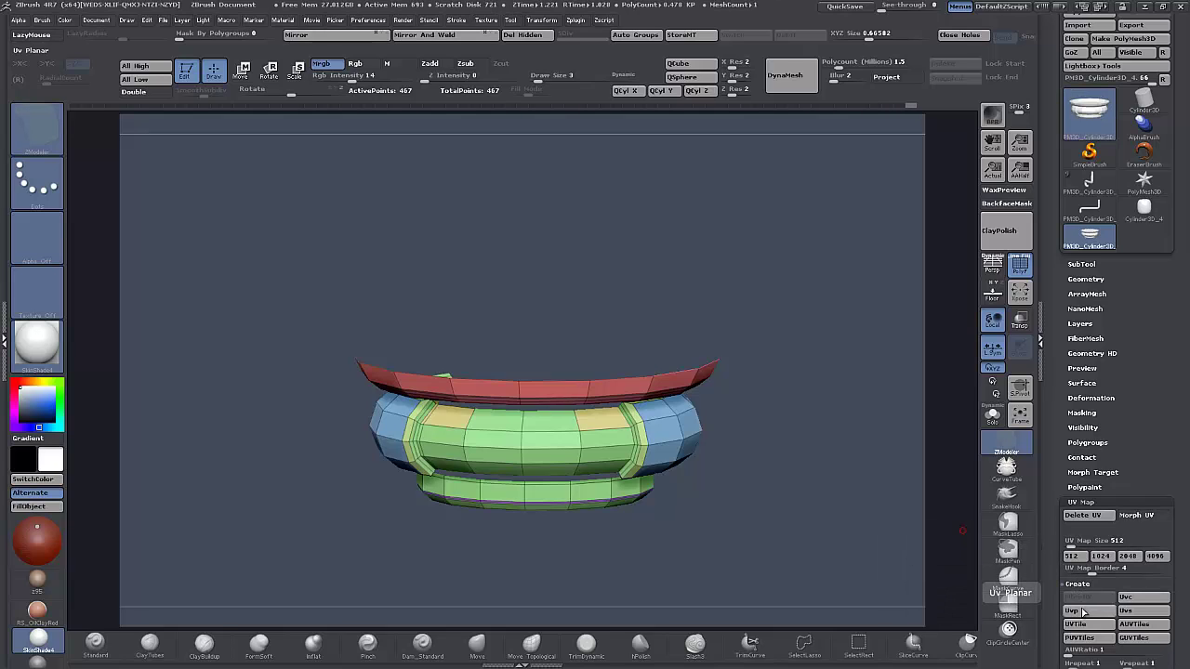
# Delete the knob's planar UVs.
pyautogui.moveTo(838, 495); pyautogui.dragTo(815, 500)
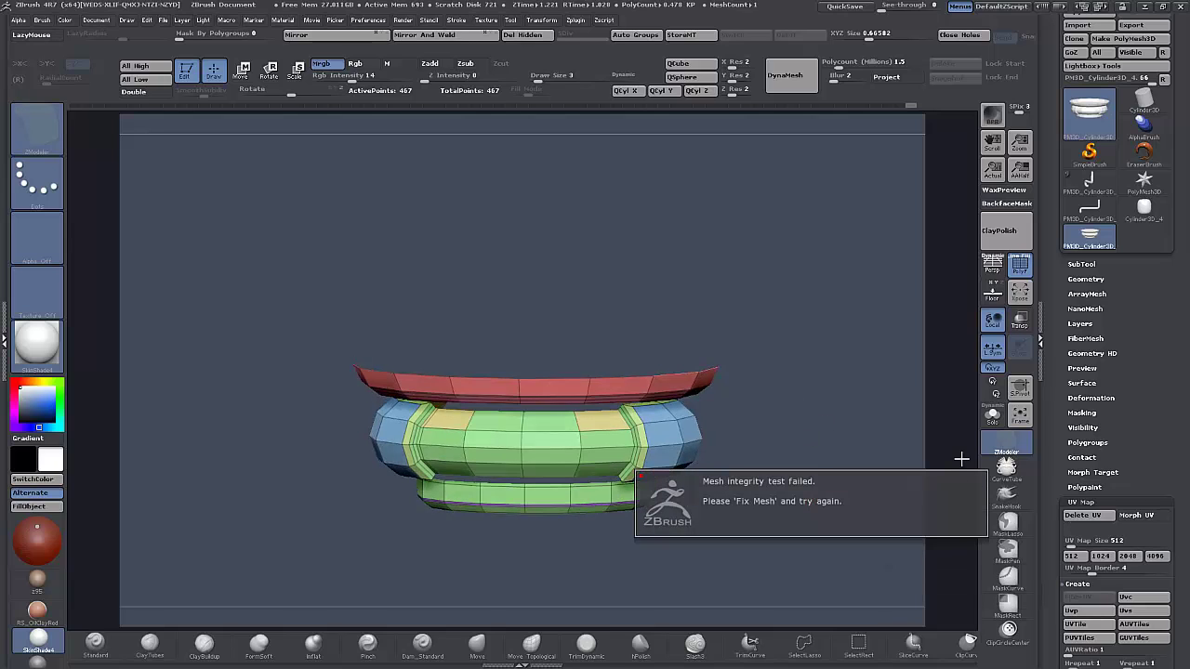
pyautogui.moveTo(929, 442); pyautogui.dragTo(894, 450)
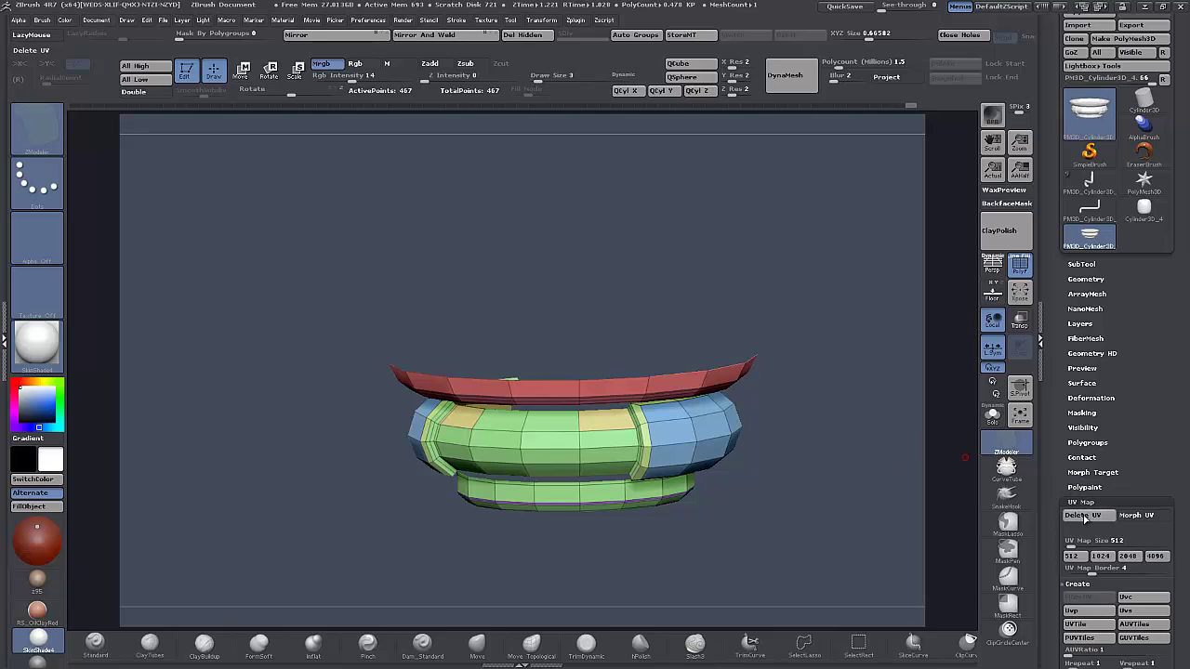
pyautogui.click(1084, 515)
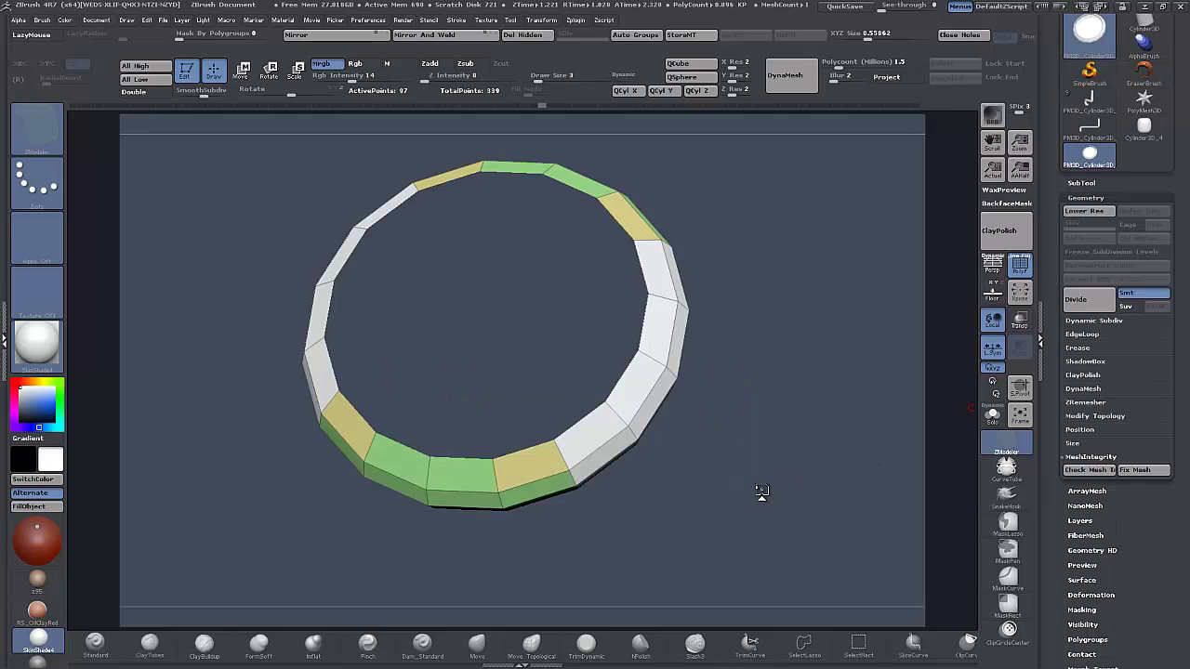
# Run Fix Mesh on the knob while only the plain, unextruded middle ring is shown.
pyautogui.moveTo(761, 491); pyautogui.dragTo(754, 495)
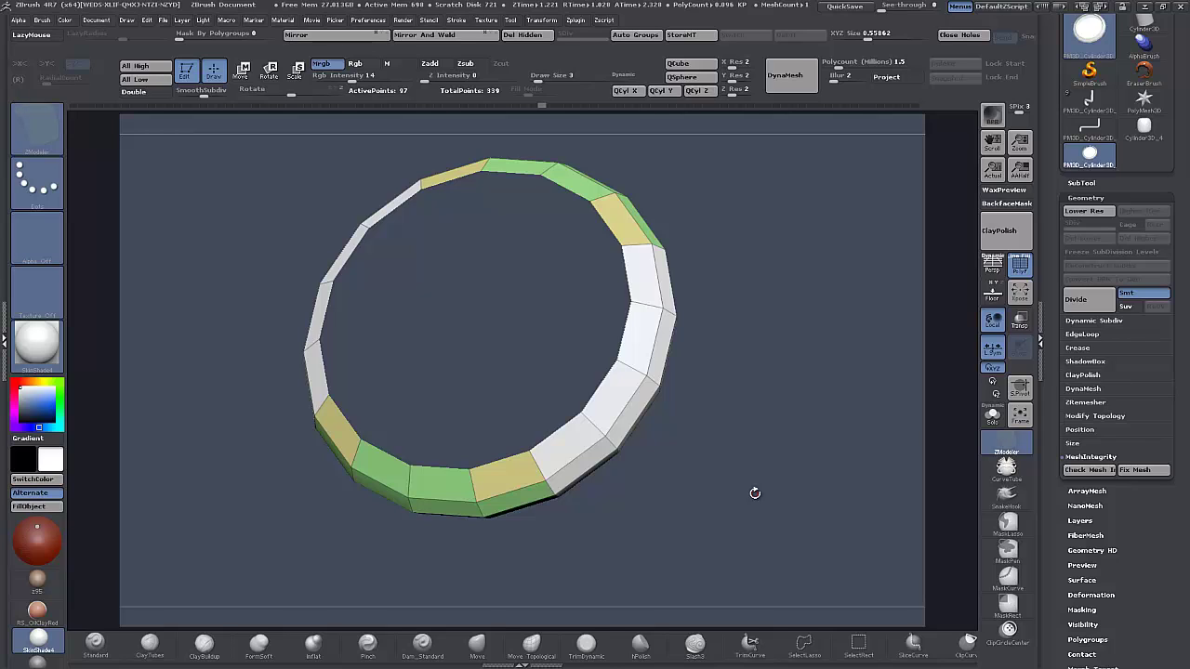
pyautogui.moveTo(754, 476); pyautogui.dragTo(578, 369)
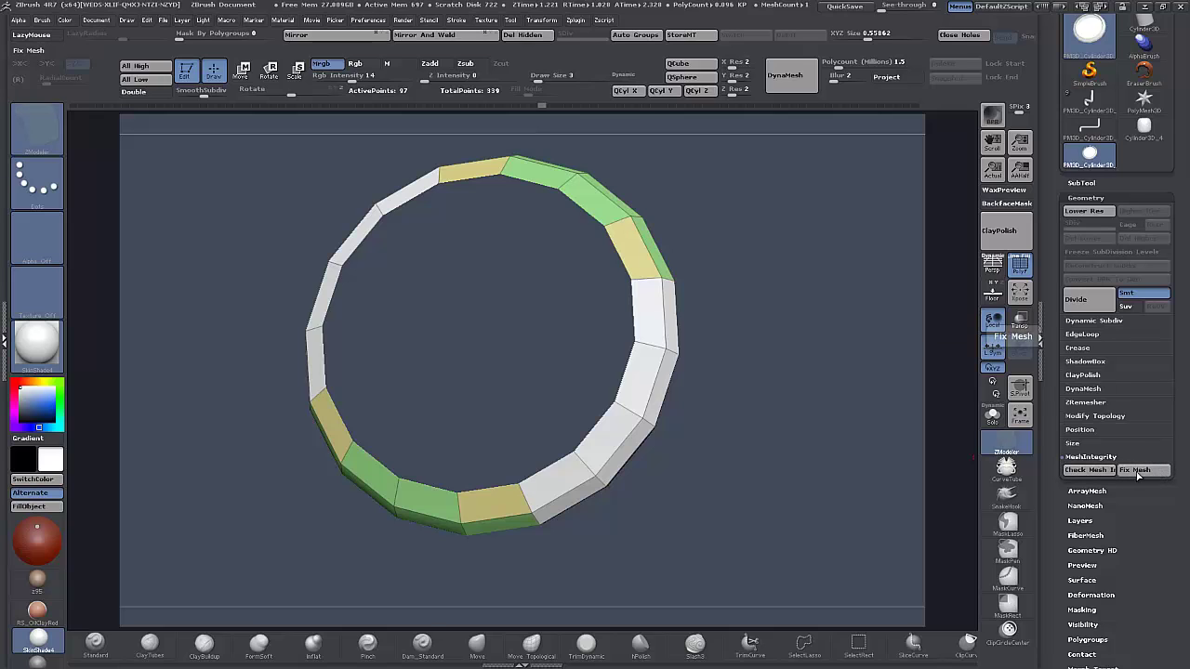
pyautogui.click(1136, 471)
pyautogui.moveTo(781, 445)
pyautogui.mouseDown()
pyautogui.moveTo(775, 415)
pyautogui.moveTo(800, 425)
pyautogui.moveTo(778, 447)
pyautogui.mouseUp()
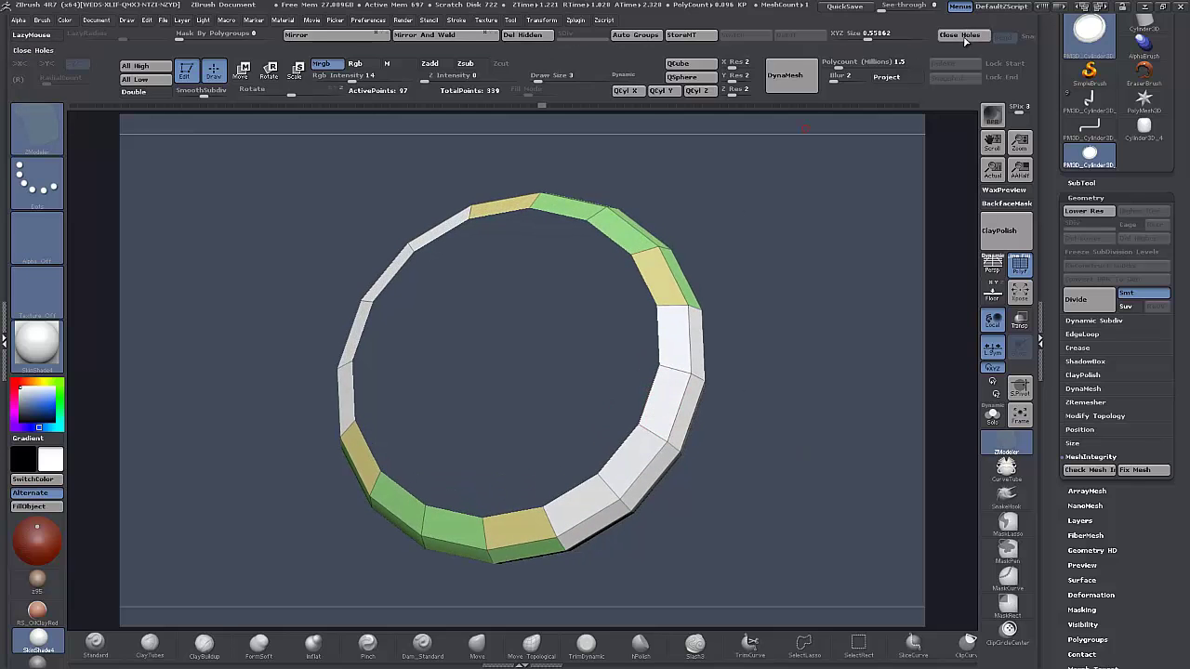
# Show all of the knob's sections and assign polygroups by topology continuity with Auto Groups.
pyautogui.click(646, 393)
pyautogui.moveTo(791, 415); pyautogui.dragTo(777, 325)
pyautogui.moveTo(791, 265); pyautogui.dragTo(801, 402)
pyautogui.click(636, 35)
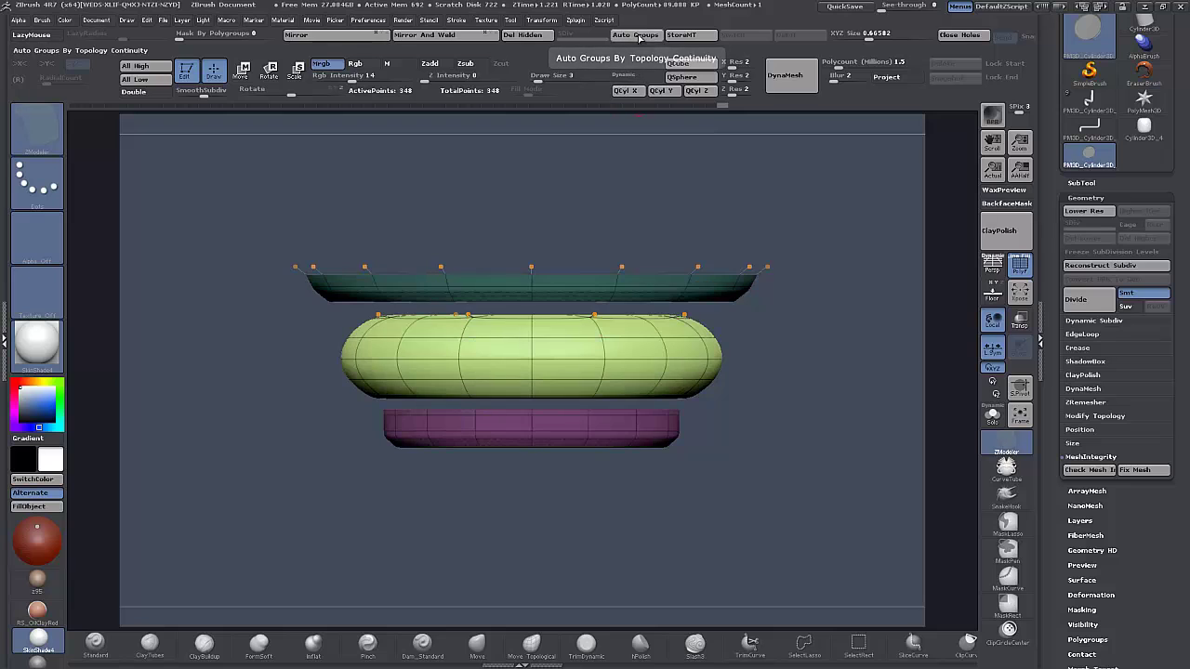
# Isolate the knob's rounded middle section by hiding the sections above and below it.
pyautogui.hotkey('ctrl', 'shift')
pyautogui.keyDown('ctrl'); pyautogui.keyDown('shift'); pyautogui.click(492, 338); pyautogui.keyUp('shift'); pyautogui.keyUp('ctrl')
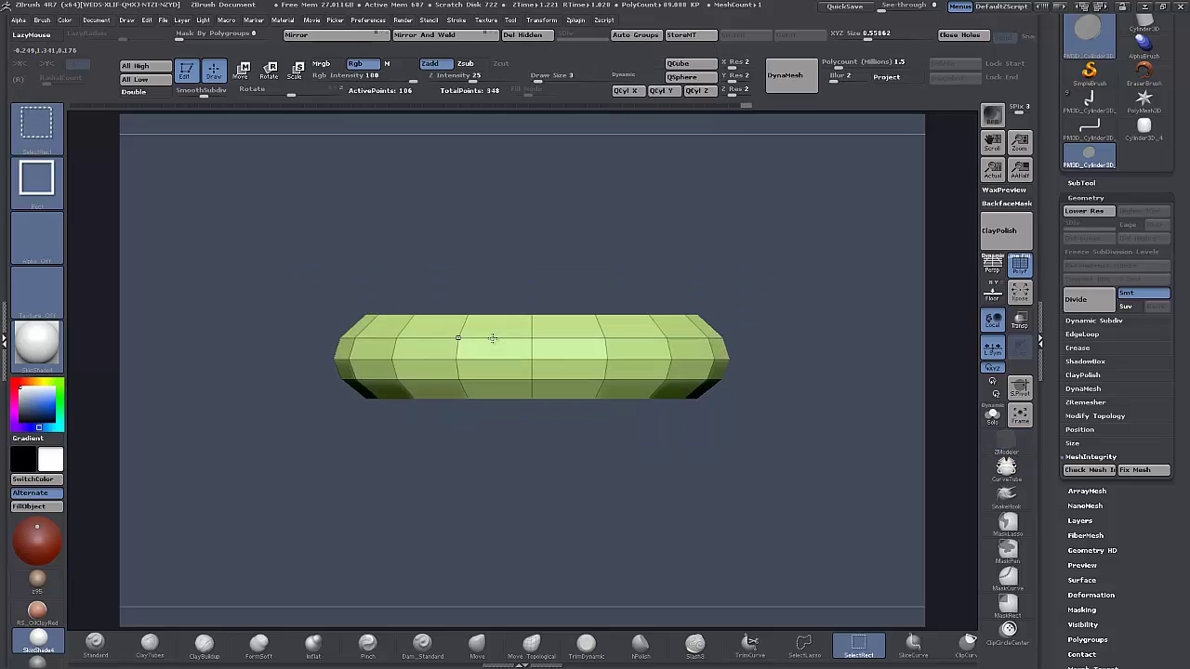
pyautogui.moveTo(758, 469)
pyautogui.mouseDown()
pyautogui.moveTo(760, 523)
pyautogui.moveTo(740, 579)
pyautogui.mouseUp()
pyautogui.moveTo(746, 469); pyautogui.dragTo(744, 488)
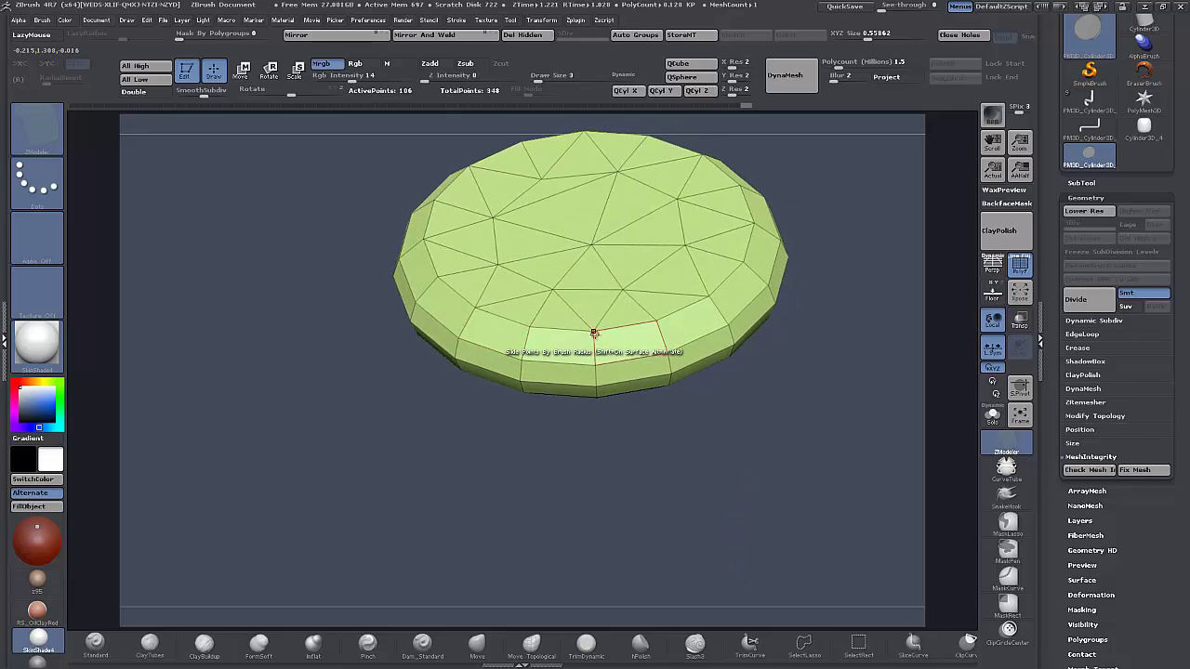
# Mark the outer rim polygons on two opposite sides of the middle section as a temporary polygroup for the grips.
pyautogui.moveTo(611, 455); pyautogui.dragTo(646, 453)
pyautogui.moveTo(778, 416); pyautogui.dragTo(768, 479)
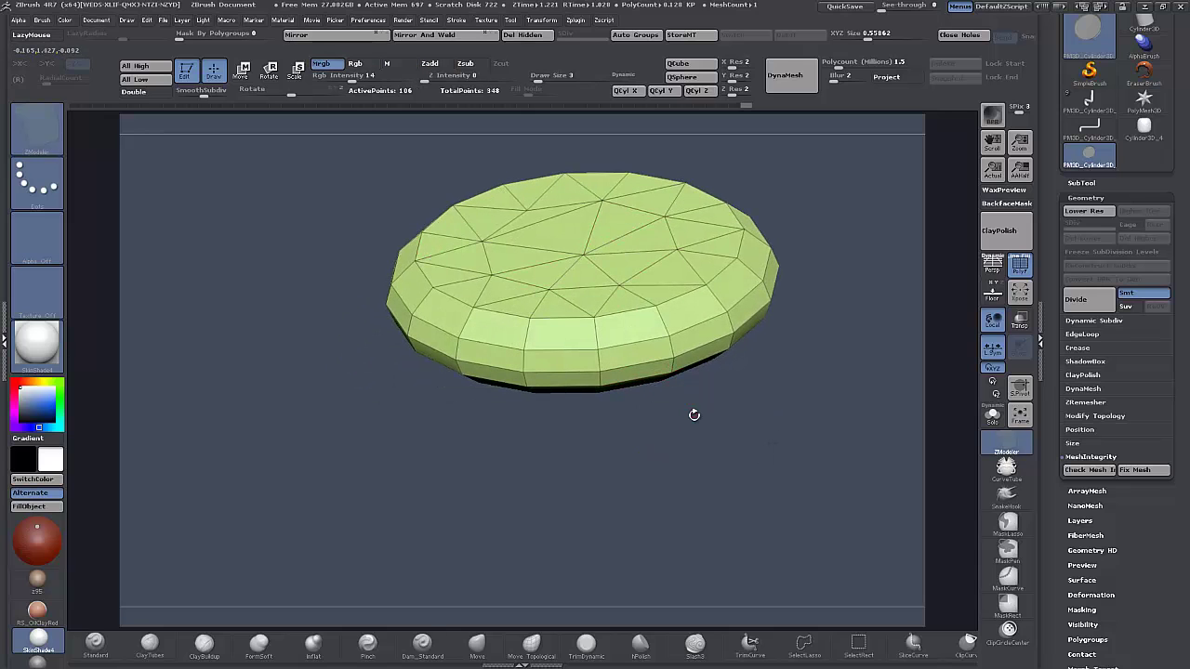
pyautogui.moveTo(694, 414); pyautogui.dragTo(729, 537)
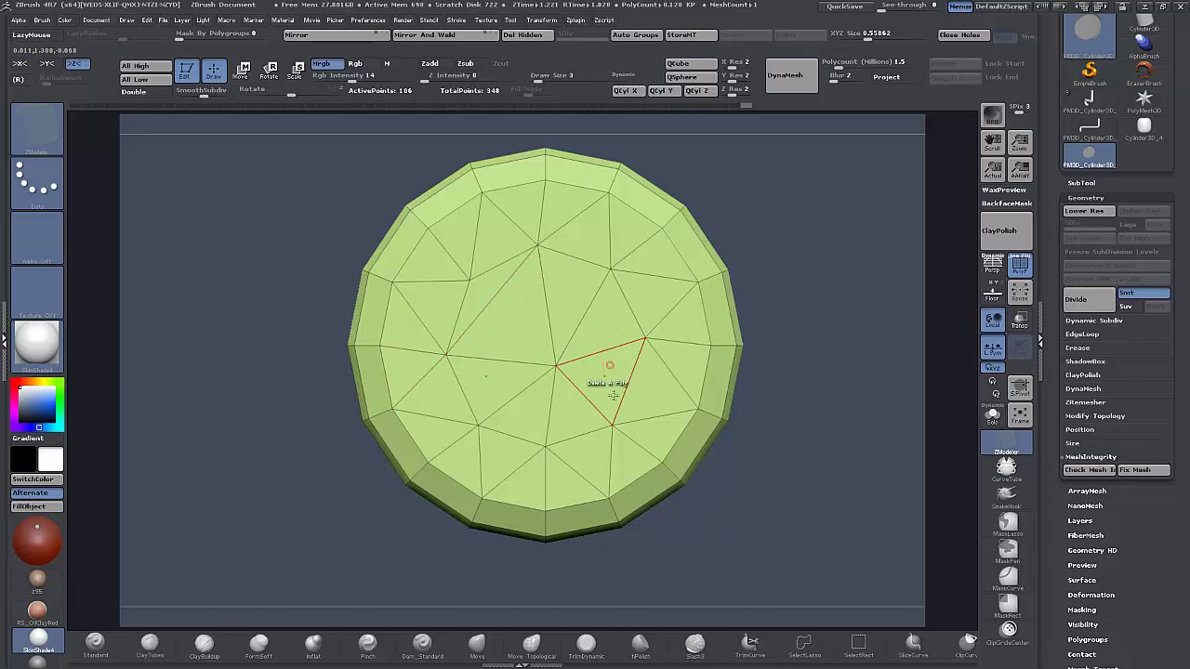
pyautogui.moveTo(691, 443)
pyautogui.mouseDown()
pyautogui.moveTo(716, 381)
pyautogui.moveTo(707, 251)
pyautogui.mouseUp()
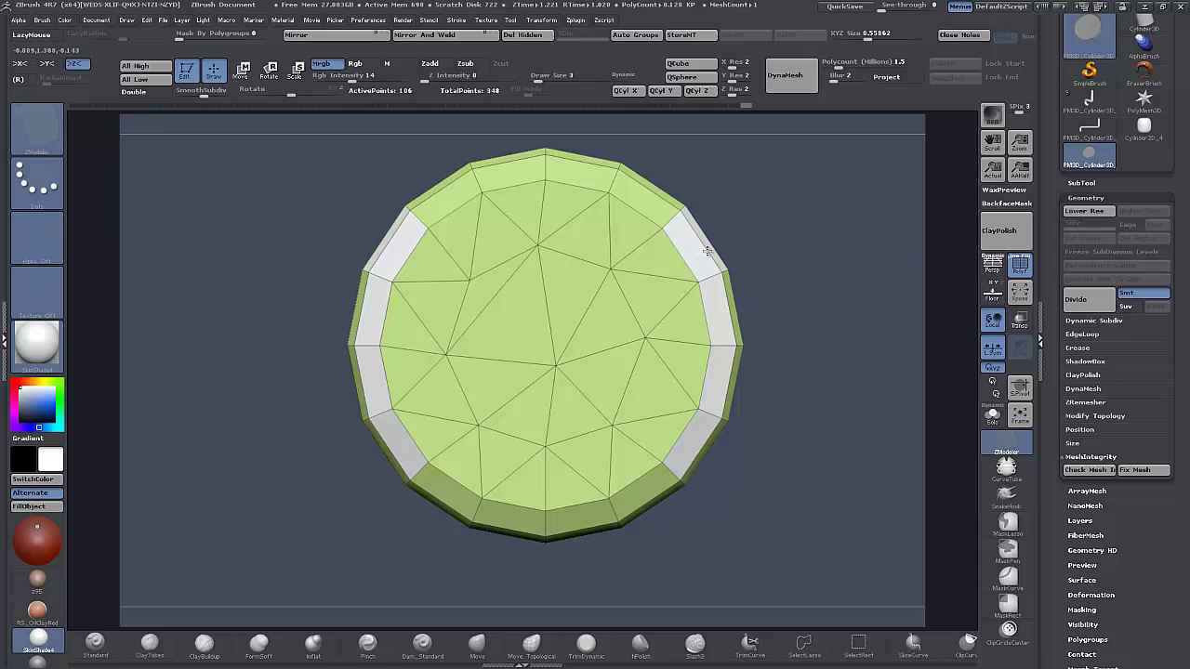
pyautogui.moveTo(723, 308)
pyautogui.keyDown('alt'); pyautogui.mouseDown()
pyautogui.moveTo(731, 354)
pyautogui.moveTo(703, 453)
pyautogui.mouseUp(); pyautogui.keyUp('alt')
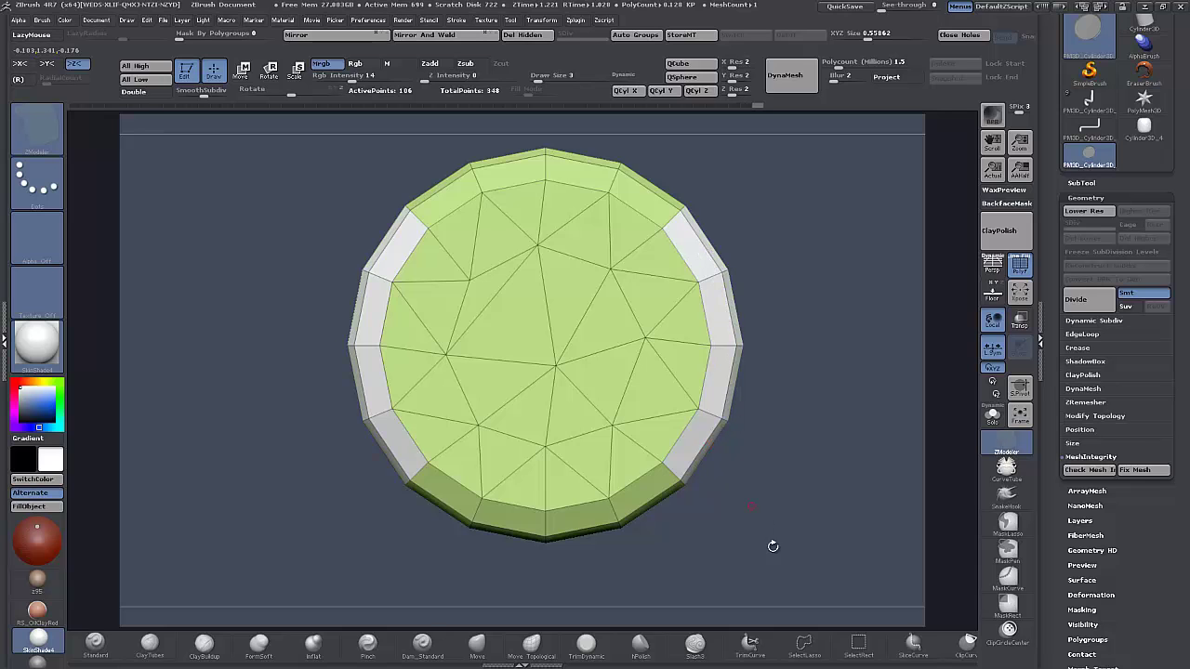
pyautogui.moveTo(771, 547)
pyautogui.mouseDown()
pyautogui.moveTo(695, 516)
pyautogui.moveTo(716, 464)
pyautogui.moveTo(744, 449)
pyautogui.moveTo(756, 329)
pyautogui.moveTo(791, 285)
pyautogui.moveTo(781, 265)
pyautogui.mouseUp()
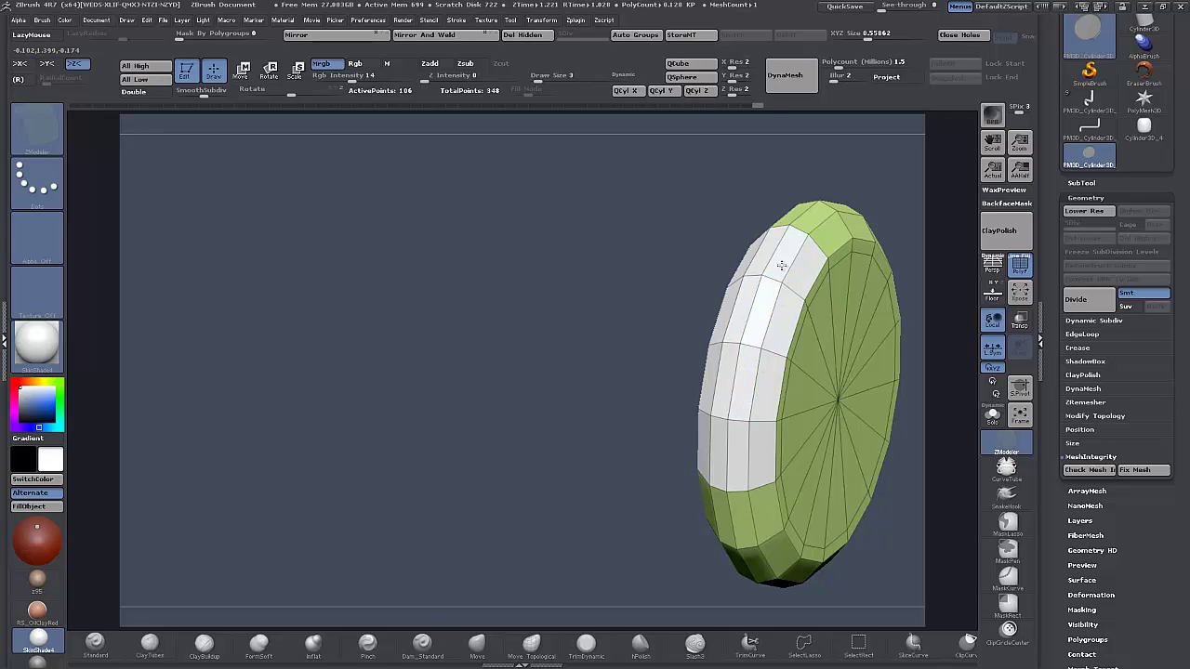
pyautogui.moveTo(690, 296)
pyautogui.mouseDown()
pyautogui.moveTo(473, 340)
pyautogui.moveTo(493, 335)
pyautogui.mouseUp()
pyautogui.moveTo(729, 567); pyautogui.dragTo(712, 473)
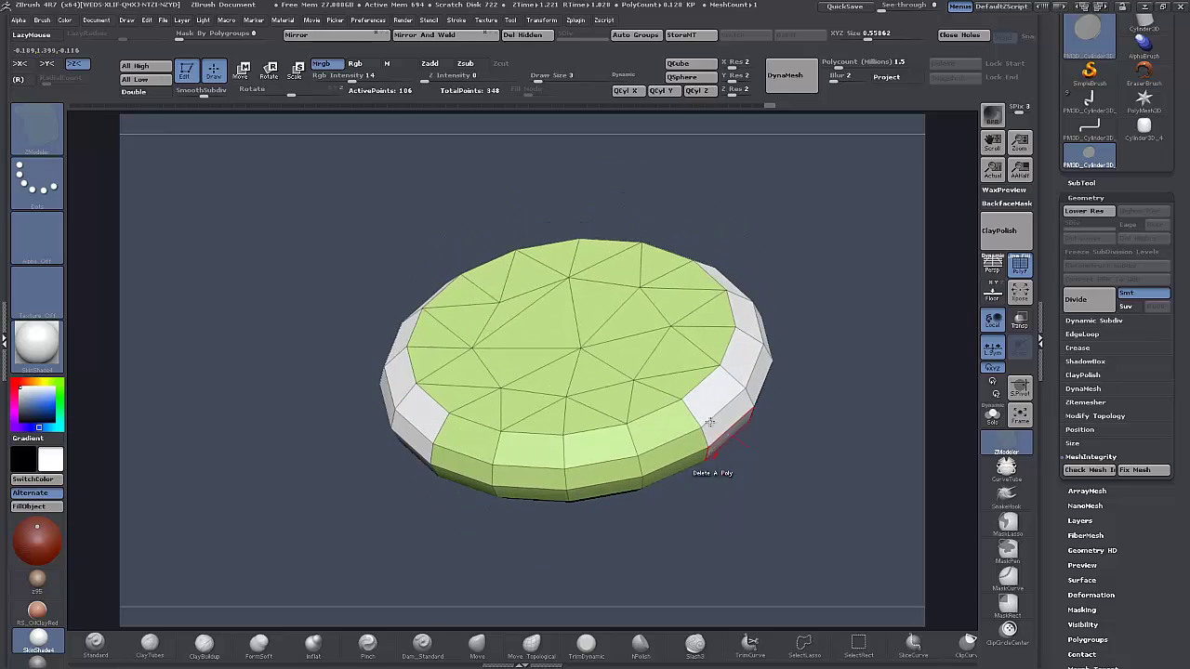
# Extrude the marked side polygons slightly outward using QMesh with the A Single Poly target.
pyautogui.press('space')
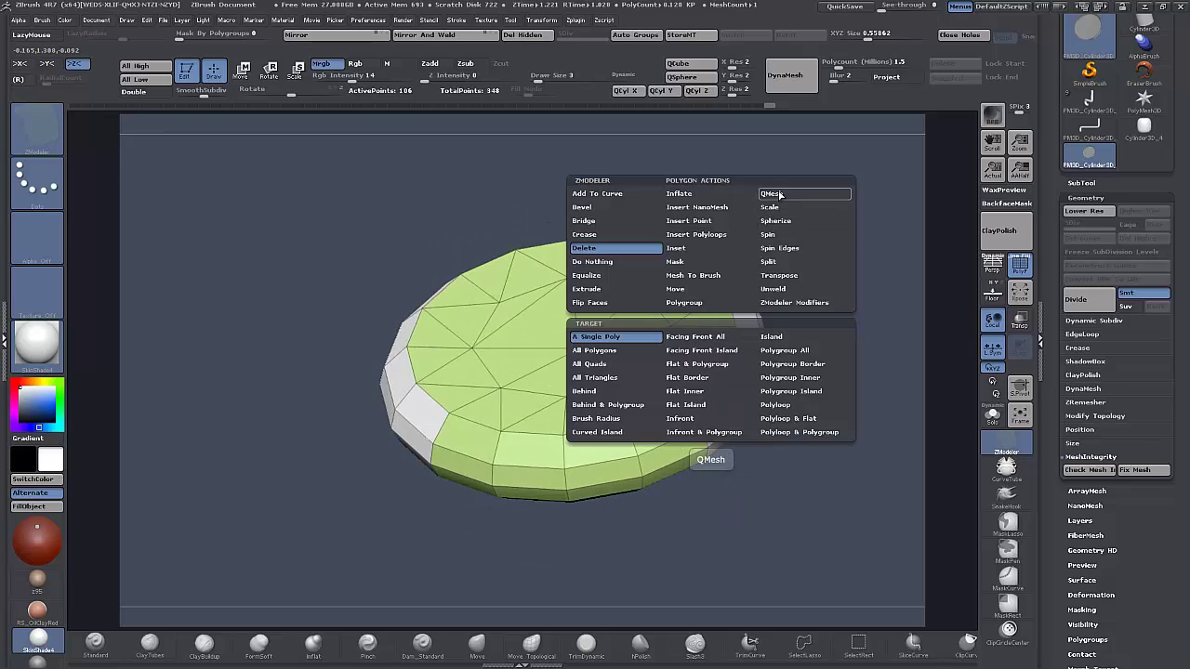
pyautogui.click(805, 194)
pyautogui.click(597, 337)
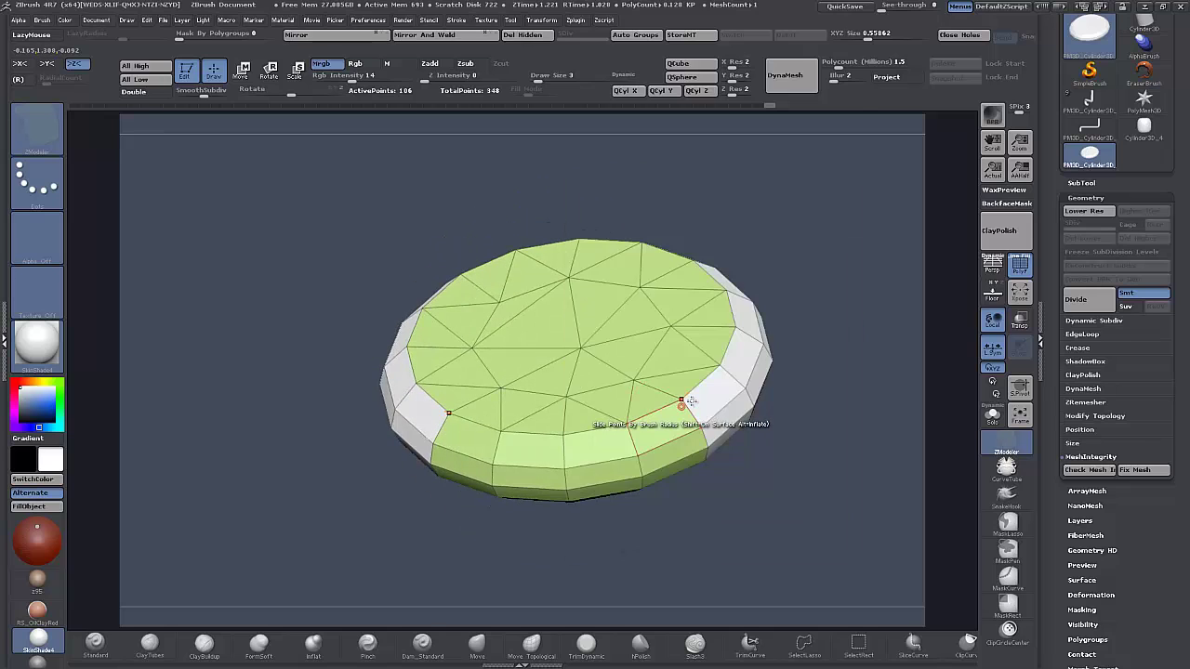
pyautogui.moveTo(708, 407); pyautogui.dragTo(713, 402)
# Extrude both side grips outward a second small step using QMesh with the Polygroup Island target.
pyautogui.press('space')
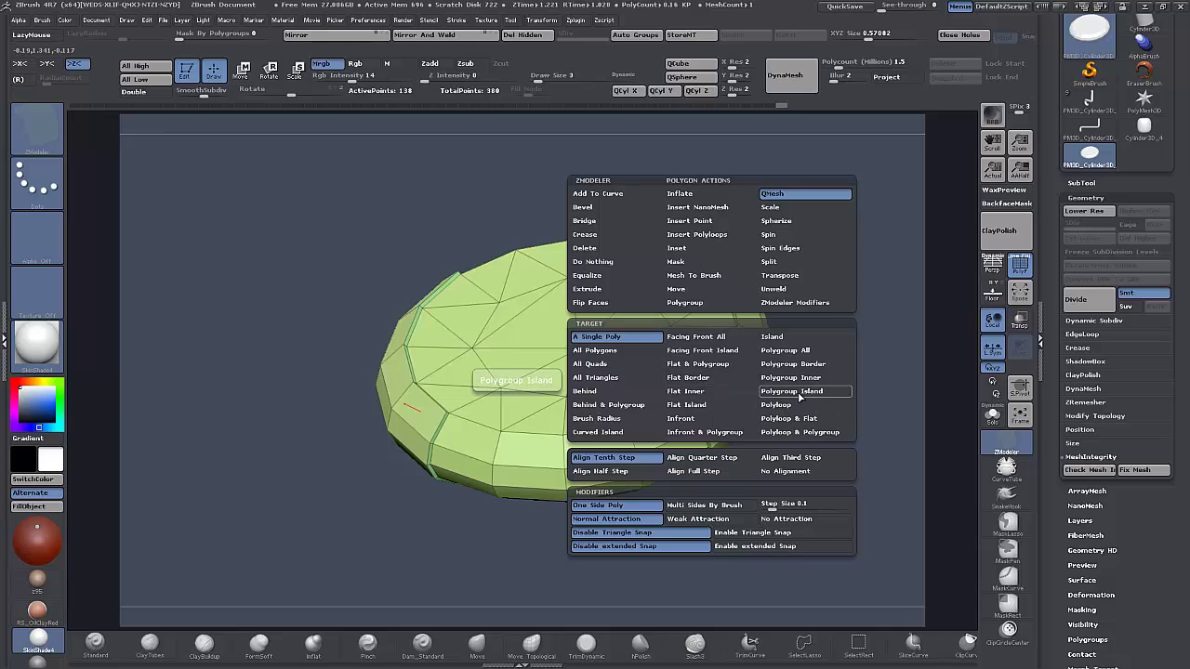
pyautogui.click(798, 391)
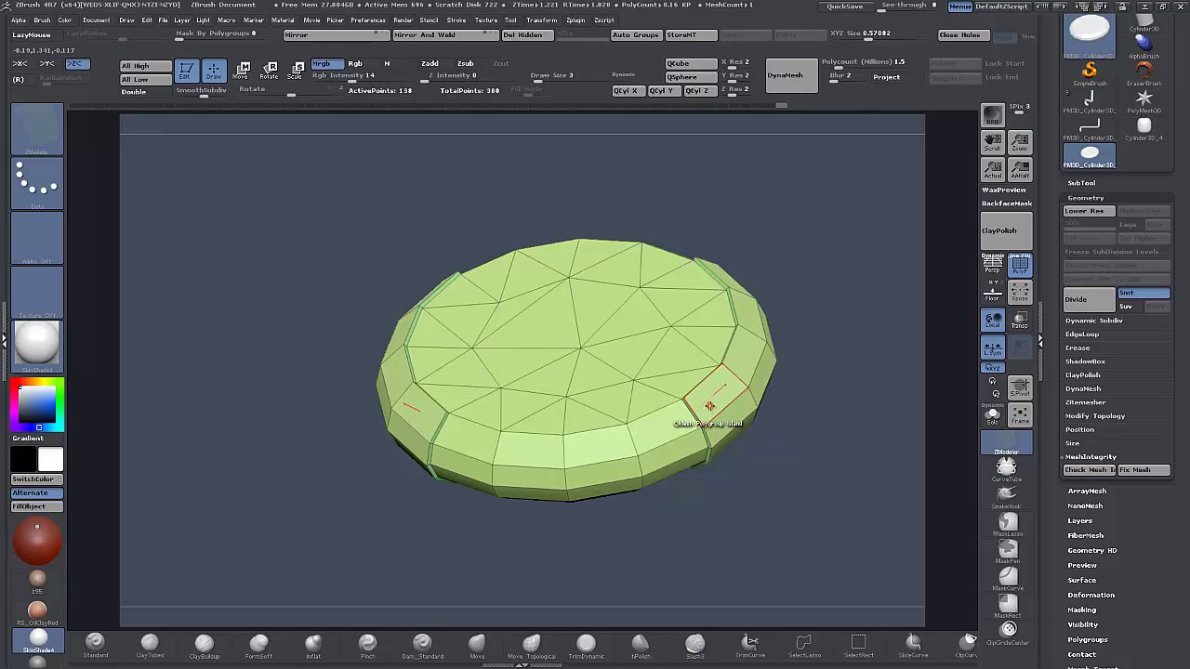
pyautogui.click(710, 405)
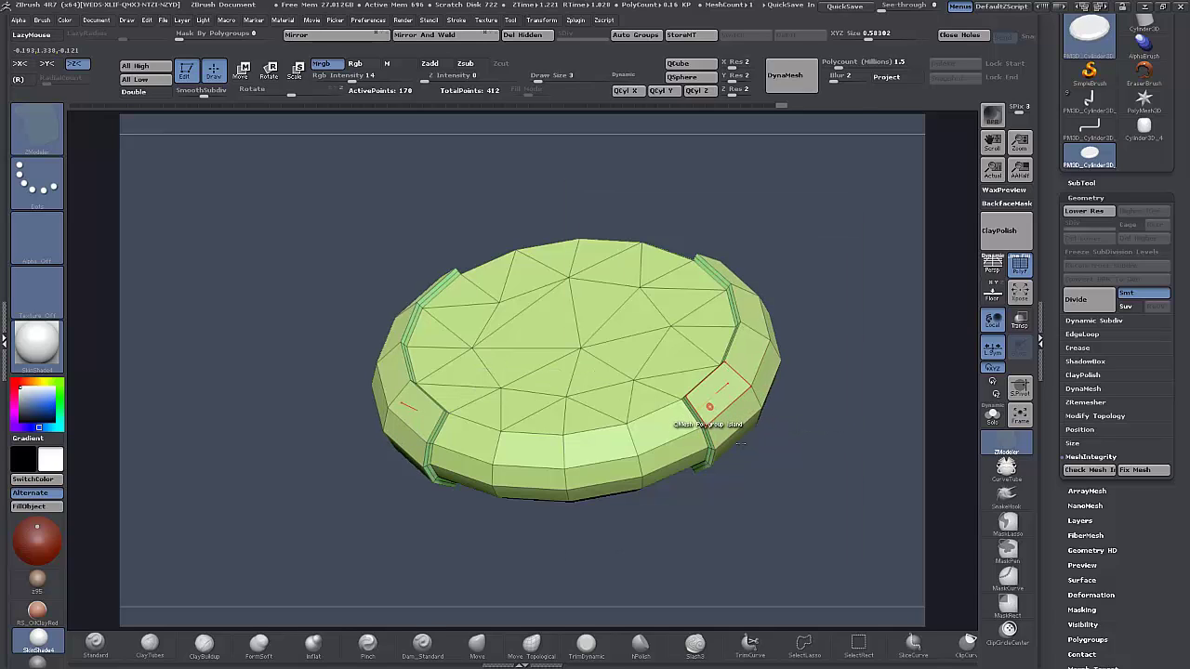
pyautogui.moveTo(741, 443); pyautogui.dragTo(768, 483)
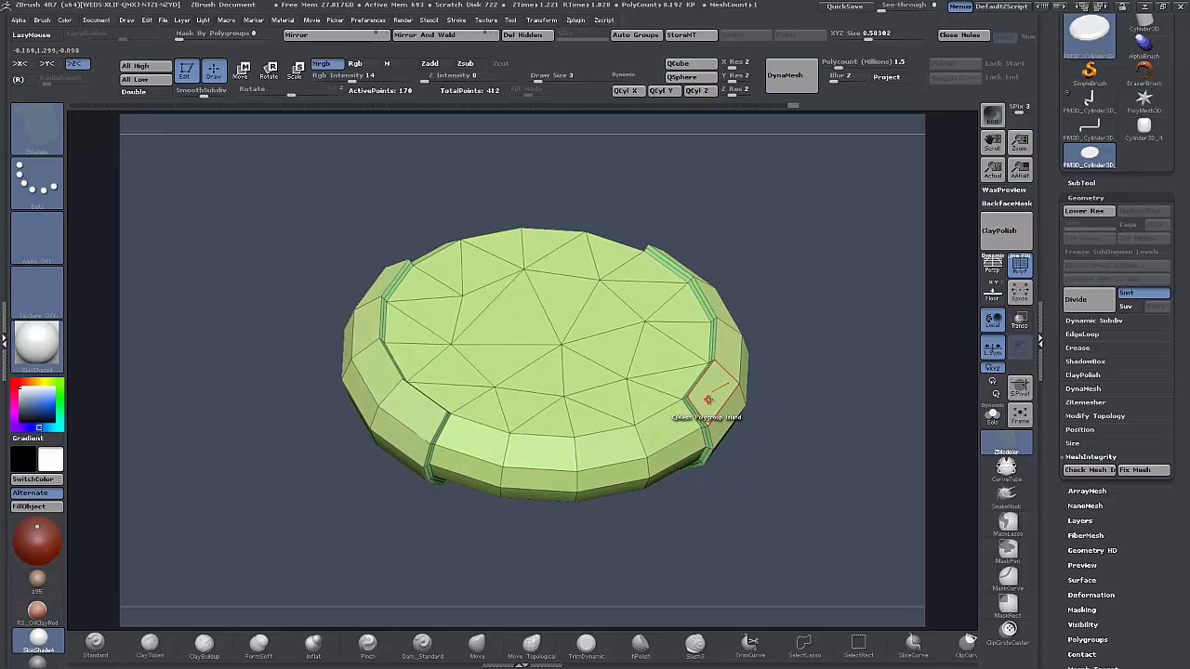
# Inset the outer faces of both side grips using the Polygroup Island target to create a narrow border.
pyautogui.press('space')
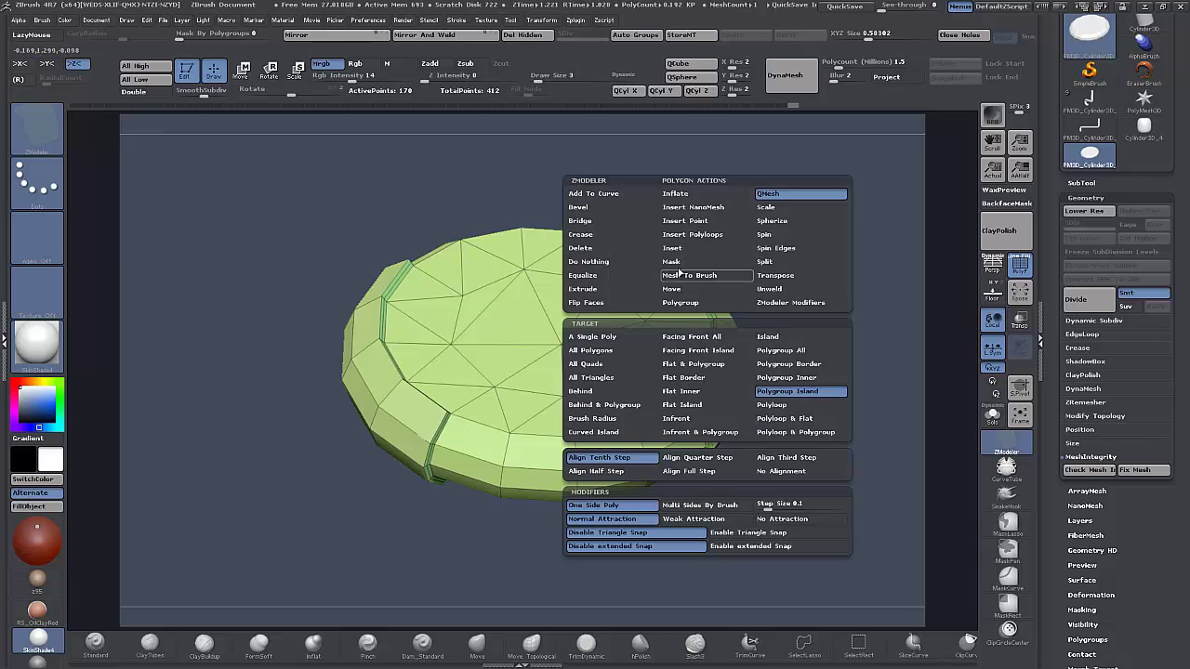
pyautogui.click(681, 247)
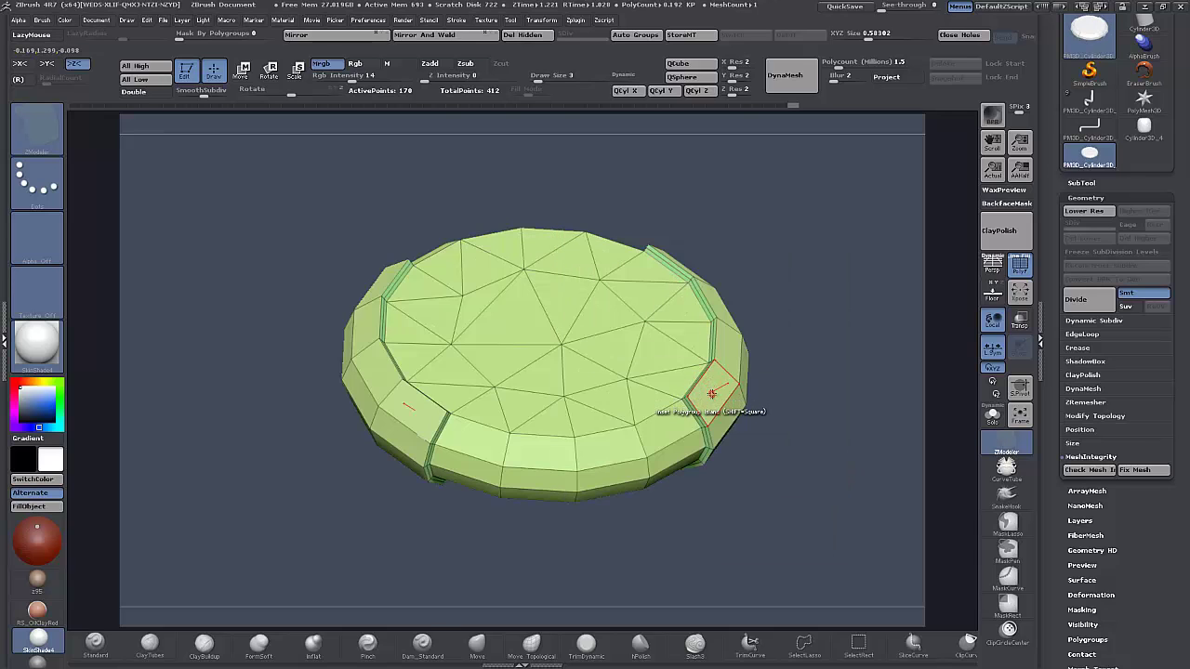
pyautogui.click(711, 396)
pyautogui.click(711, 396)
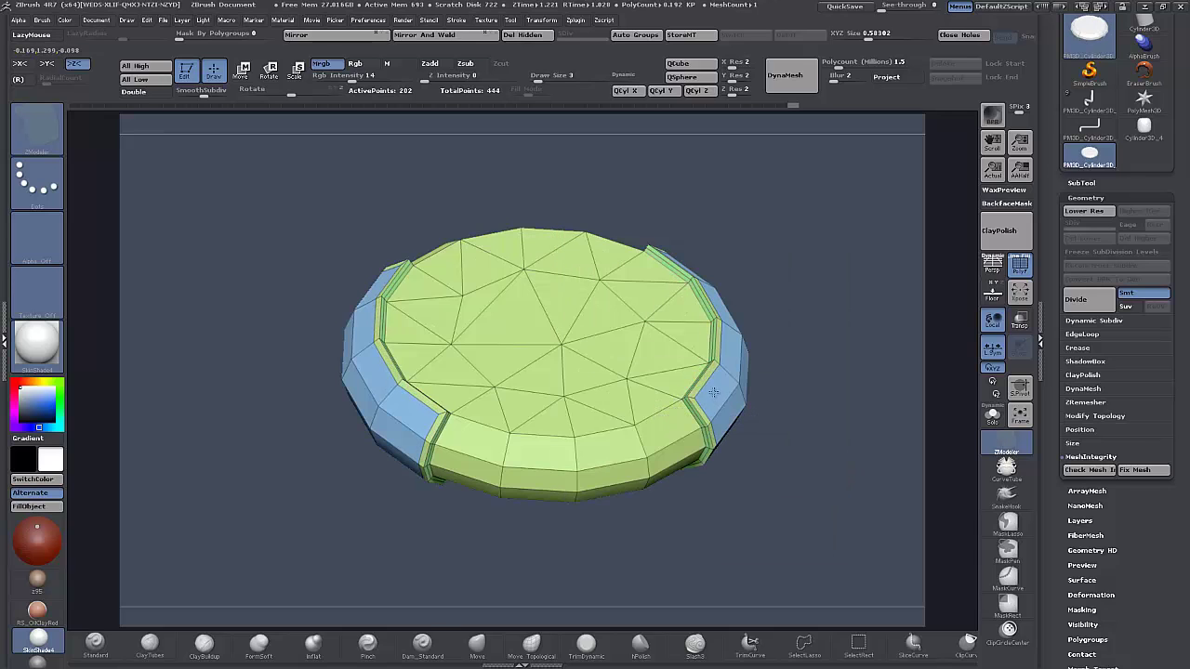
# Inflate the inset faces of both side grips slightly outward using the Polygroup Island target.
pyautogui.press('space')
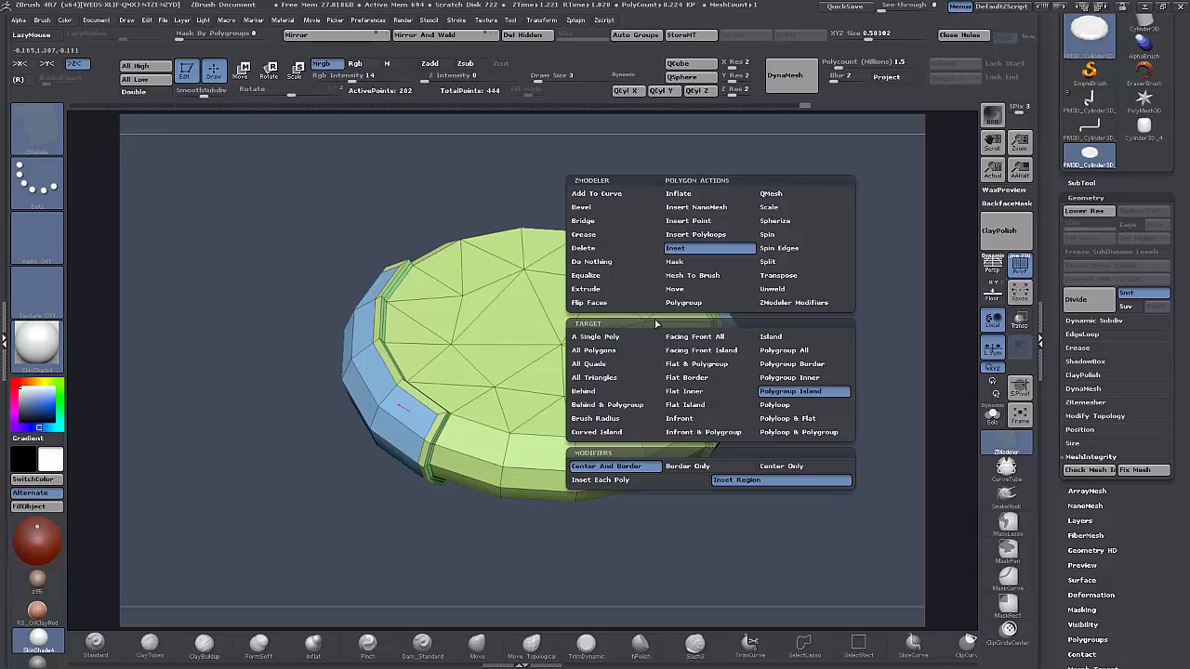
pyautogui.click(679, 193)
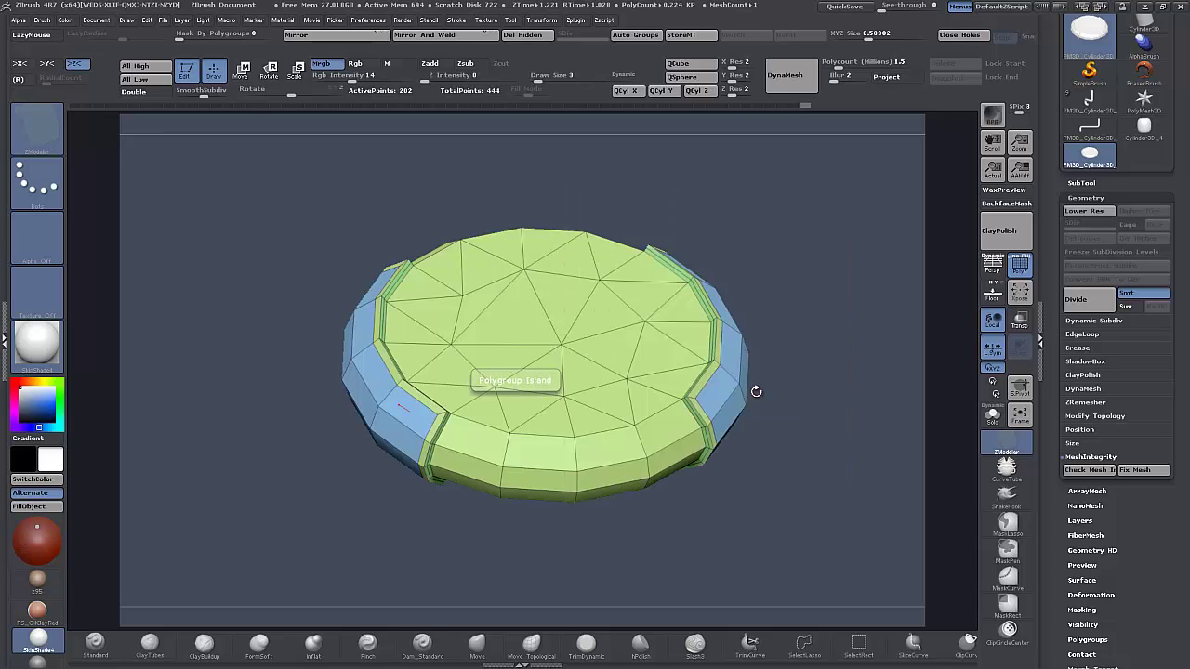
pyautogui.moveTo(716, 390); pyautogui.dragTo(716, 397)
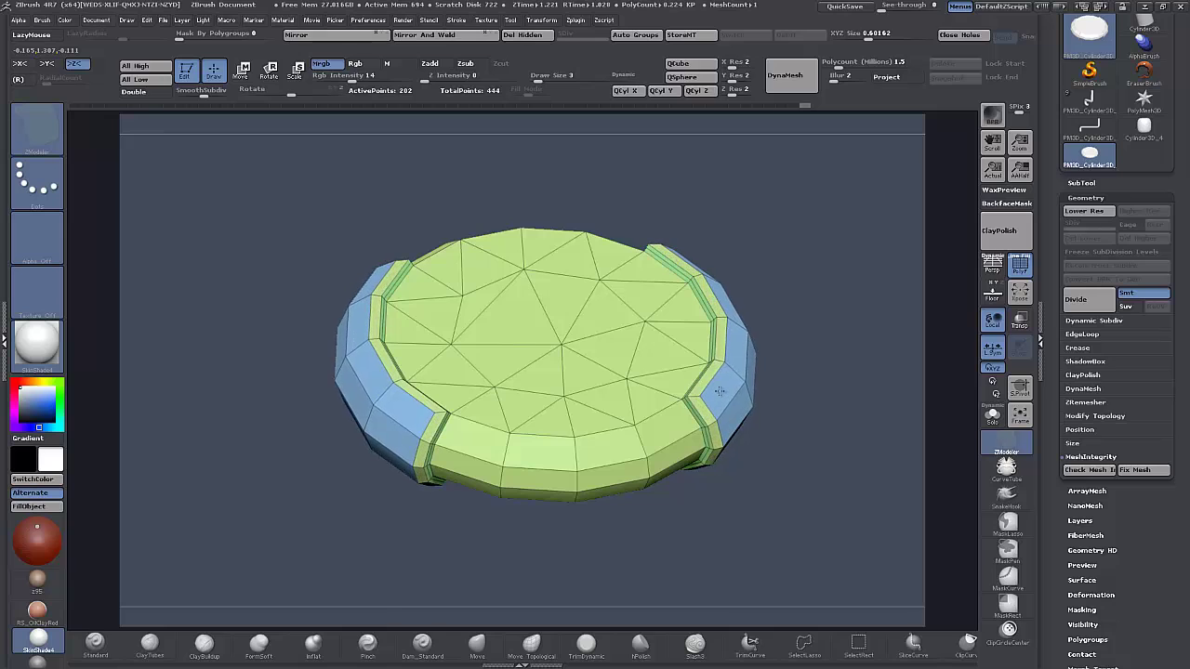
# Preview all of the knob's sections with dynamic subdivision smoothing to examine the side grips.
pyautogui.moveTo(797, 496)
pyautogui.mouseDown()
pyautogui.moveTo(813, 505)
pyautogui.moveTo(798, 400)
pyautogui.moveTo(808, 496)
pyautogui.mouseUp()
pyautogui.hotkey('ctrl', 'z')
pyautogui.hotkey('shift', 'd')
pyautogui.press('d')
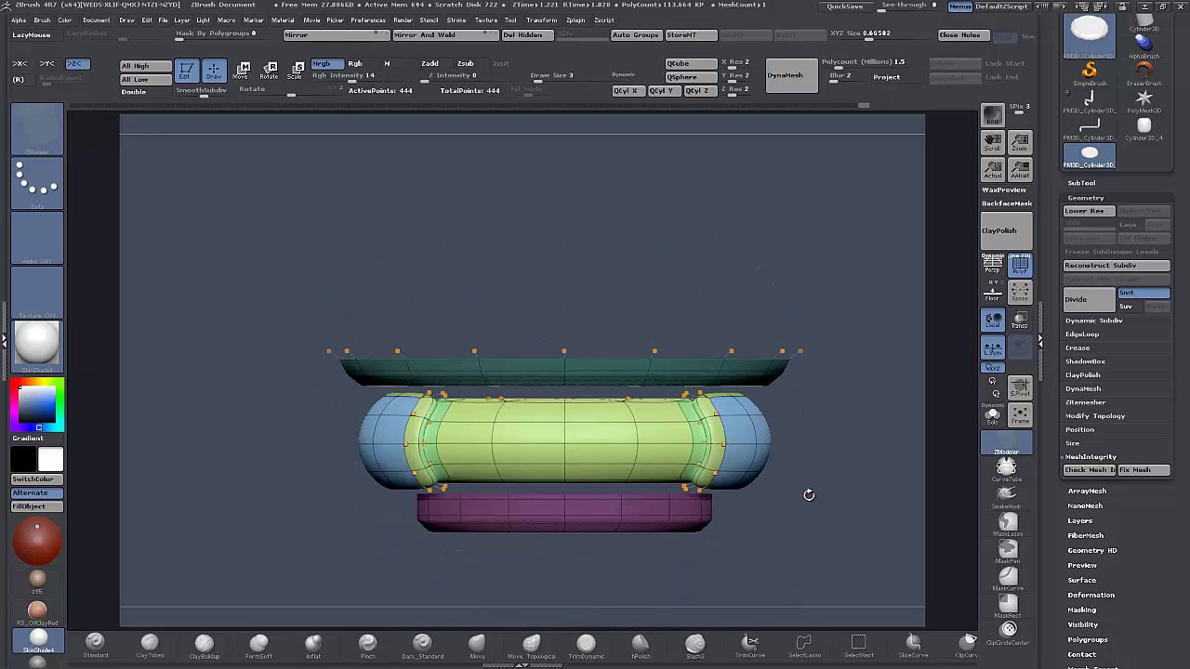
# Undo the visibility changes back to the unsmoothed, isolated middle section.
pyautogui.hotkey('ctrl', 'z')
pyautogui.hotkey('ctrl', 'z')
pyautogui.hotkey('ctrl', 'z')
pyautogui.hotkey('ctrl', 'z')
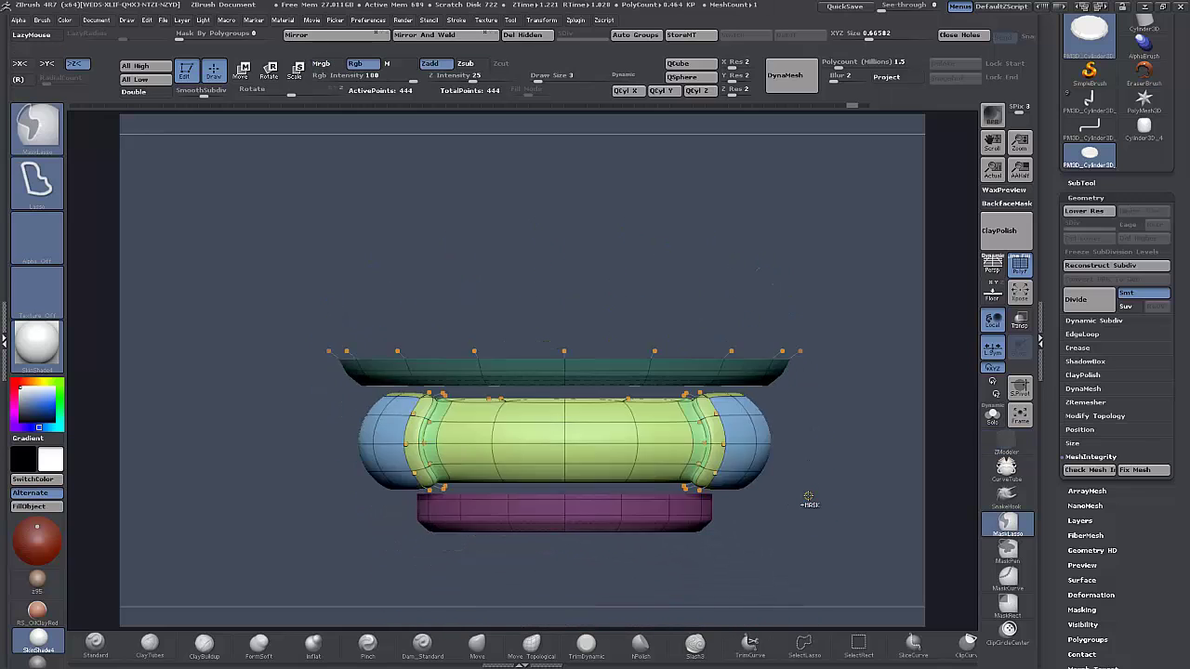
# Insert a single edge loop along the groove beside the grips on one side of the middle section.
pyautogui.moveTo(808, 497); pyautogui.dragTo(800, 539)
pyautogui.moveTo(417, 559)
pyautogui.keyDown('alt'); pyautogui.mouseDown()
pyautogui.moveTo(407, 563)
pyautogui.moveTo(487, 558)
pyautogui.mouseUp(); pyautogui.keyUp('alt')
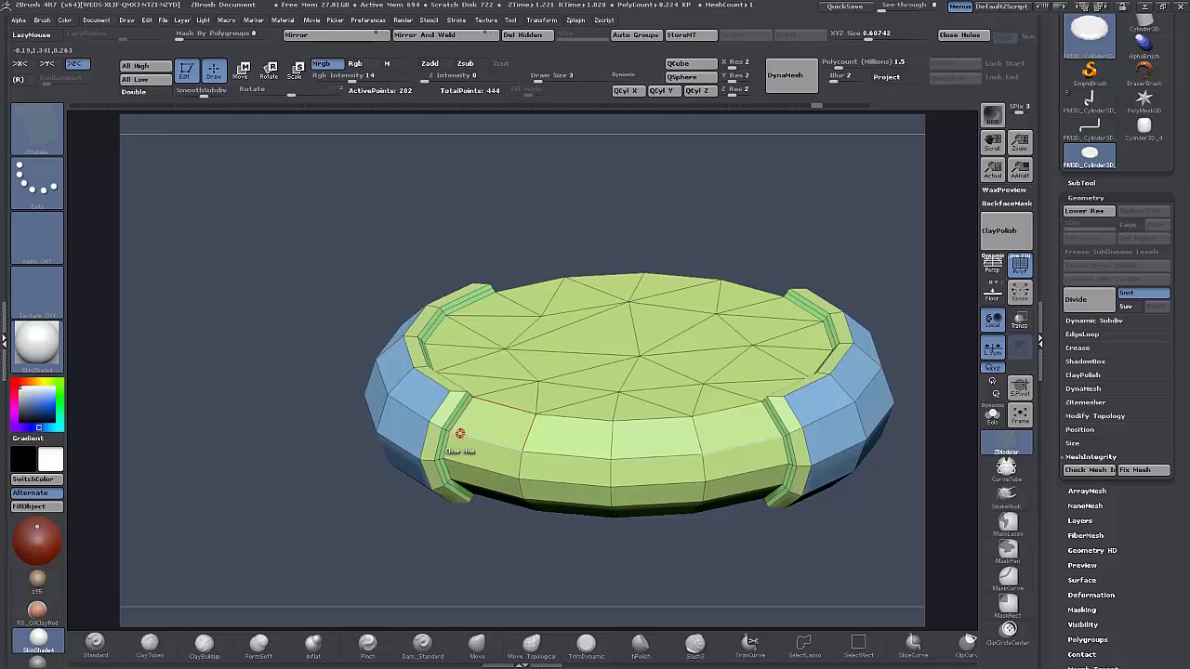
pyautogui.press('space')
pyautogui.click(438, 331)
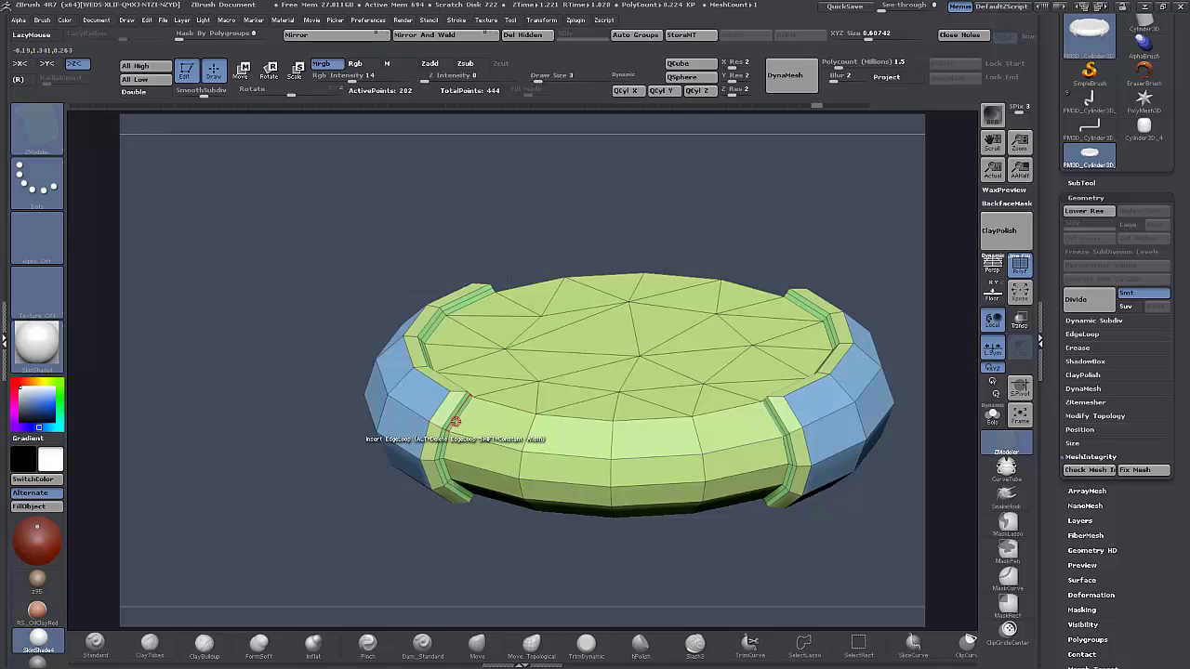
pyautogui.click(455, 431)
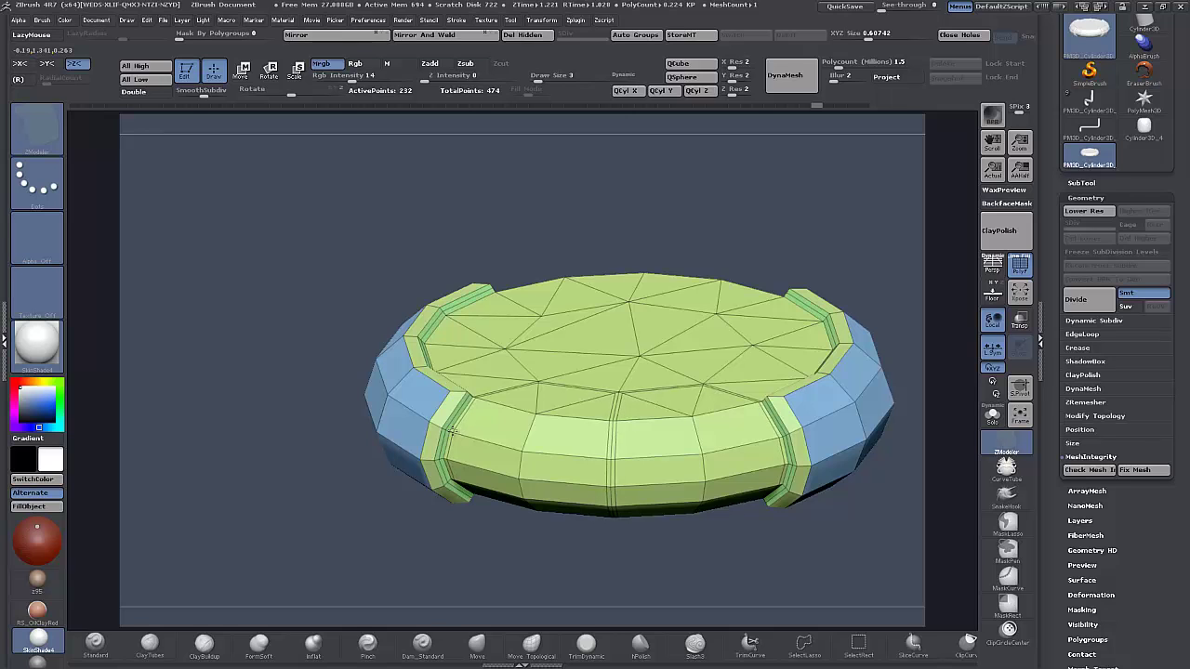
# Insert a matching edge loop along the grip grooves on the opposite side of the middle section.
pyautogui.moveTo(259, 339); pyautogui.dragTo(276, 494)
pyautogui.moveTo(240, 348); pyautogui.dragTo(255, 497)
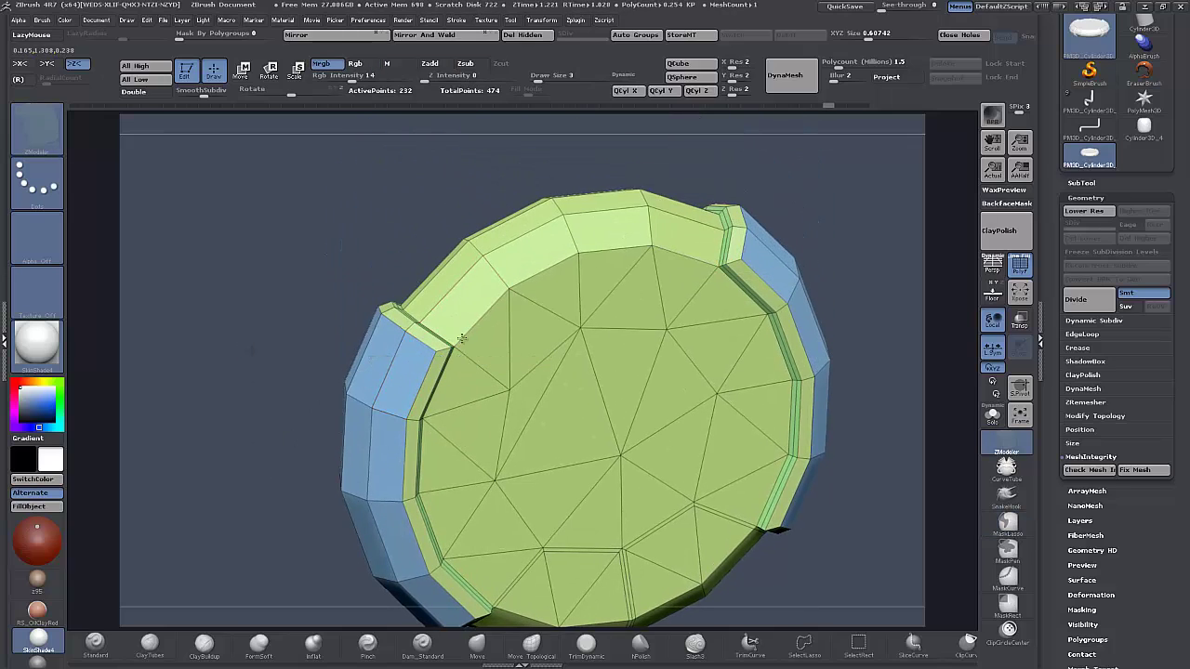
pyautogui.moveTo(280, 365); pyautogui.dragTo(410, 311)
pyautogui.click(416, 316)
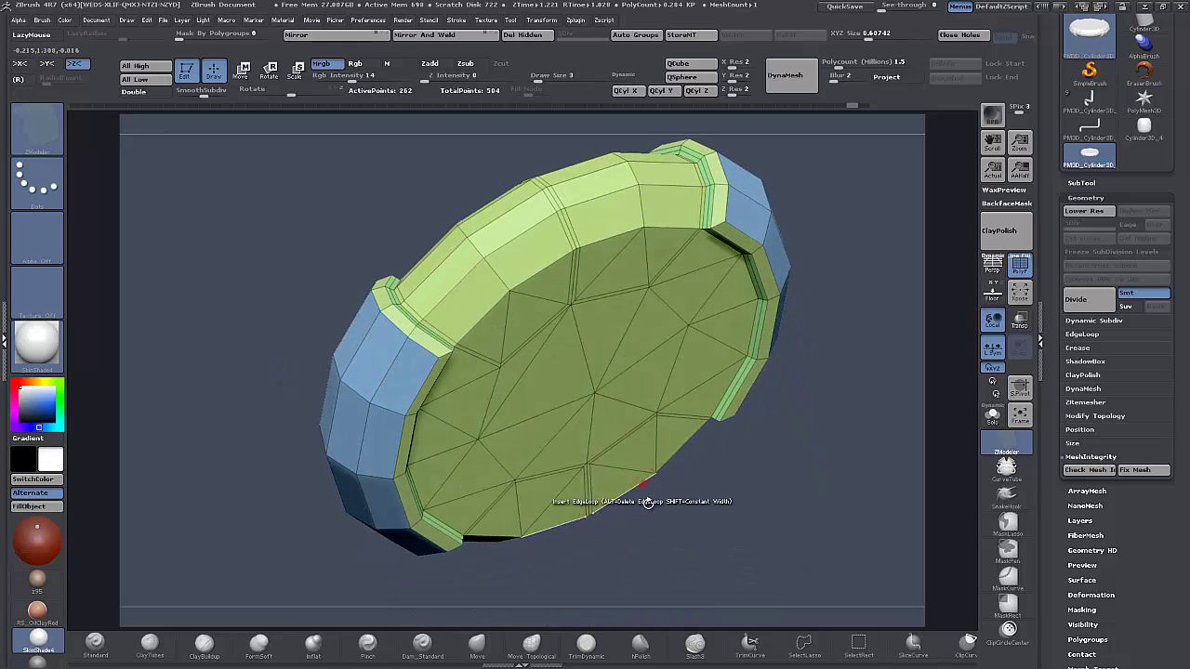
# Insert an edge loop around the narrow raised border of both side grips.
pyautogui.moveTo(646, 503)
pyautogui.mouseDown()
pyautogui.moveTo(675, 529)
pyautogui.moveTo(654, 521)
pyautogui.moveTo(662, 506)
pyautogui.mouseUp()
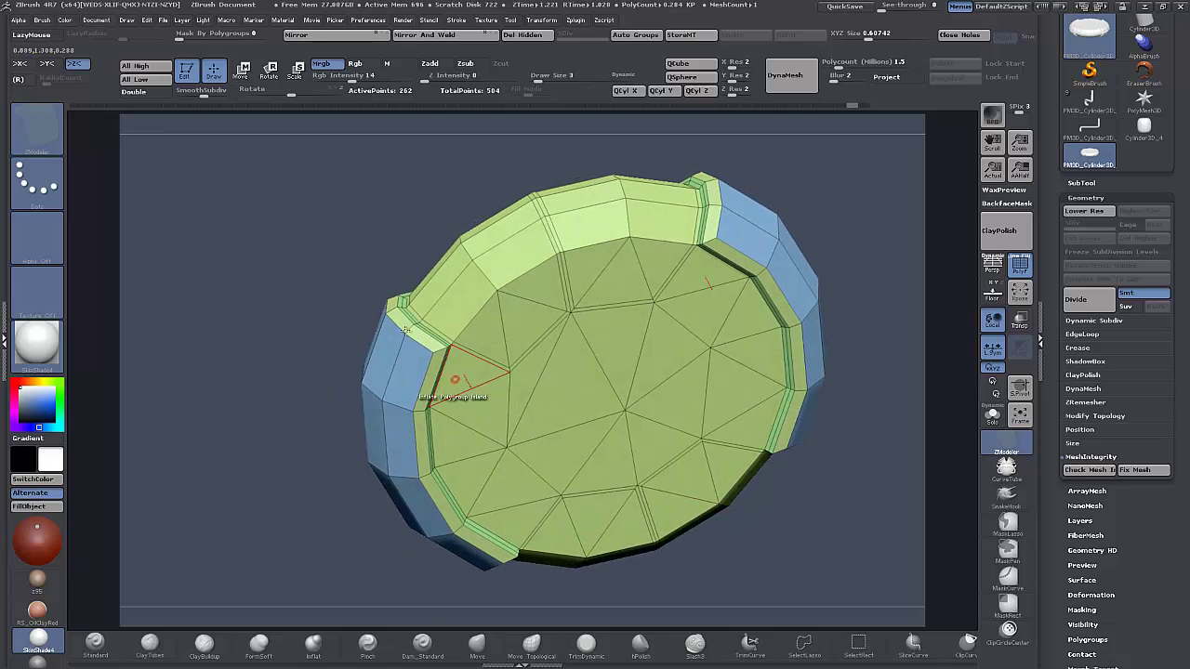
pyautogui.click(435, 351)
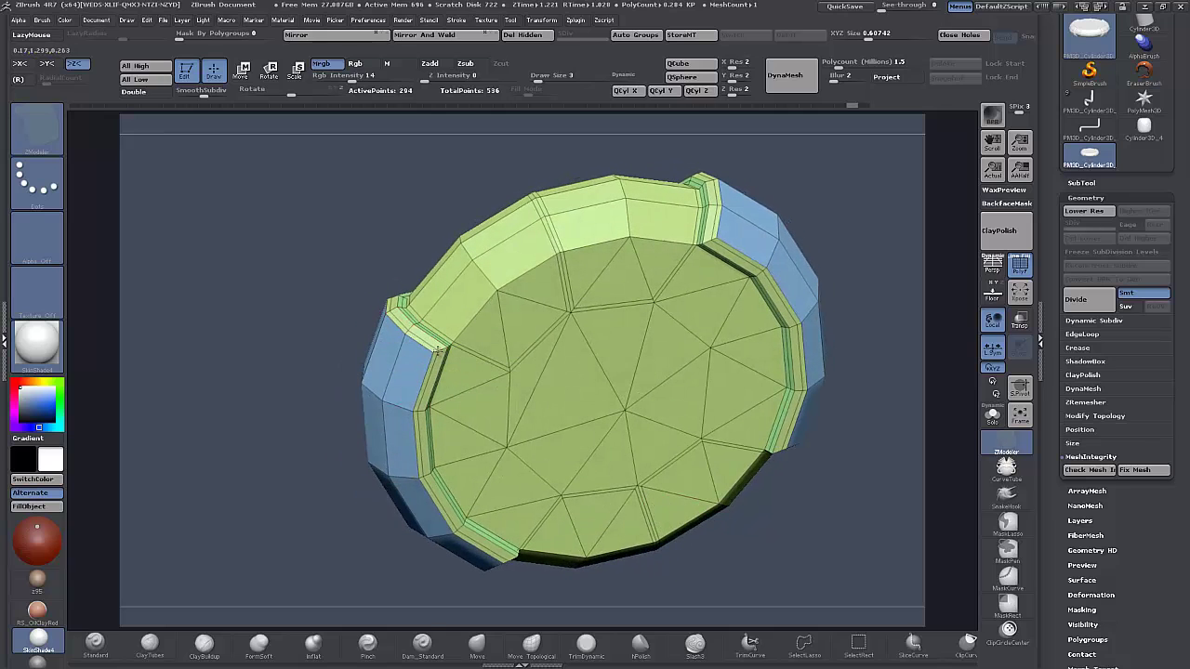
# Show all of the knob's sections with the smoothing preview and examine the grips without the polyframe.
pyautogui.moveTo(749, 558); pyautogui.dragTo(750, 492, button='right')
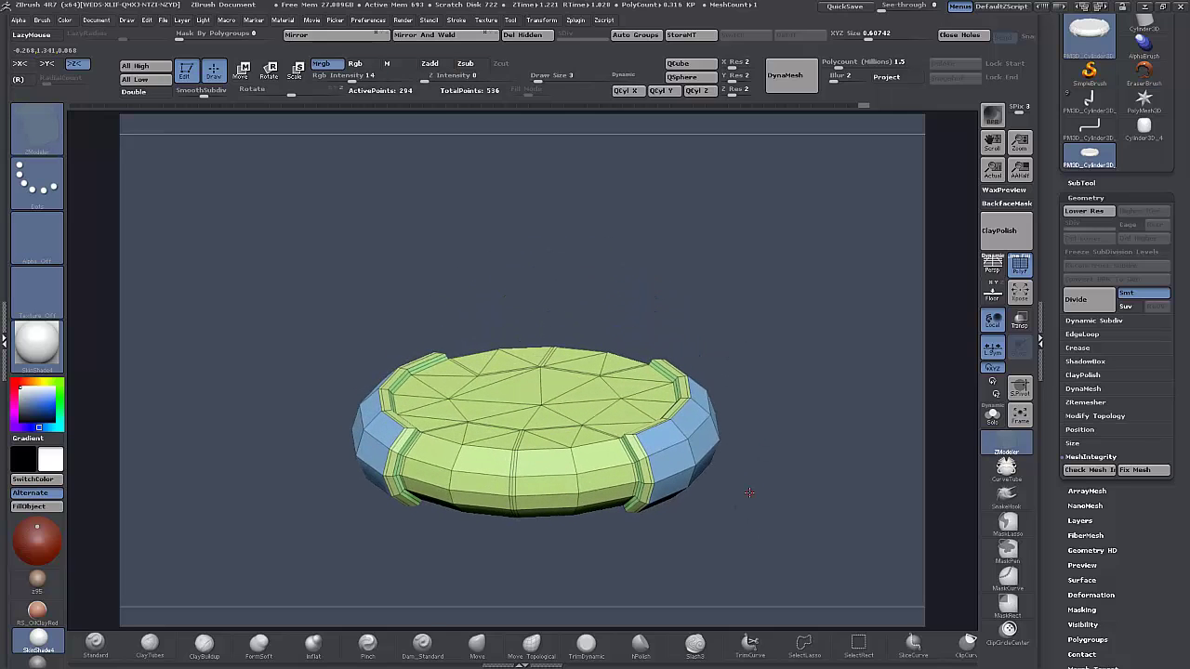
pyautogui.hotkey('shift', 'd')
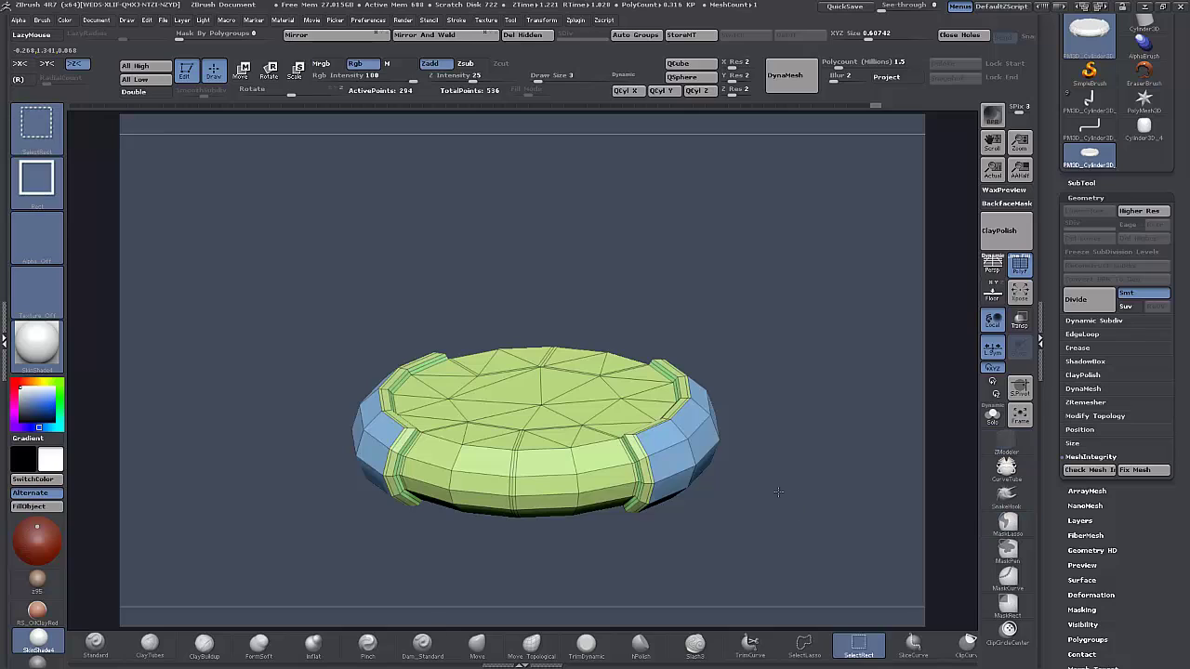
pyautogui.press('d')
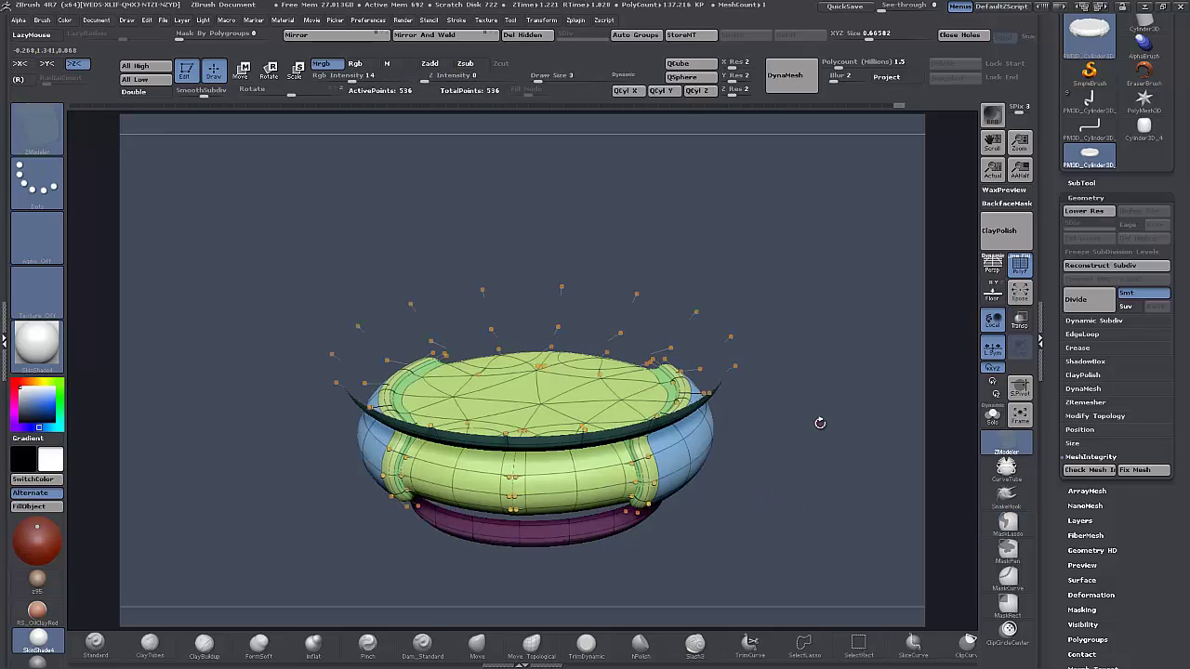
pyautogui.click(1021, 270)
pyautogui.moveTo(930, 390); pyautogui.dragTo(859, 478)
pyautogui.click(1025, 267)
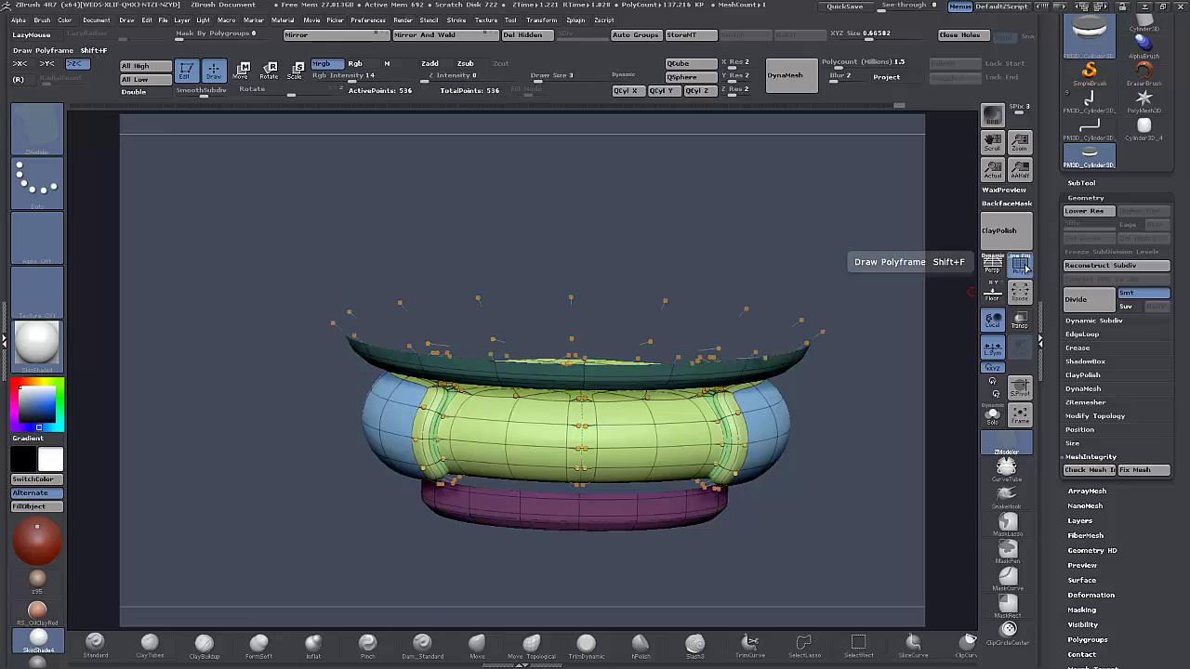
# Inset the side grips' outer faces as a region using the Polygroup Island target, leaving a thin border around each grip.
pyautogui.hotkey('shift', 'd')
pyautogui.moveTo(843, 502); pyautogui.dragTo(793, 502)
pyautogui.press('space')
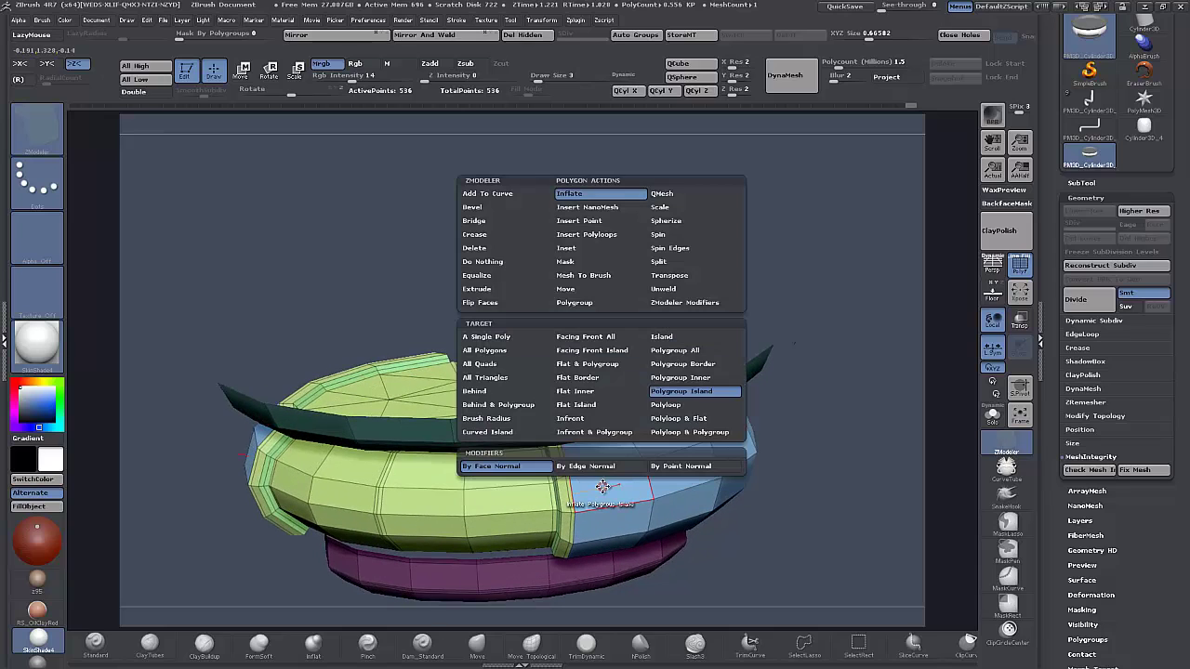
pyautogui.click(586, 234)
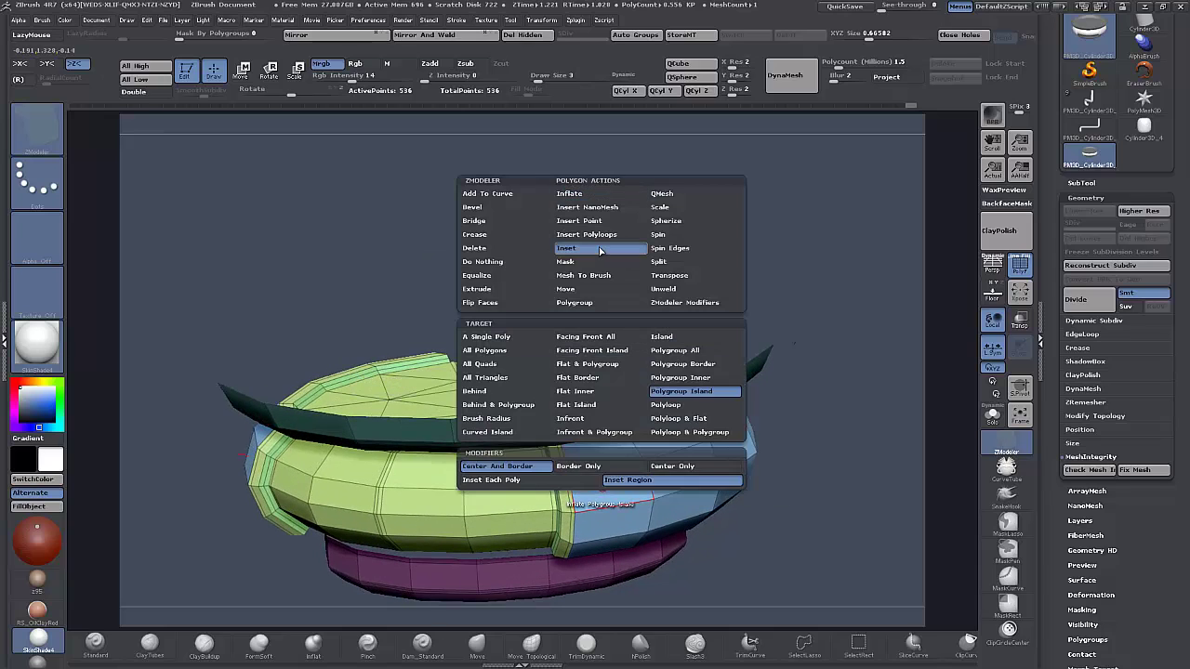
pyautogui.click(616, 484)
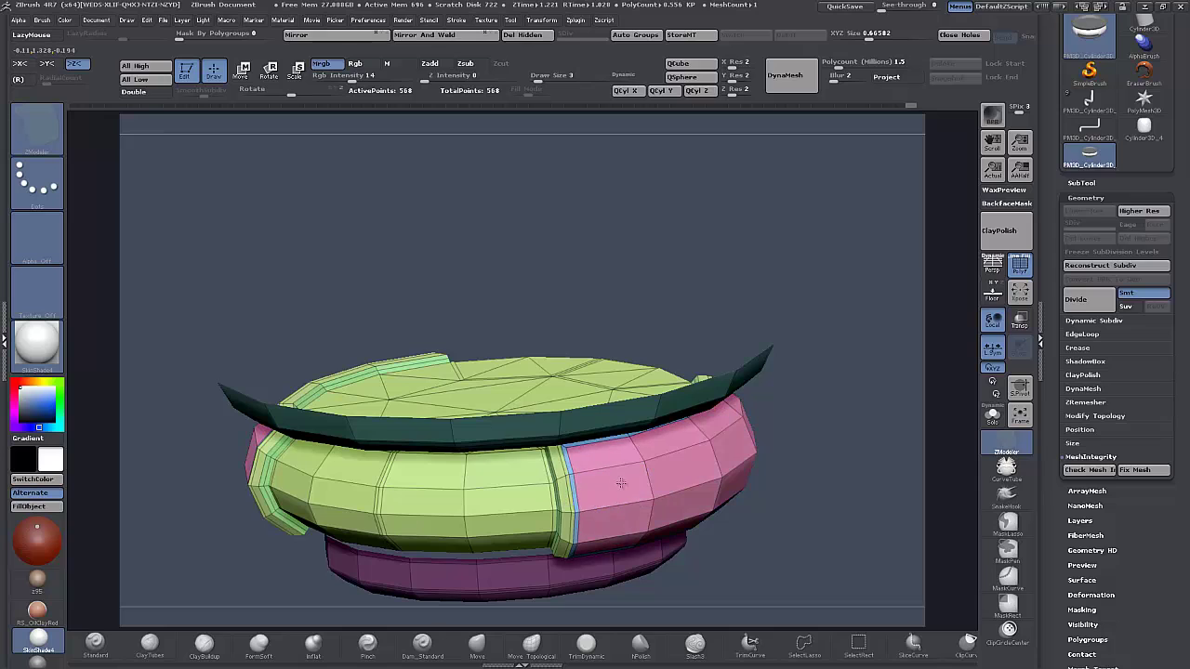
# Preview the knob smoothed and examine the inset grips without the polyframe.
pyautogui.hotkey('ctrl', 'd')
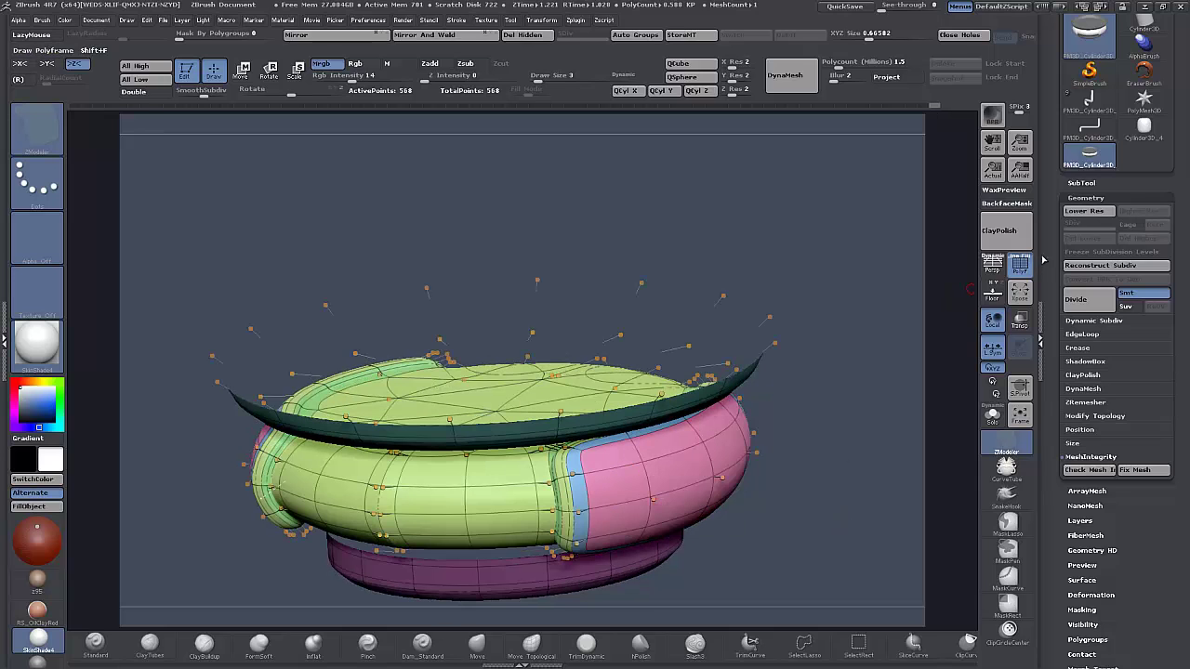
pyautogui.click(1021, 269)
pyautogui.moveTo(828, 489)
pyautogui.mouseDown()
pyautogui.moveTo(858, 493)
pyautogui.moveTo(844, 480)
pyautogui.mouseUp()
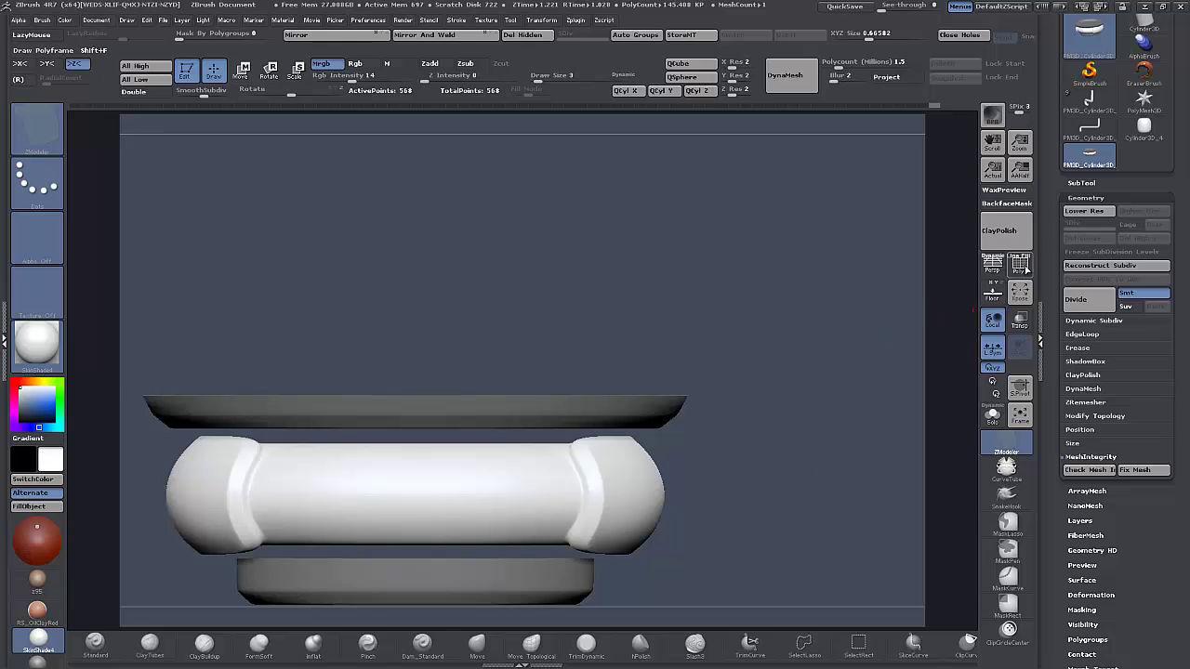
pyautogui.click(1020, 266)
pyautogui.moveTo(805, 449); pyautogui.dragTo(777, 462)
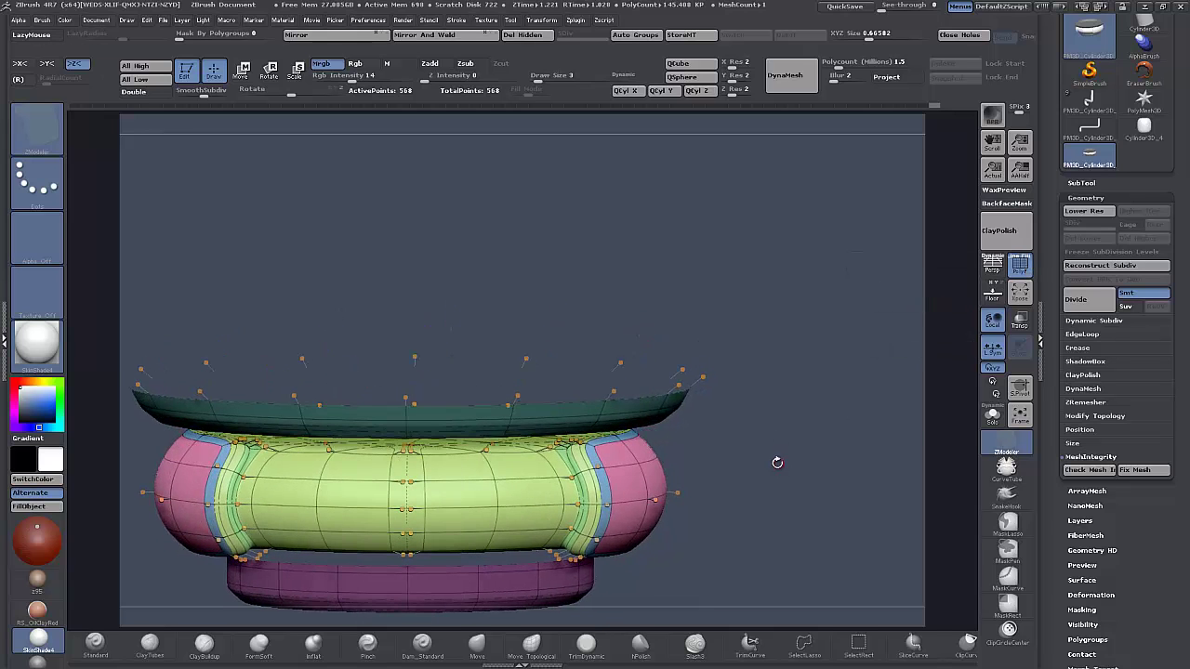
# Auto-group the knob's pieces to isolate the middle section and insert edge loops across its band next to the grips.
pyautogui.click(635, 34)
pyautogui.keyDown('ctrl'); pyautogui.keyDown('shift'); pyautogui.click(505, 478); pyautogui.keyUp('shift'); pyautogui.keyUp('ctrl')
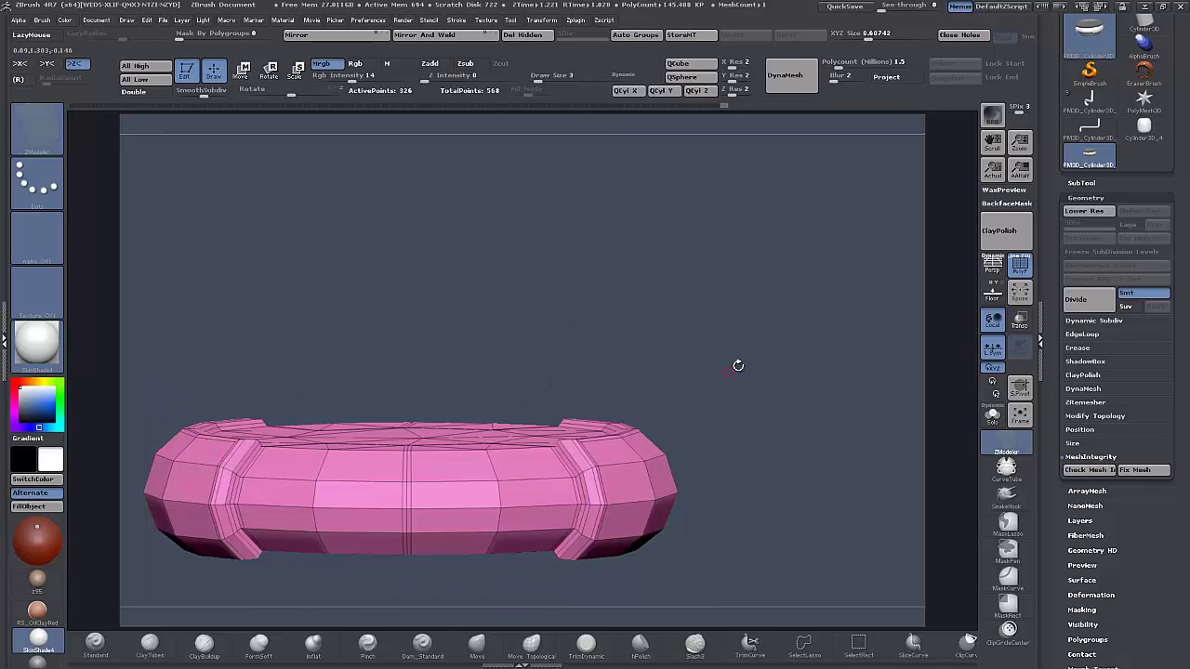
pyautogui.moveTo(738, 365); pyautogui.dragTo(745, 520)
pyautogui.keyDown('shift'); pyautogui.moveTo(779, 432); pyautogui.dragTo(823, 422); pyautogui.keyUp('shift')
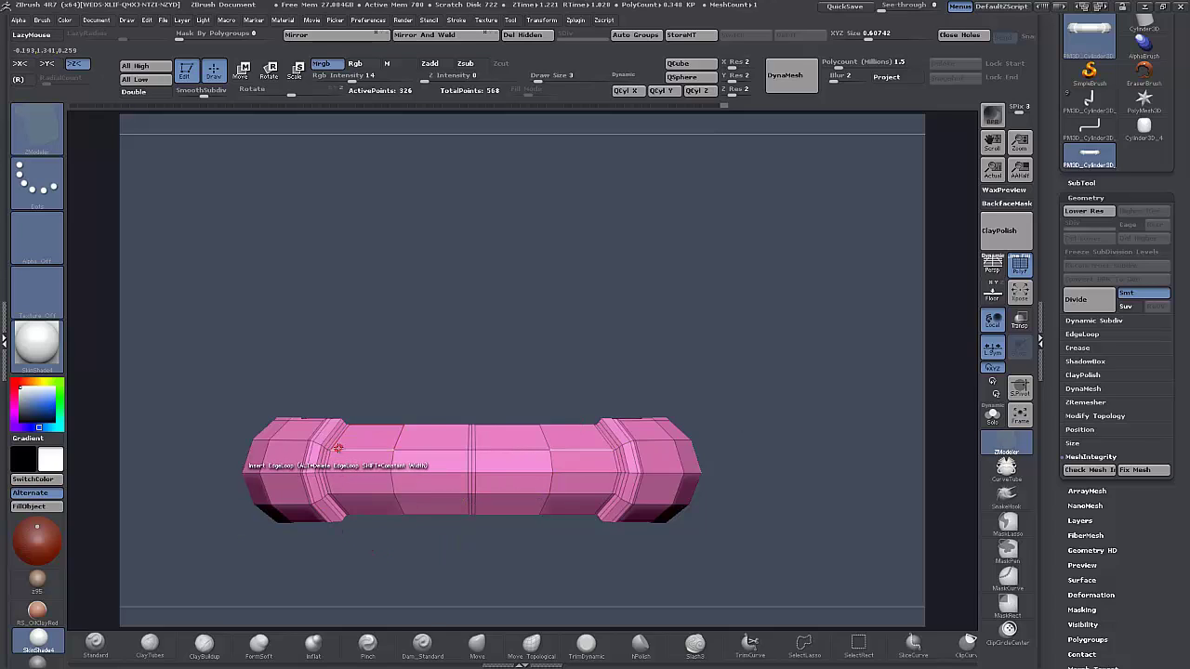
pyautogui.press('space')
pyautogui.click(317, 343)
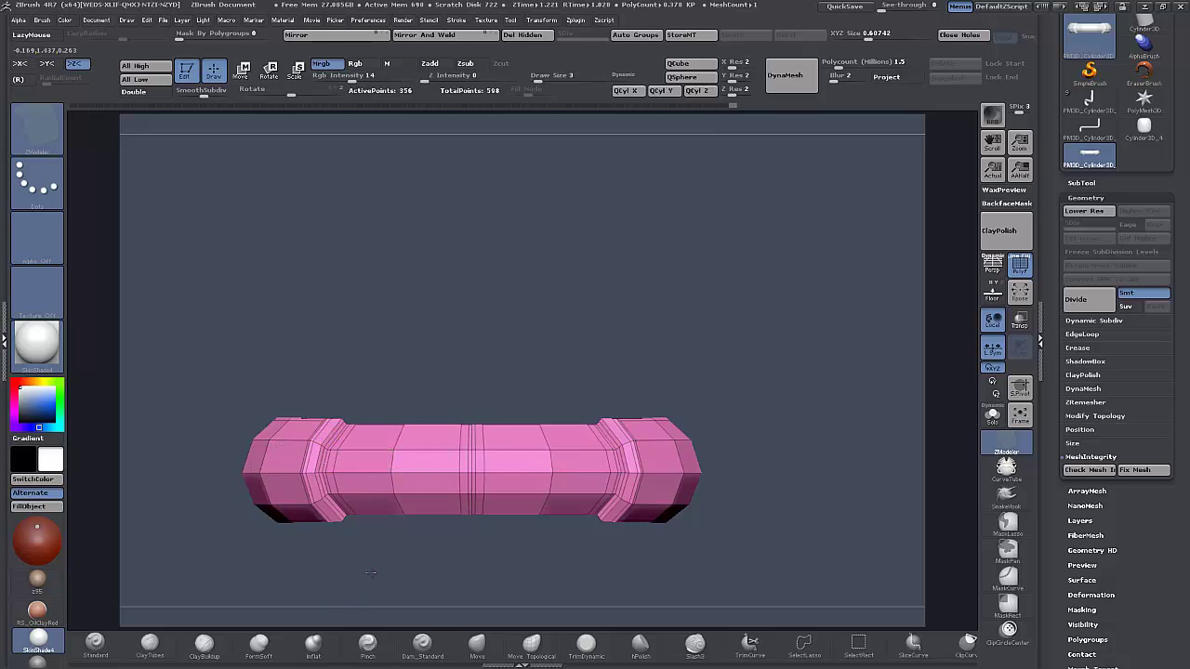
# Delete several triangles from the middle of the section's top cap using the polygon Delete action on a single poly.
pyautogui.moveTo(370, 572); pyautogui.dragTo(359, 621)
pyautogui.press('space')
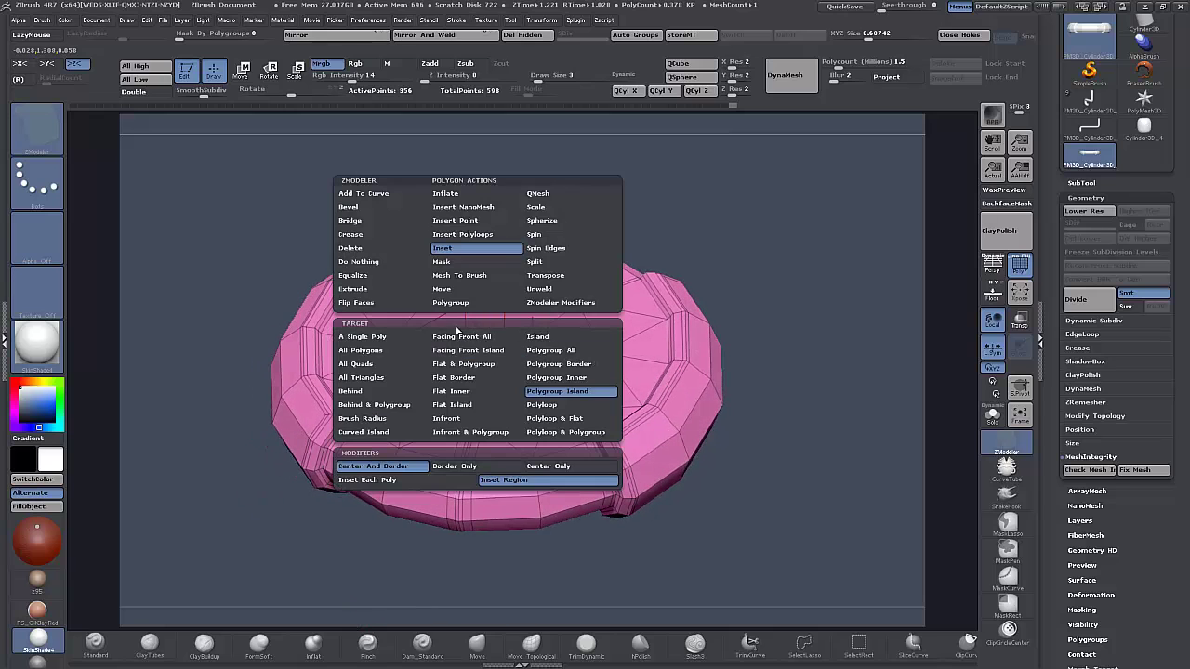
pyautogui.click(349, 250)
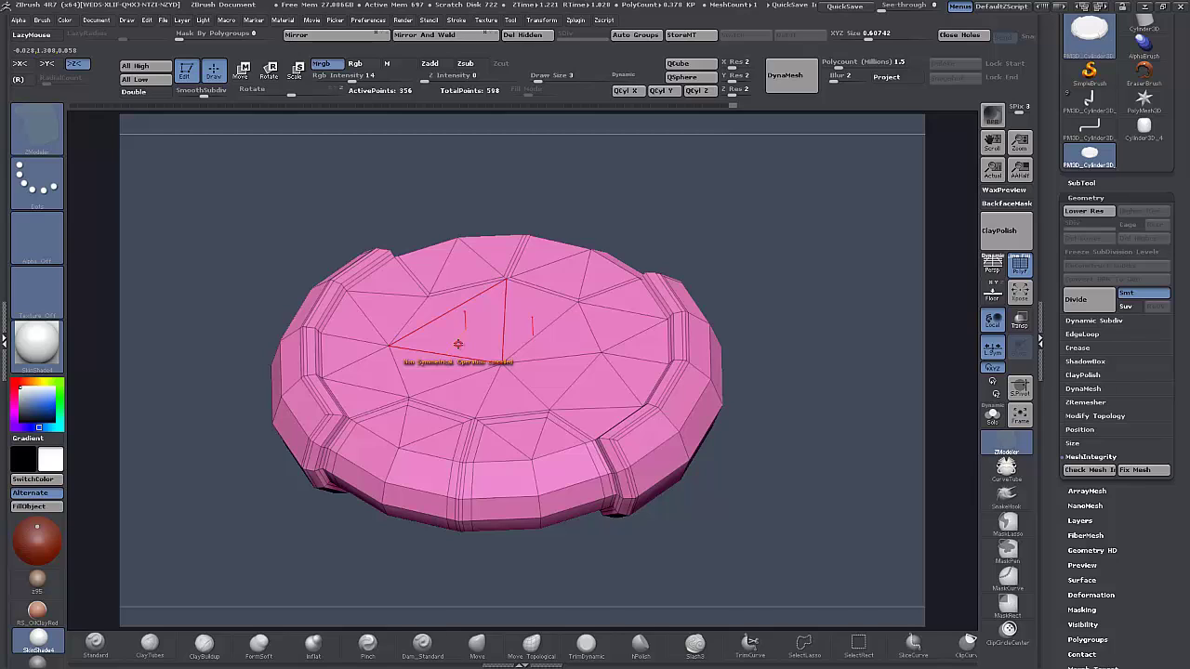
pyautogui.click(469, 338)
pyautogui.click(526, 330)
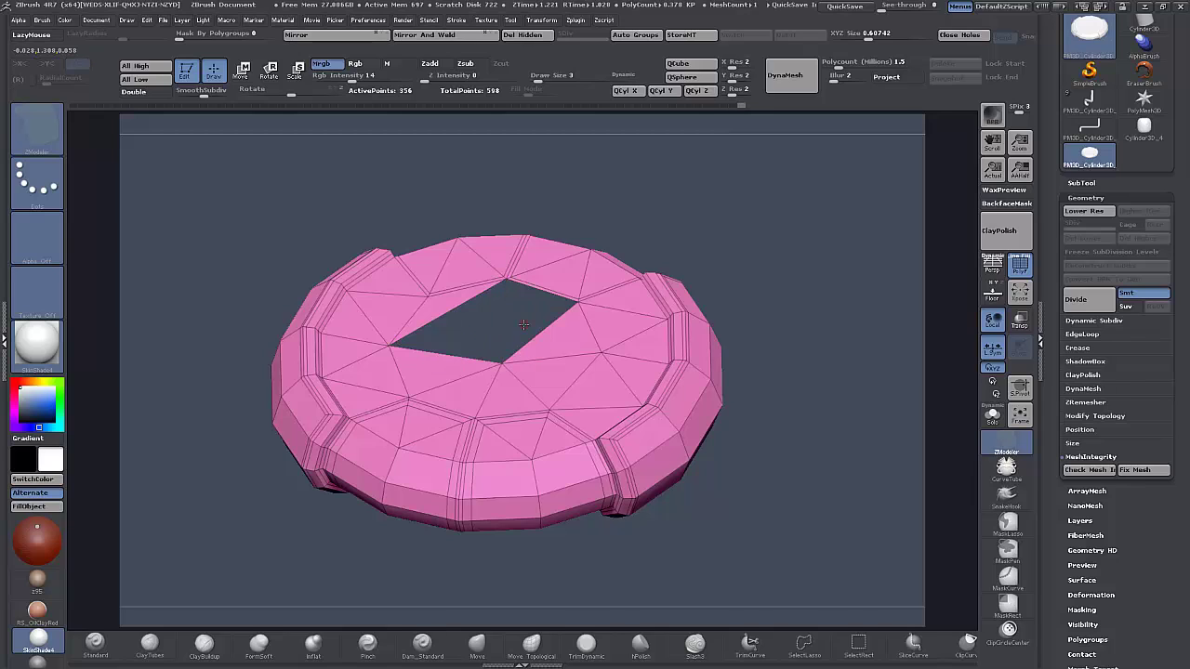
pyautogui.click(558, 339)
pyautogui.click(530, 377)
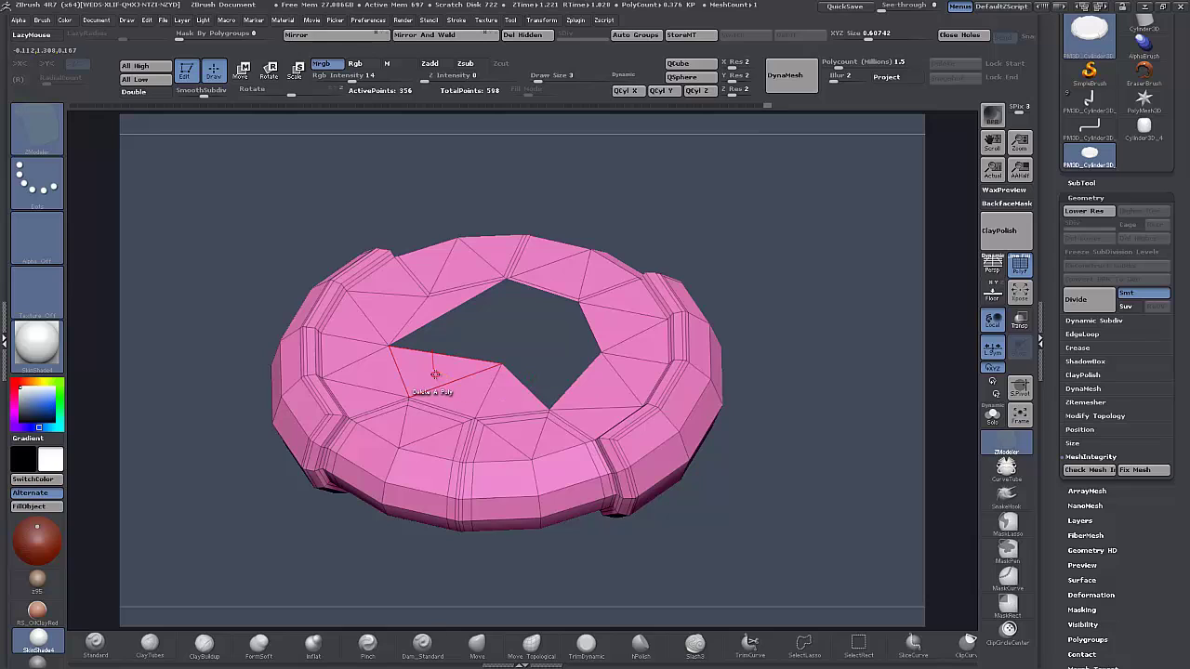
# Delete the remaining top cap faces and the bottom cap using the Flat Island target, leaving an open ring.
pyautogui.press('space')
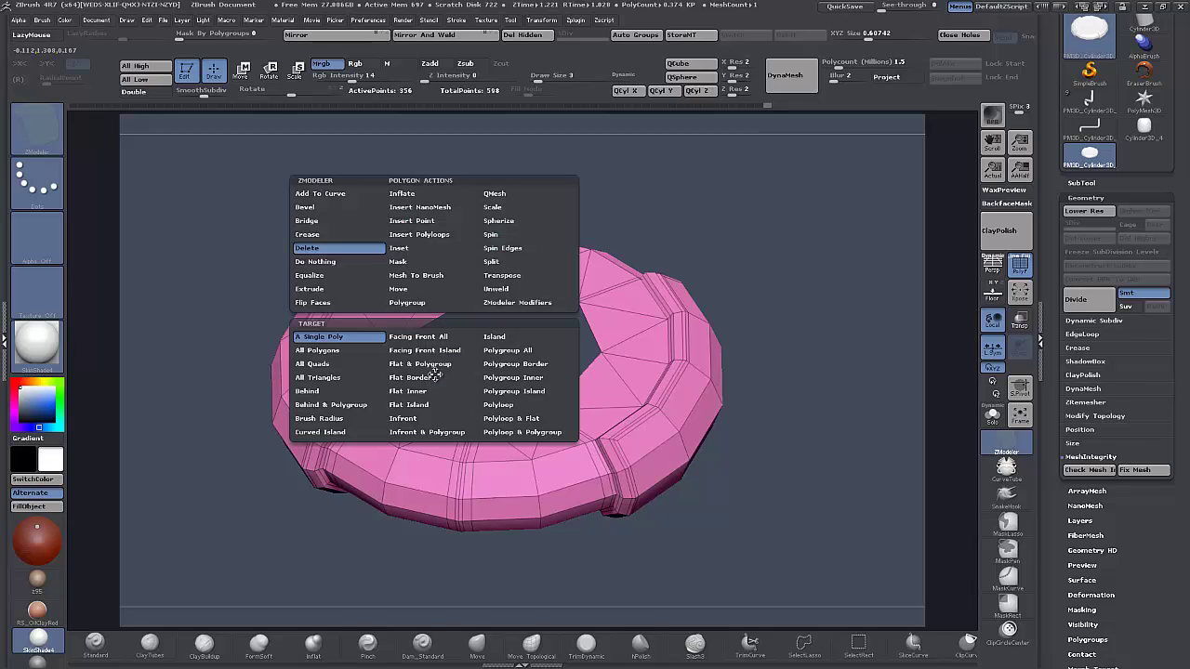
pyautogui.click(424, 411)
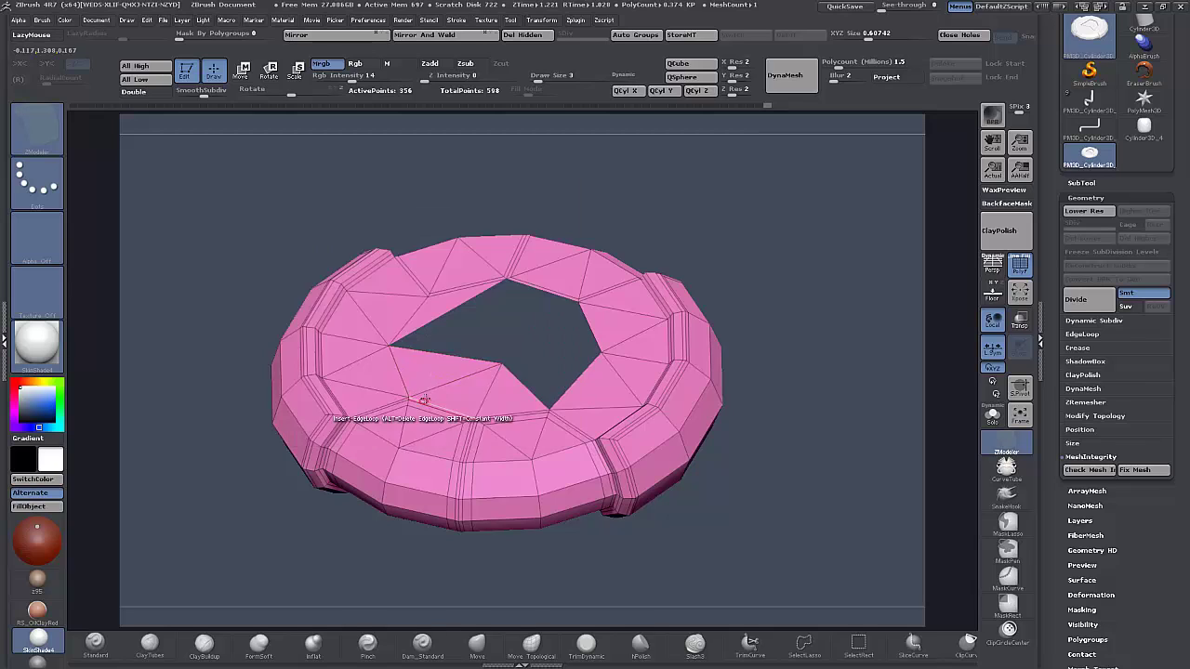
pyautogui.click(412, 372)
pyautogui.moveTo(786, 458); pyautogui.dragTo(837, 469)
pyautogui.click(586, 438)
# Delete the extra edge loops beside the center line on the front and back of the ring.
pyautogui.keyDown('alt'); pyautogui.moveTo(706, 500); pyautogui.dragTo(679, 528); pyautogui.keyUp('alt')
pyautogui.keyDown('alt'); pyautogui.moveTo(605, 515); pyautogui.dragTo(692, 495); pyautogui.keyUp('alt')
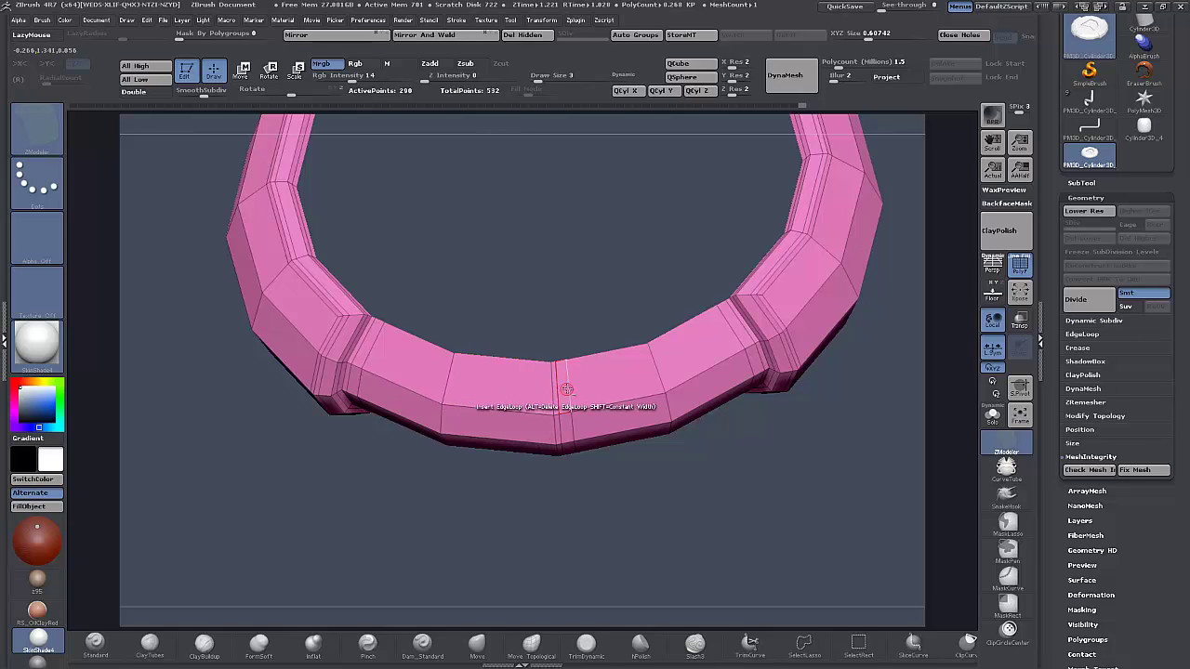
pyautogui.keyDown('alt'); pyautogui.click(562, 389); pyautogui.keyUp('alt')
pyautogui.keyDown('alt'); pyautogui.moveTo(850, 418); pyautogui.dragTo(848, 581); pyautogui.keyUp('alt')
pyautogui.keyDown('alt'); pyautogui.moveTo(586, 177); pyautogui.dragTo(563, 269); pyautogui.keyUp('alt')
pyautogui.keyDown('alt'); pyautogui.click(566, 270); pyautogui.keyUp('alt')
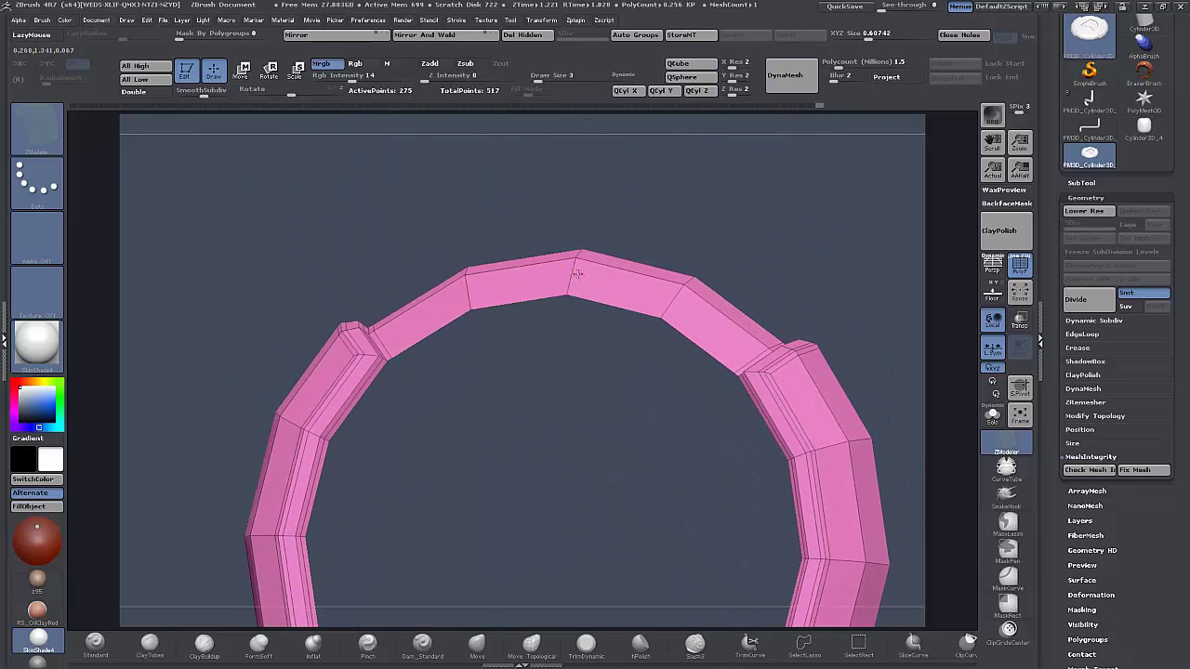
# Assign a new polygroup to the narrow polyloops along the inner edges of both grips.
pyautogui.moveTo(558, 442); pyautogui.dragTo(561, 158)
pyautogui.moveTo(253, 457); pyautogui.dragTo(294, 269)
pyautogui.keyDown('alt'); pyautogui.moveTo(380, 294); pyautogui.dragTo(333, 551); pyautogui.keyUp('alt')
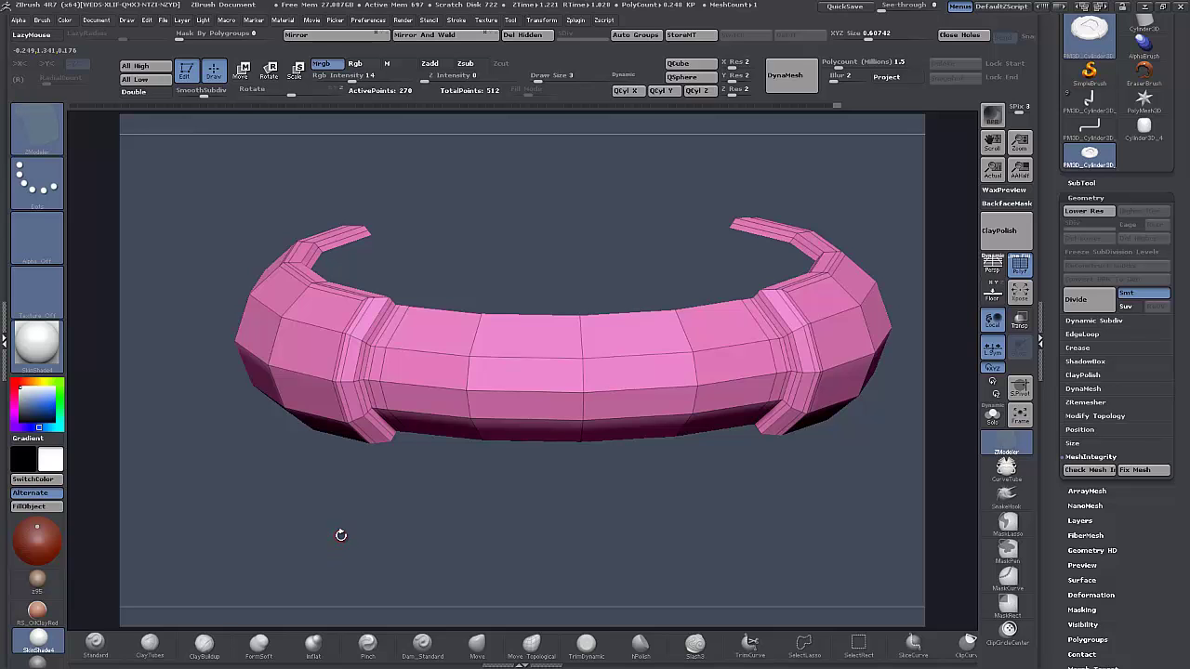
pyautogui.keyDown('alt'); pyautogui.moveTo(333, 512); pyautogui.dragTo(321, 569); pyautogui.keyUp('alt')
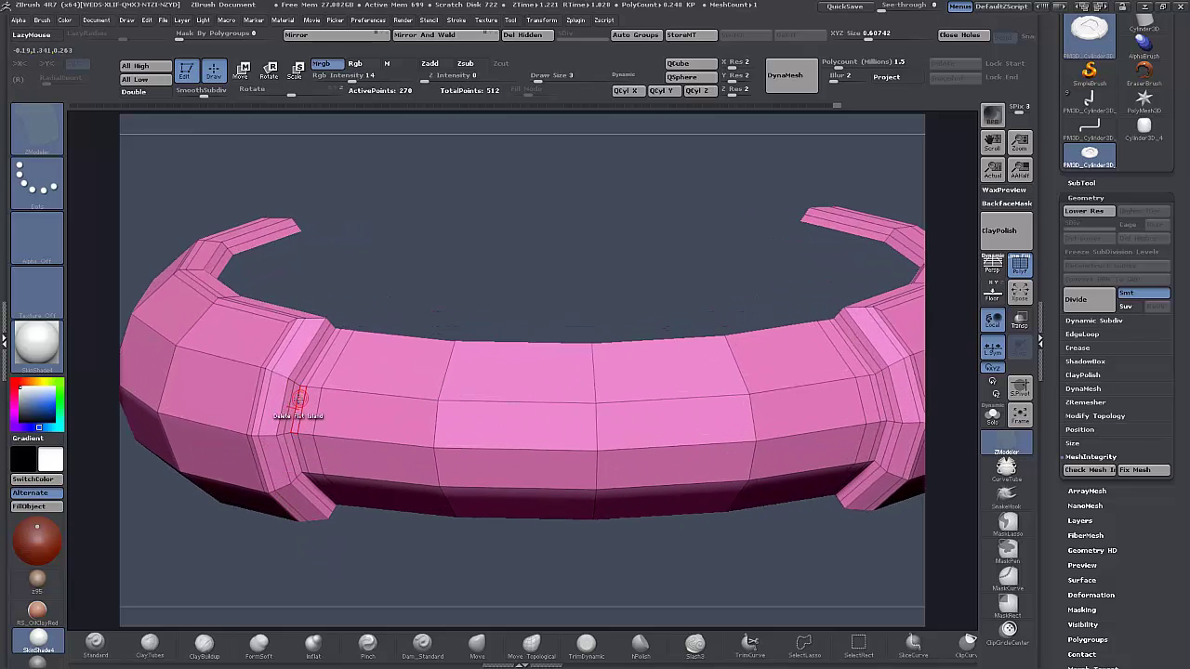
pyautogui.press('alt')
pyautogui.press('space')
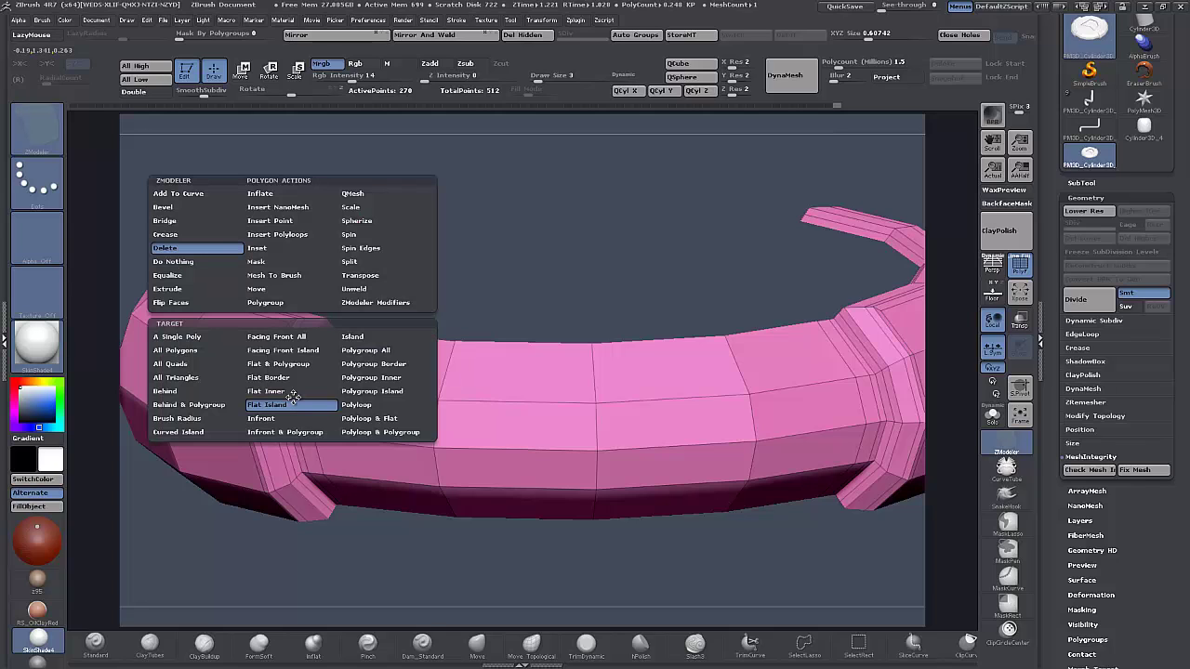
pyautogui.click(284, 304)
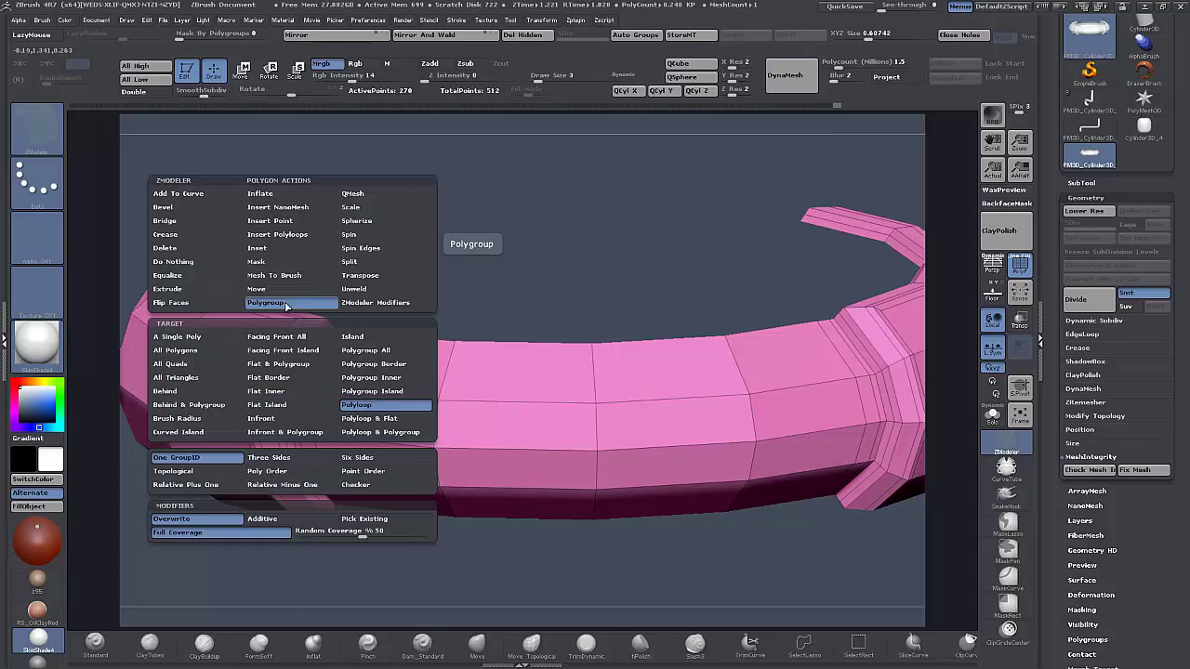
pyautogui.click(361, 406)
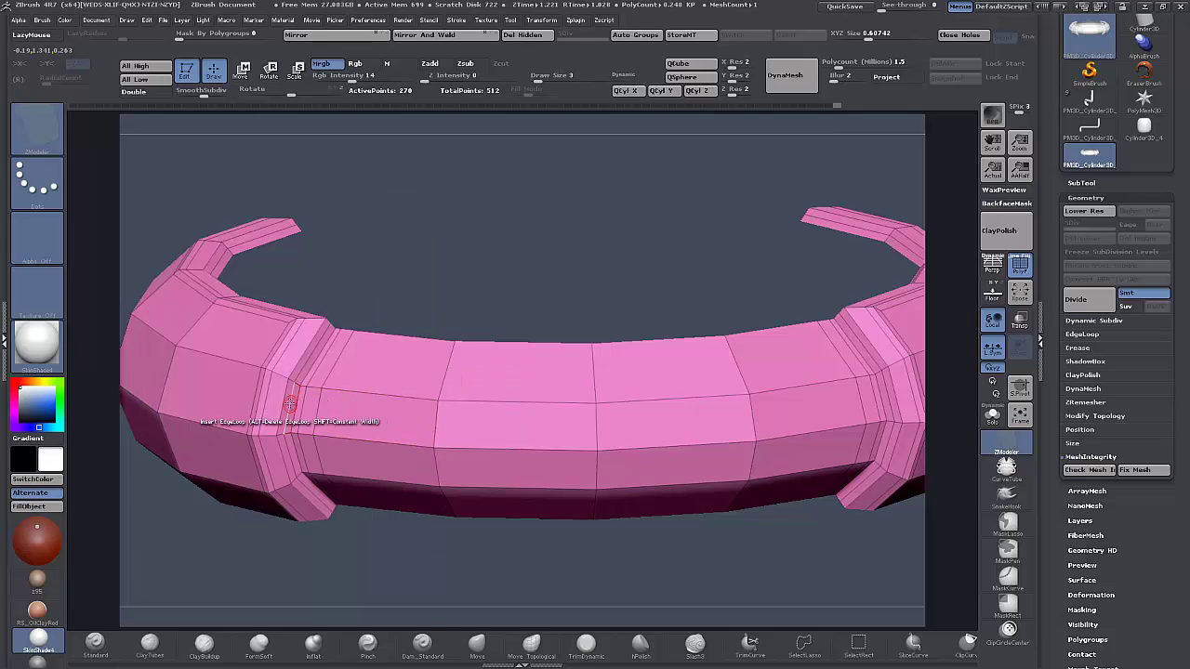
pyautogui.keyDown('alt'); pyautogui.moveTo(209, 532); pyautogui.dragTo(443, 469); pyautogui.keyUp('alt')
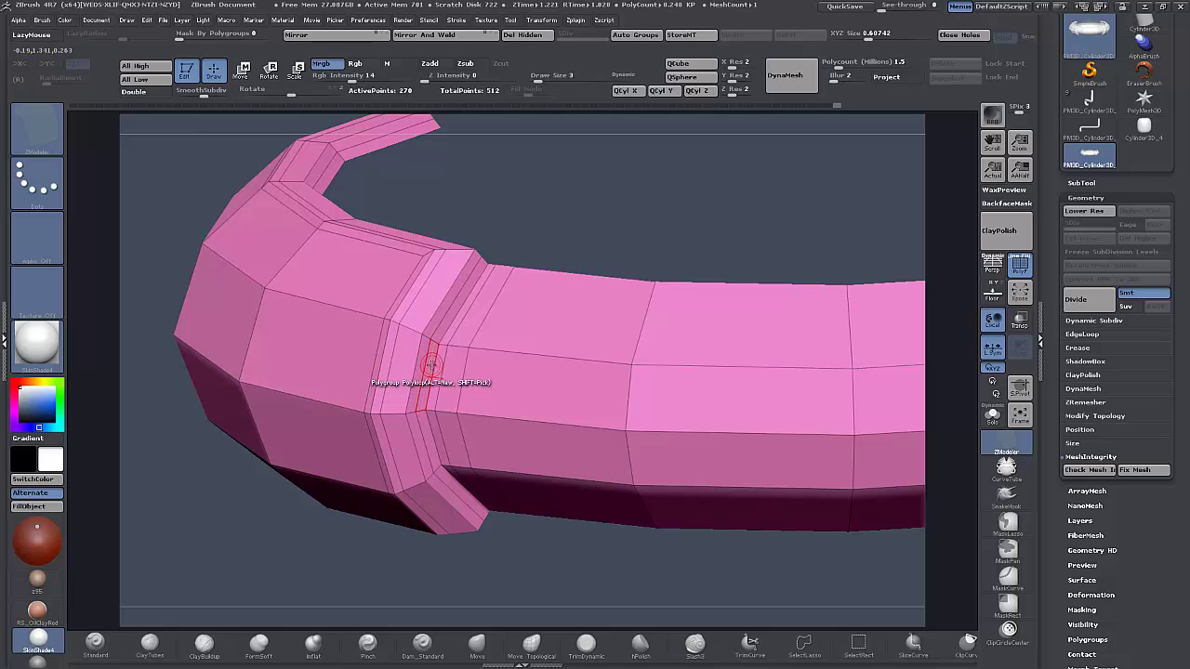
pyautogui.click(430, 365)
pyautogui.moveTo(646, 562); pyautogui.dragTo(595, 502)
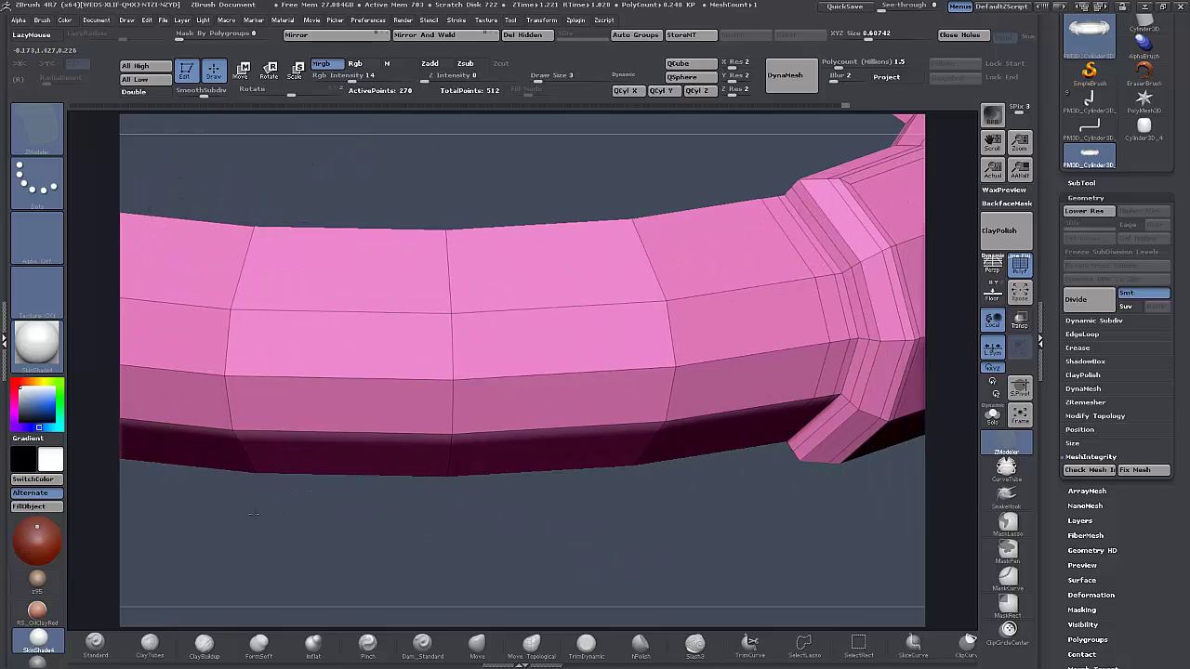
pyautogui.click(849, 291)
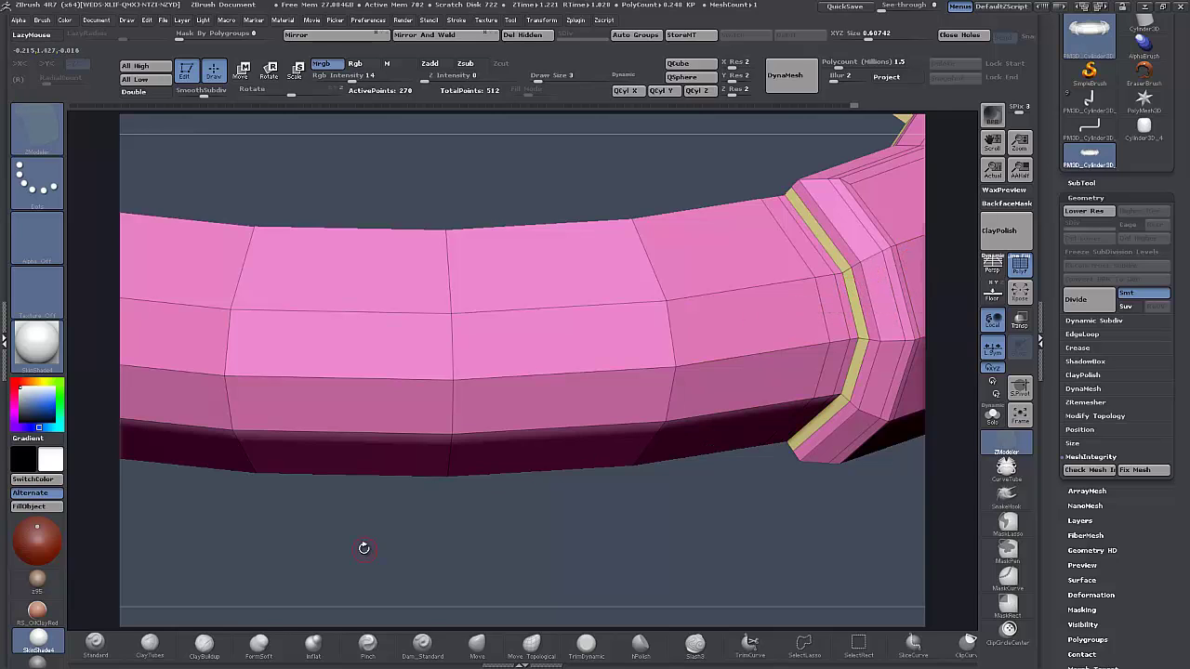
# Insert an edge loop on the band right beside the new polygroup strip at each grip.
pyautogui.moveTo(364, 547); pyautogui.dragTo(383, 362)
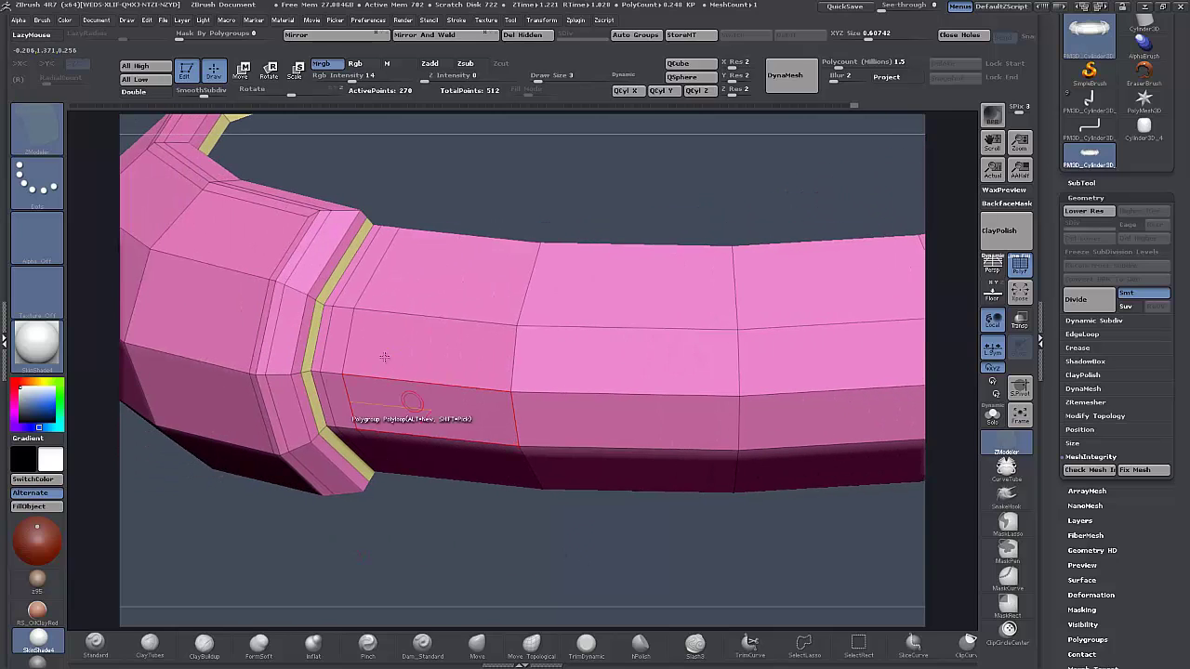
pyautogui.click(328, 306)
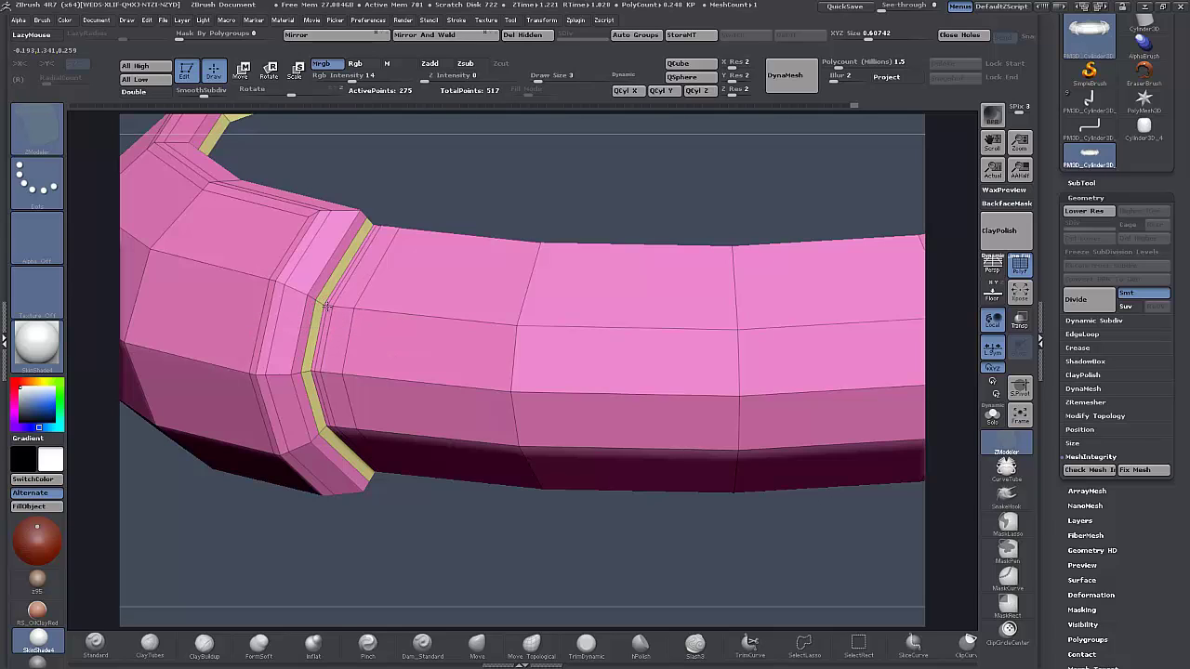
pyautogui.moveTo(683, 561); pyautogui.dragTo(226, 551)
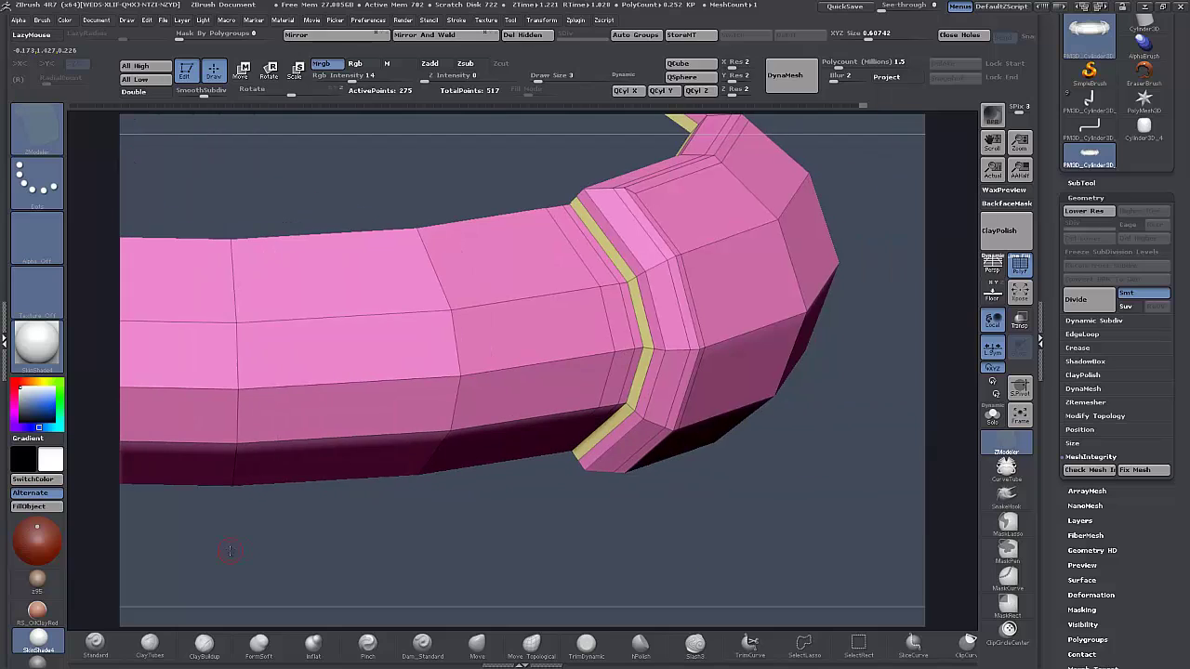
pyautogui.click(620, 283)
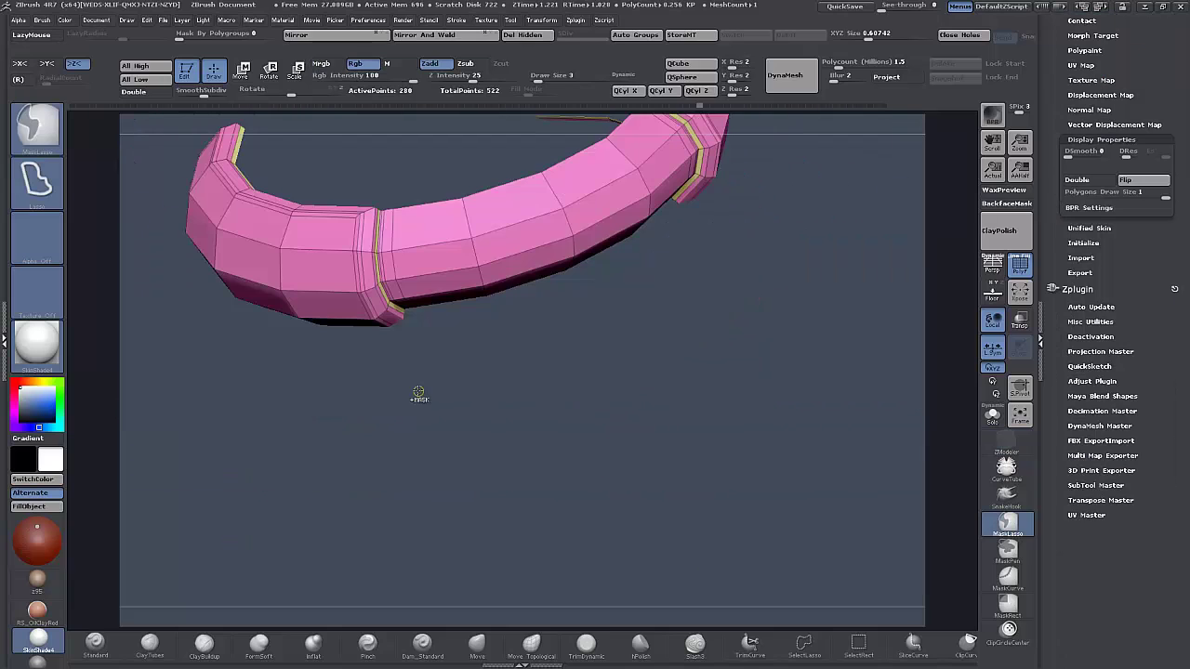
# Close the ring's open holes and show all the knob's pieces with the smoothing preview.
pyautogui.moveTo(419, 394)
pyautogui.mouseDown()
pyautogui.moveTo(434, 368)
pyautogui.moveTo(493, 469)
pyautogui.moveTo(823, 119)
pyautogui.mouseUp()
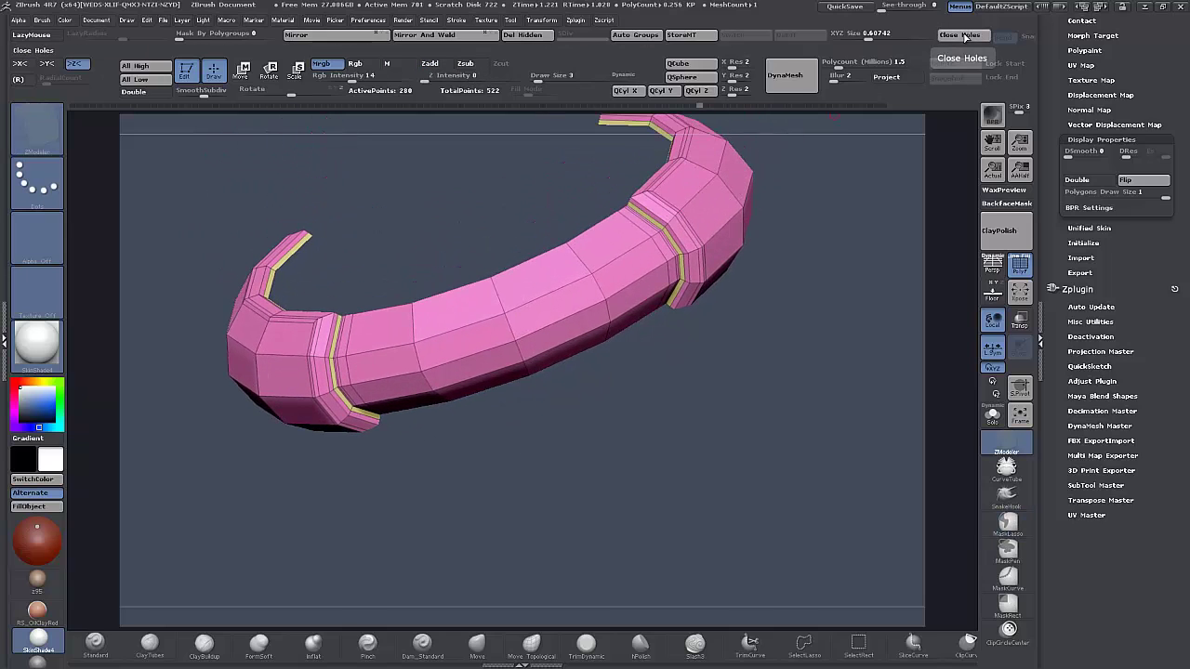
pyautogui.click(967, 35)
pyautogui.moveTo(716, 493); pyautogui.dragTo(712, 465)
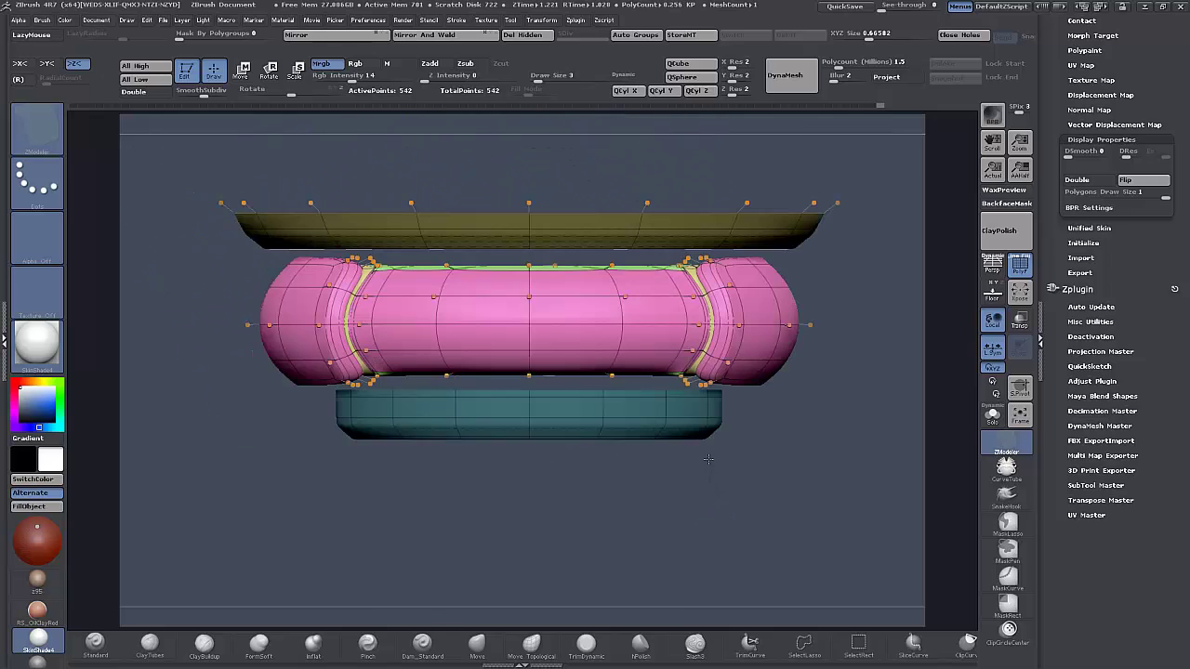
# Auto-group the knob's separate pieces and isolate the middle ring.
pyautogui.click(636, 35)
pyautogui.hotkey('ctrl', 'shift')
pyautogui.keyDown('ctrl'); pyautogui.keyDown('shift'); pyautogui.click(499, 327); pyautogui.keyUp('shift'); pyautogui.keyUp('ctrl')
# Turn on mirror symmetry and give the narrow polyloop on each grip's inner side a new polygroup.
pyautogui.moveTo(551, 451); pyautogui.dragTo(539, 487)
pyautogui.moveTo(452, 441)
pyautogui.keyDown('alt'); pyautogui.mouseDown()
pyautogui.moveTo(431, 454)
pyautogui.moveTo(435, 424)
pyautogui.moveTo(434, 518)
pyautogui.moveTo(448, 404)
pyautogui.mouseUp(); pyautogui.keyUp('alt')
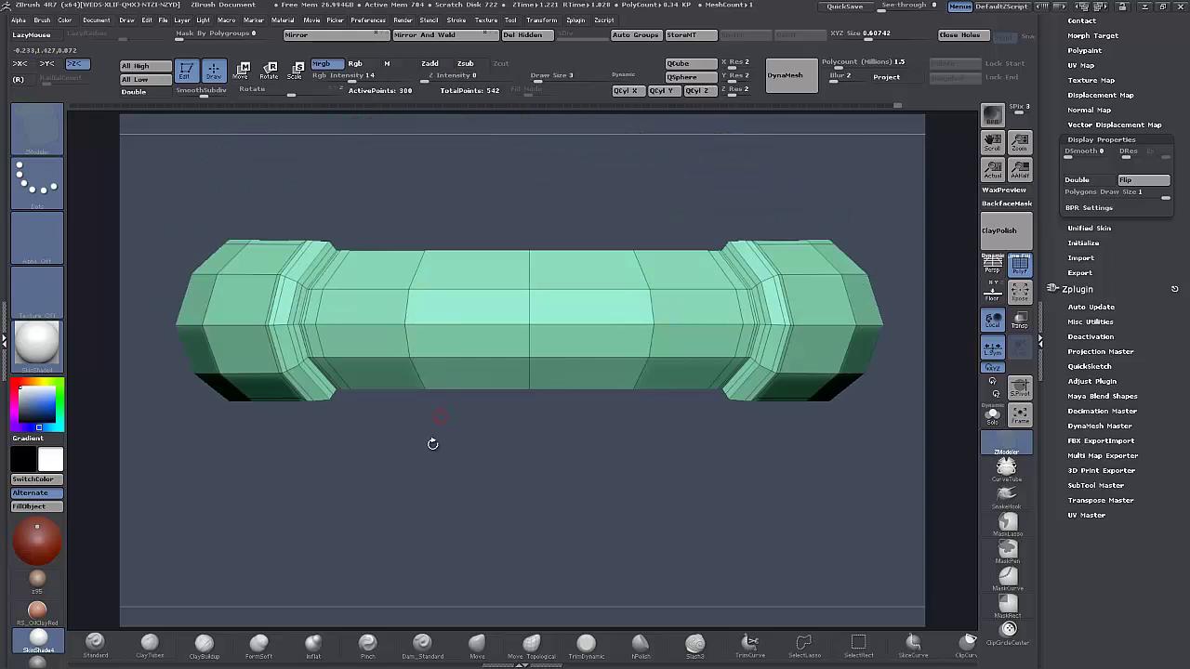
pyautogui.keyDown('alt'); pyautogui.moveTo(370, 417); pyautogui.dragTo(366, 500); pyautogui.keyUp('alt')
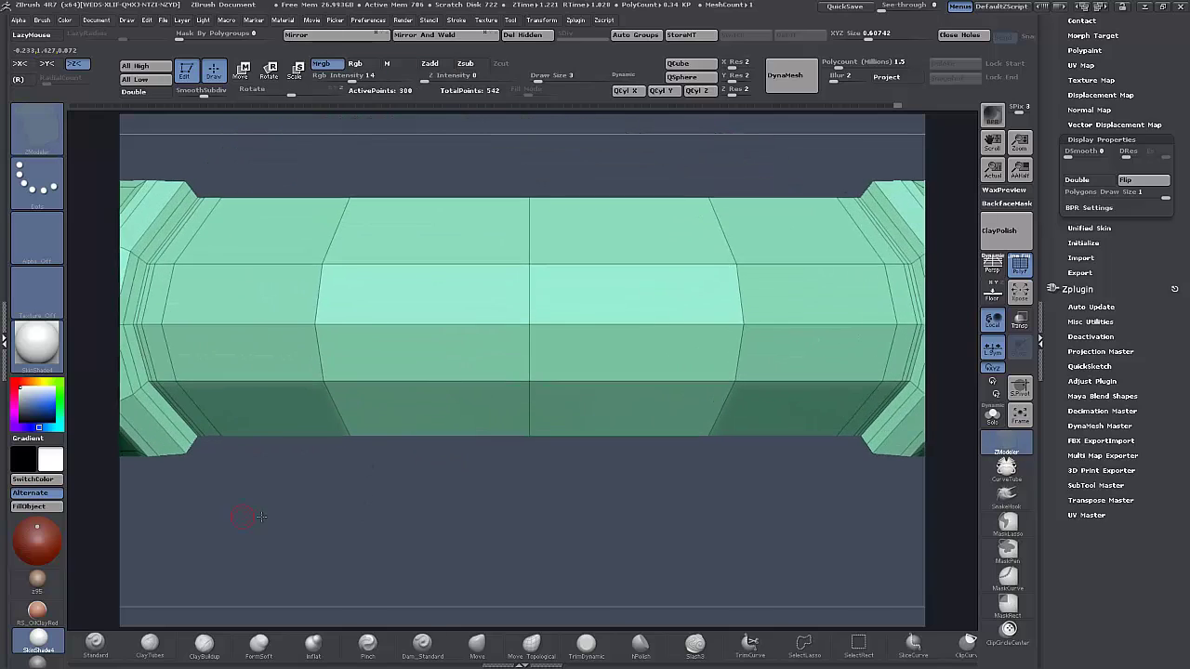
pyautogui.keyDown('alt'); pyautogui.moveTo(258, 516); pyautogui.dragTo(427, 554); pyautogui.keyUp('alt')
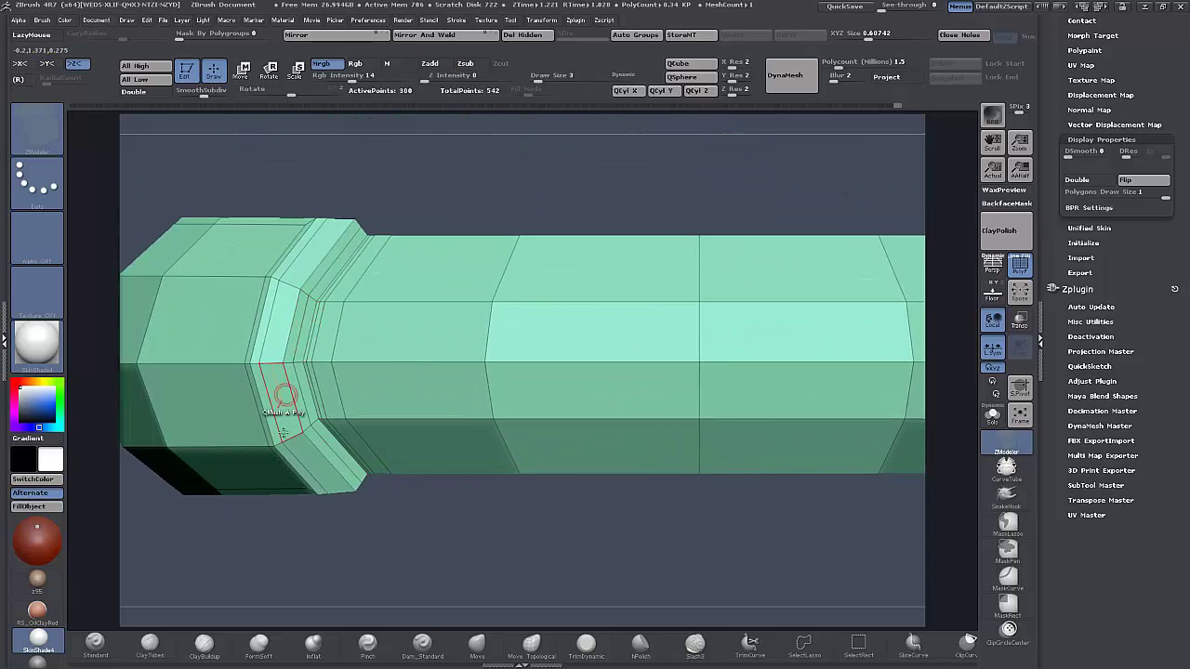
pyautogui.keyDown('alt'); pyautogui.moveTo(257, 509); pyautogui.dragTo(246, 536); pyautogui.keyUp('alt')
pyautogui.moveTo(350, 534); pyautogui.dragTo(358, 571)
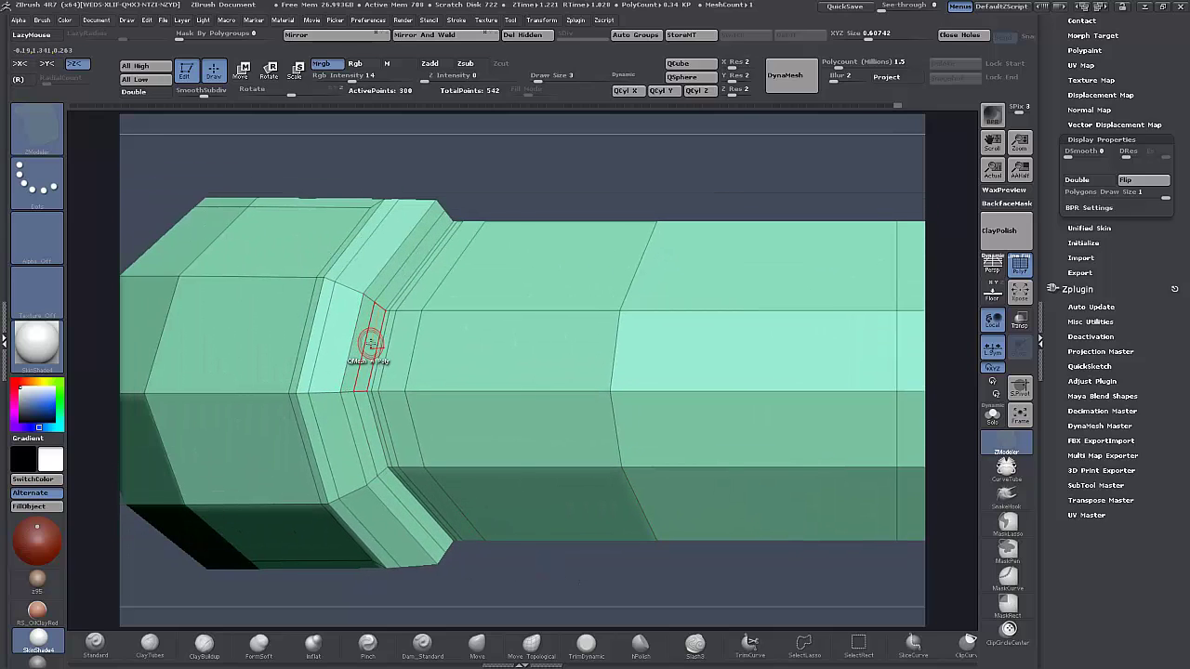
pyautogui.press('space')
pyautogui.click(356, 303)
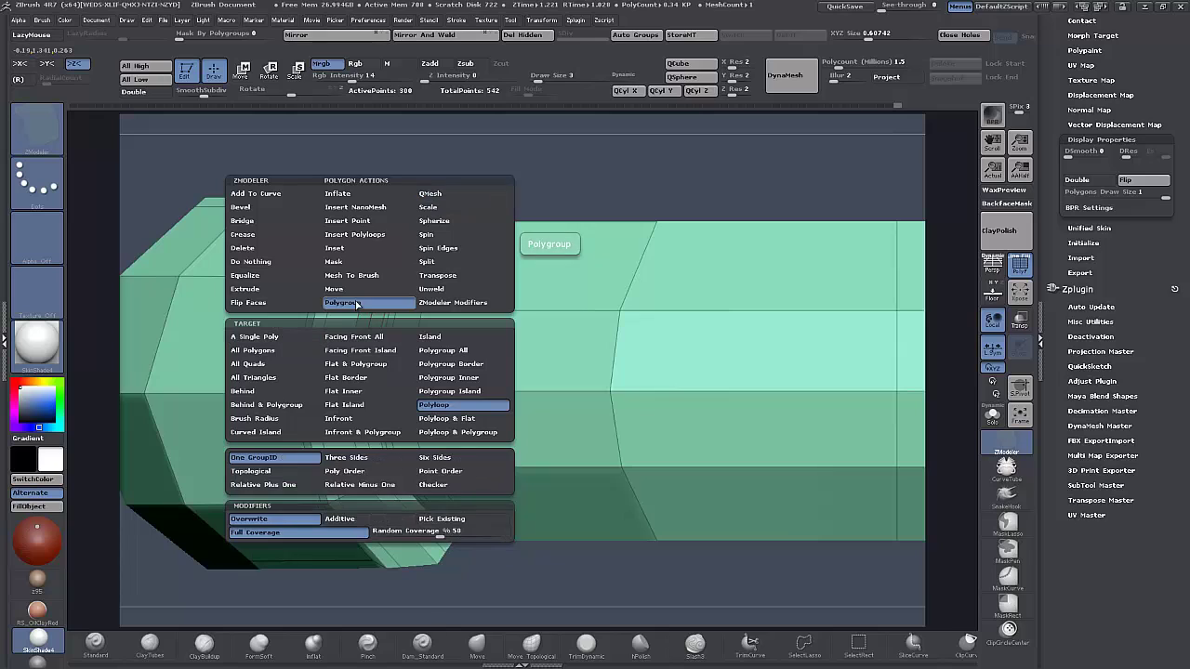
pyautogui.click(350, 350)
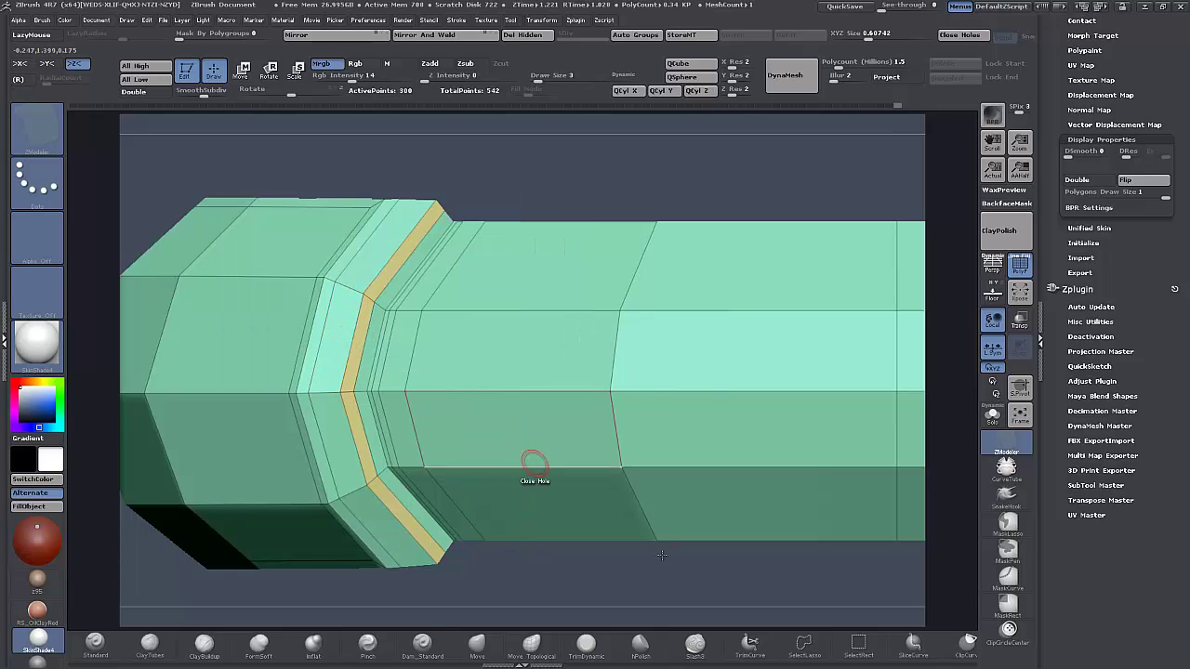
pyautogui.hotkey('ctrl', 'z')
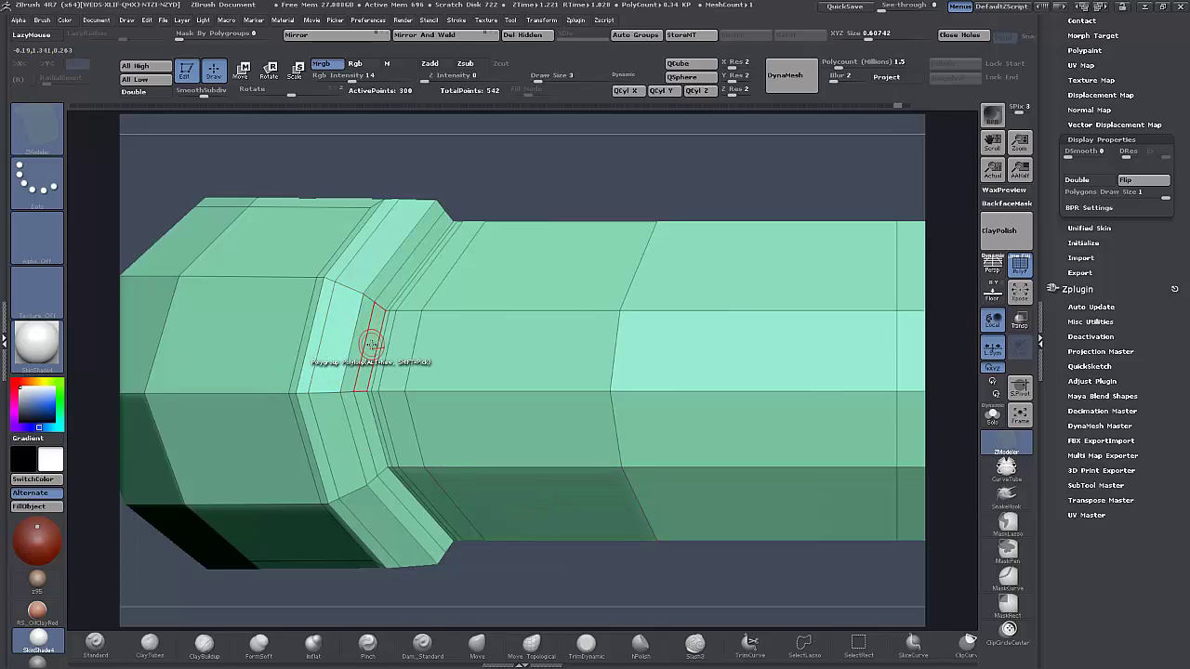
pyautogui.press('x')
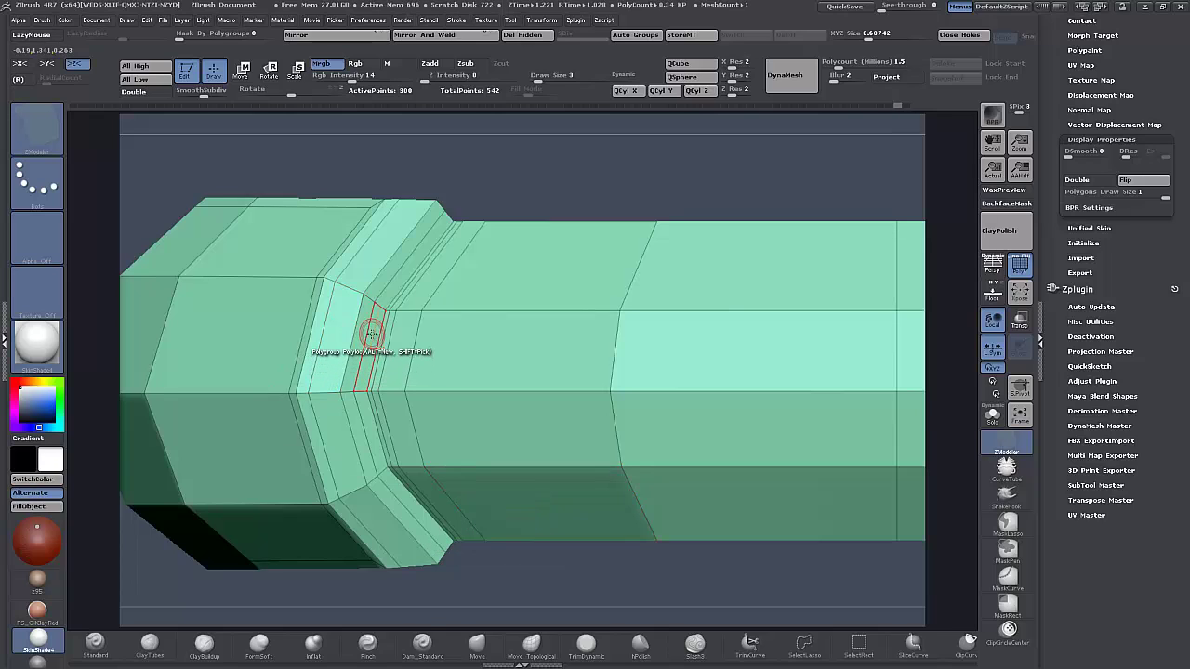
pyautogui.click(371, 333)
# Push the narrow strips beside the grips in with two QMesh moves targeting the polygroup island.
pyautogui.moveTo(686, 579); pyautogui.dragTo(478, 438)
pyautogui.press('space')
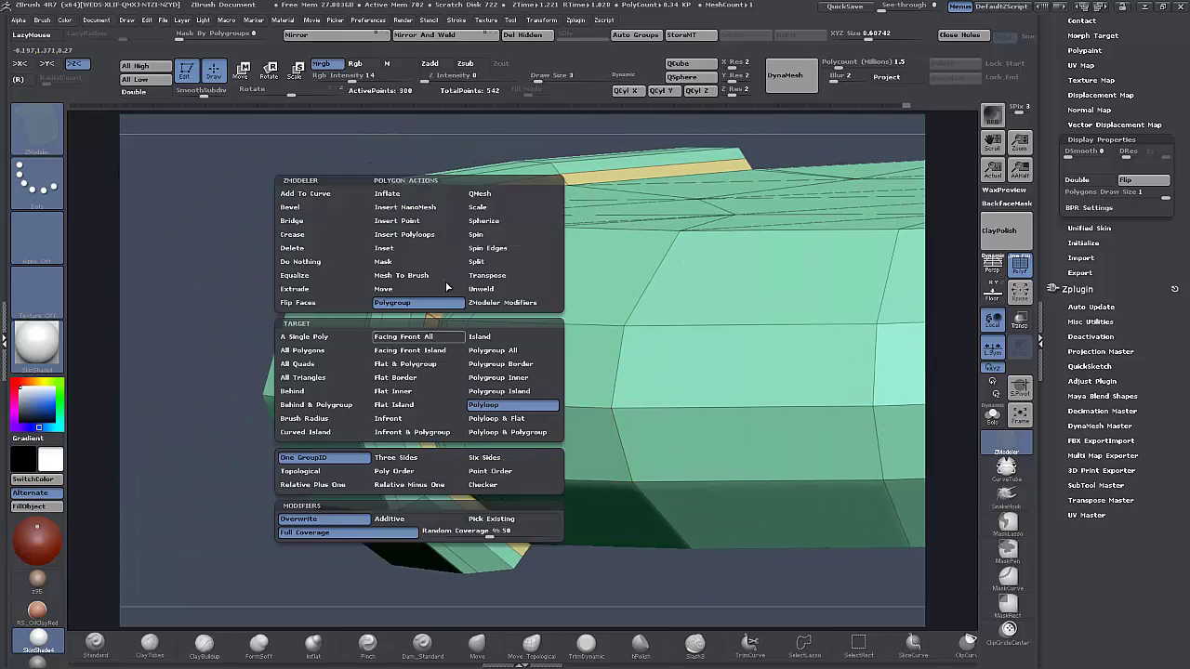
pyautogui.click(486, 198)
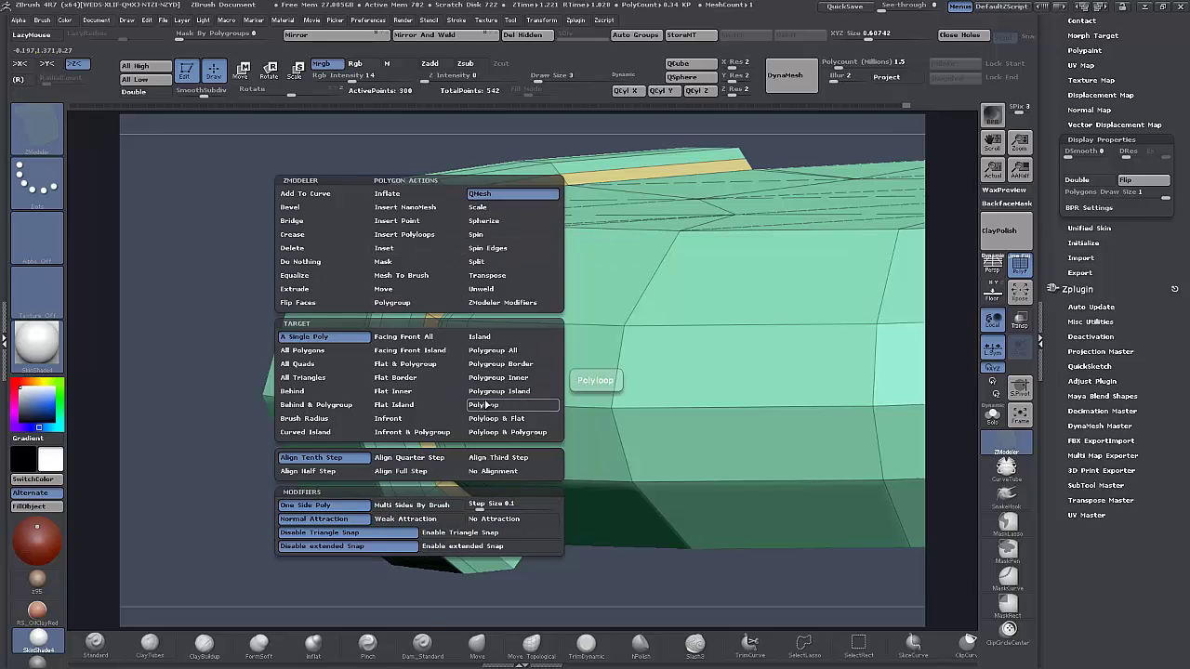
pyautogui.click(487, 391)
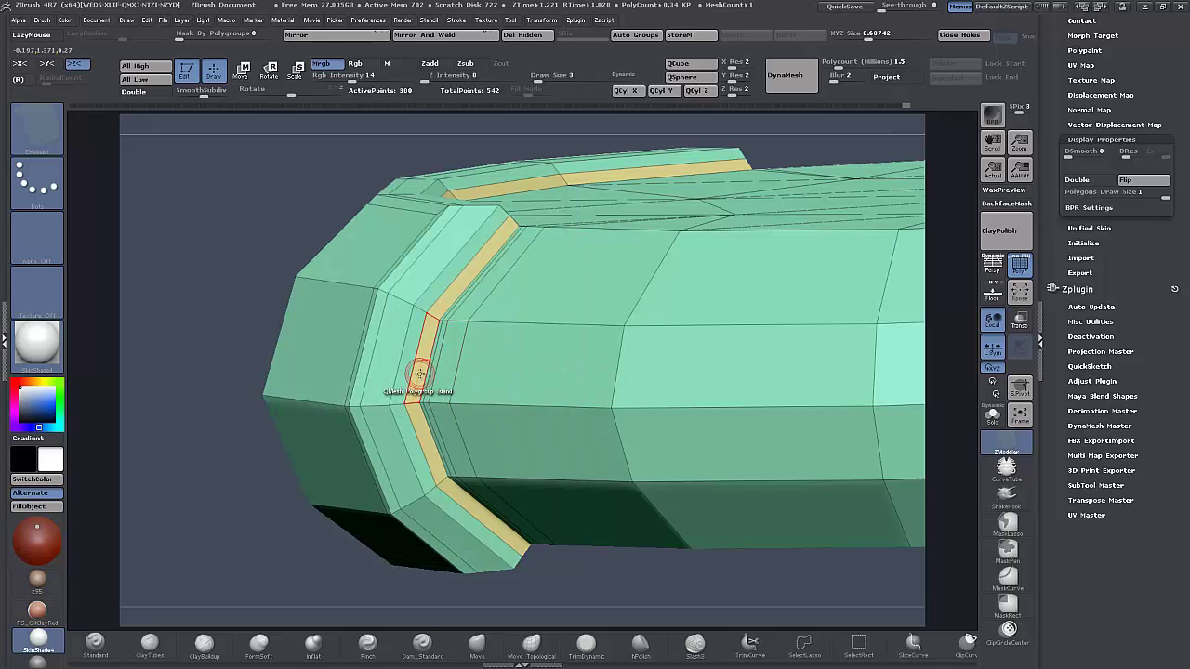
pyautogui.moveTo(419, 374); pyautogui.dragTo(410, 384)
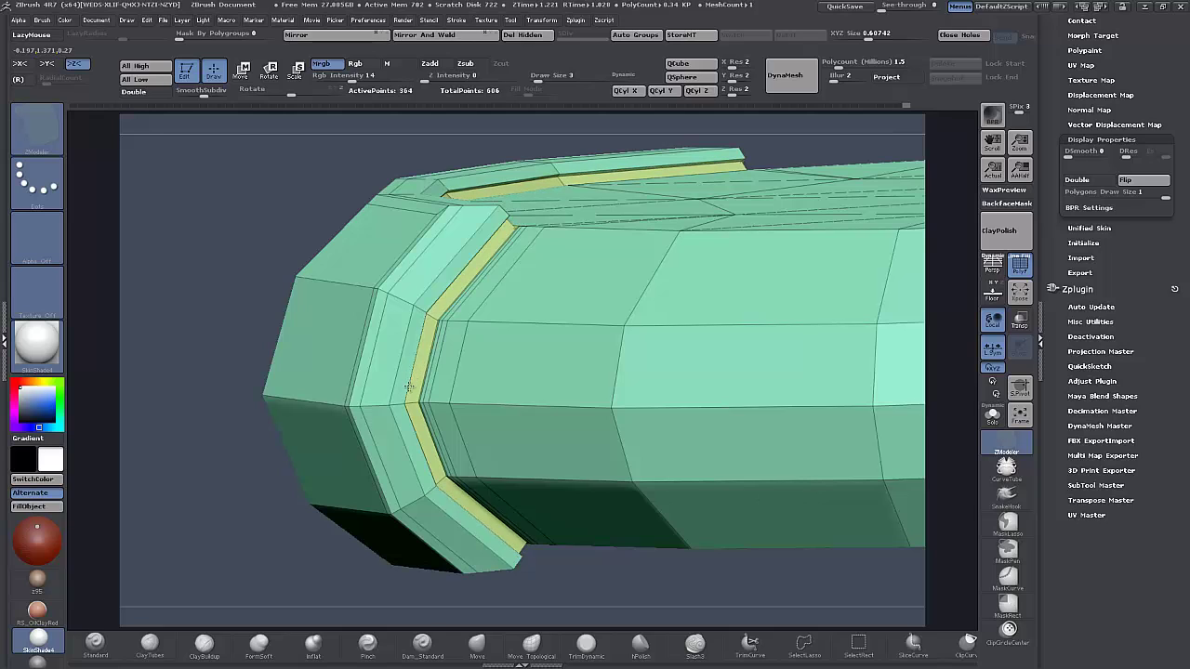
pyautogui.moveTo(412, 380); pyautogui.dragTo(420, 372)
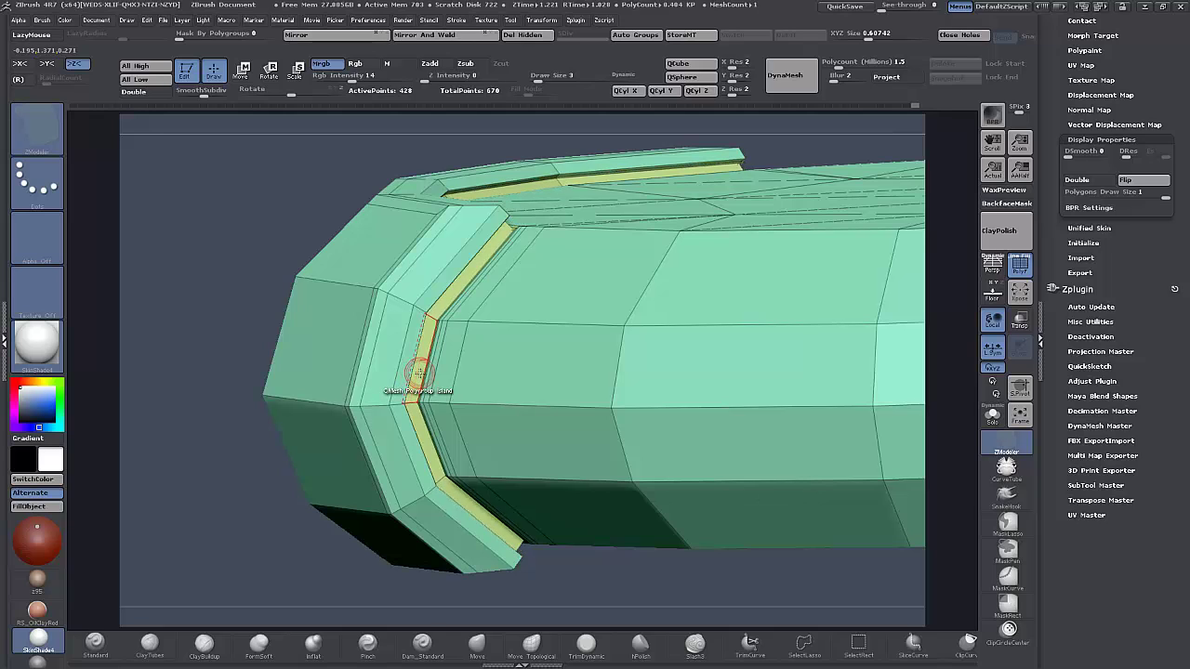
# Show all the knob's pieces and check the recessed strips in the smoothing preview.
pyautogui.moveTo(281, 486); pyautogui.dragTo(556, 562)
pyautogui.keyDown('ctrl'); pyautogui.keyDown('shift'); pyautogui.moveTo(260, 284); pyautogui.dragTo(278, 231); pyautogui.keyUp('shift'); pyautogui.keyUp('ctrl')
pyautogui.keyDown('ctrl'); pyautogui.keyDown('shift'); pyautogui.click(186, 364); pyautogui.keyUp('shift'); pyautogui.keyUp('ctrl')
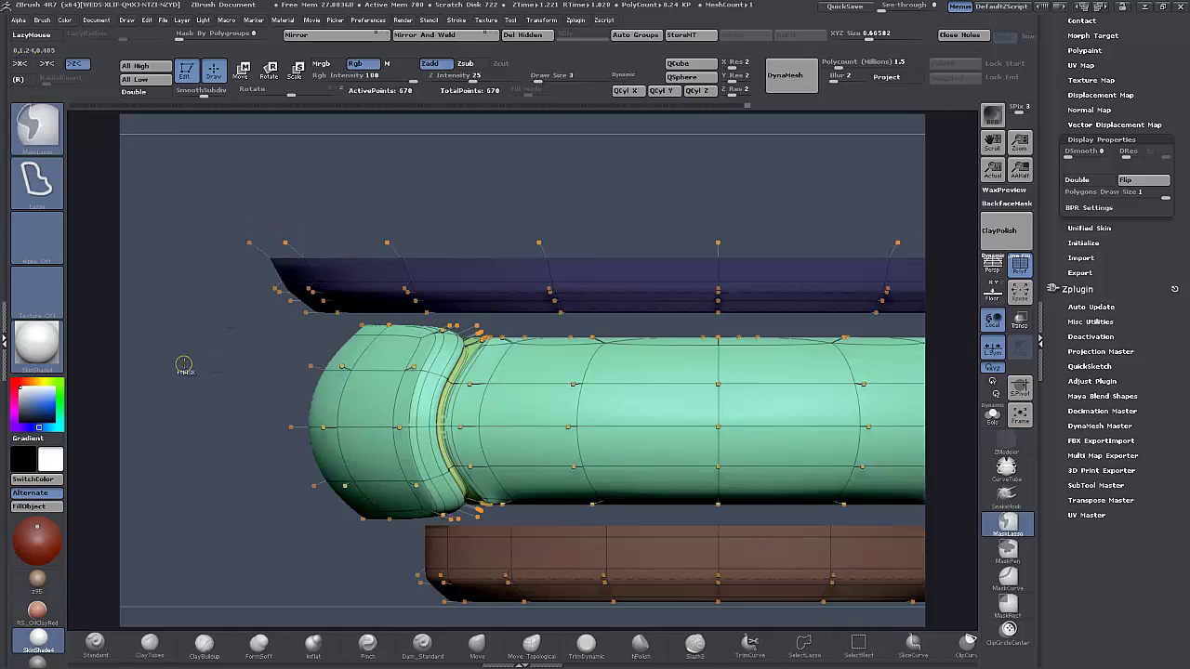
# Isolate the unsmoothed ring again and mask both grips, leaving the middle section free.
pyautogui.hotkey('ctrl', 'z')
pyautogui.hotkey('ctrl', 'z')
pyautogui.keyDown('ctrl'); pyautogui.keyDown('shift'); pyautogui.moveTo(193, 305); pyautogui.dragTo(201, 301); pyautogui.keyUp('shift'); pyautogui.keyUp('ctrl')
pyautogui.moveTo(334, 270)
pyautogui.keyDown('ctrl'); pyautogui.mouseDown()
pyautogui.moveTo(439, 286)
pyautogui.moveTo(495, 309)
pyautogui.moveTo(502, 331)
pyautogui.moveTo(457, 425)
pyautogui.moveTo(488, 520)
pyautogui.moveTo(428, 586)
pyautogui.moveTo(147, 278)
pyautogui.mouseUp(); pyautogui.keyUp('ctrl')
pyautogui.moveTo(540, 585)
pyautogui.mouseDown()
pyautogui.moveTo(589, 565)
pyautogui.moveTo(553, 522)
pyautogui.mouseUp()
# Set the ZModeler edge action to Bevel on complete edge loops with four rows.
pyautogui.press('space')
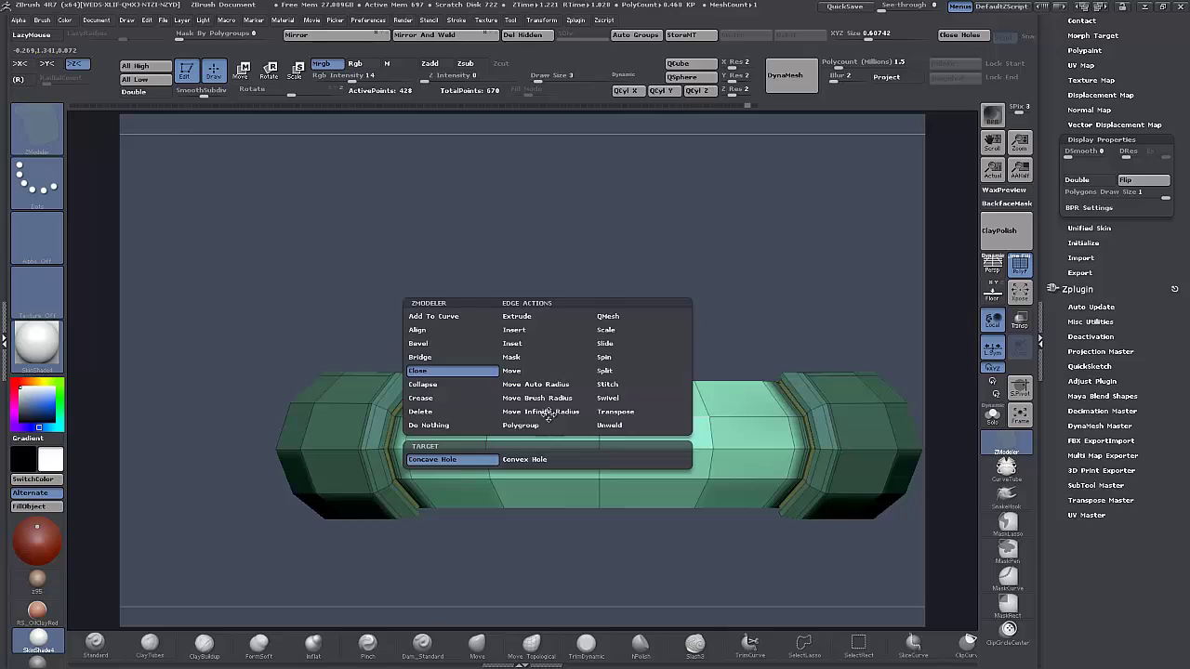
pyautogui.click(463, 349)
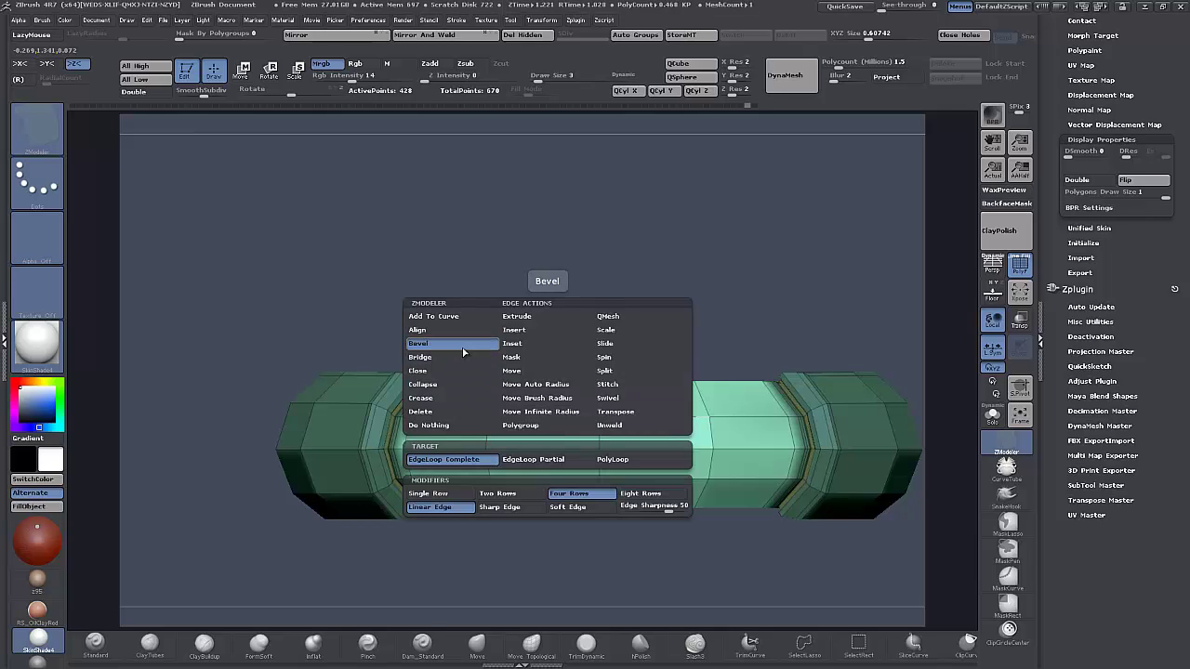
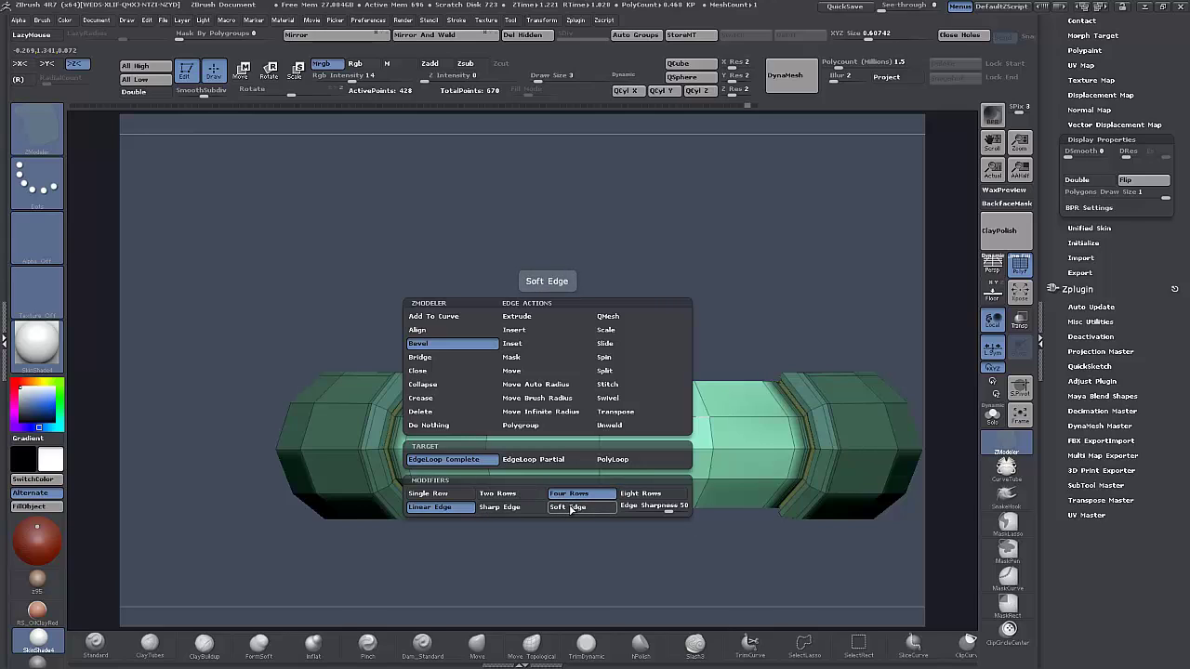
pyautogui.click(569, 505)
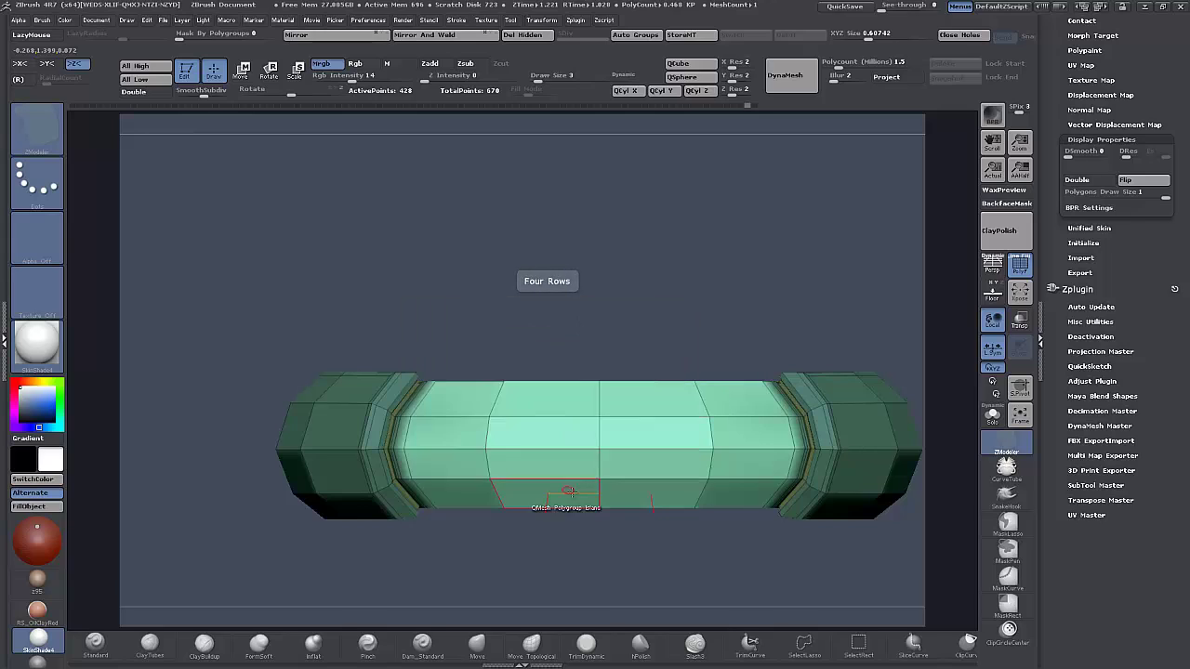
pyautogui.click(560, 417)
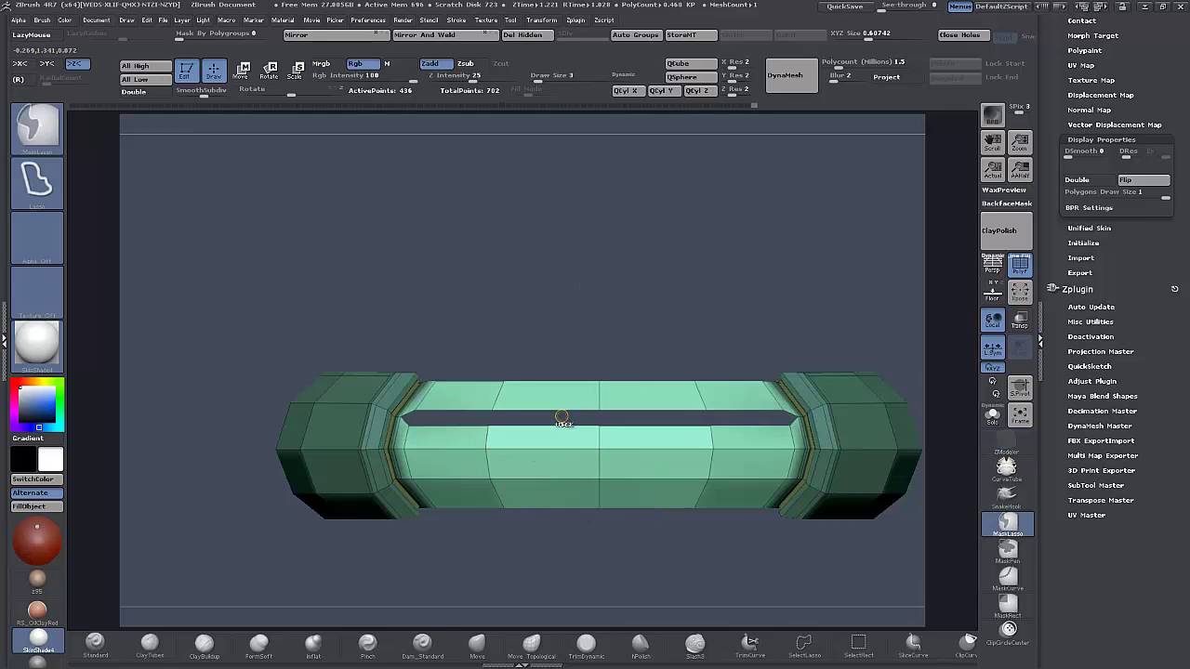
pyautogui.hotkey('ctrl', 'z')
pyautogui.moveTo(559, 417); pyautogui.dragTo(564, 414)
pyautogui.moveTo(496, 561); pyautogui.dragTo(517, 607)
pyautogui.hotkey('ctrl', 'z')
# With all pieces shown, bevel the three horizontal edge loops across the ring's middle section into four-row strips.
pyautogui.moveTo(532, 548)
pyautogui.mouseDown()
pyautogui.moveTo(563, 551)
pyautogui.moveTo(565, 569)
pyautogui.moveTo(576, 544)
pyautogui.moveTo(553, 555)
pyautogui.mouseUp()
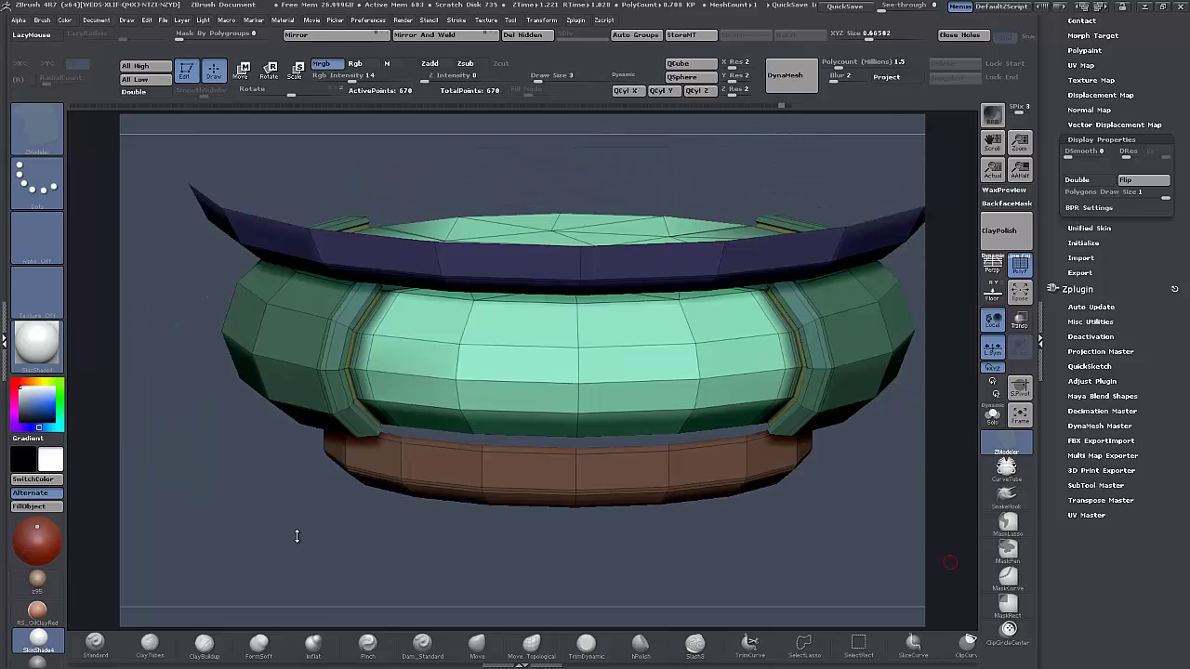
pyautogui.moveTo(296, 536); pyautogui.dragTo(302, 527)
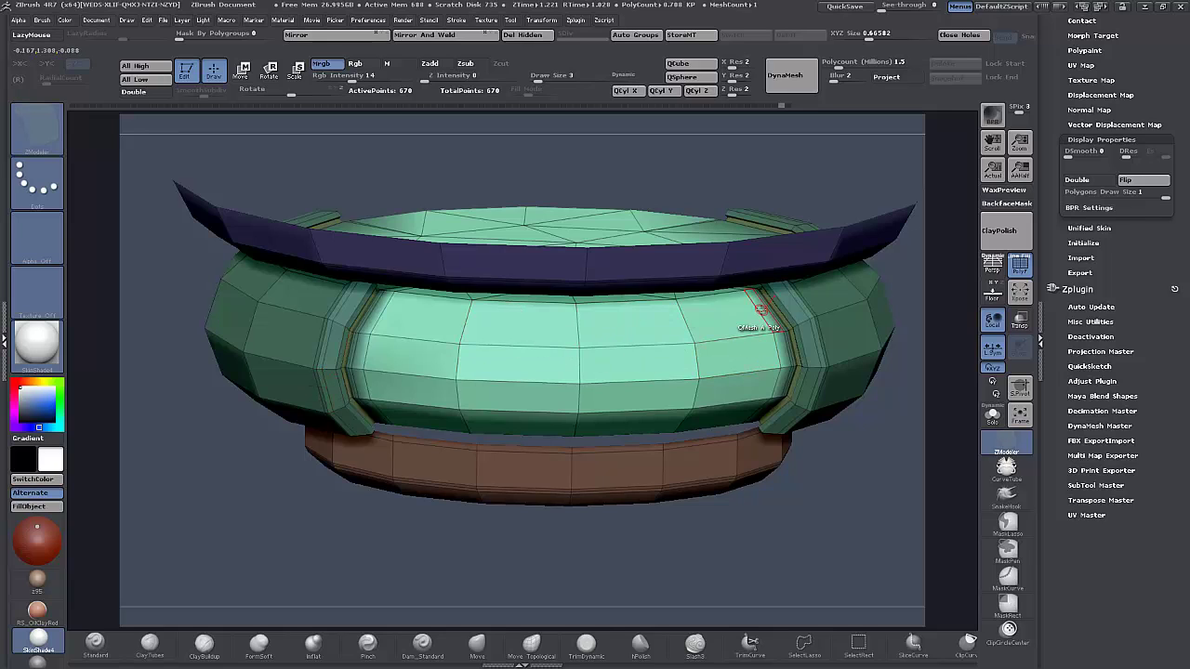
pyautogui.click(557, 342)
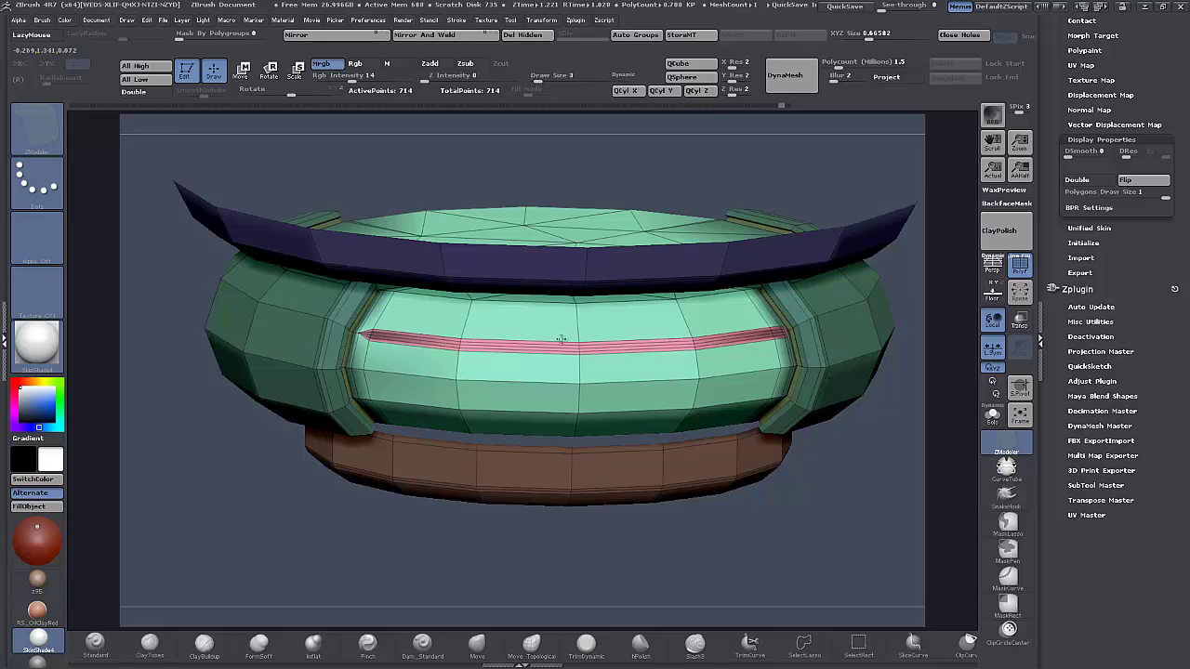
pyautogui.moveTo(509, 513); pyautogui.dragTo(391, 520)
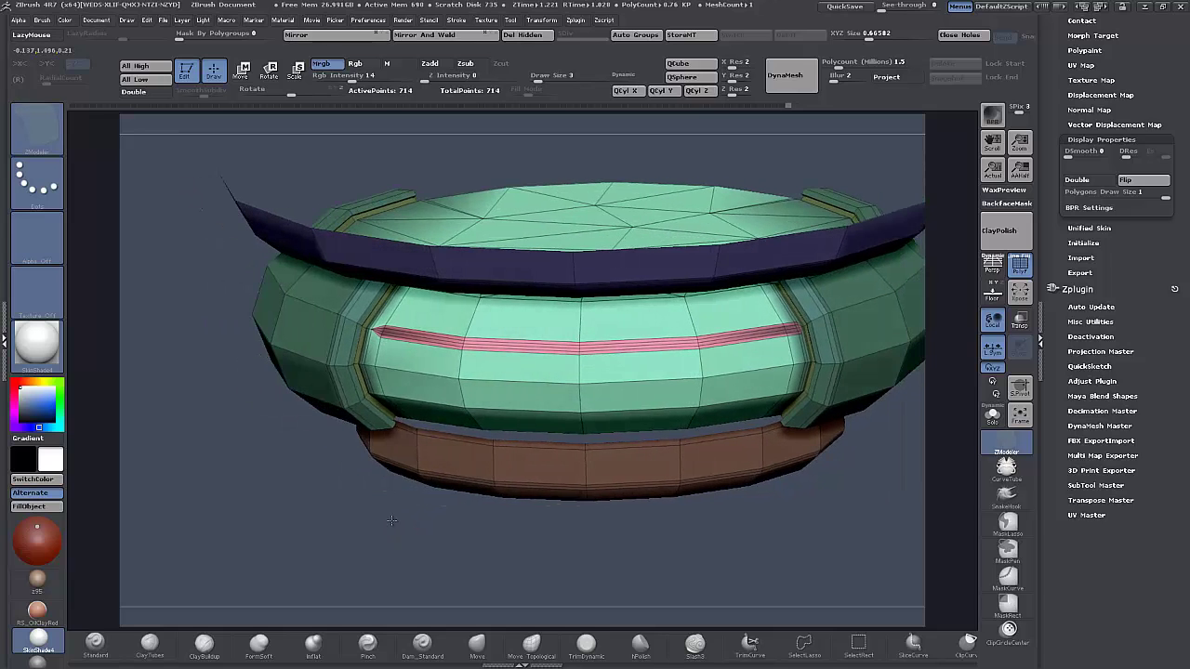
pyautogui.click(526, 382)
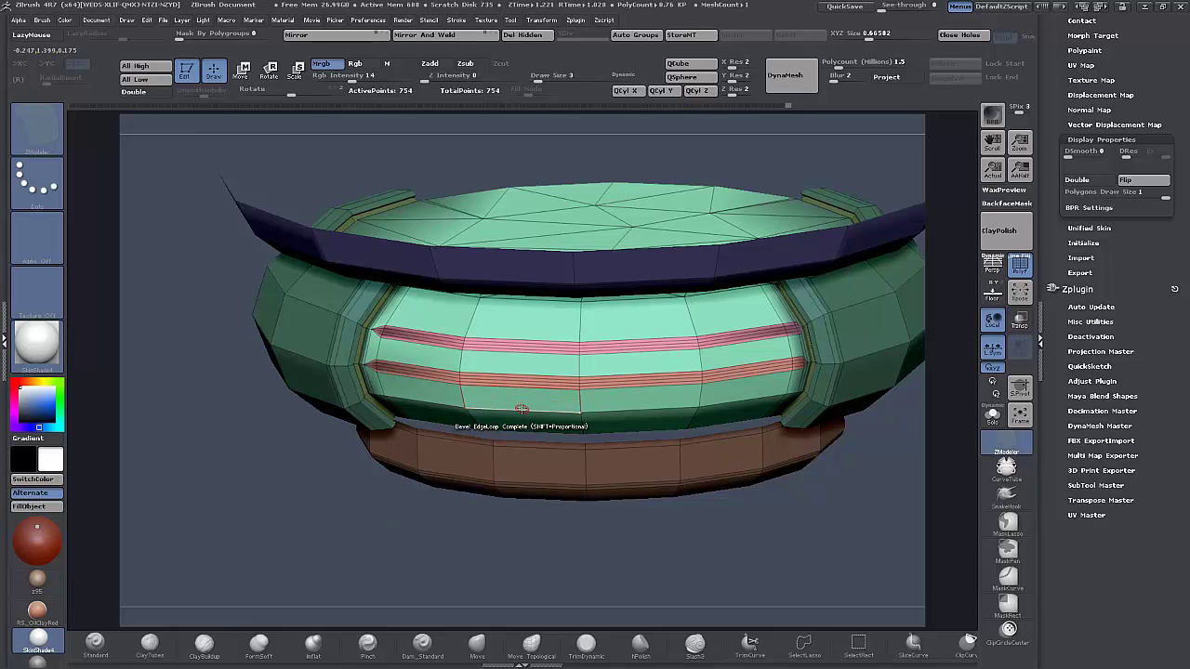
pyautogui.click(527, 409)
# Mark the two inner rows of all three beveled strips as a temporary polygroup.
pyautogui.moveTo(252, 545); pyautogui.dragTo(530, 330)
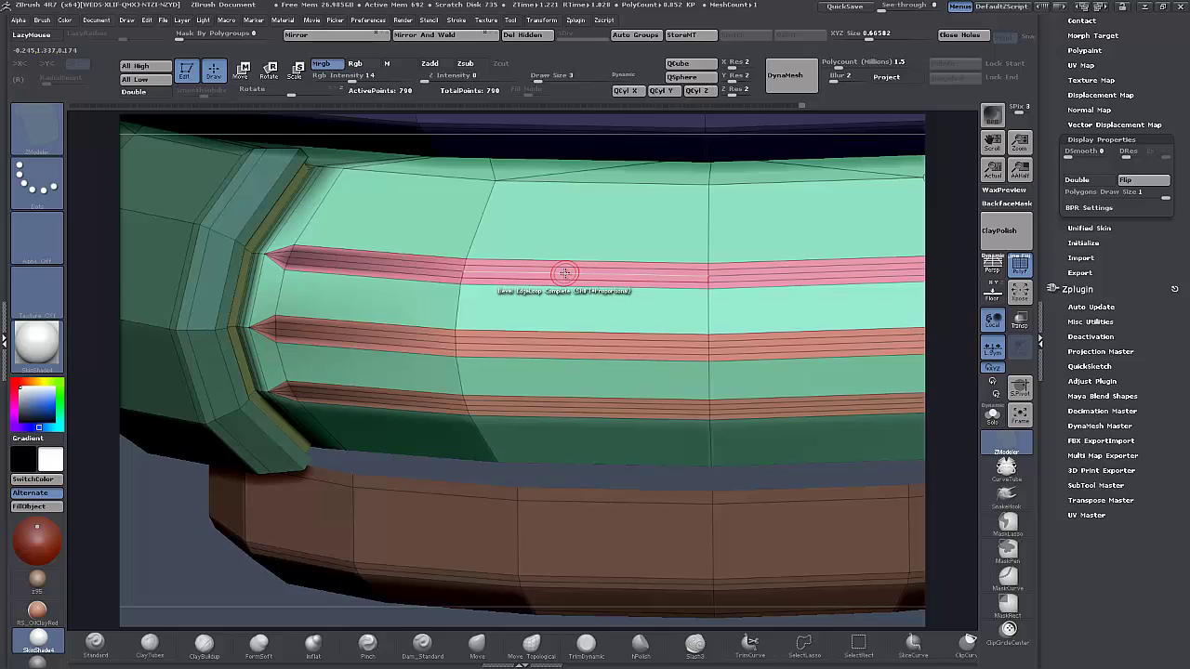
pyautogui.press('space')
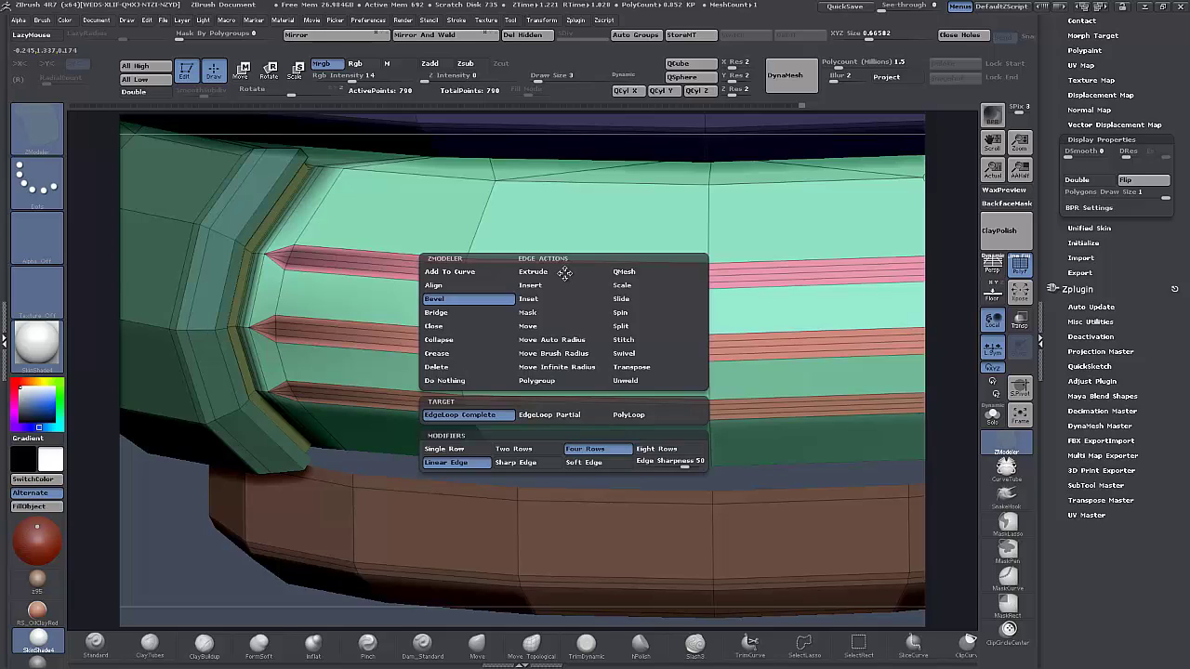
pyautogui.click(564, 272)
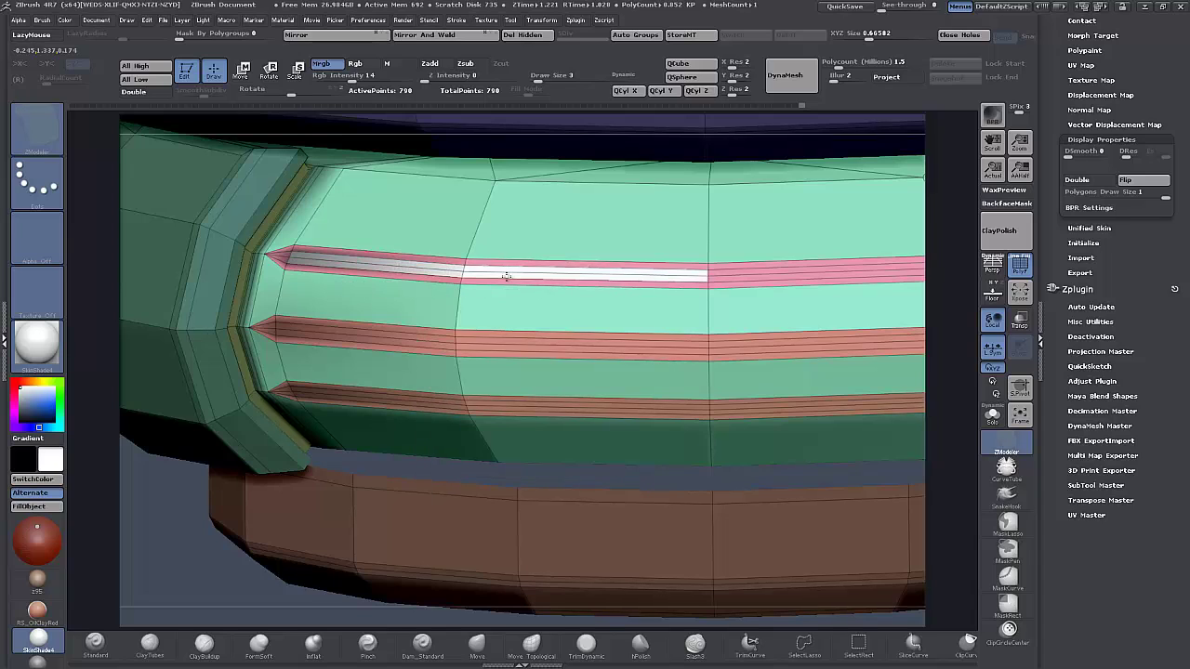
pyautogui.press('ctrl')
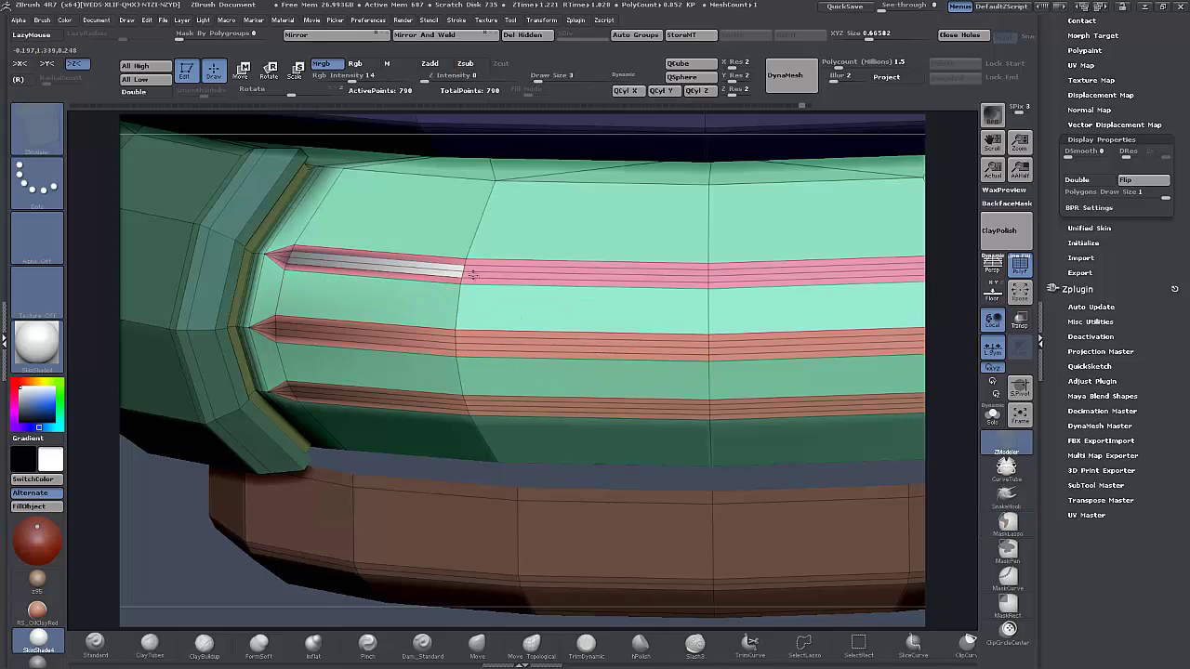
pyautogui.keyDown('alt'); pyautogui.moveTo(383, 334); pyautogui.dragTo(502, 338); pyautogui.keyUp('alt')
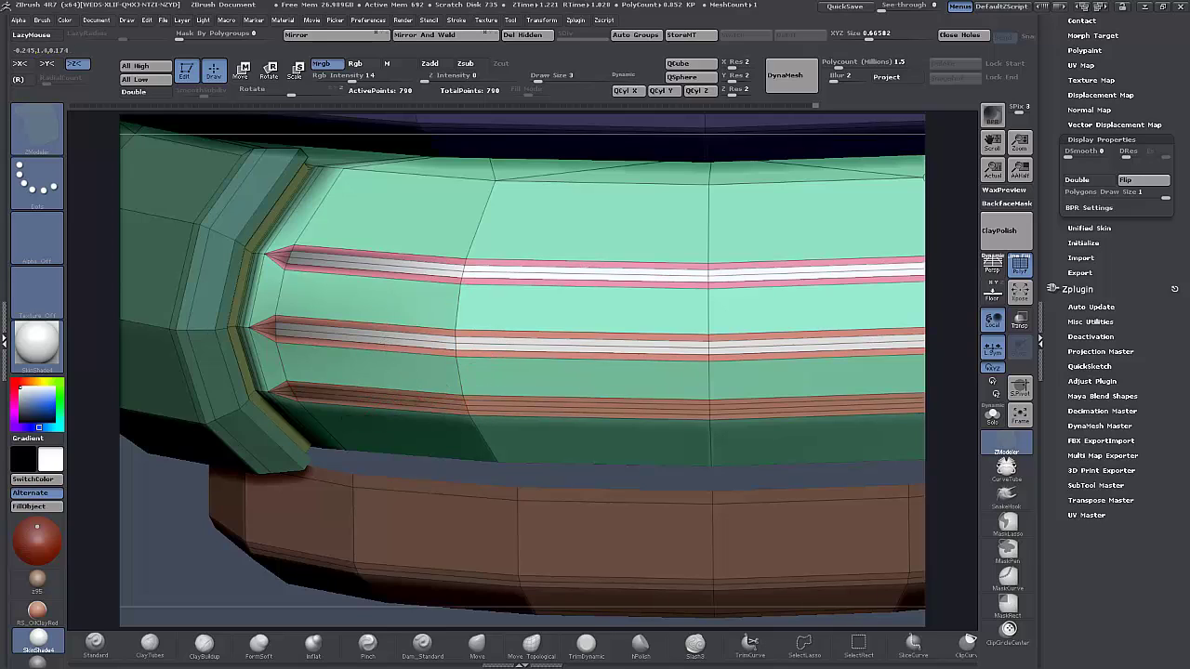
pyautogui.press('ctrl')
pyautogui.keyDown('alt'); pyautogui.moveTo(433, 403); pyautogui.dragTo(478, 410); pyautogui.keyUp('alt')
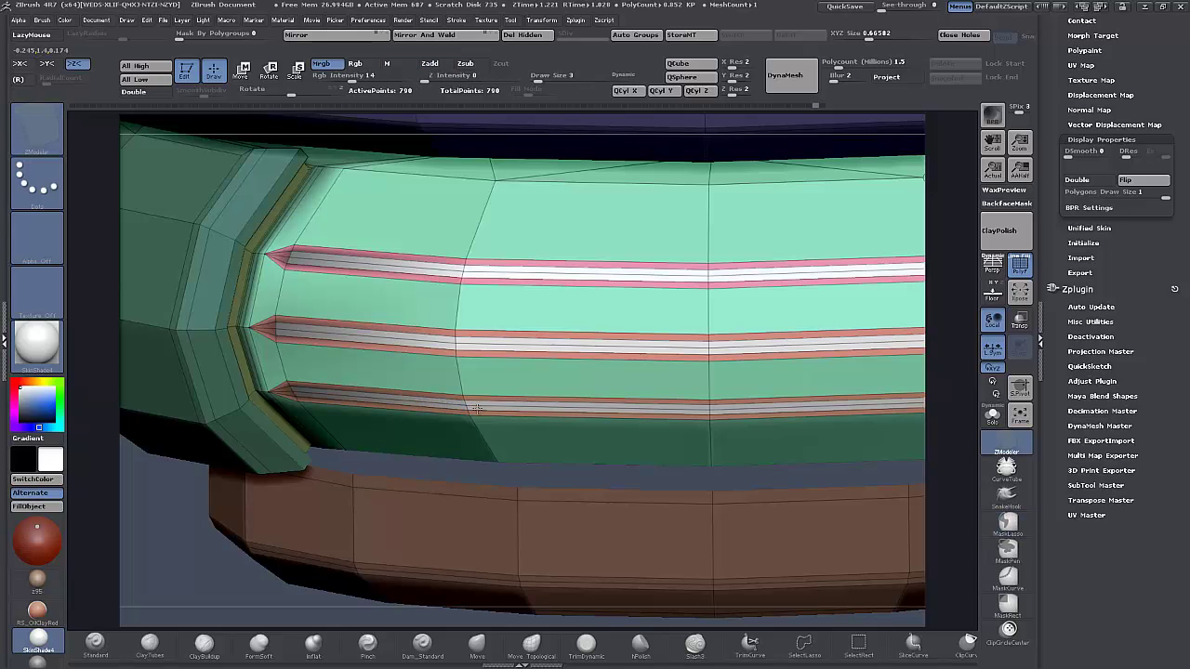
# Extrude the marked rows of the three strips slightly with QMesh.
pyautogui.moveTo(192, 536)
pyautogui.mouseDown()
pyautogui.moveTo(193, 409)
pyautogui.moveTo(186, 511)
pyautogui.moveTo(211, 508)
pyautogui.mouseUp()
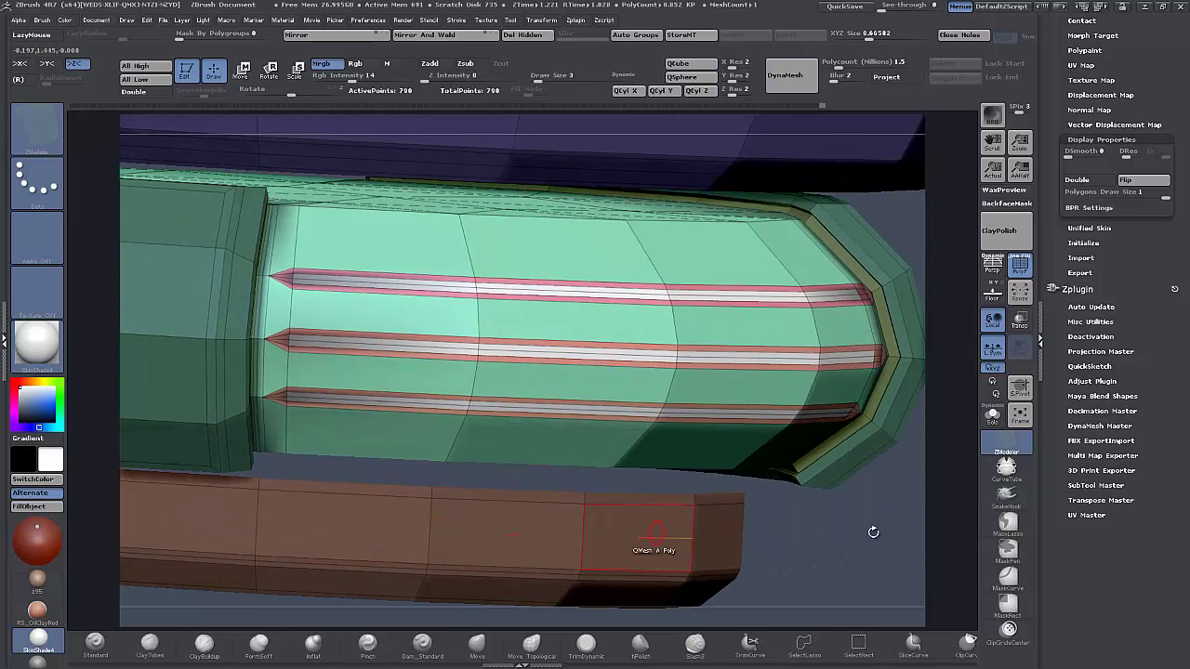
pyautogui.moveTo(873, 531); pyautogui.dragTo(805, 531)
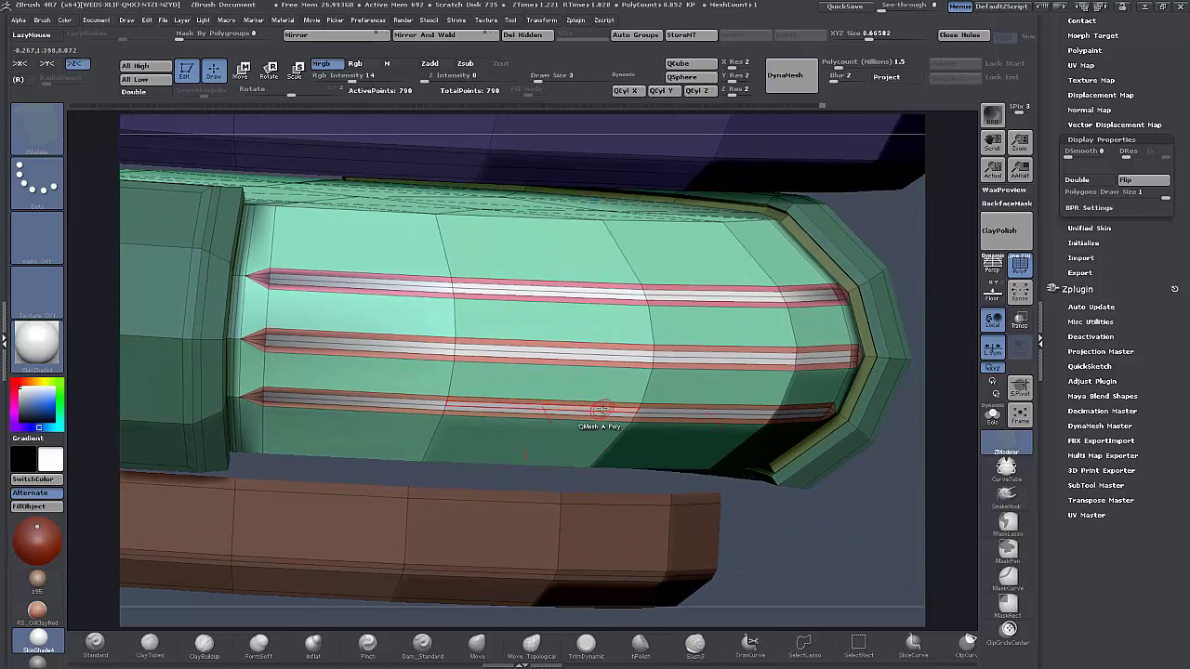
pyautogui.moveTo(602, 410); pyautogui.dragTo(604, 417)
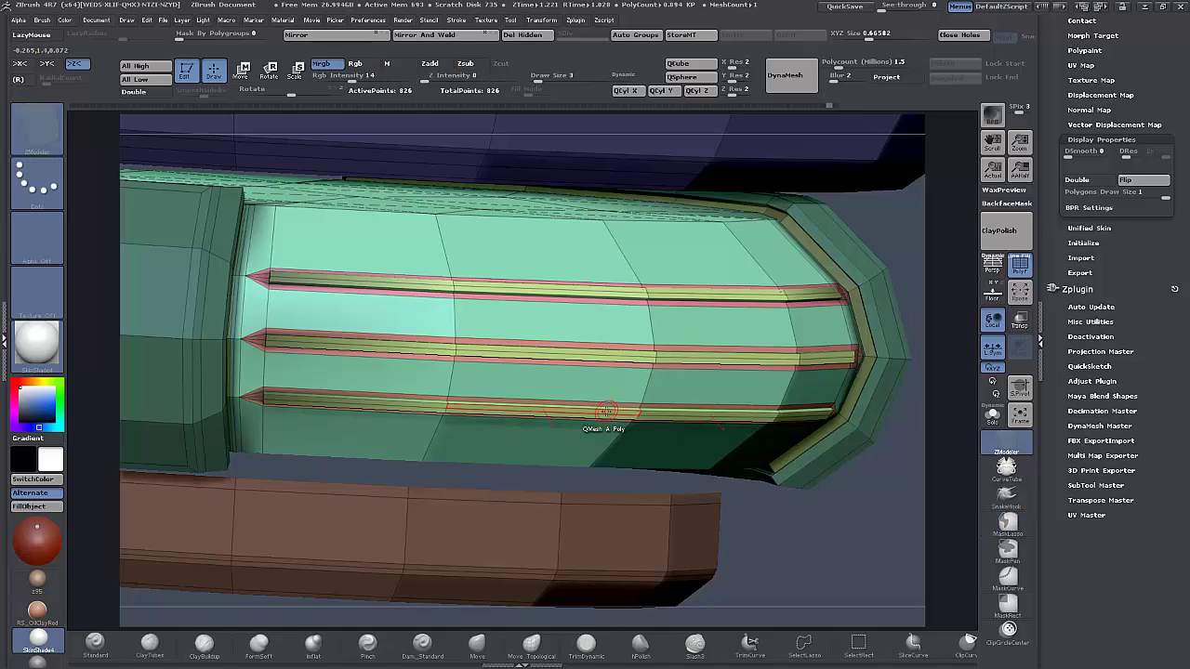
# Set the QMesh target to Polygroup Island and extrude the marked rows of the three strips one after another.
pyautogui.press('space')
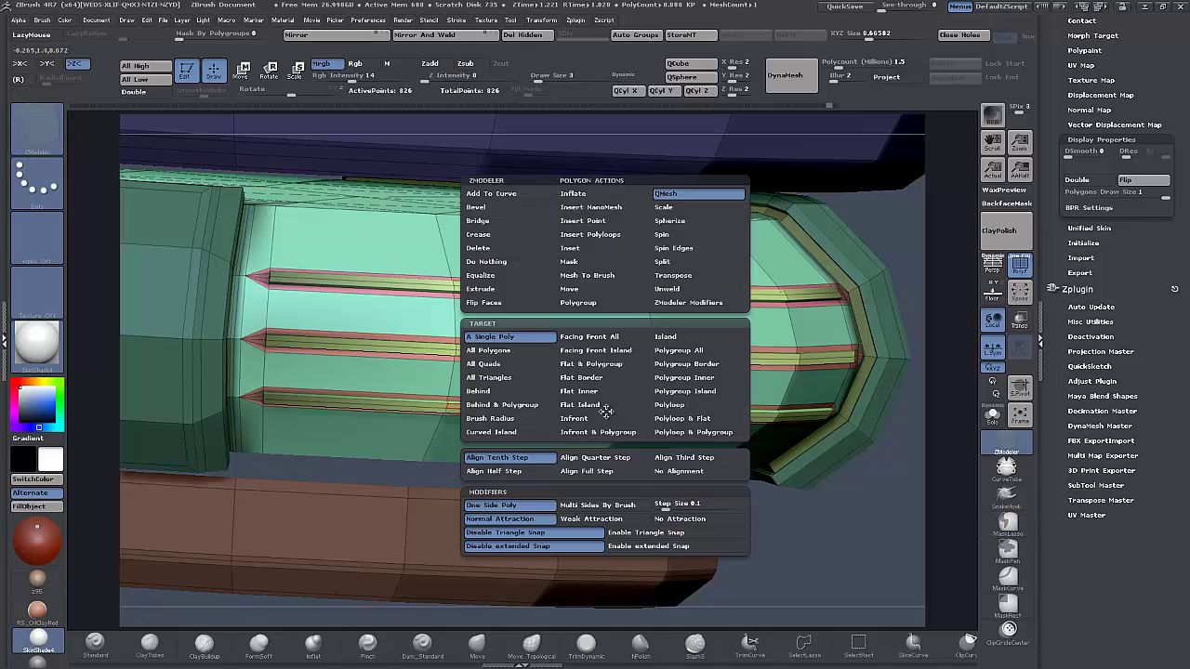
pyautogui.click(675, 394)
pyautogui.moveTo(598, 410); pyautogui.dragTo(589, 415)
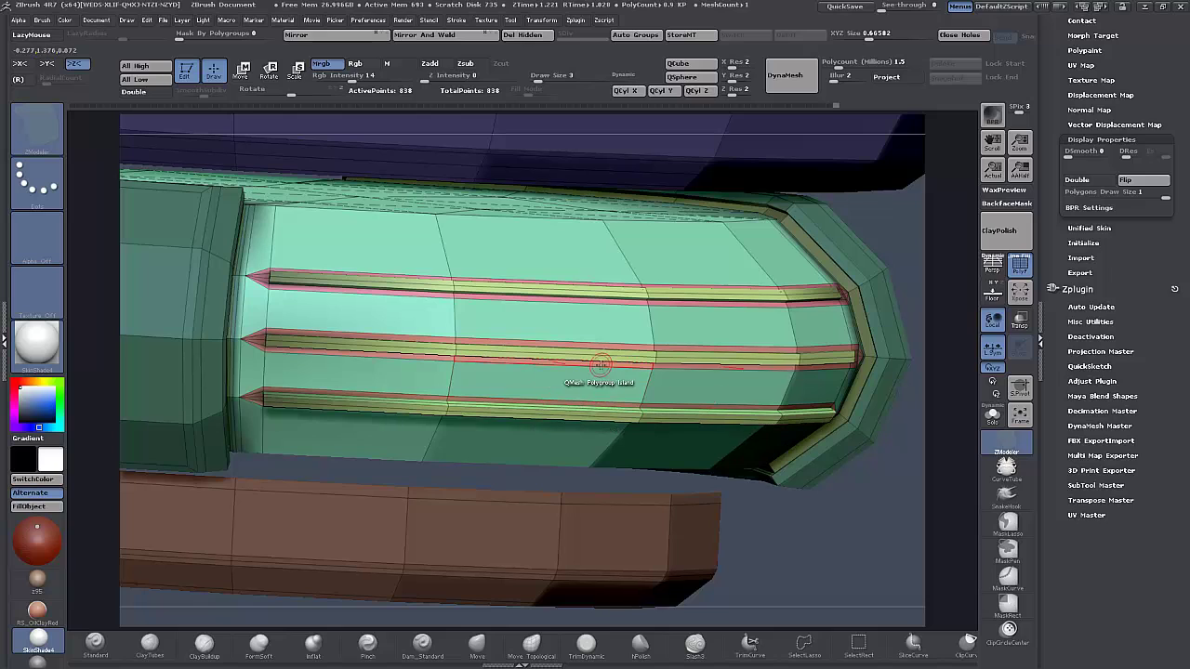
pyautogui.click(605, 357)
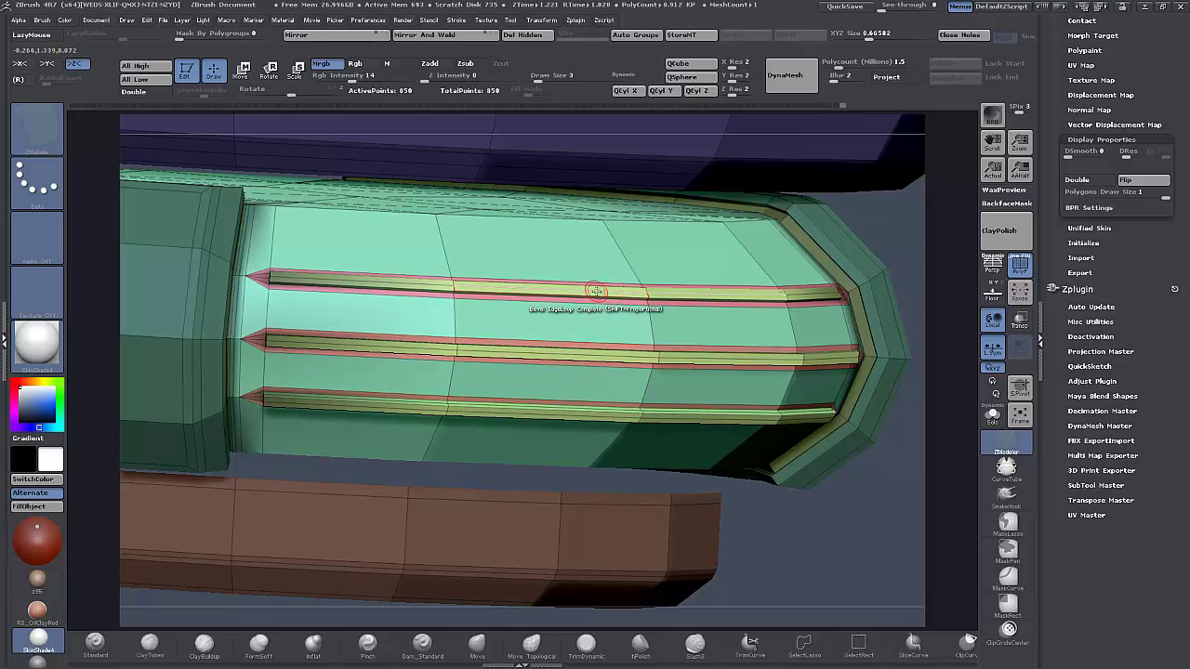
pyautogui.click(595, 294)
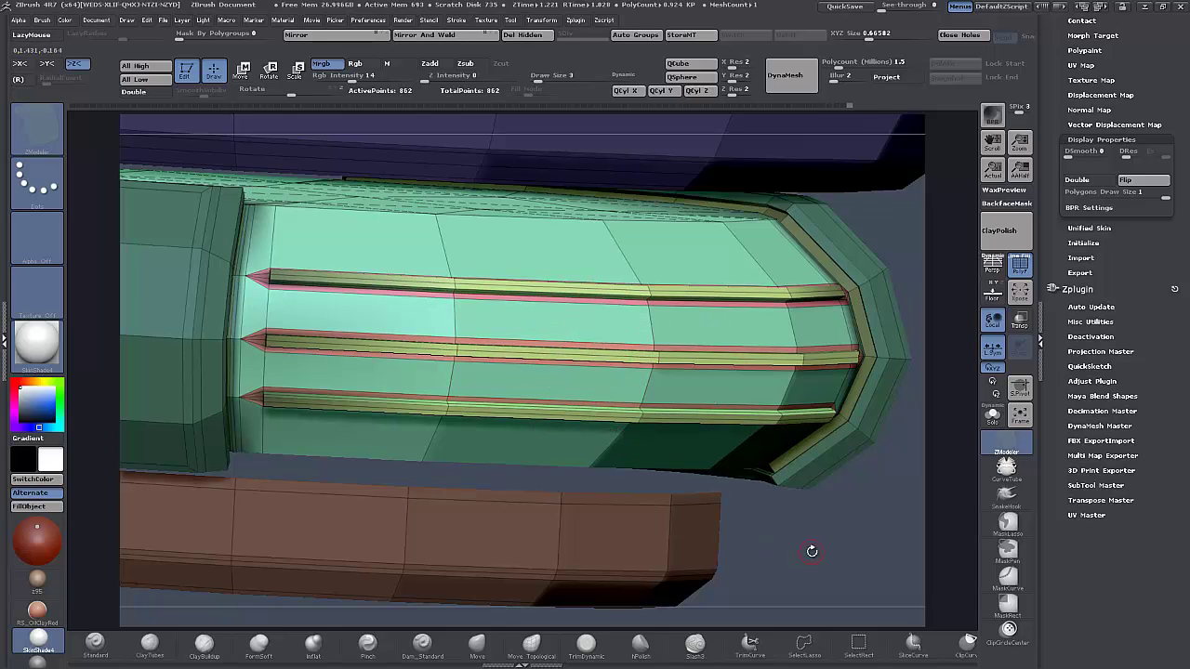
# Turn on the dynamic subdivision preview, hide the polyframe and check the smoothed strips from the front.
pyautogui.moveTo(812, 551); pyautogui.dragTo(812, 470)
pyautogui.press('d')
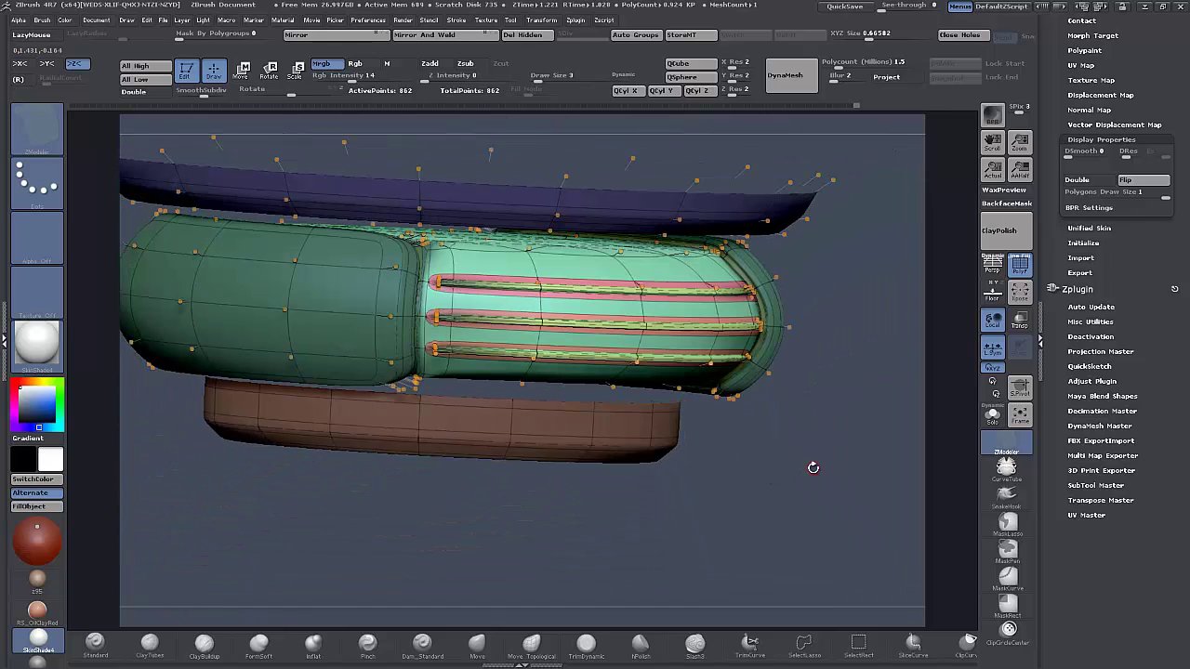
pyautogui.click(1020, 266)
pyautogui.moveTo(777, 522)
pyautogui.mouseDown()
pyautogui.moveTo(766, 527)
pyautogui.moveTo(778, 440)
pyautogui.moveTo(765, 441)
pyautogui.mouseUp()
pyautogui.keyDown('alt'); pyautogui.moveTo(659, 453); pyautogui.dragTo(659, 530); pyautogui.keyUp('alt')
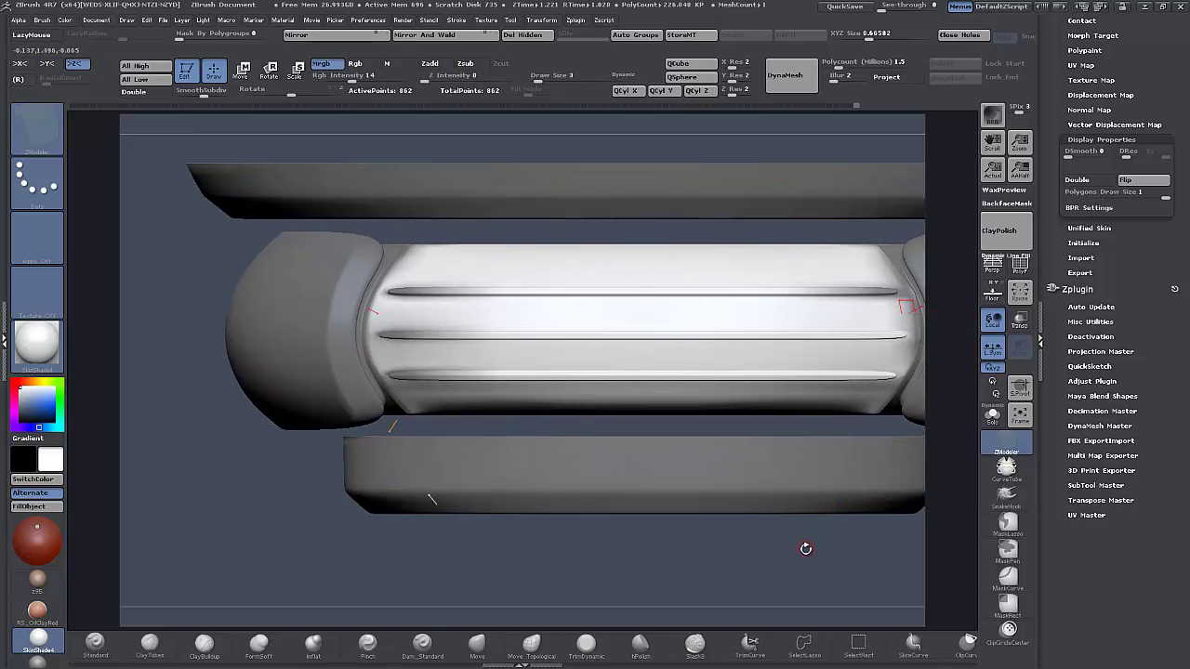
pyautogui.keyDown('alt'); pyautogui.moveTo(804, 548); pyautogui.dragTo(811, 531); pyautogui.keyUp('alt')
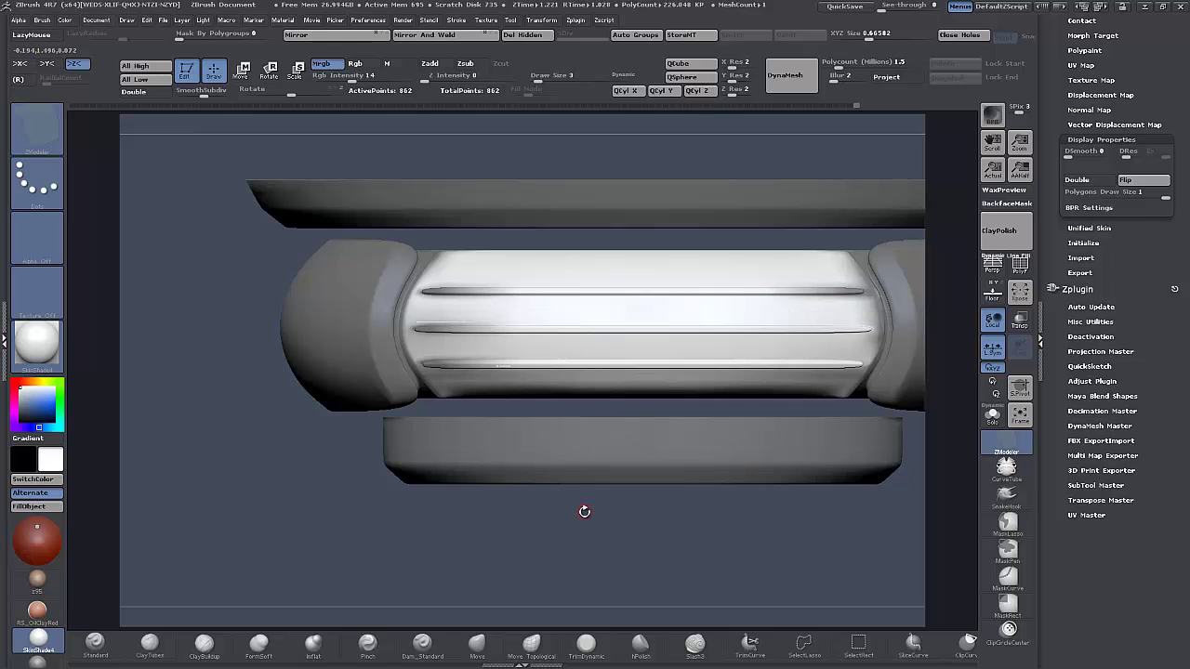
pyautogui.moveTo(622, 562); pyautogui.dragTo(592, 521)
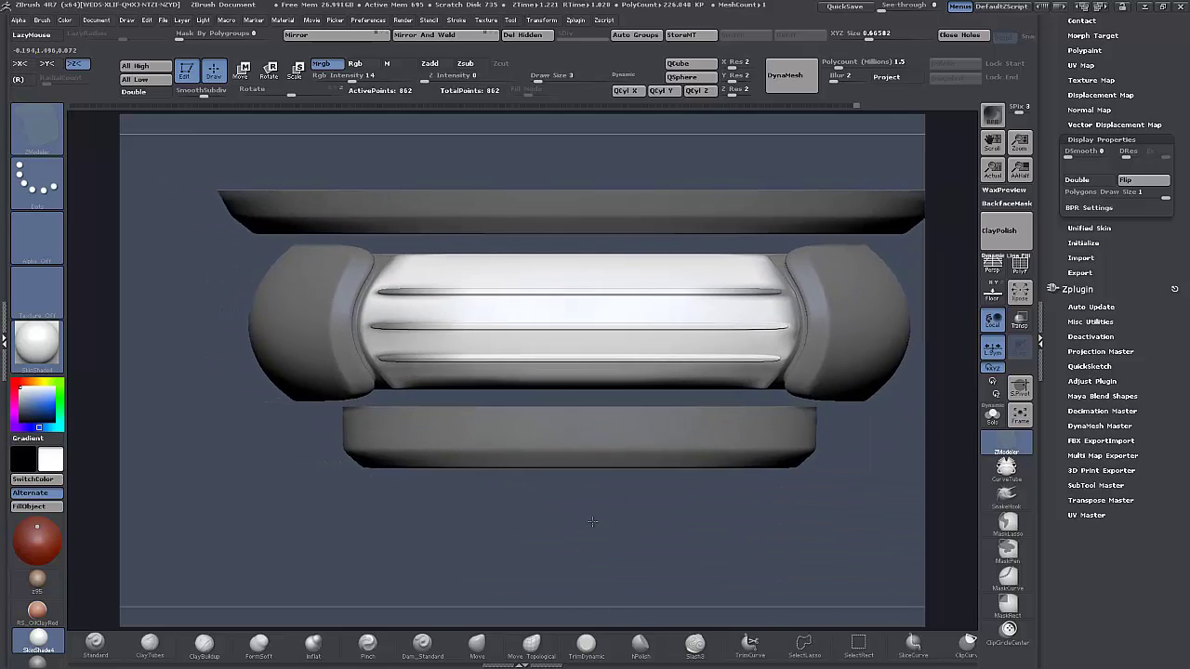
# Clear the existing mask and lasso-mask the lower disc beneath the ring.
pyautogui.keyDown('ctrl'); pyautogui.moveTo(195, 395); pyautogui.dragTo(221, 299); pyautogui.keyUp('ctrl')
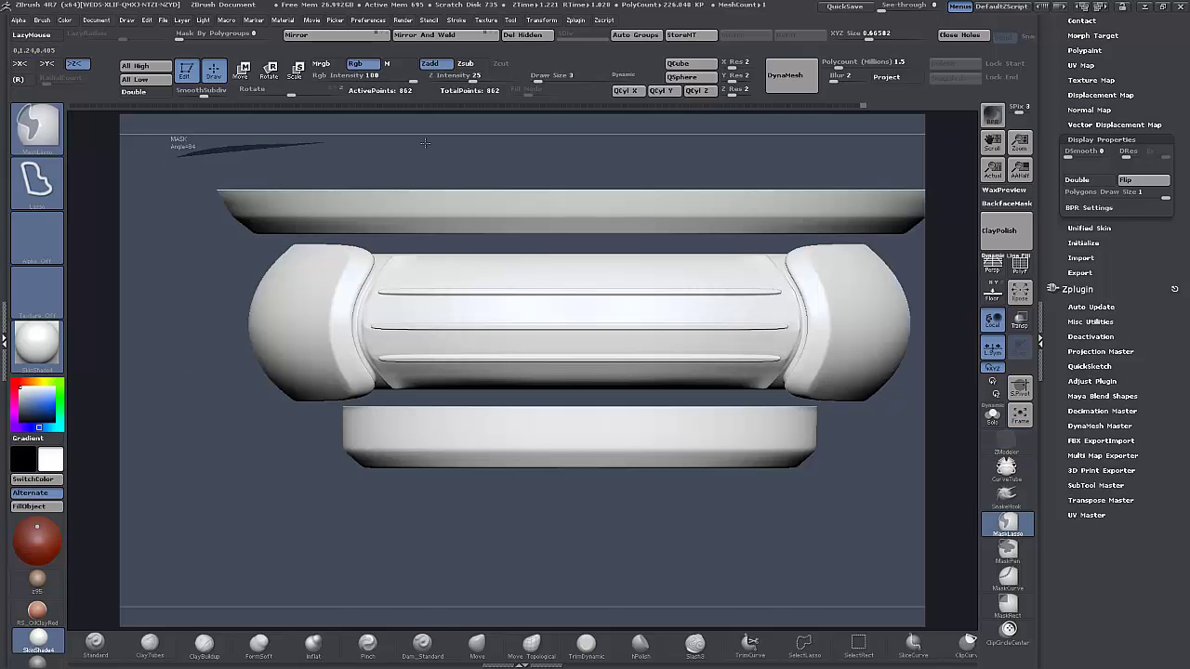
pyautogui.moveTo(425, 142)
pyautogui.keyDown('ctrl'); pyautogui.mouseDown()
pyautogui.moveTo(786, 146)
pyautogui.moveTo(709, 149)
pyautogui.moveTo(748, 144)
pyautogui.mouseUp(); pyautogui.keyUp('ctrl')
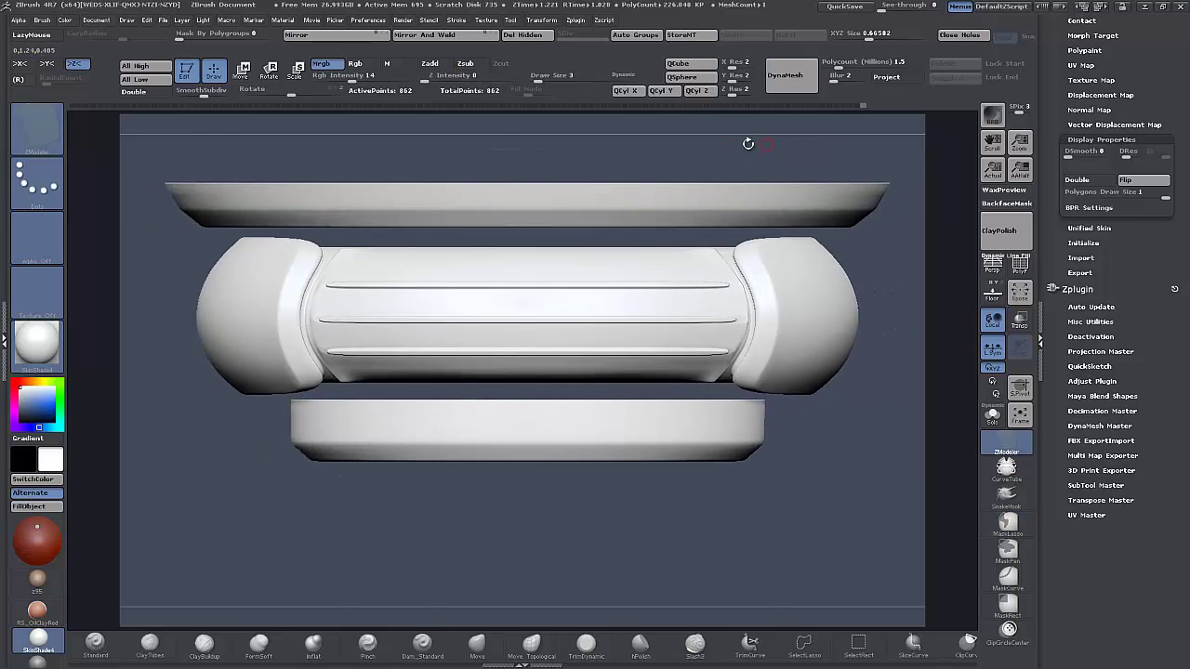
pyautogui.press('ctrl')
pyautogui.moveTo(852, 149)
pyautogui.keyDown('ctrl'); pyautogui.mouseDown()
pyautogui.moveTo(910, 166)
pyautogui.moveTo(904, 332)
pyautogui.moveTo(842, 418)
pyautogui.moveTo(674, 393)
pyautogui.moveTo(232, 394)
pyautogui.moveTo(174, 363)
pyautogui.mouseUp(); pyautogui.keyUp('ctrl')
pyautogui.keyDown('ctrl'); pyautogui.click(174, 363); pyautogui.keyUp('ctrl')
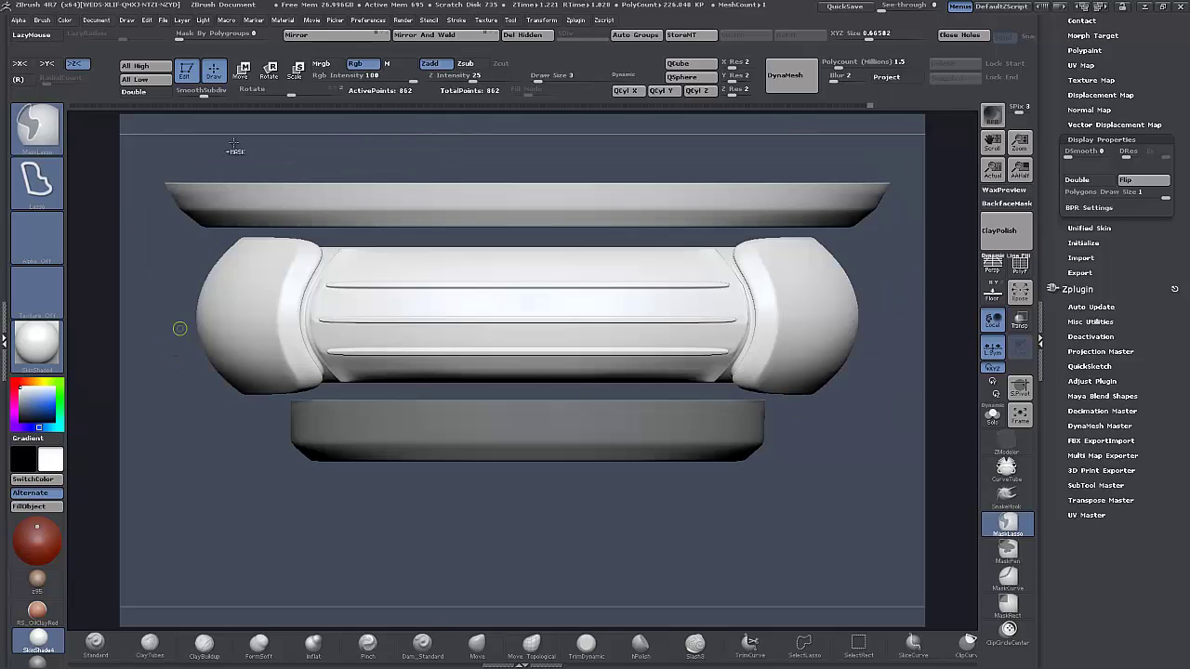
# Invert the mask and move the lower disc straight up against the ring's underside.
pyautogui.press('w')
pyautogui.moveTo(566, 426); pyautogui.dragTo(566, 562)
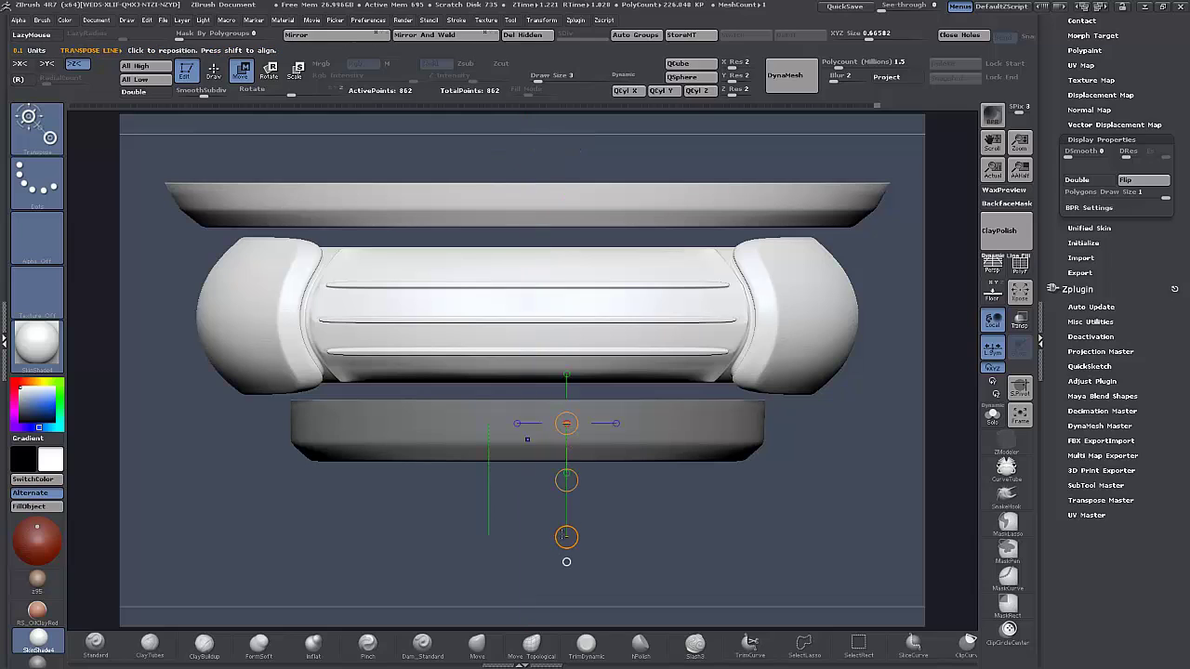
pyautogui.moveTo(566, 480); pyautogui.dragTo(568, 458)
pyautogui.hotkey('ctrl', 'z')
pyautogui.keyDown('ctrl'); pyautogui.click(802, 505); pyautogui.keyUp('ctrl')
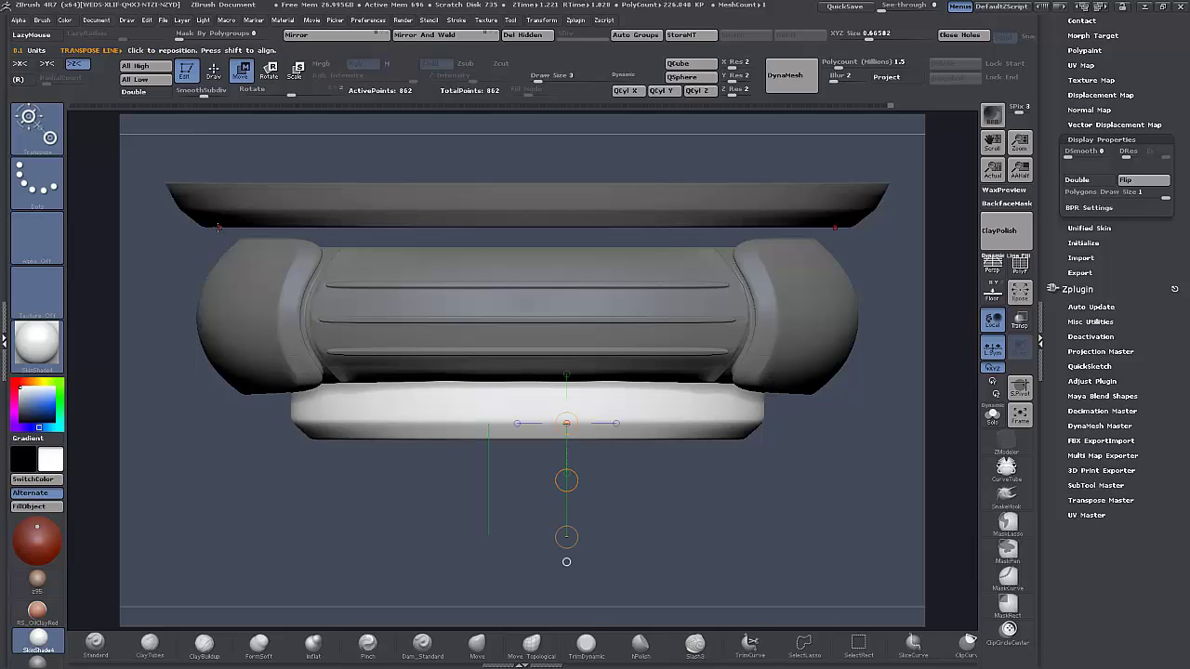
# Try to move the upper plate vertically with the ring and lower disc masked by lasso.
pyautogui.moveTo(106, 162)
pyautogui.keyDown('ctrl'); pyautogui.mouseDown()
pyautogui.moveTo(111, 186)
pyautogui.moveTo(573, 135)
pyautogui.moveTo(901, 168)
pyautogui.moveTo(878, 228)
pyautogui.moveTo(135, 233)
pyautogui.mouseUp(); pyautogui.keyUp('ctrl')
pyautogui.keyDown('ctrl'); pyautogui.click(160, 253); pyautogui.keyUp('ctrl')
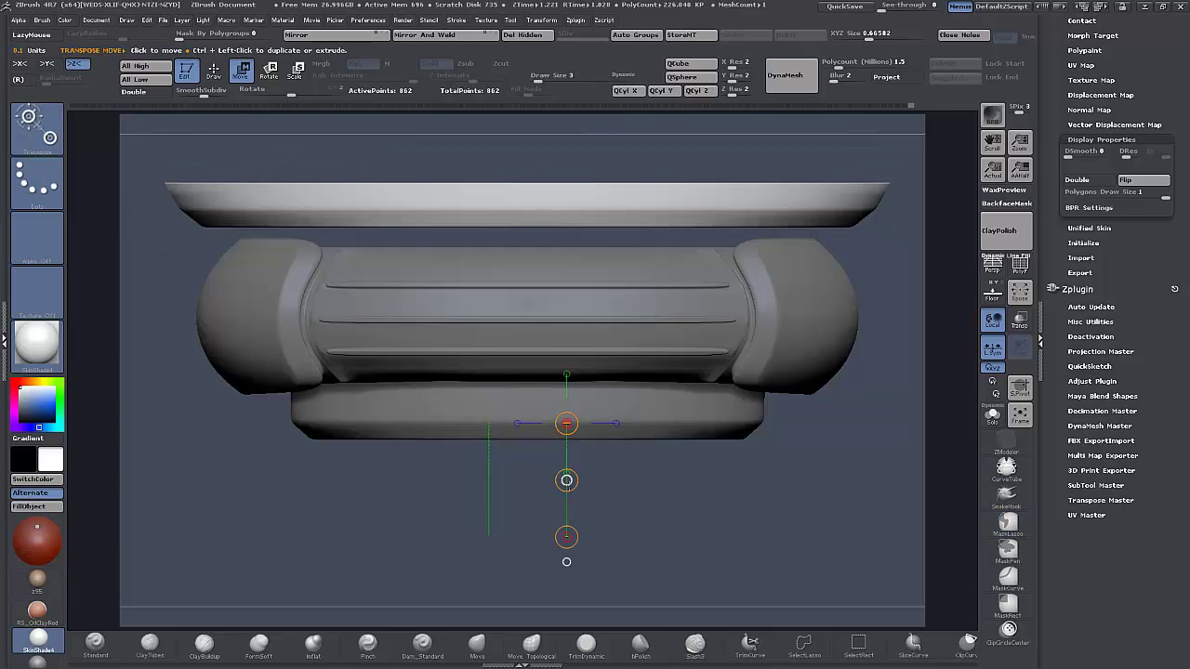
pyautogui.moveTo(567, 479)
pyautogui.mouseDown()
pyautogui.moveTo(567, 502)
pyautogui.moveTo(570, 463)
pyautogui.moveTo(567, 479)
pyautogui.mouseUp()
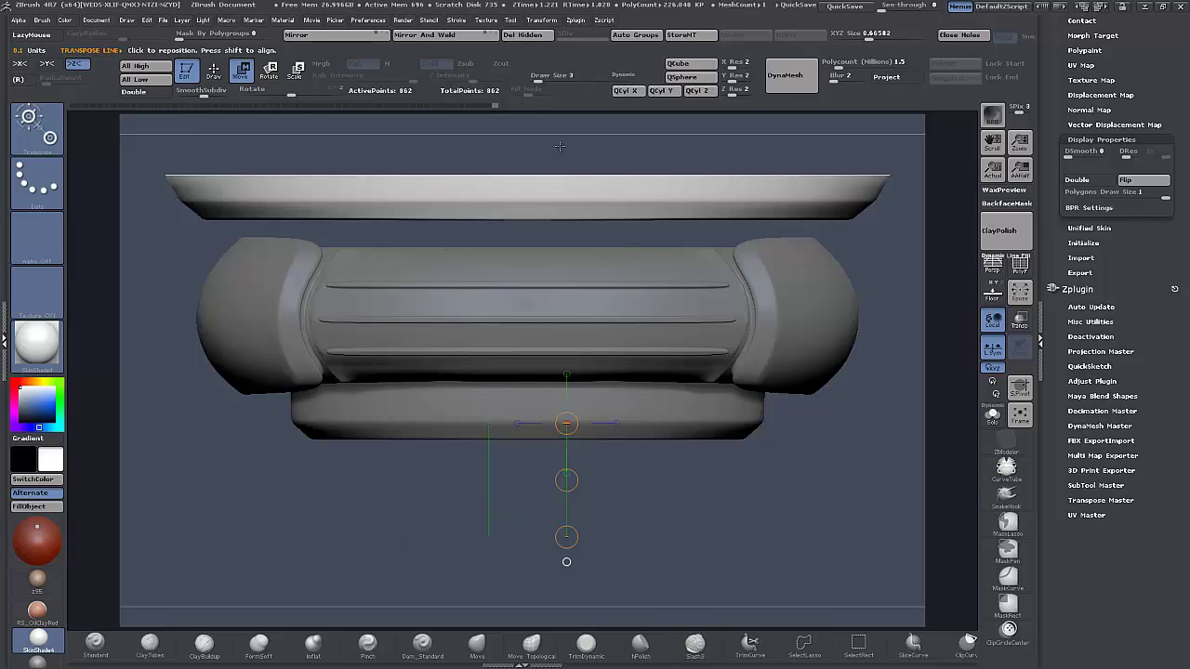
pyautogui.moveTo(564, 146)
pyautogui.keyDown('ctrl'); pyautogui.mouseDown()
pyautogui.moveTo(654, 168)
pyautogui.moveTo(665, 209)
pyautogui.moveTo(562, 244)
pyautogui.moveTo(455, 219)
pyautogui.moveTo(318, 147)
pyautogui.mouseUp(); pyautogui.keyUp('ctrl')
pyautogui.moveTo(566, 479)
pyautogui.mouseDown()
pyautogui.moveTo(570, 489)
pyautogui.moveTo(572, 463)
pyautogui.mouseUp()
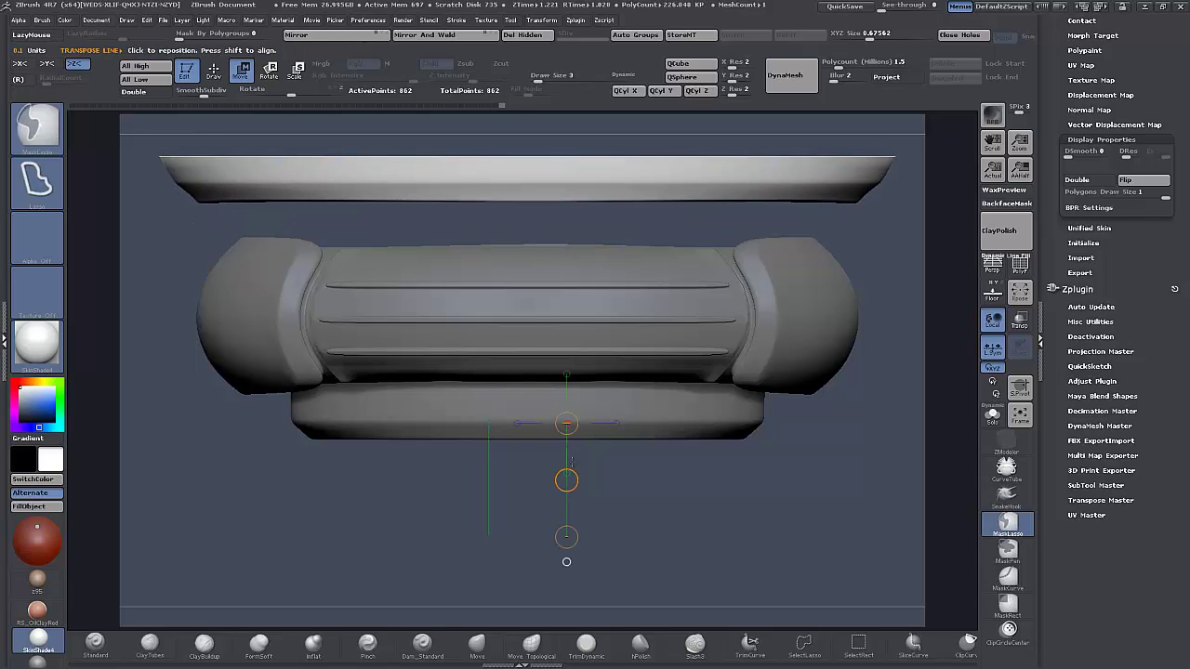
pyautogui.hotkey('ctrl', 'z')
pyautogui.hotkey('ctrl', 'z')
pyautogui.hotkey('ctrl', 'z')
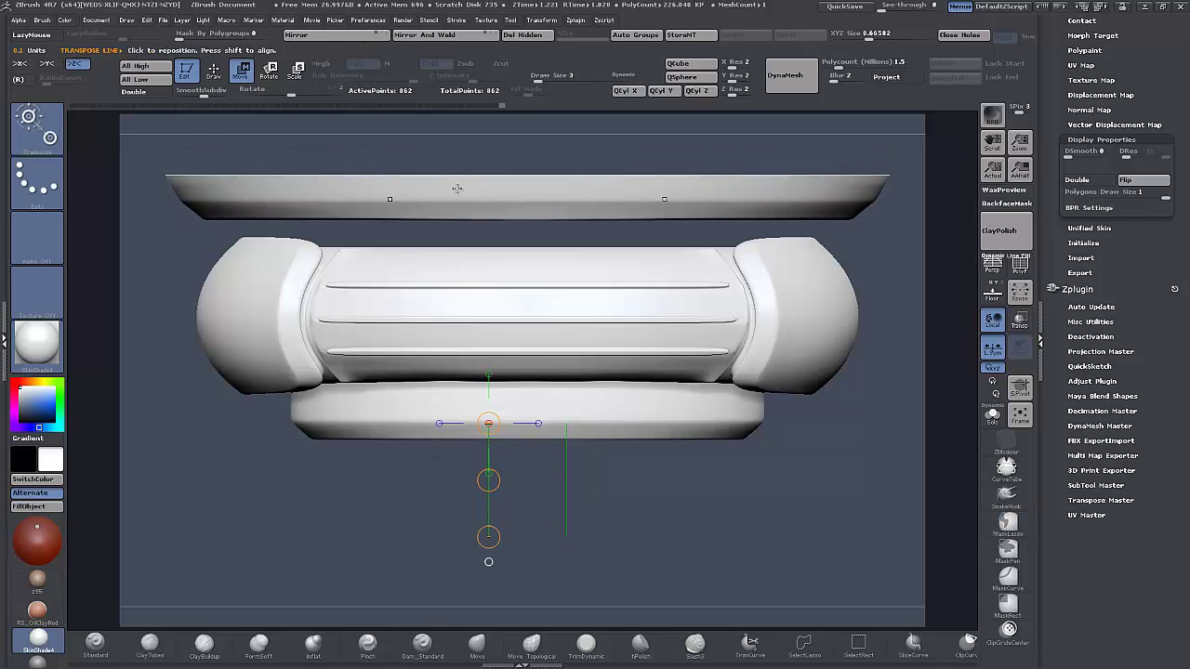
pyautogui.keyDown('ctrl'); pyautogui.click(457, 188); pyautogui.keyUp('ctrl')
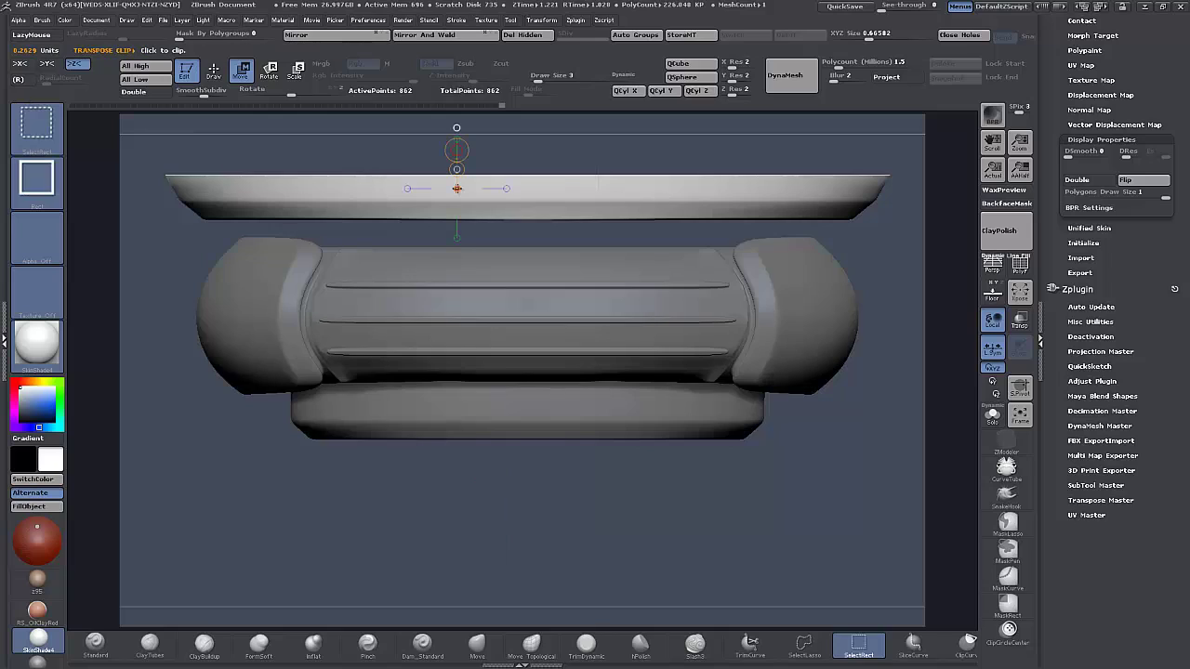
pyautogui.click(213, 71)
pyautogui.keyDown('ctrl'); pyautogui.keyDown('shift'); pyautogui.click(362, 193); pyautogui.keyUp('shift'); pyautogui.keyUp('ctrl')
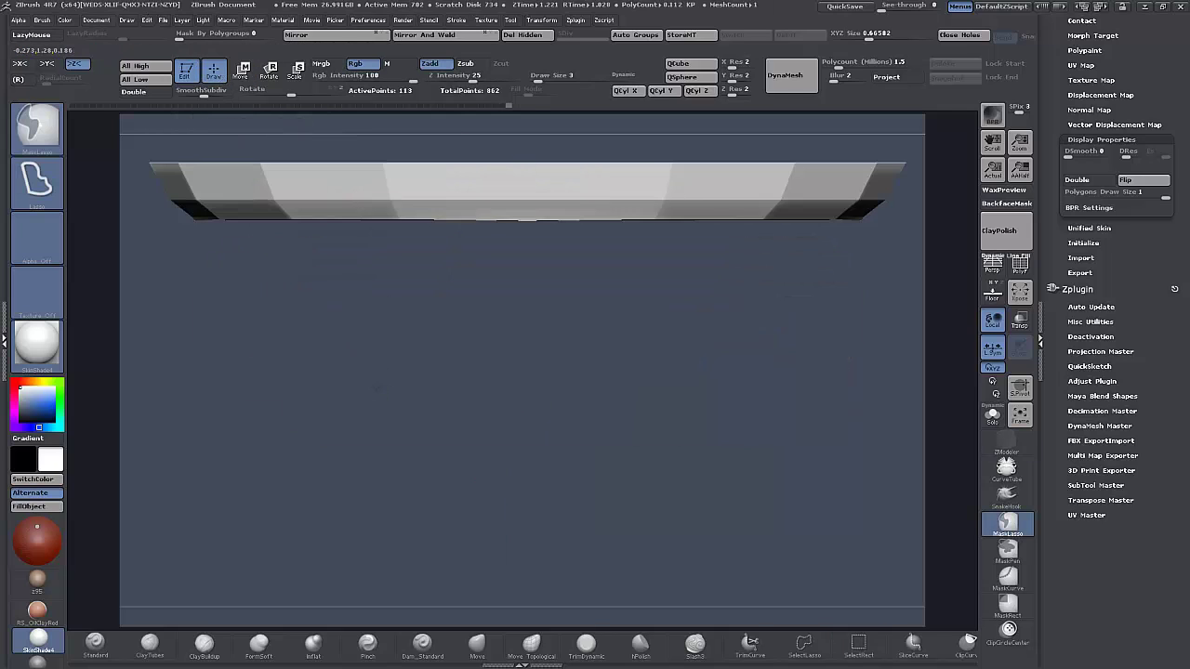
pyautogui.keyDown('ctrl'); pyautogui.click(375, 385); pyautogui.keyUp('ctrl')
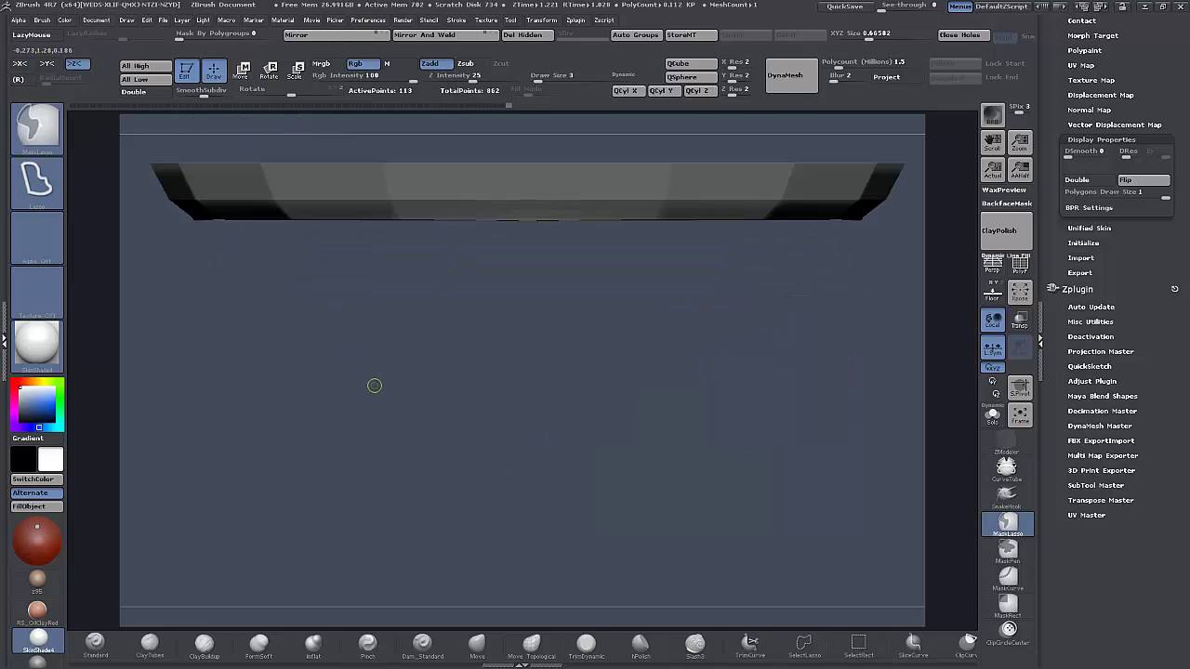
pyautogui.hotkey('ctrl', 'shift')
pyautogui.keyDown('ctrl'); pyautogui.keyDown('shift'); pyautogui.click(159, 449); pyautogui.keyUp('shift'); pyautogui.keyUp('ctrl')
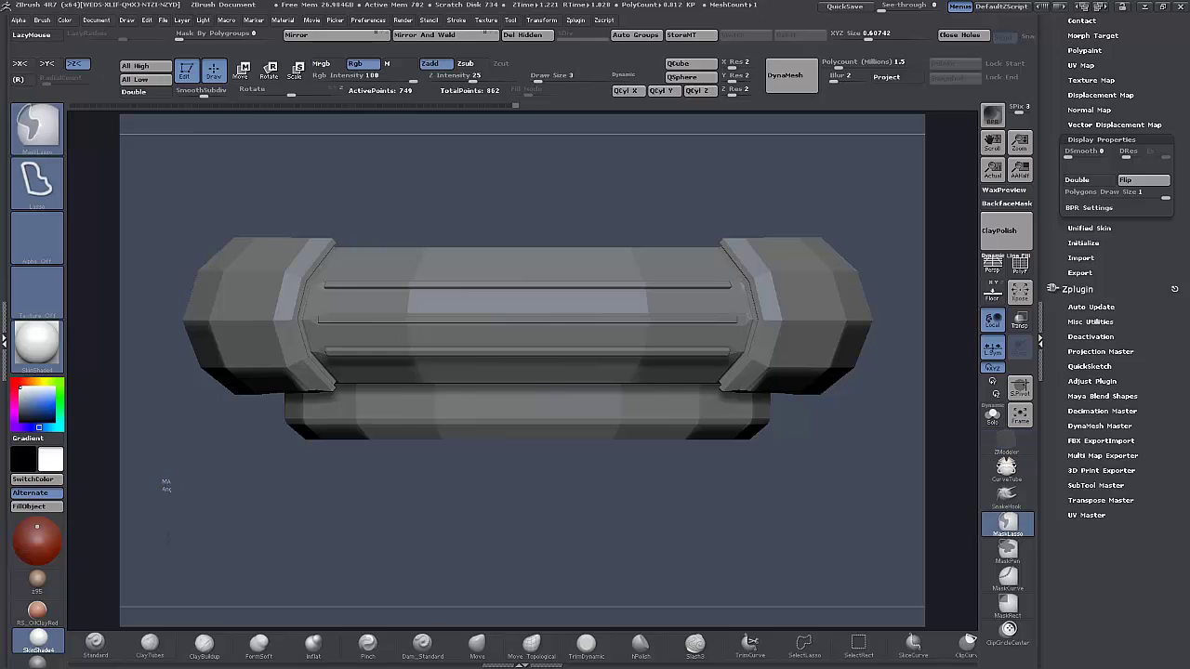
pyautogui.keyDown('ctrl'); pyautogui.click(166, 537); pyautogui.keyUp('ctrl')
pyautogui.keyDown('ctrl'); pyautogui.keyDown('shift'); pyautogui.click(164, 521); pyautogui.keyUp('shift'); pyautogui.keyUp('ctrl')
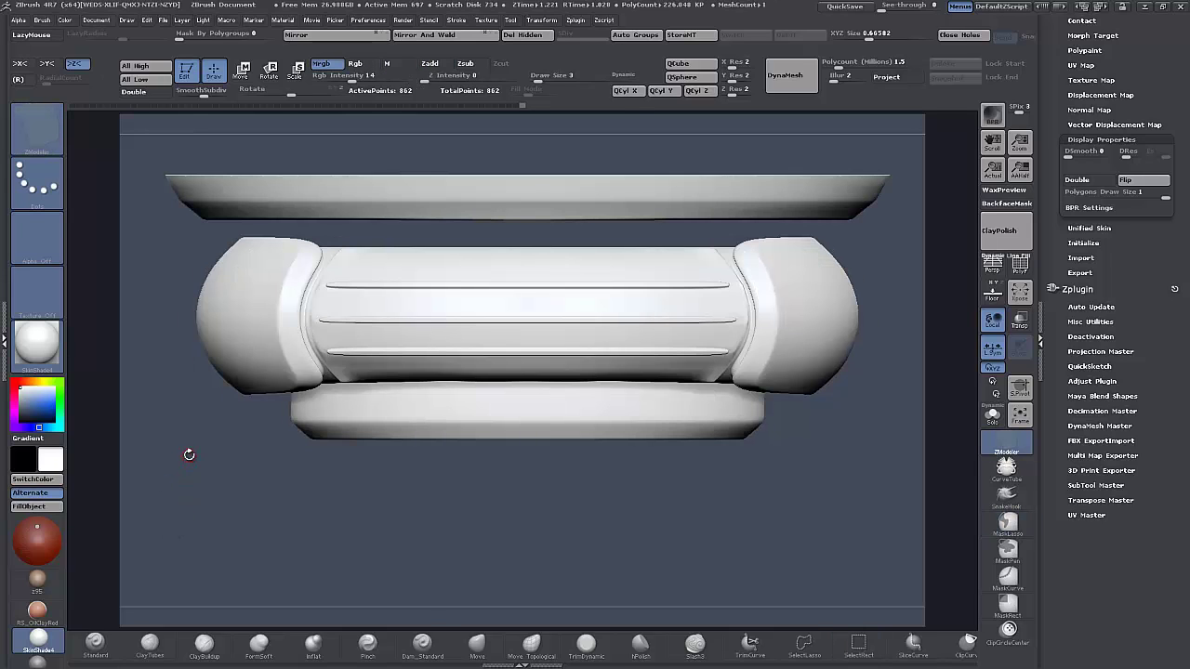
# Show the polyframe, isolate and mask the upper plate, restore all pieces and invert the mask so only the plate is free.
pyautogui.click(1020, 265)
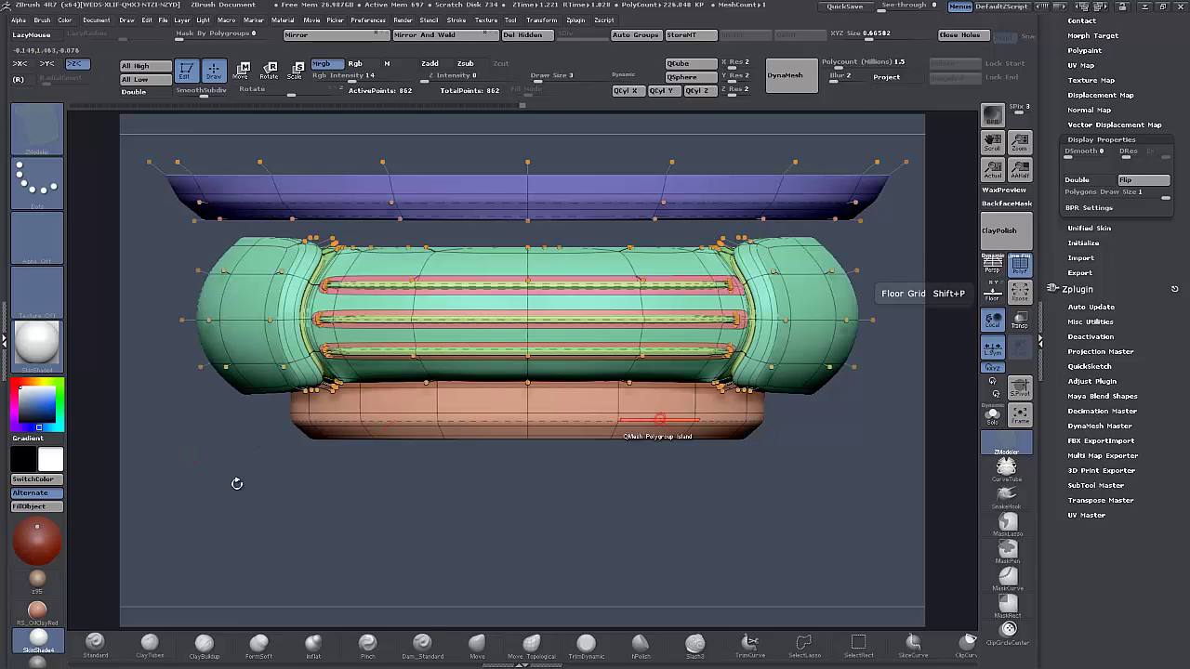
pyautogui.keyDown('ctrl'); pyautogui.keyDown('shift'); pyautogui.click(249, 192); pyautogui.keyUp('shift'); pyautogui.keyUp('ctrl')
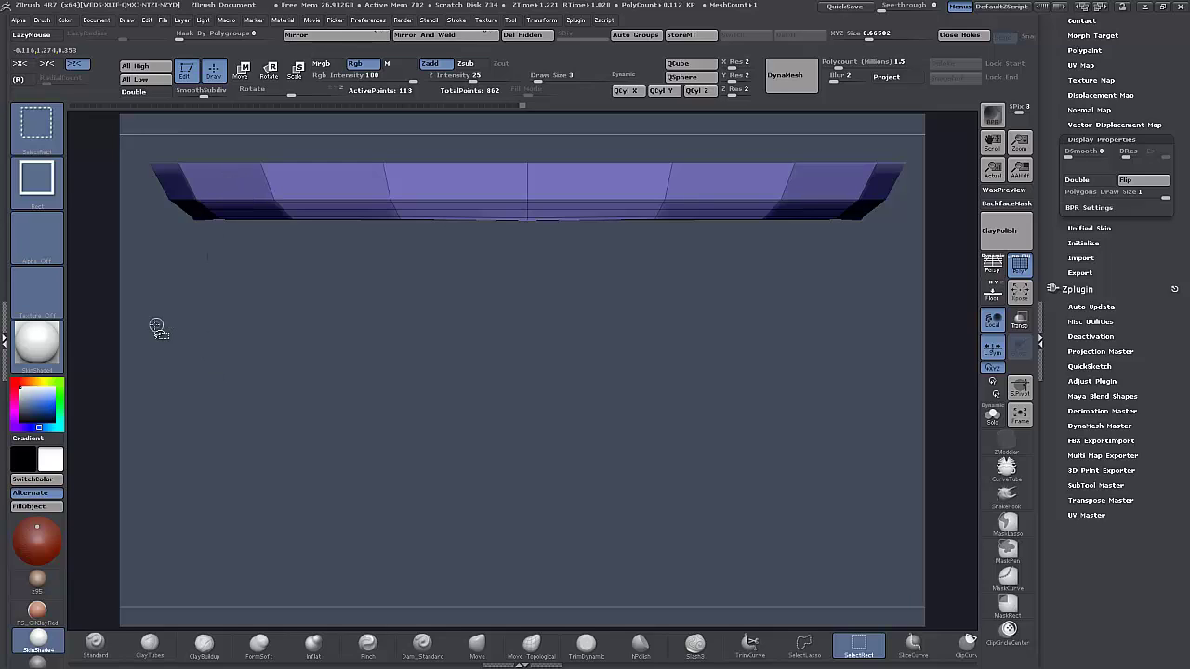
pyautogui.press('ctrl')
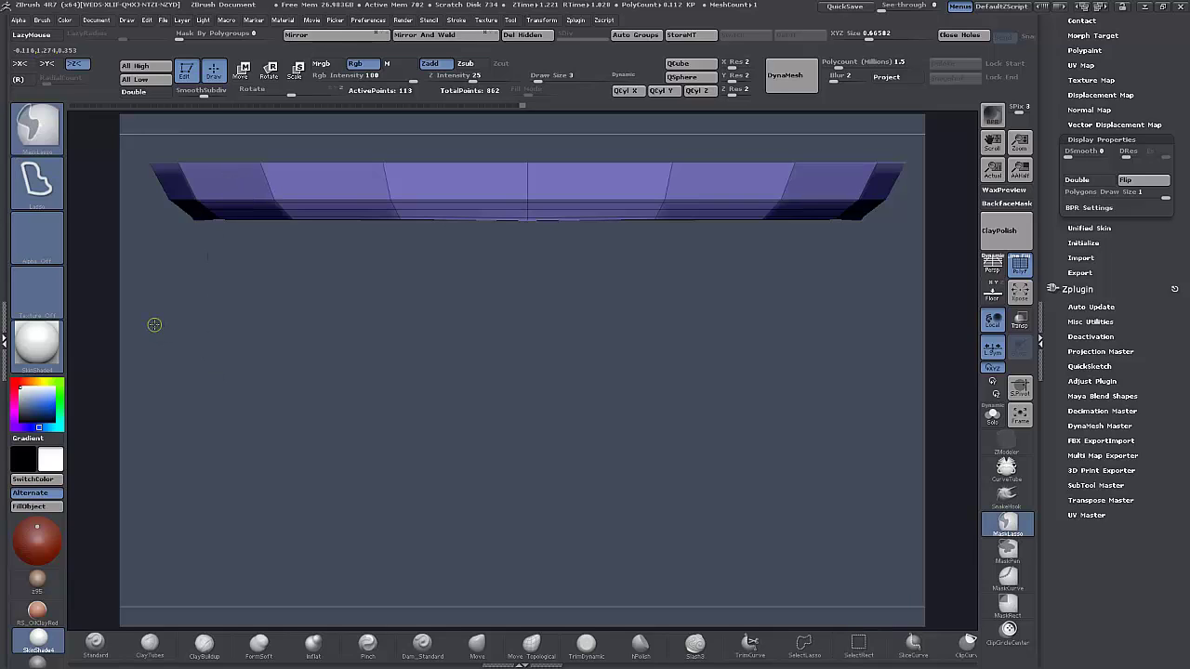
pyautogui.keyDown('ctrl'); pyautogui.click(154, 324); pyautogui.keyUp('ctrl')
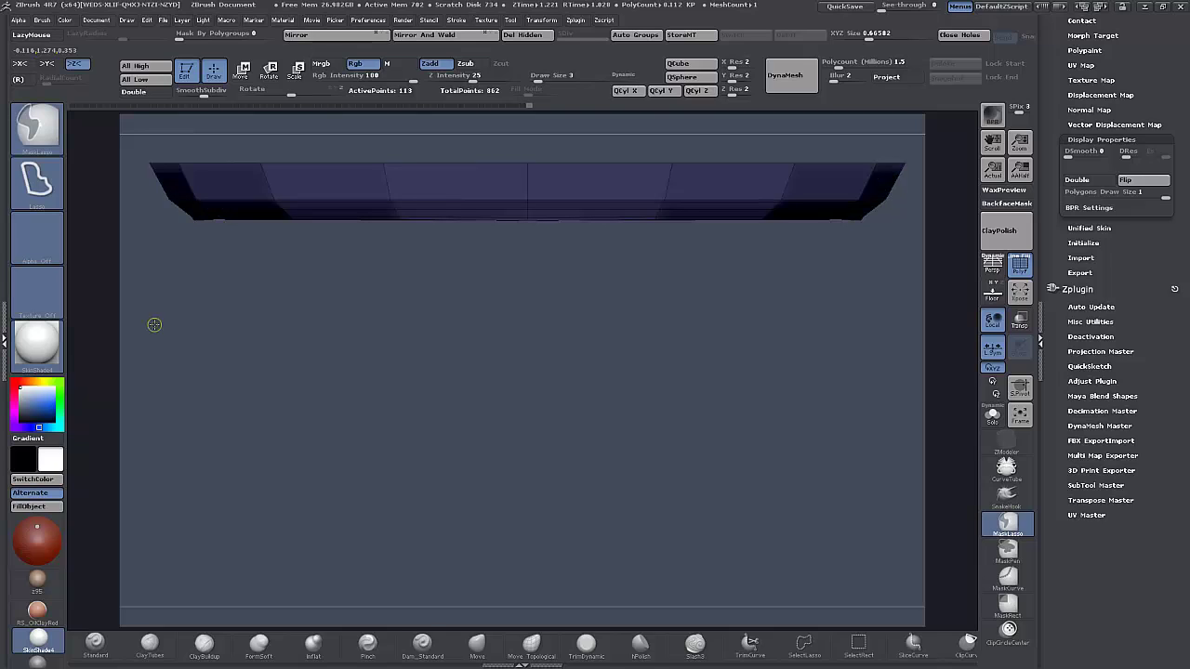
pyautogui.keyDown('ctrl'); pyautogui.keyDown('shift'); pyautogui.click(154, 325); pyautogui.keyUp('shift'); pyautogui.keyUp('ctrl')
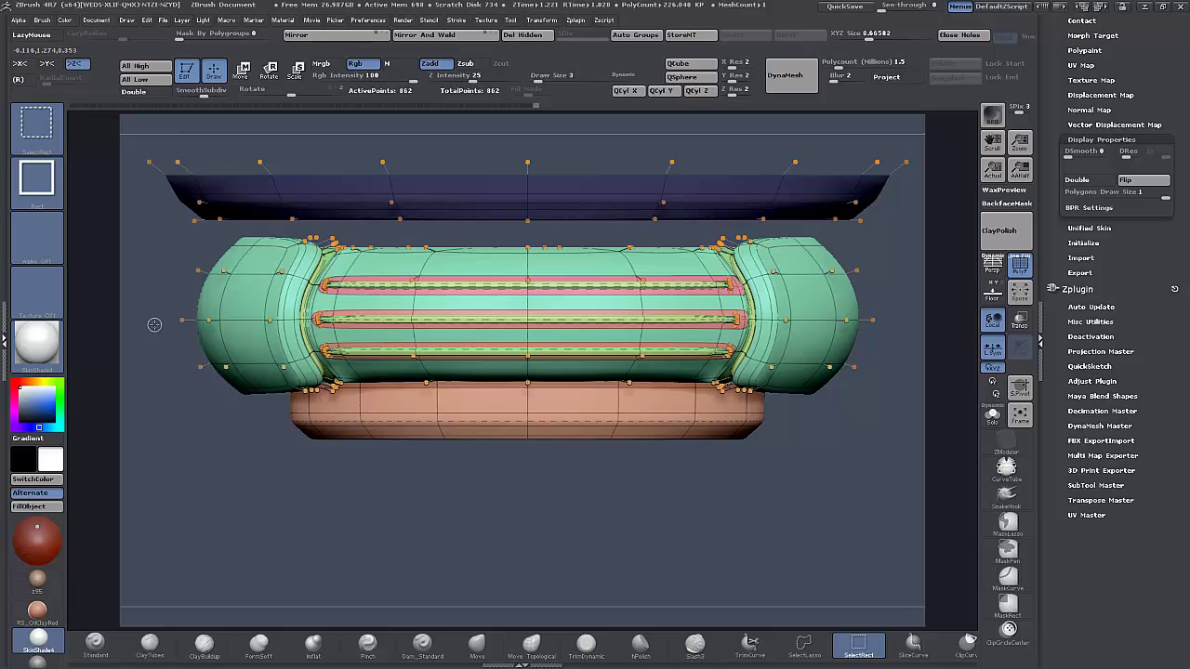
pyautogui.keyDown('ctrl'); pyautogui.click(154, 325); pyautogui.keyUp('ctrl')
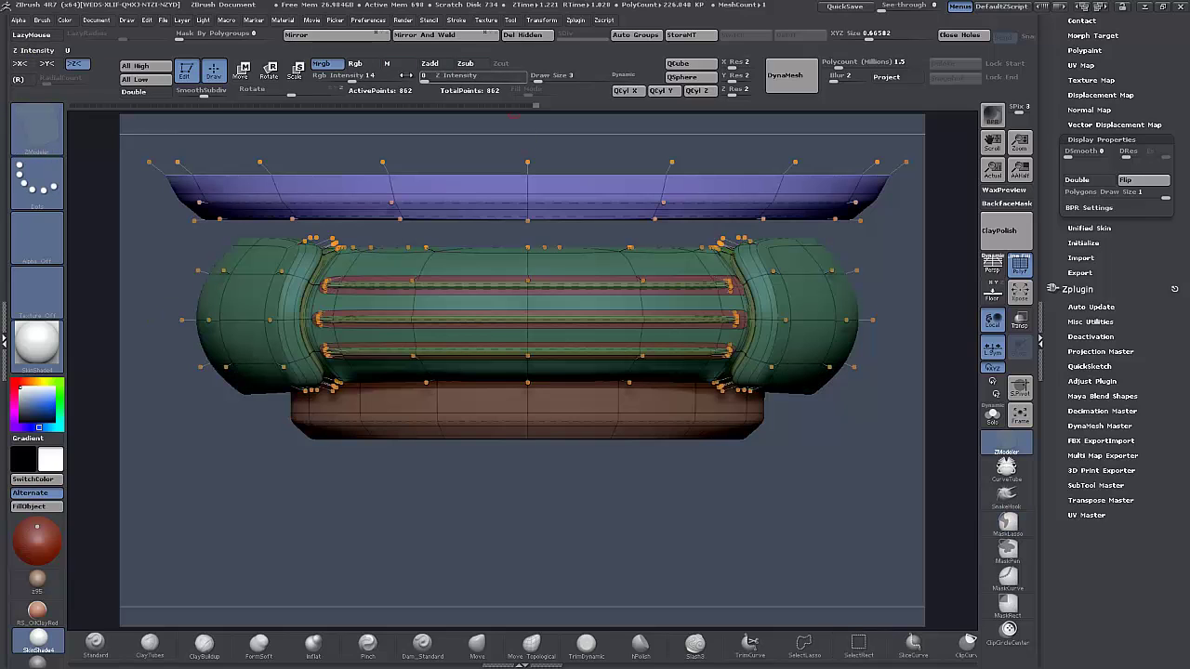
# Move the upper plate straight down onto the top of the ring along a vertical transpose line.
pyautogui.click(241, 70)
pyautogui.click(507, 189)
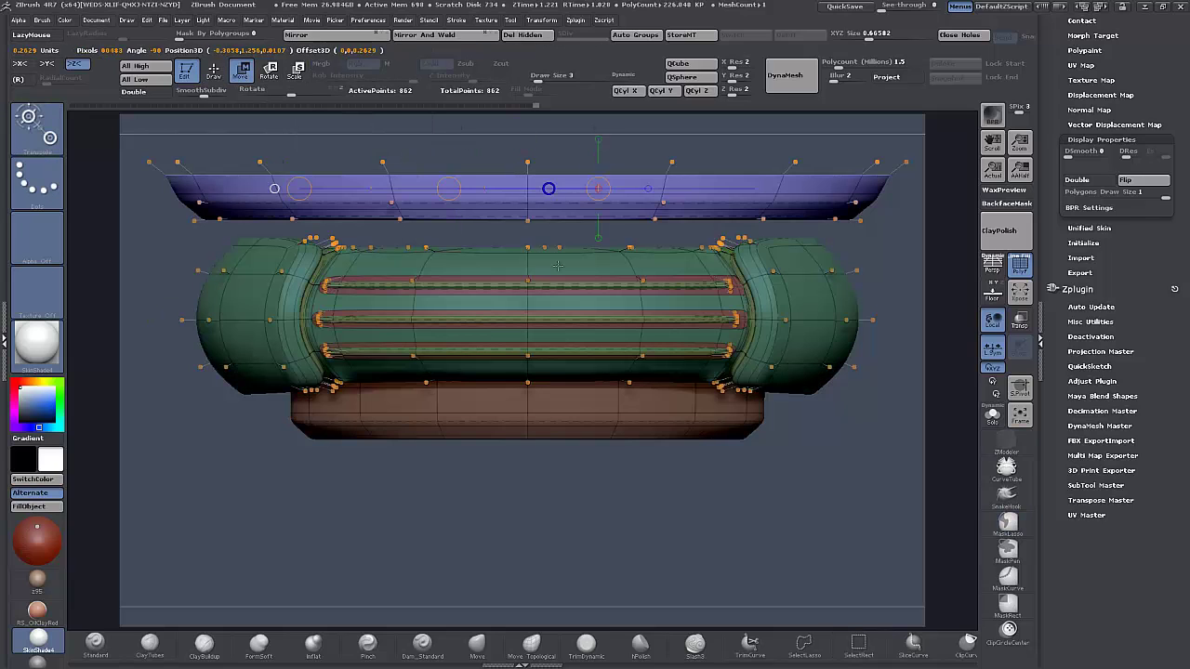
pyautogui.keyDown('shift'); pyautogui.moveTo(637, 182); pyautogui.dragTo(637, 370); pyautogui.keyUp('shift')
pyautogui.moveTo(638, 277); pyautogui.dragTo(644, 309)
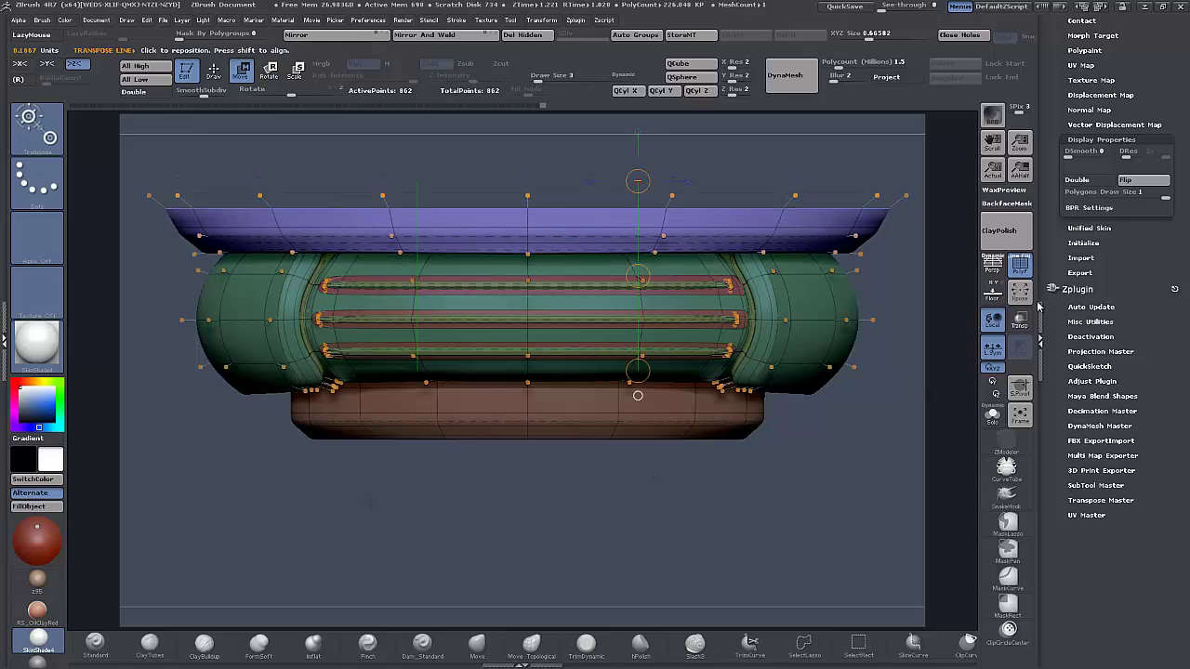
# Clear the mask and examine the stacked knob from several sides, both without and with the polyframe.
pyautogui.click(1020, 270)
pyautogui.keyDown('ctrl'); pyautogui.moveTo(467, 527); pyautogui.dragTo(449, 453, button='right'); pyautogui.keyUp('ctrl')
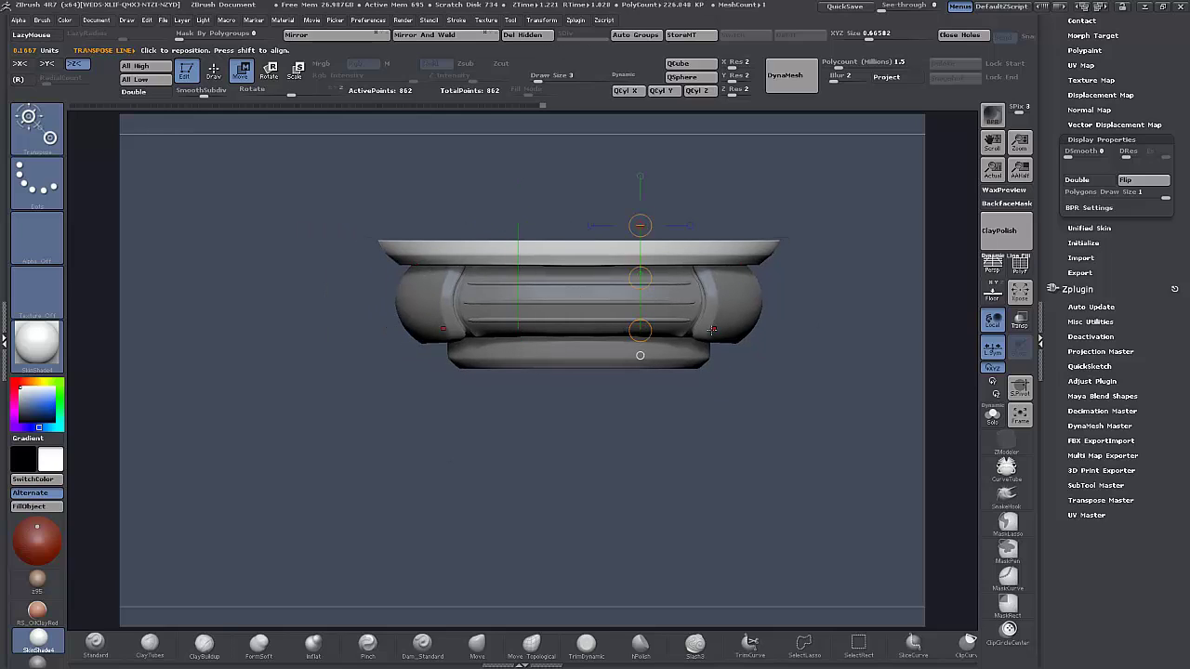
pyautogui.moveTo(292, 505); pyautogui.dragTo(376, 502, button='right')
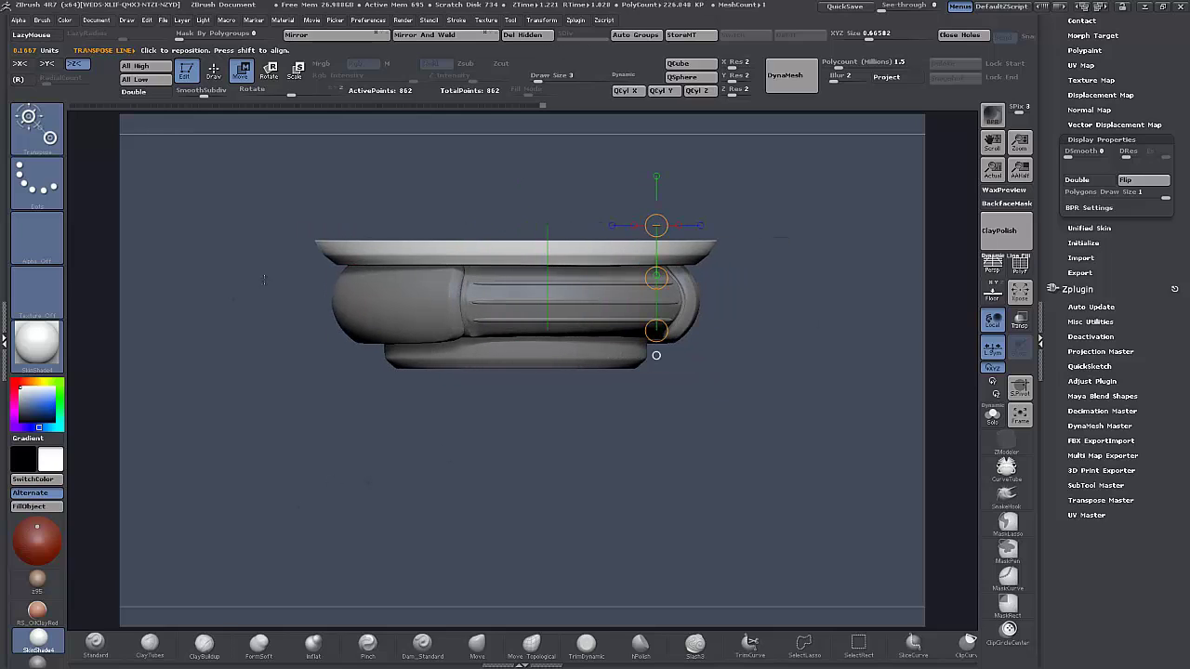
pyautogui.moveTo(295, 387); pyautogui.dragTo(198, 411)
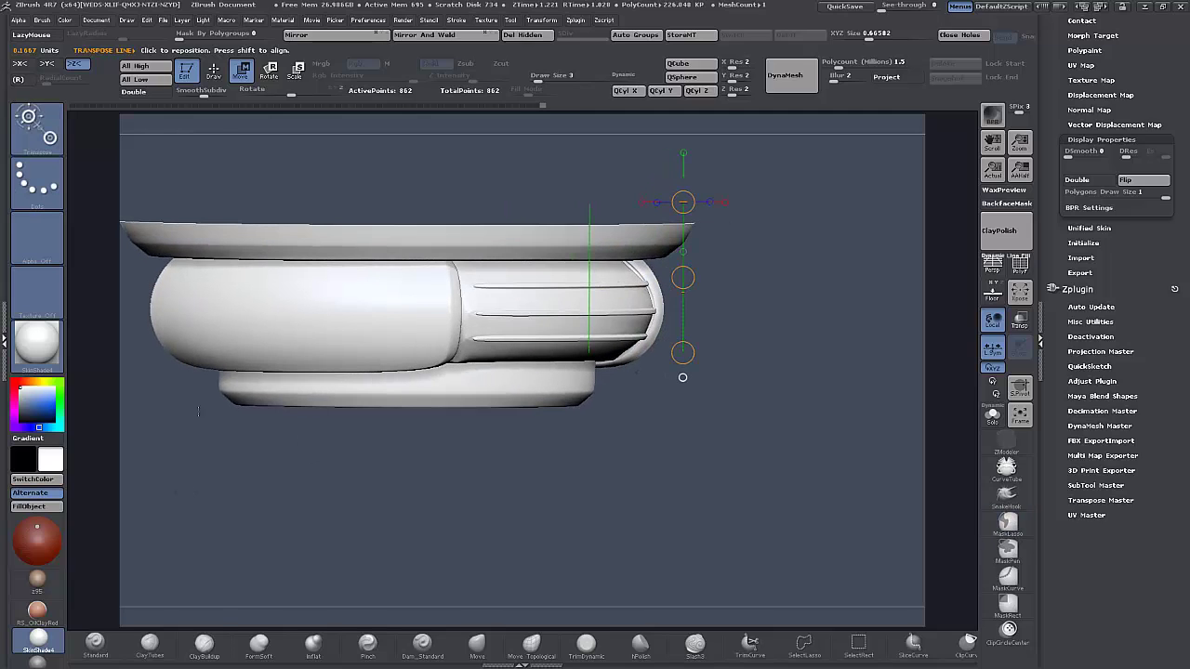
pyautogui.click(1020, 264)
pyautogui.moveTo(250, 324); pyautogui.dragTo(448, 506)
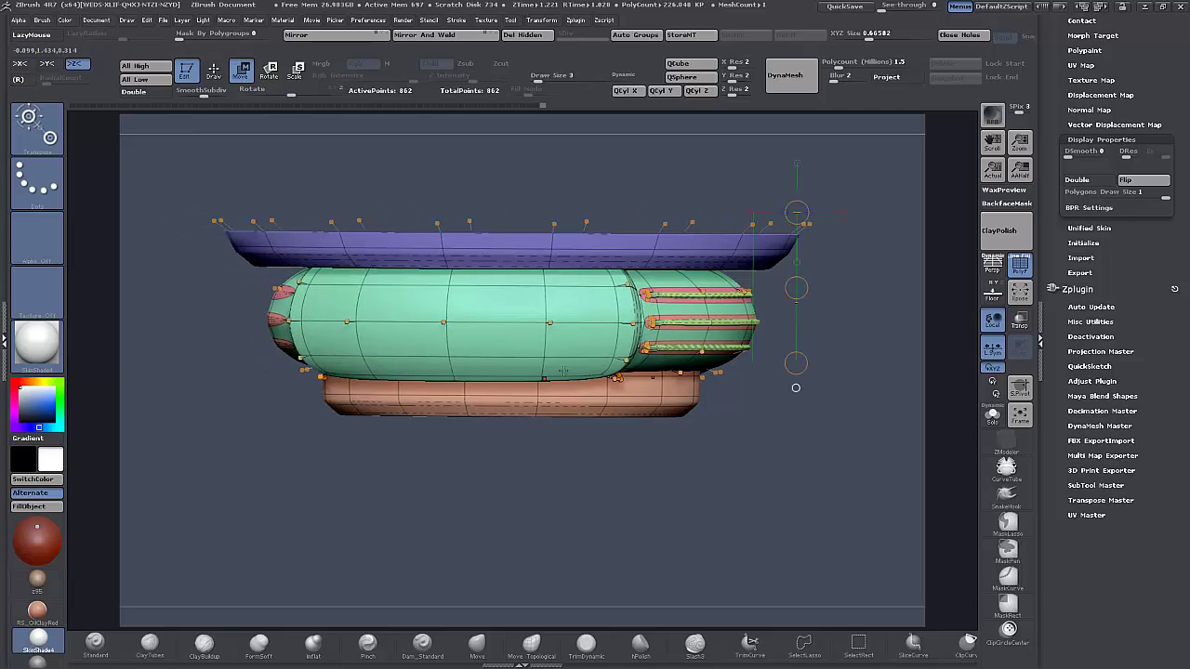
pyautogui.moveTo(484, 319); pyautogui.dragTo(488, 349)
pyautogui.moveTo(522, 491); pyautogui.dragTo(569, 491)
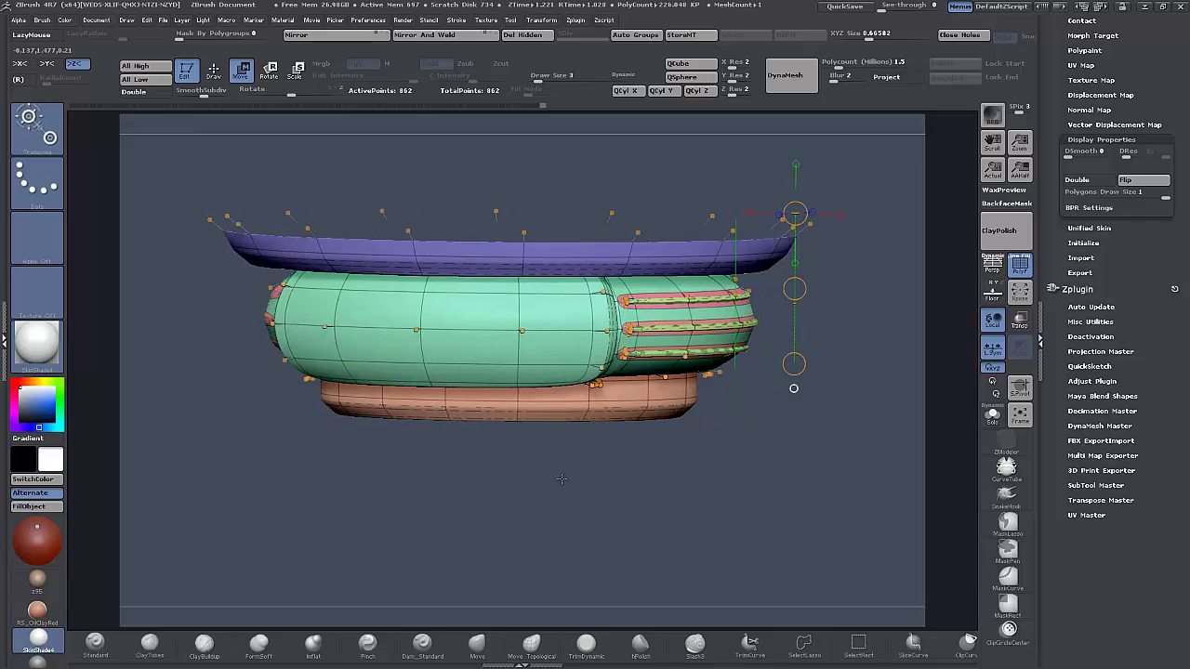
# Inset the four-polygon panel on the ring's plain side as a polygroup island with Inset Region, forming nested thin border strips.
pyautogui.hotkey('shift', 'd')
pyautogui.moveTo(258, 372)
pyautogui.mouseDown()
pyautogui.moveTo(435, 372)
pyautogui.moveTo(424, 349)
pyautogui.moveTo(507, 319)
pyautogui.moveTo(475, 322)
pyautogui.mouseUp()
pyautogui.press('ctrl')
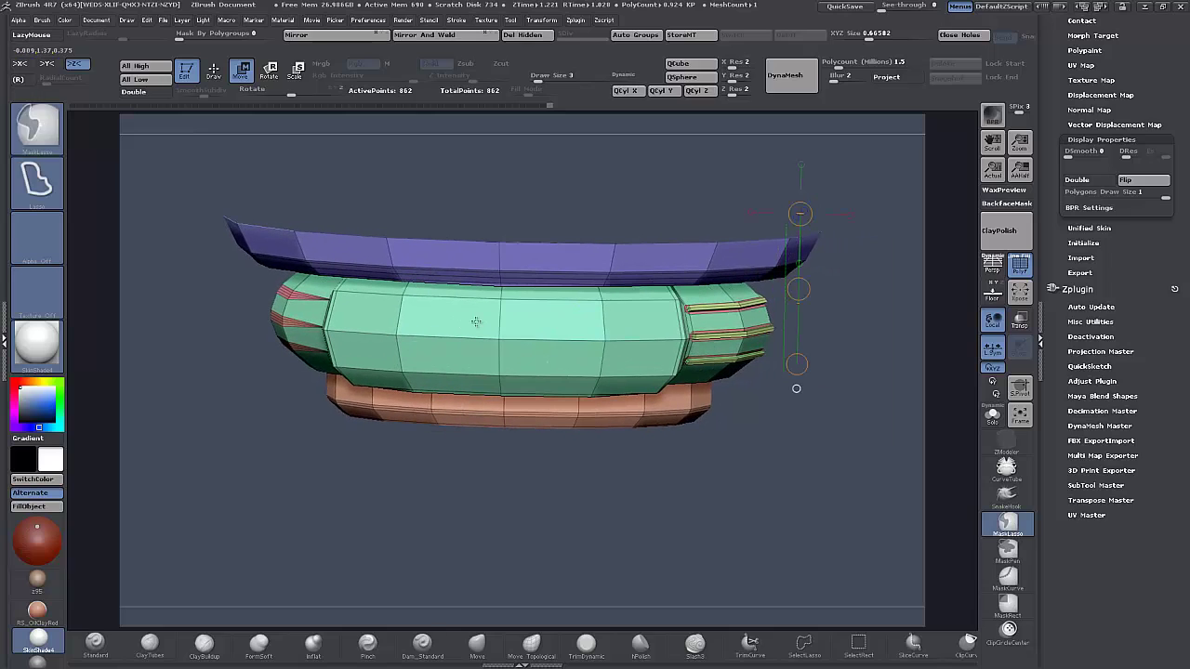
pyautogui.click(213, 70)
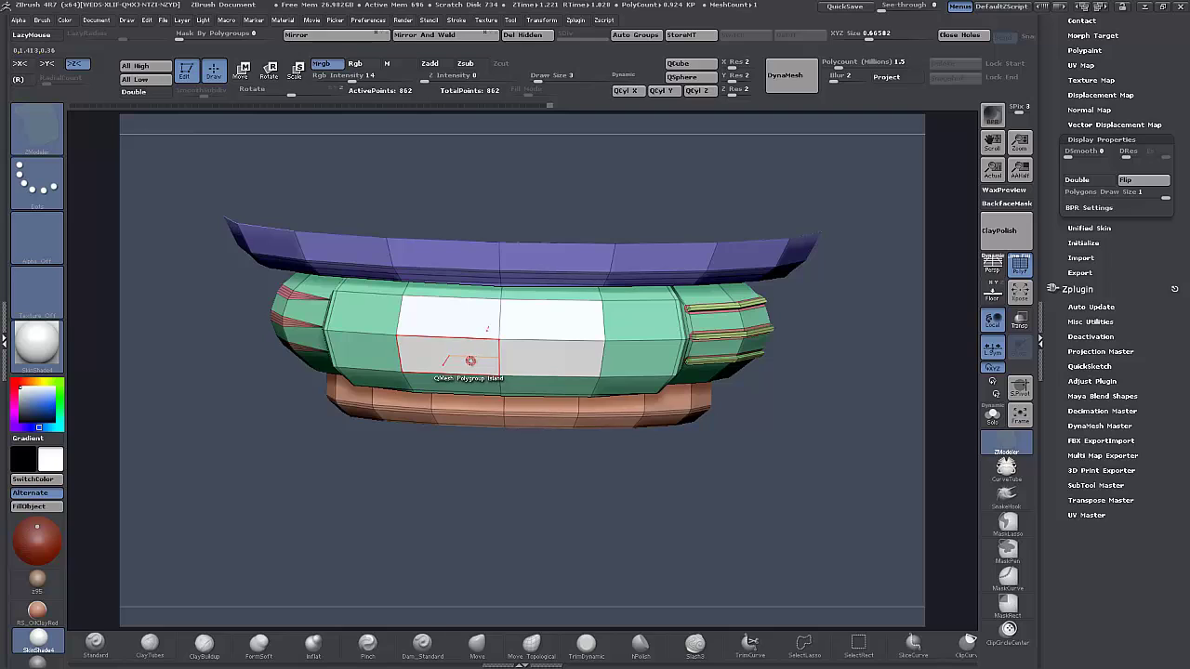
pyautogui.press('space')
pyautogui.click(441, 249)
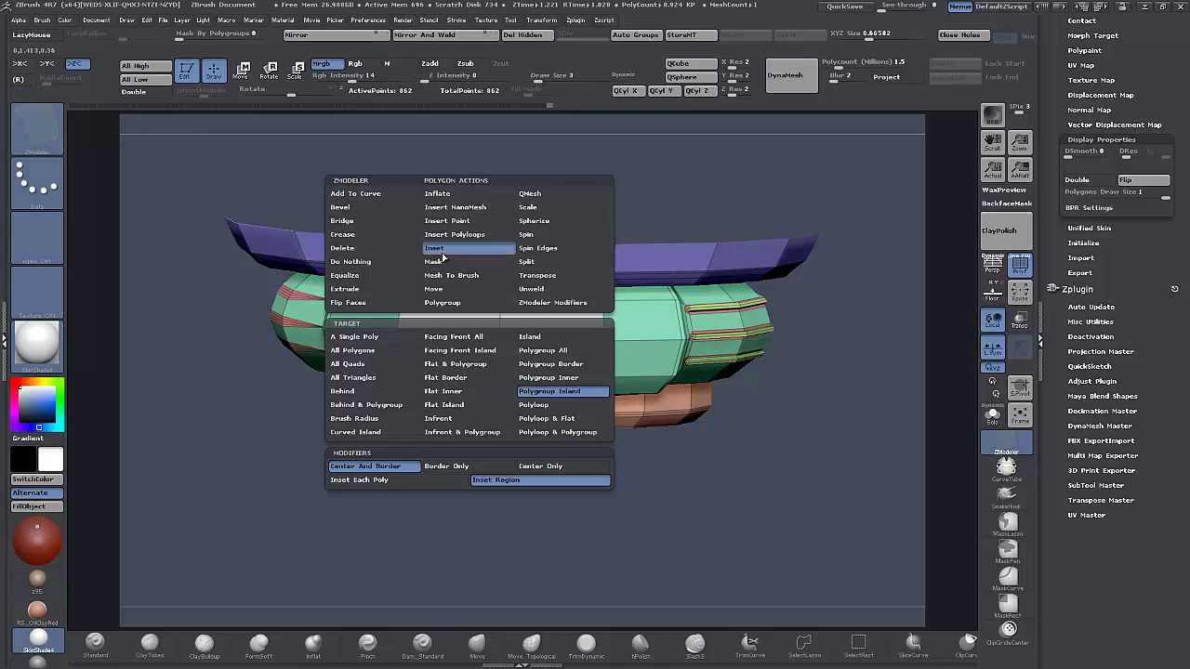
pyautogui.moveTo(463, 351); pyautogui.dragTo(474, 349)
pyautogui.moveTo(356, 507); pyautogui.dragTo(419, 534)
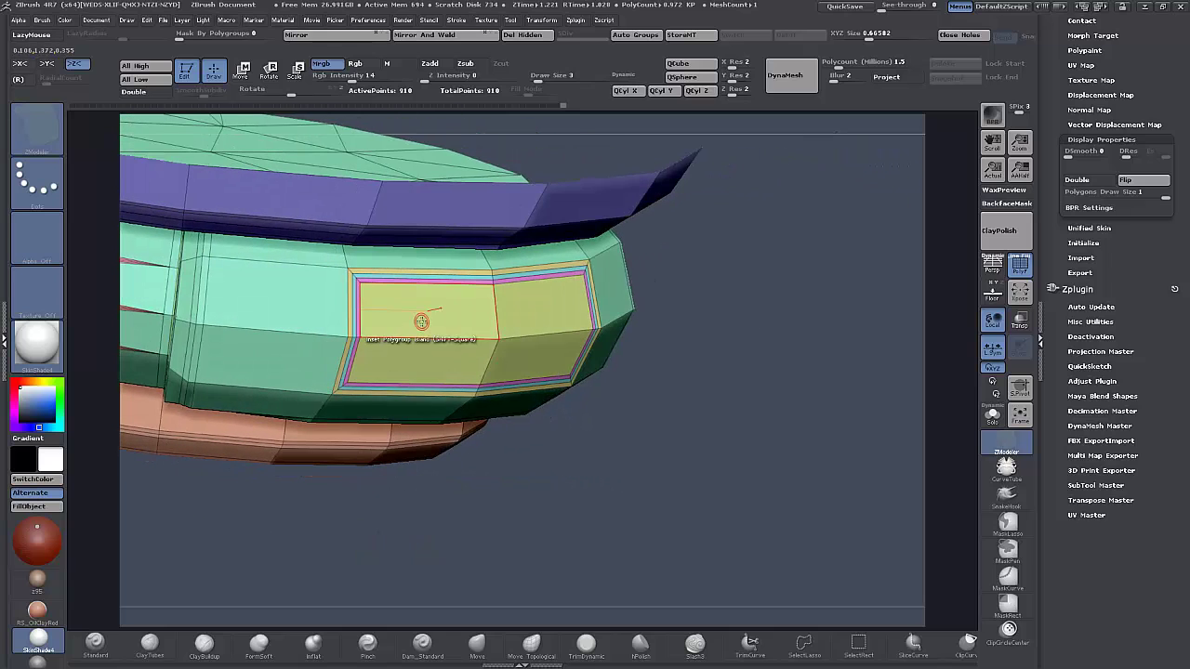
# Raise the panel's centre with QMesh on the polygroup island, add an inner border loop on its face, and preview it smoothed without polyframe.
pyautogui.press('space')
pyautogui.click(482, 193)
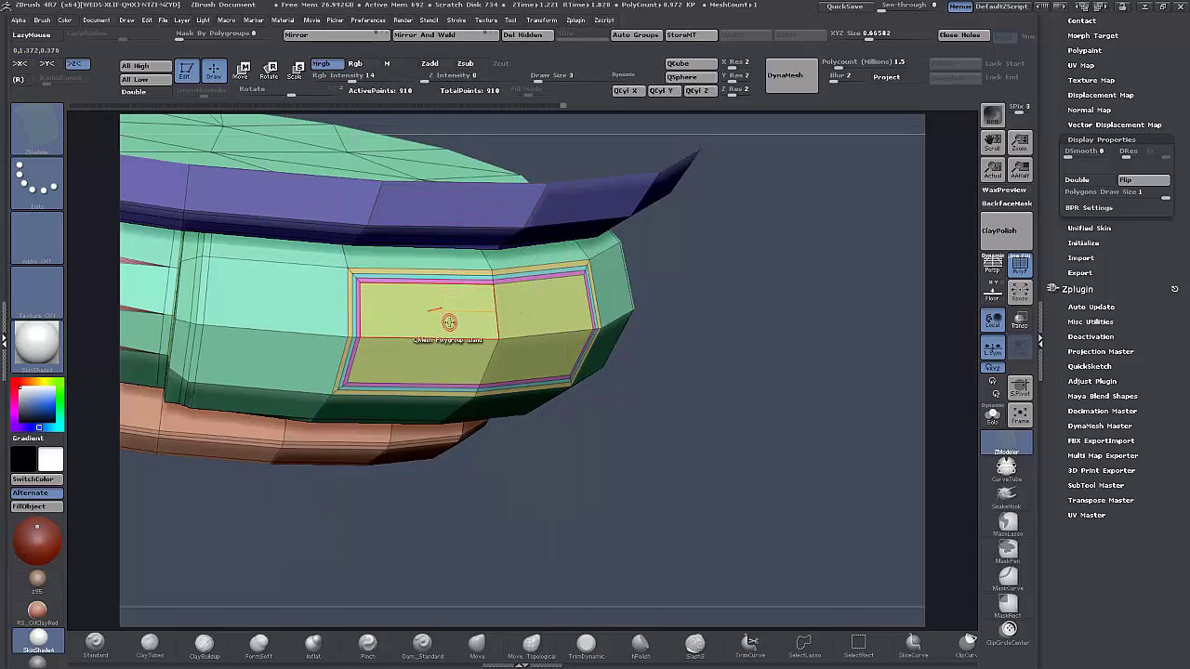
pyautogui.moveTo(449, 322); pyautogui.dragTo(477, 321)
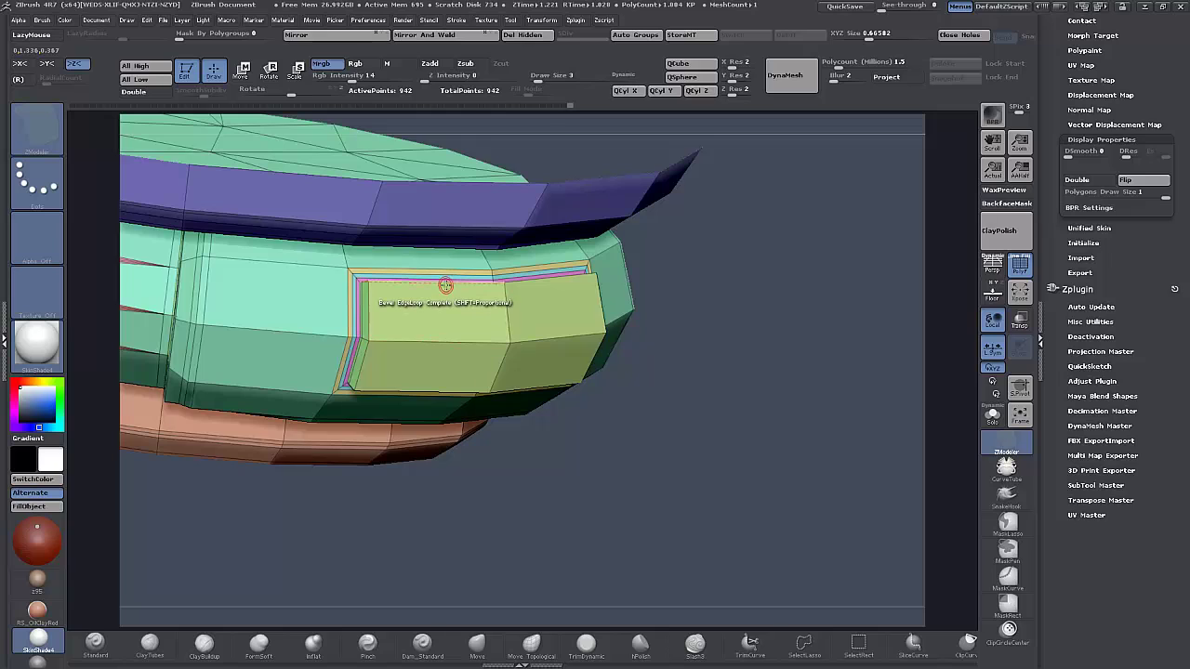
pyautogui.press('space')
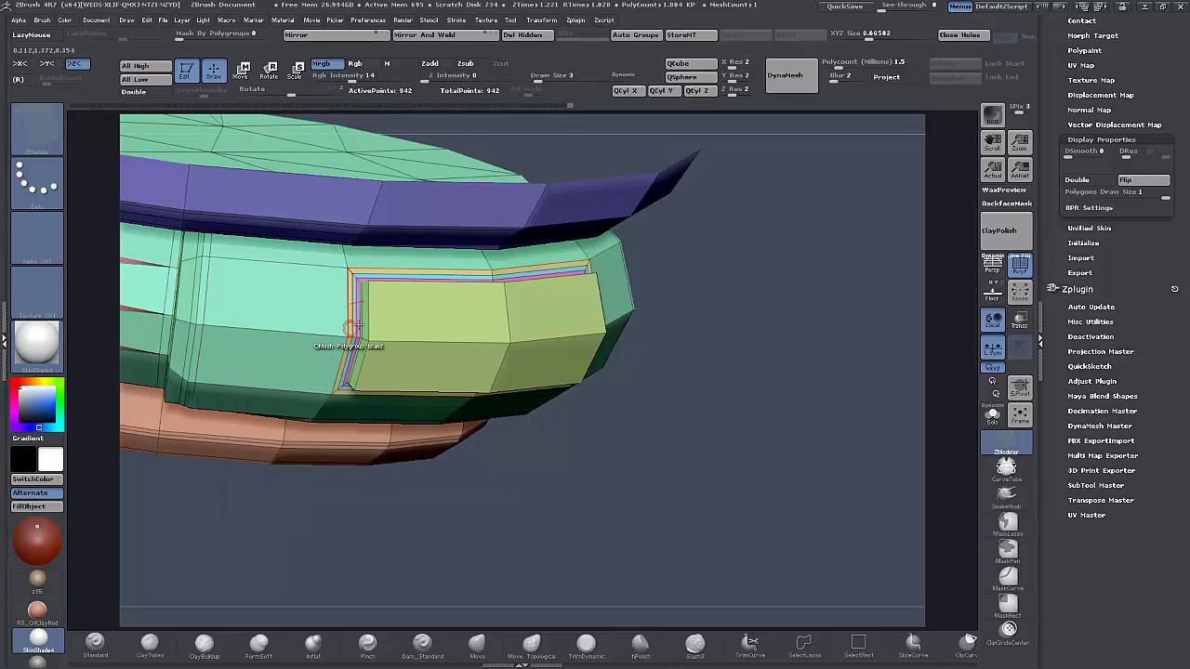
pyautogui.moveTo(368, 319); pyautogui.dragTo(368, 313)
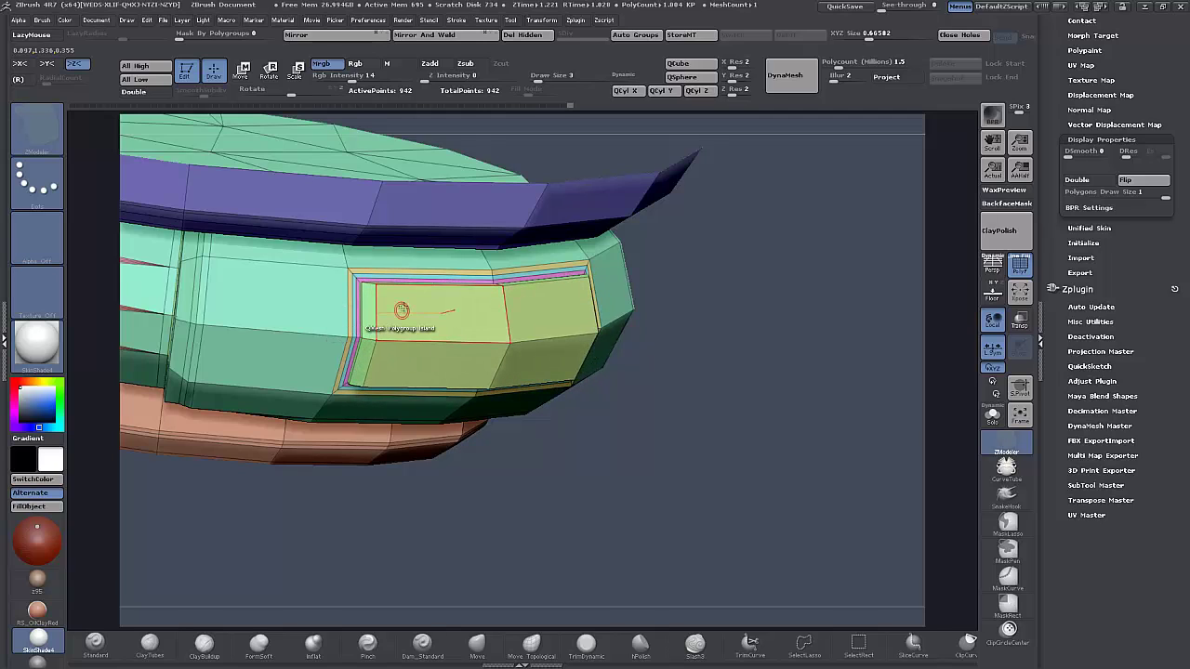
pyautogui.moveTo(403, 304); pyautogui.dragTo(380, 296)
pyautogui.moveTo(525, 437); pyautogui.dragTo(550, 462)
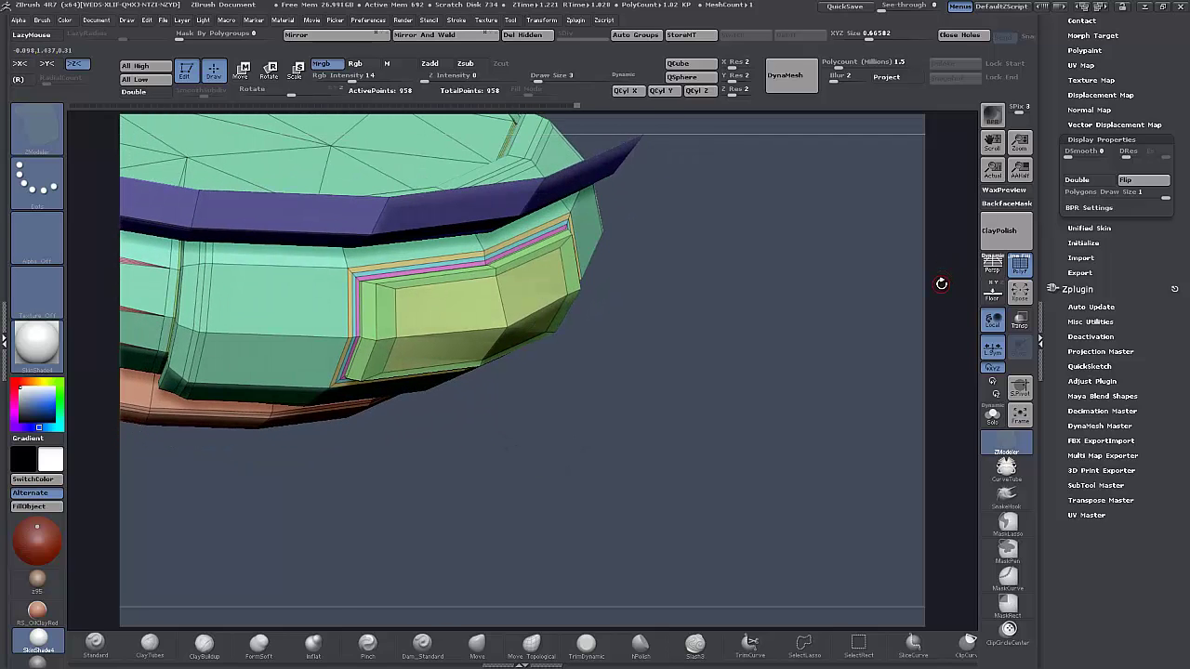
pyautogui.press('d')
pyautogui.click(1020, 265)
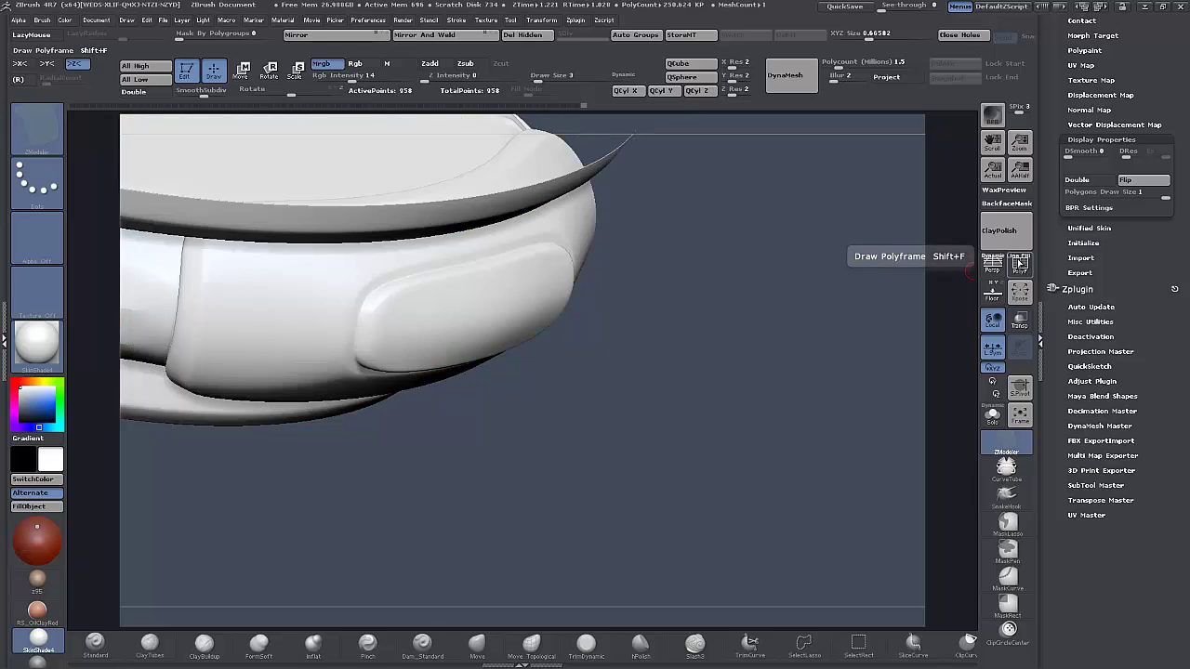
# Repeat the polygroup-island extrusion on the thin strips framing the raised panel, and check the smoothed knob without polyframe.
pyautogui.click(1020, 265)
pyautogui.hotkey('shift', 'd')
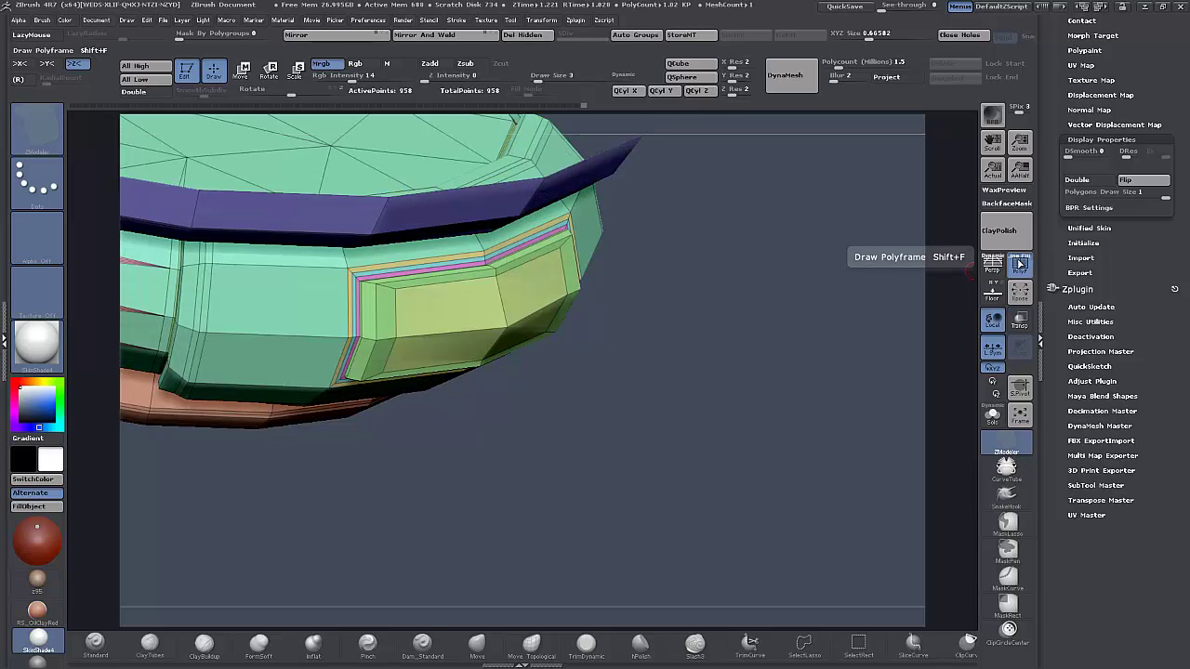
pyautogui.keyDown('alt'); pyautogui.moveTo(661, 425); pyautogui.dragTo(604, 497); pyautogui.keyUp('alt')
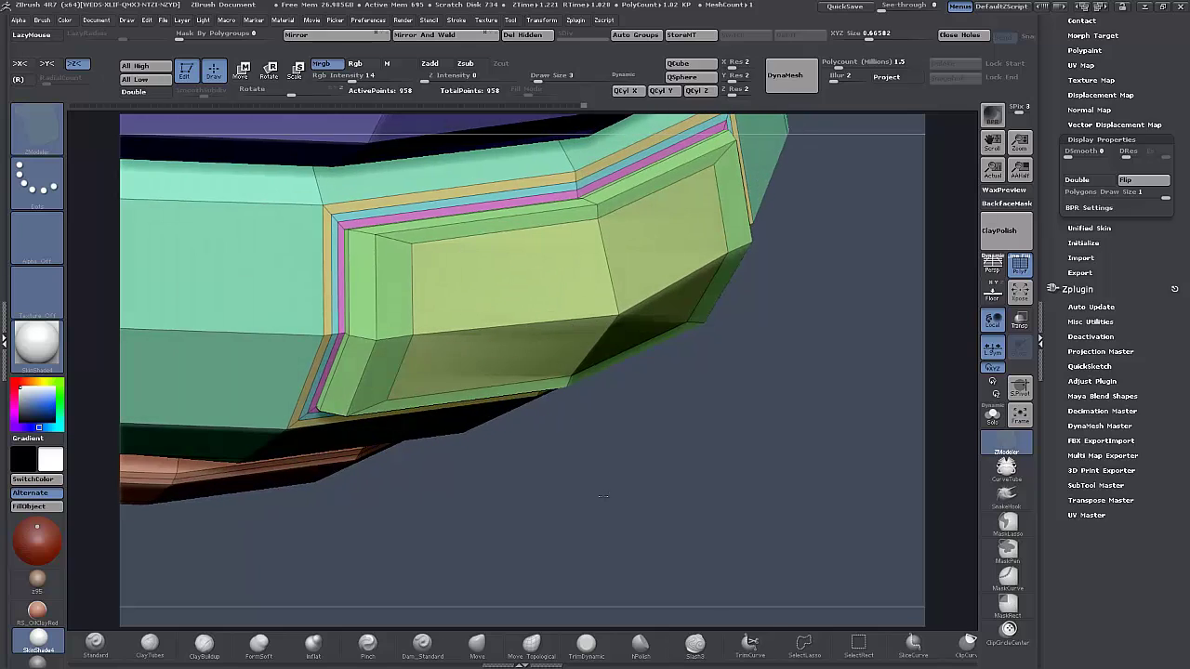
pyautogui.click(333, 272)
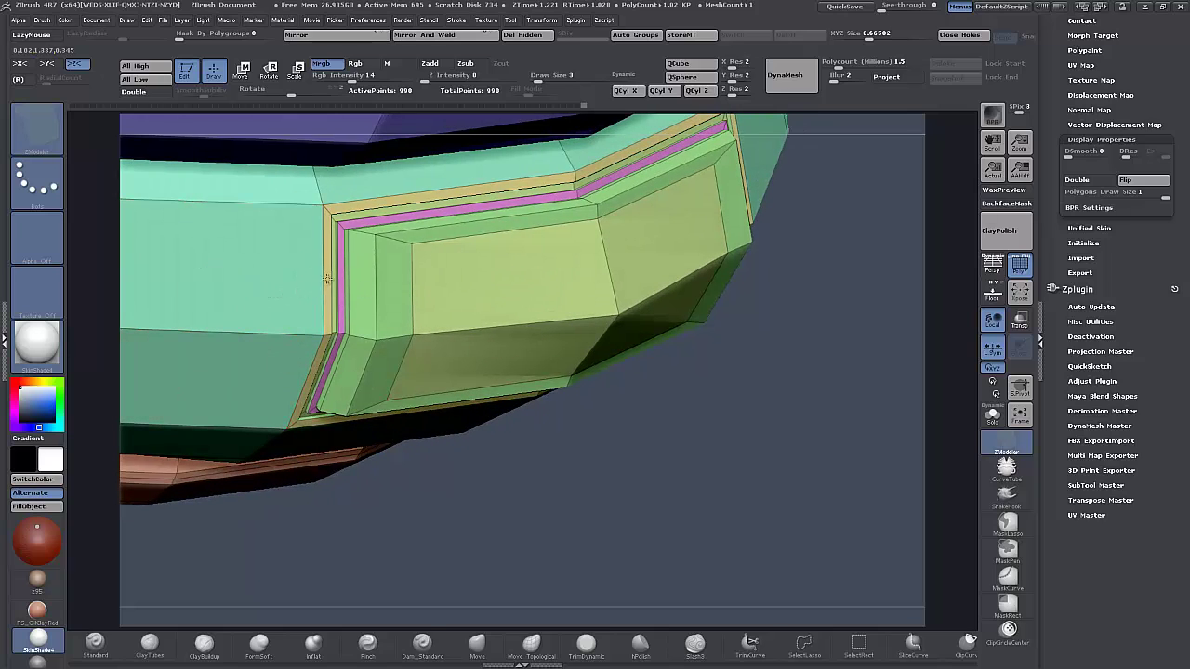
pyautogui.click(344, 218)
pyautogui.moveTo(696, 443); pyautogui.dragTo(679, 296)
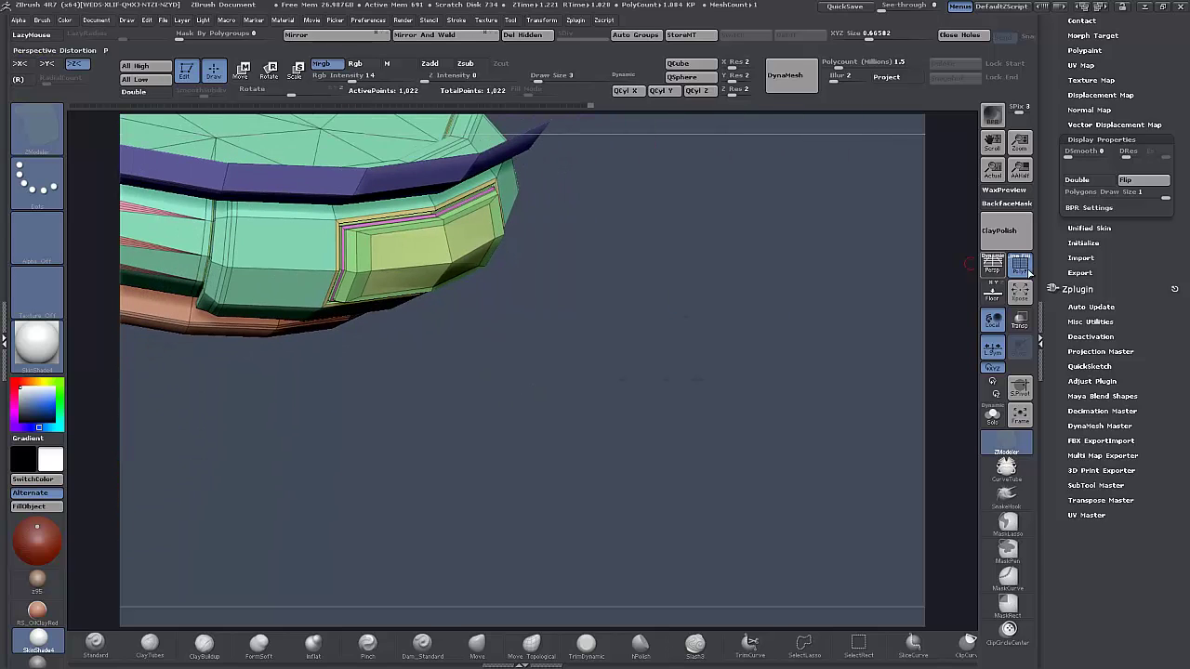
pyautogui.click(1020, 266)
pyautogui.moveTo(716, 429); pyautogui.dragTo(706, 359)
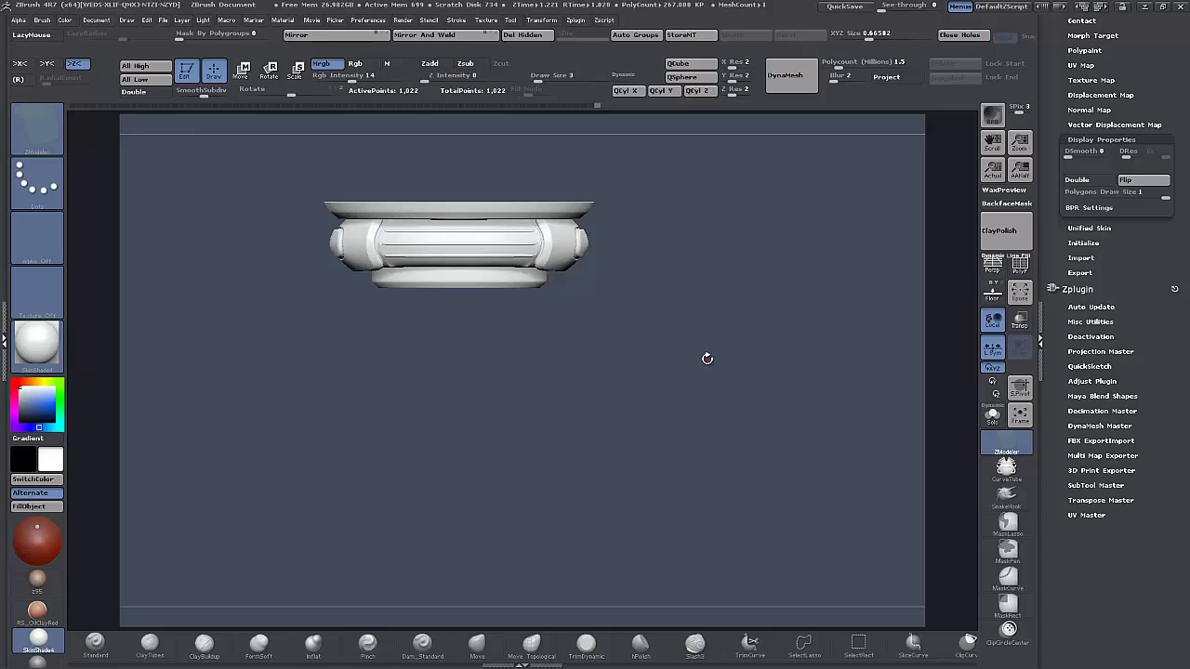